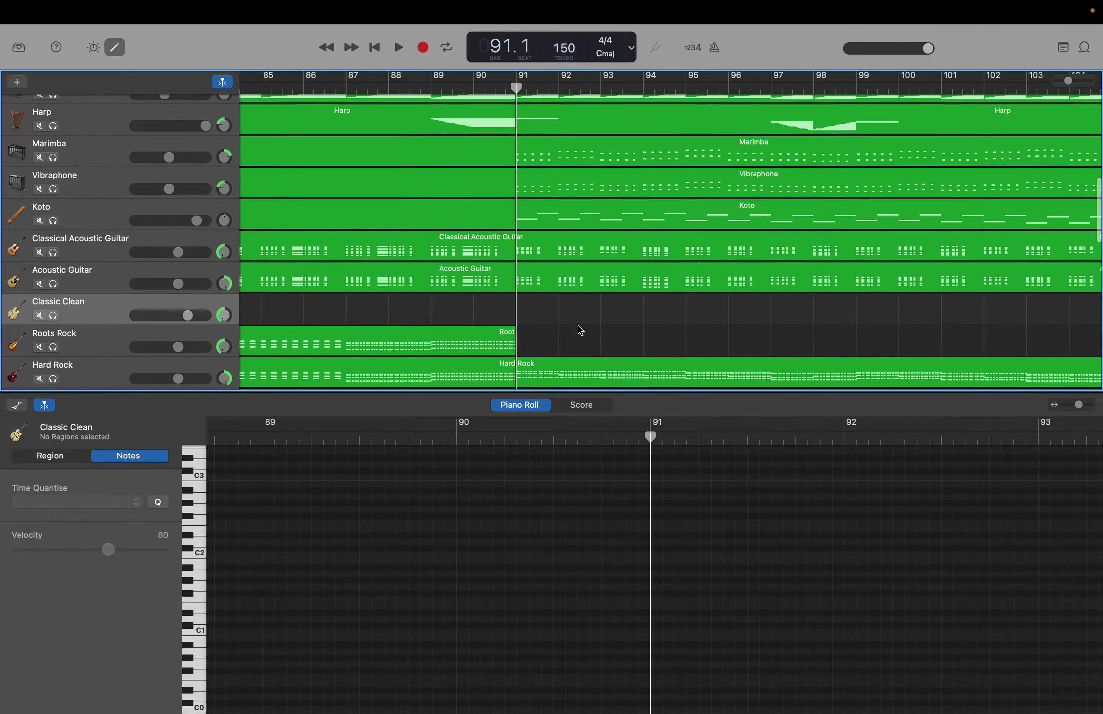
Select and copy all Acoustic Guitar notes from bar 91 through the end of the region at bar 107.
{"action": "scroll", "coordinate": [578, 325], "scroll_direction": "up", "scroll_amount": 6}
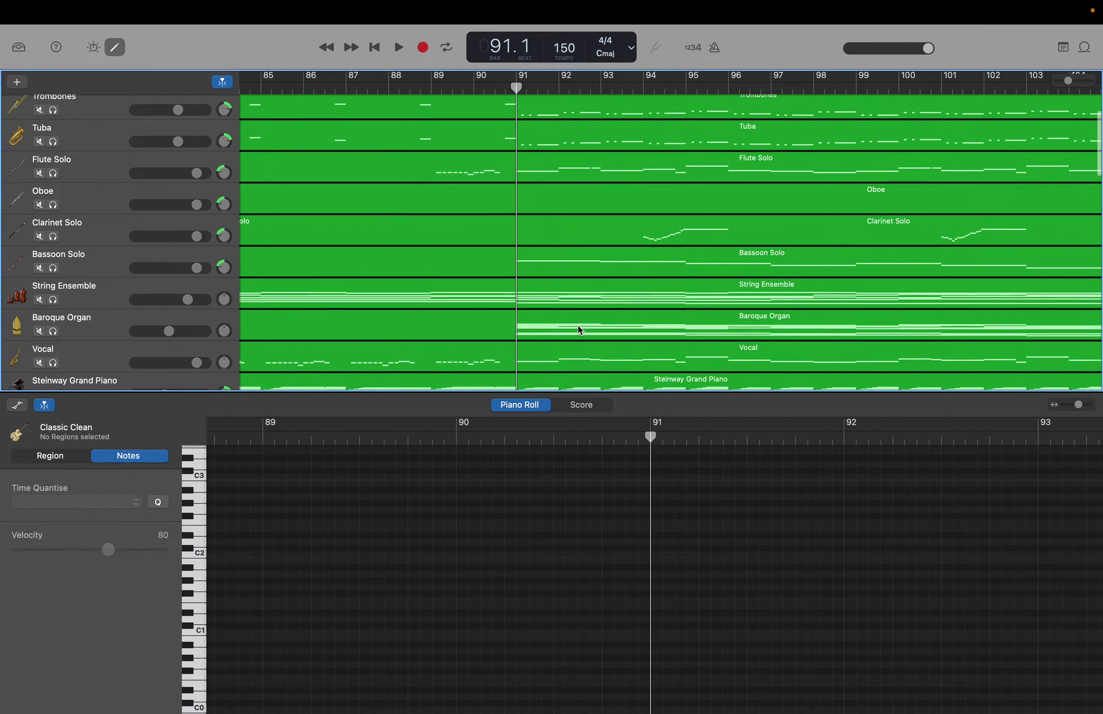
{"action": "scroll", "coordinate": [578, 326], "scroll_direction": "down", "scroll_amount": 2}
{"action": "scroll", "coordinate": [578, 325], "scroll_direction": "down", "scroll_amount": 10}
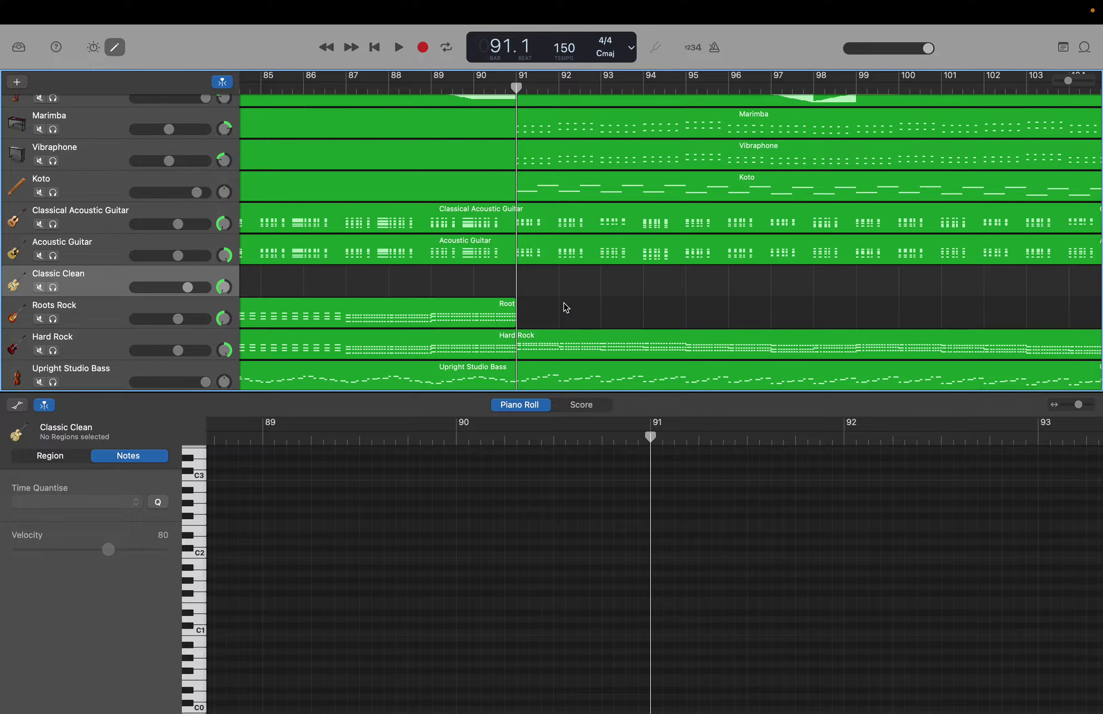
{"action": "left_click", "coordinate": [522, 247]}
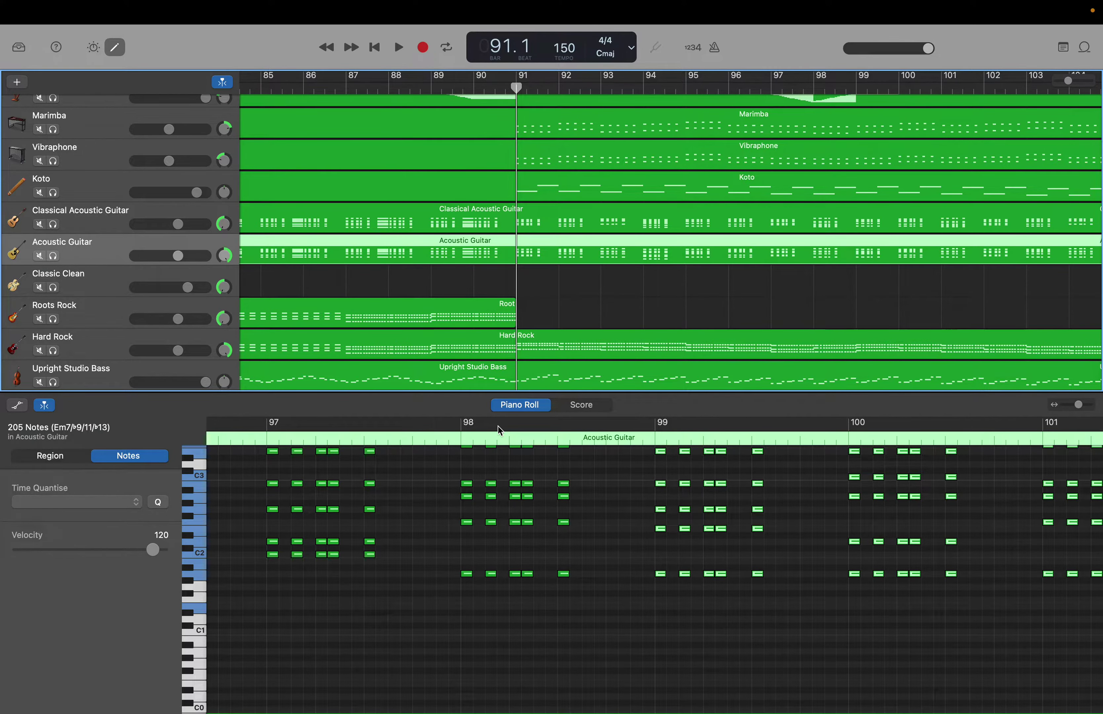
{"action": "scroll", "coordinate": [552, 510], "scroll_direction": "left", "scroll_amount": 10}
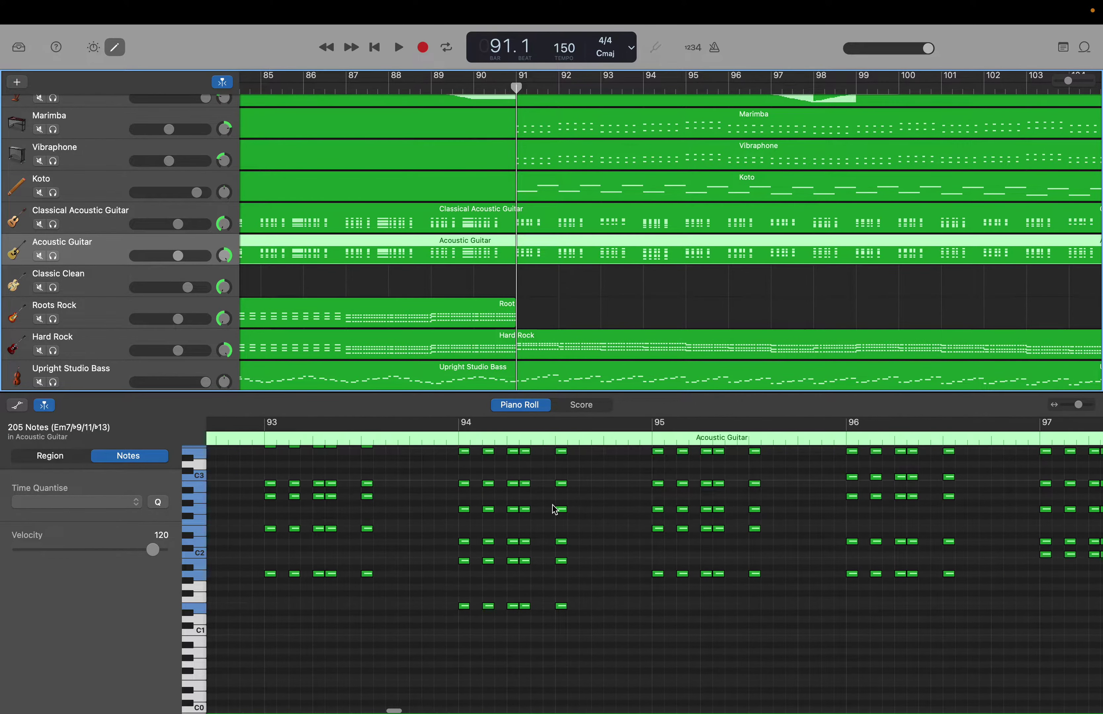
{"action": "scroll", "coordinate": [555, 509], "scroll_direction": "up", "scroll_amount": 5}
{"action": "scroll", "coordinate": [555, 509], "scroll_direction": "left", "scroll_amount": 4}
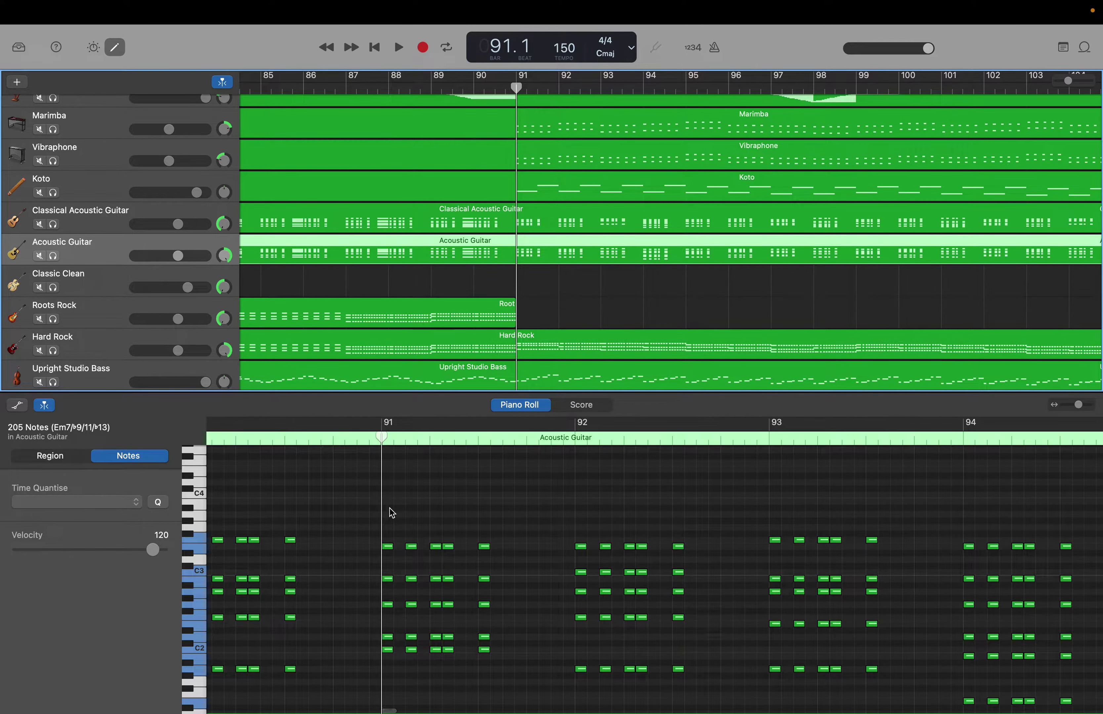
{"action": "left_click_drag", "start_coordinate": [389, 514], "coordinate": [1096, 650]}
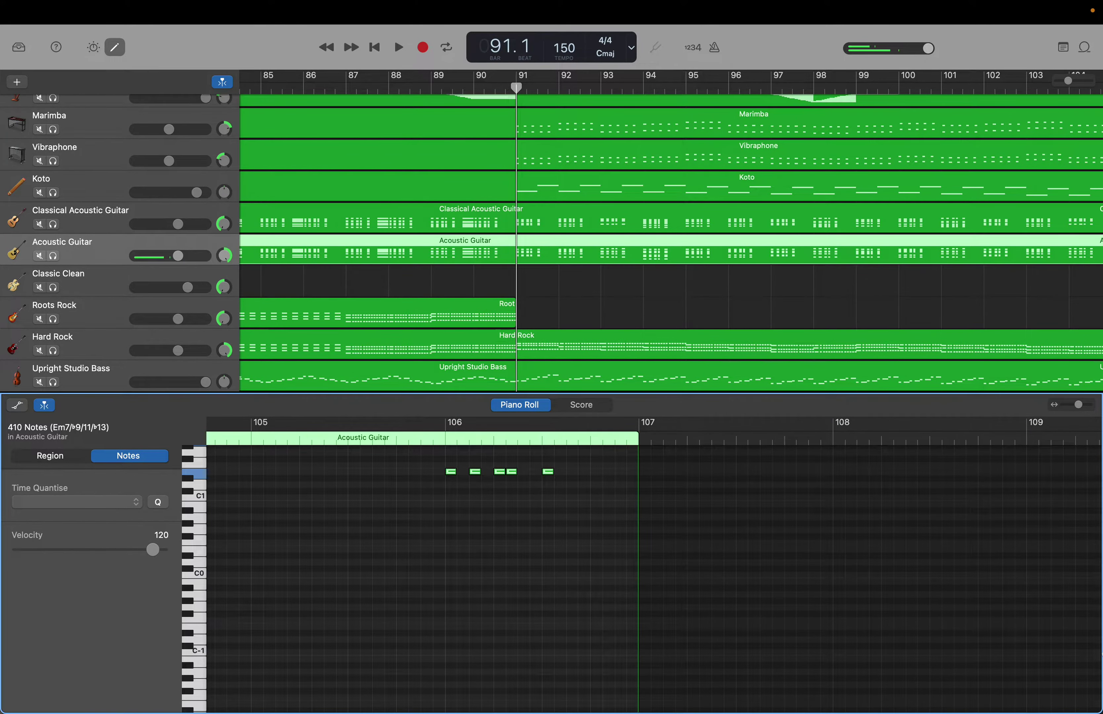
Paste the copied Acoustic Guitar notes onto the Classic Clean track starting at bar 91.
{"action": "left_click", "coordinate": [123, 288]}
{"action": "scroll", "coordinate": [432, 540], "scroll_direction": "left", "scroll_amount": 15}
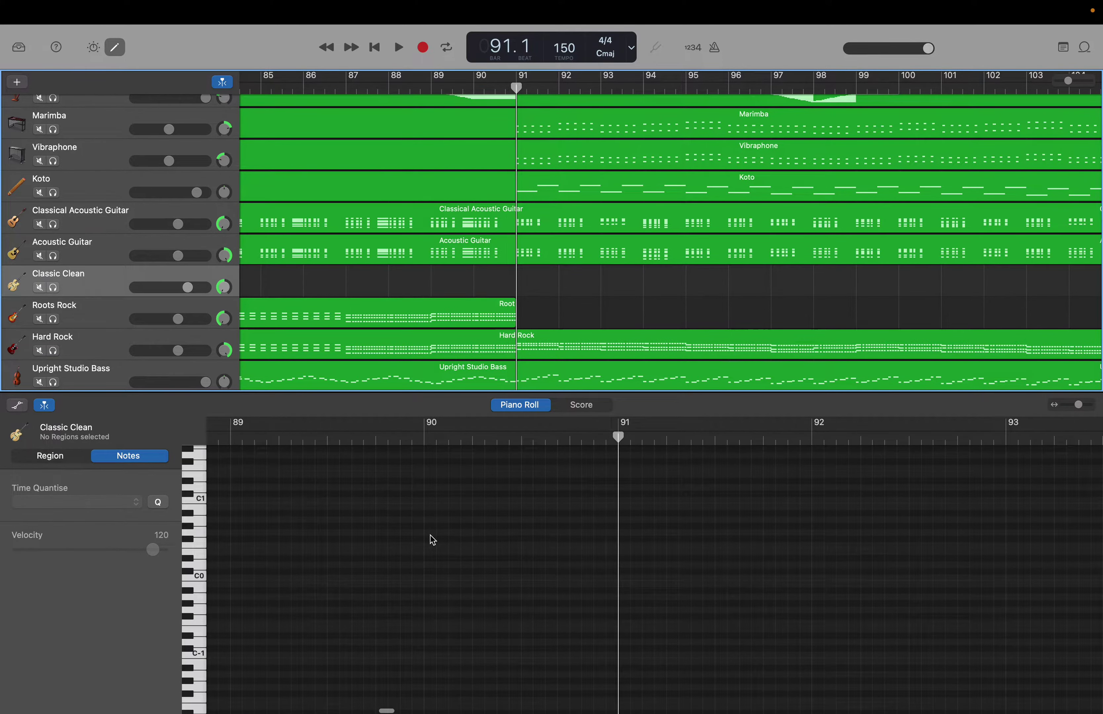
{"action": "key", "text": "super+v"}
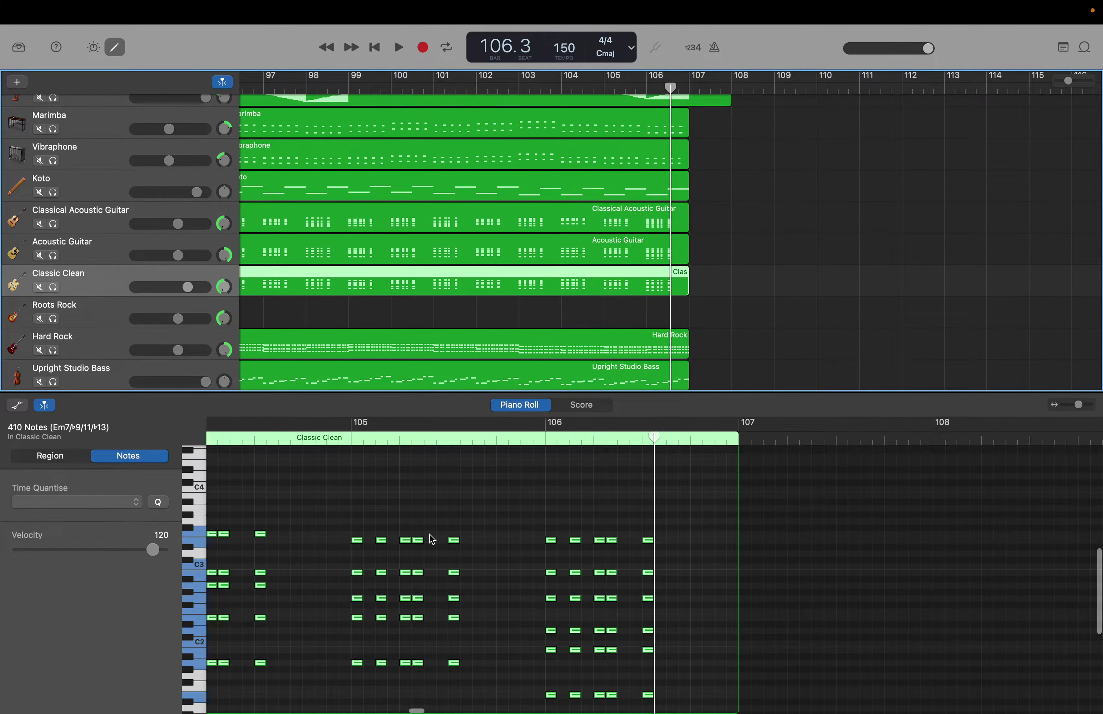
In Classic Clean bar 91, delete the repeated chord hits after the first and lengthen the first chord to fill the bar.
{"action": "scroll", "coordinate": [432, 539], "scroll_direction": "left", "scroll_amount": 4}
{"action": "scroll", "coordinate": [429, 535], "scroll_direction": "left", "scroll_amount": 7}
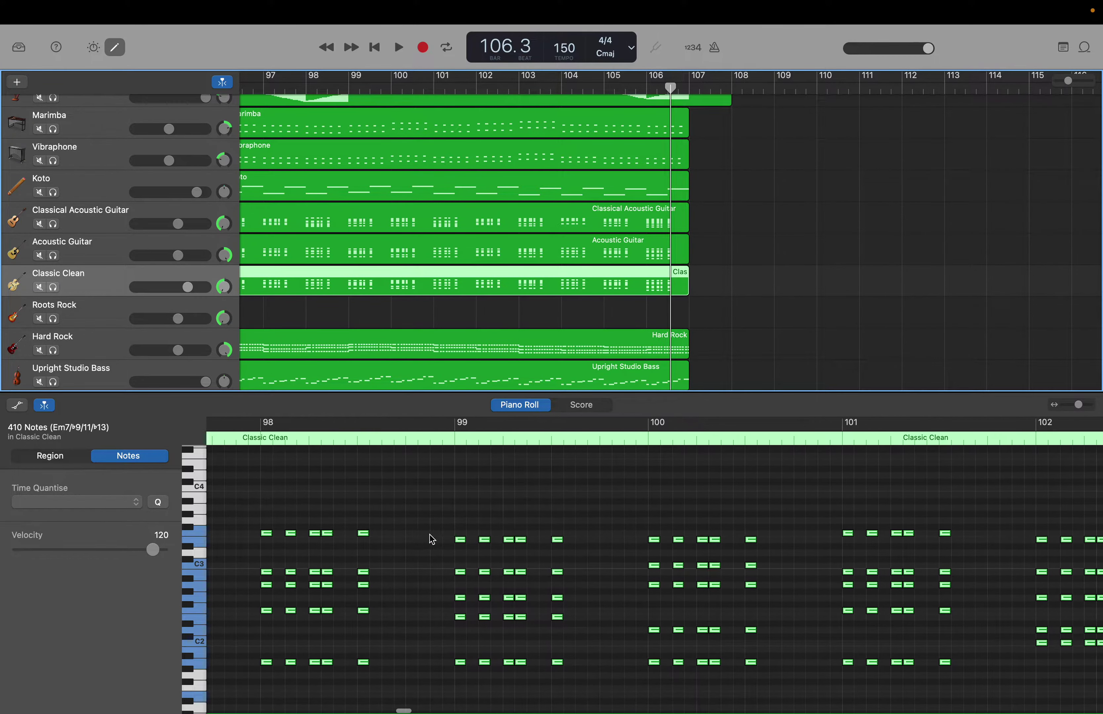
{"action": "scroll", "coordinate": [431, 539], "scroll_direction": "left", "scroll_amount": 5}
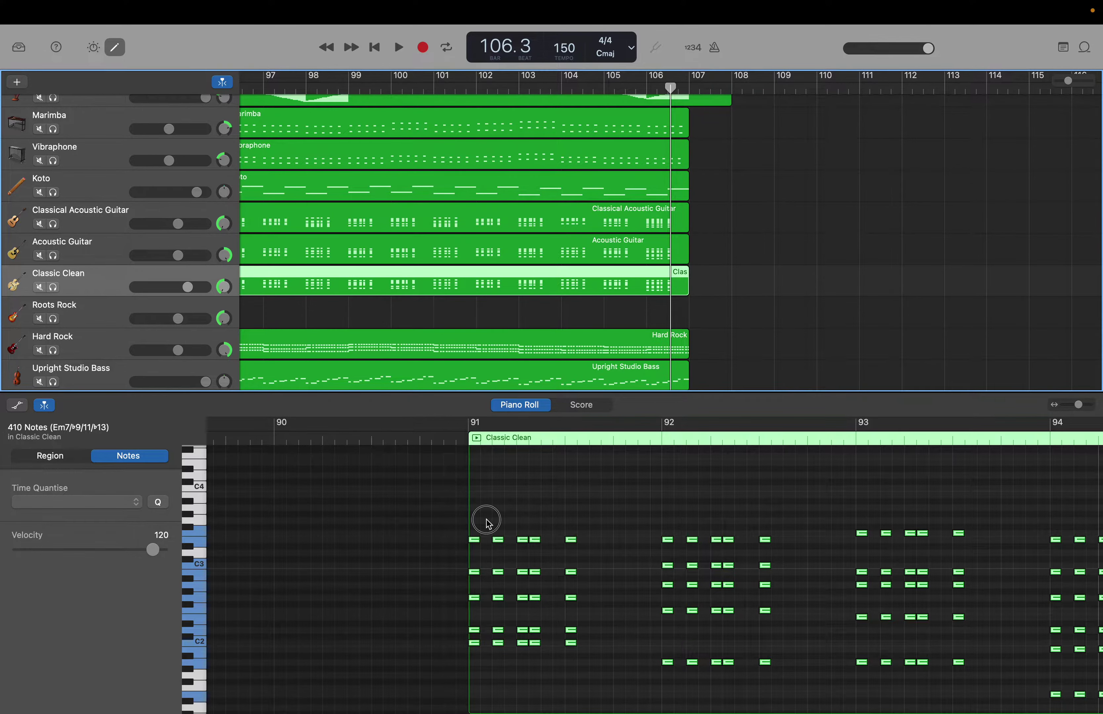
{"action": "left_click_drag", "start_coordinate": [486, 520], "coordinate": [580, 663]}
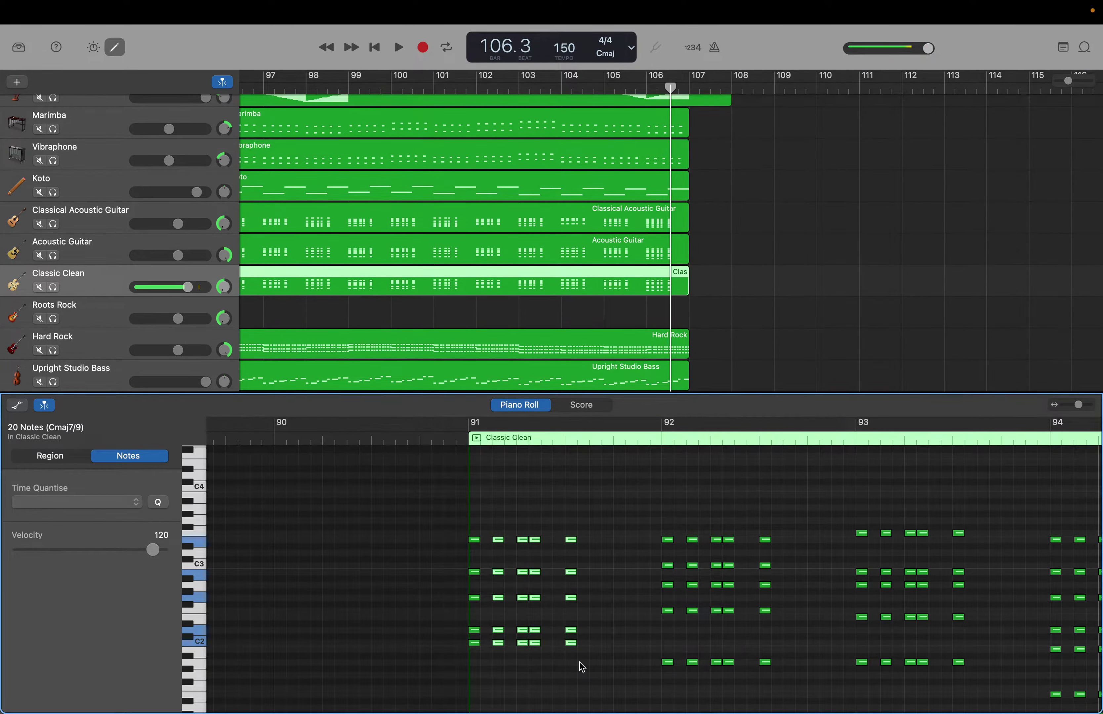
{"action": "key", "text": "Delete"}
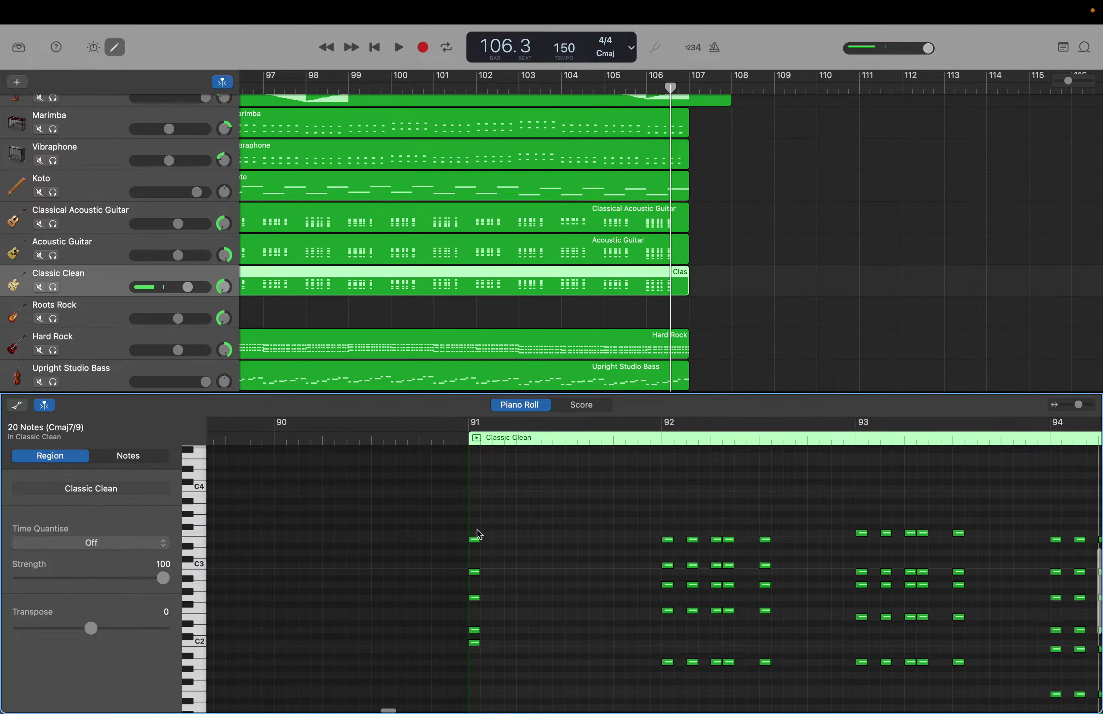
{"action": "left_click_drag", "start_coordinate": [479, 534], "coordinate": [662, 662]}
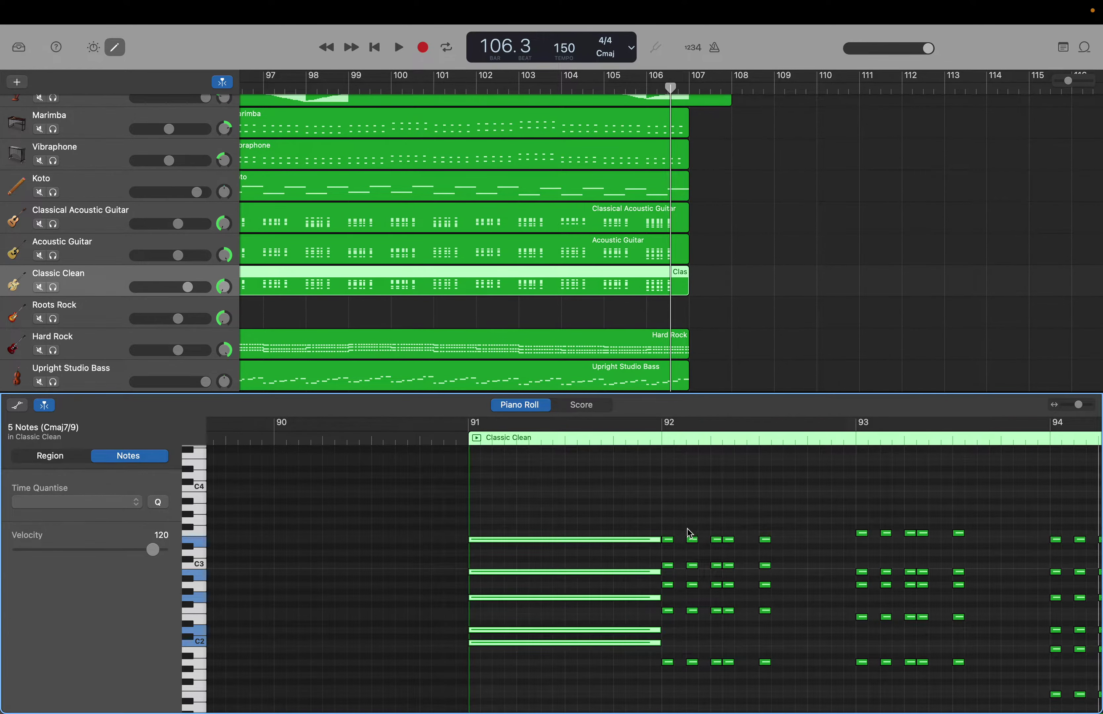
In Classic Clean bar 92, remove all chord hits but the first and extend that chord to bar 93.
{"action": "left_click_drag", "start_coordinate": [686, 535], "coordinate": [772, 669]}
{"action": "key", "text": "Delete"}
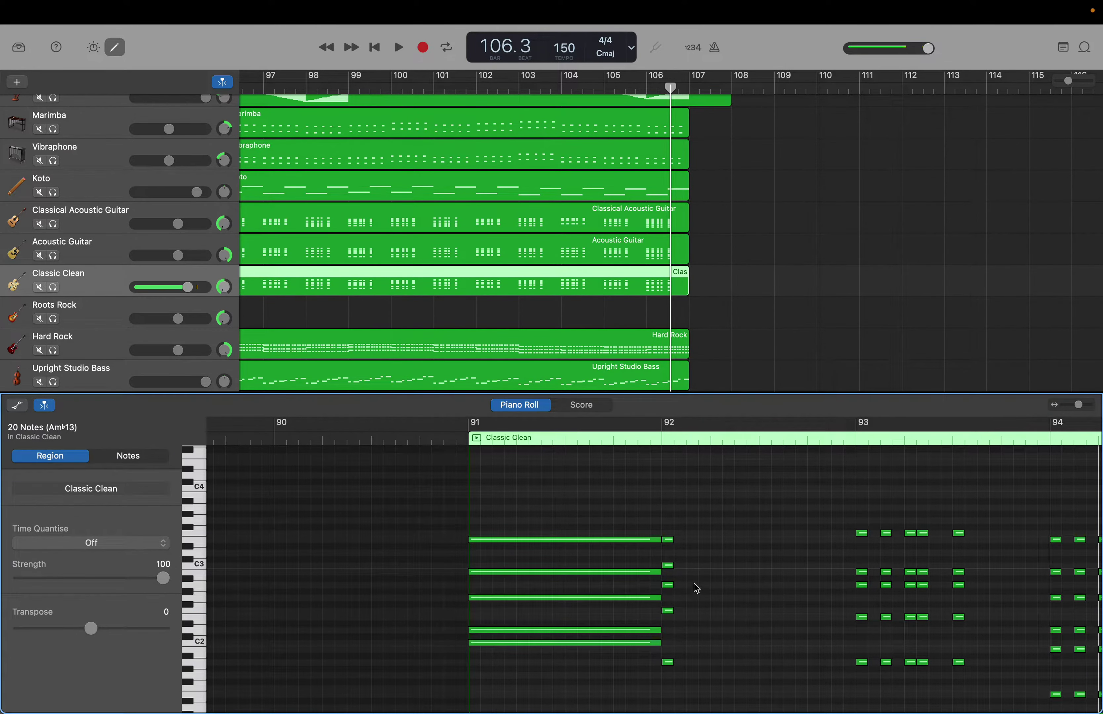
{"action": "left_click_drag", "start_coordinate": [662, 533], "coordinate": [678, 694]}
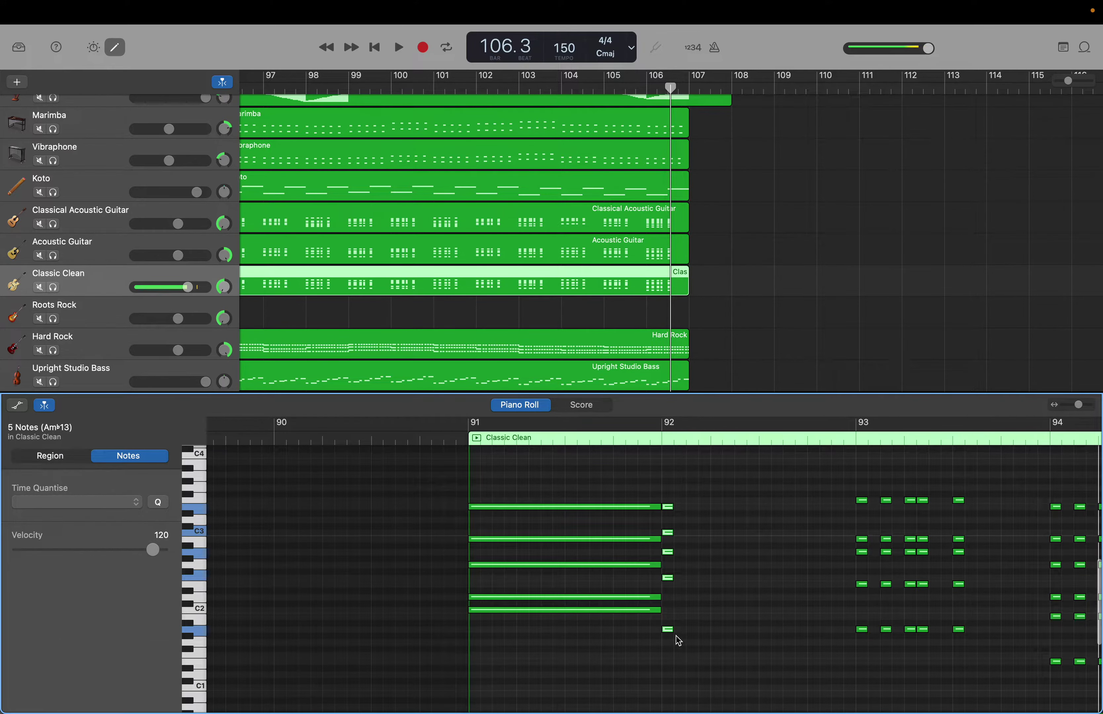
{"action": "left_click_drag", "start_coordinate": [670, 628], "coordinate": [853, 626]}
In Classic Clean bar 93, delete the repeated hits and stretch the first chord to bar 94.
{"action": "scroll", "coordinate": [854, 626], "scroll_direction": "right", "scroll_amount": 5}
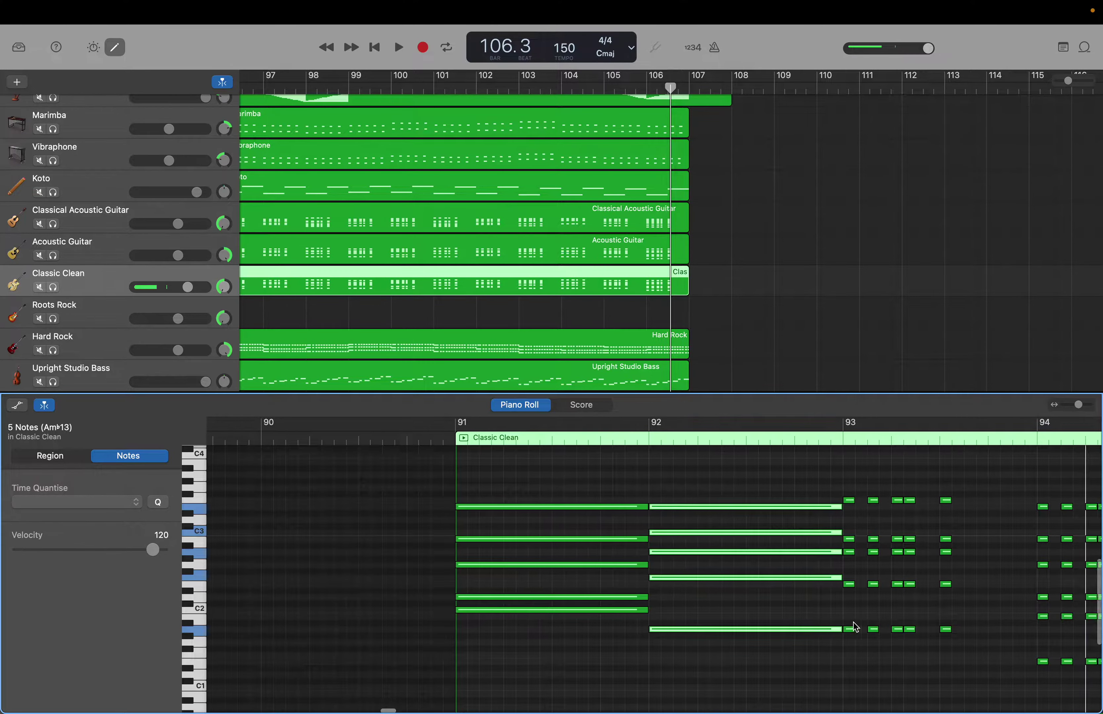
{"action": "left_click_drag", "start_coordinate": [689, 488], "coordinate": [788, 672]}
{"action": "key", "text": "Delete"}
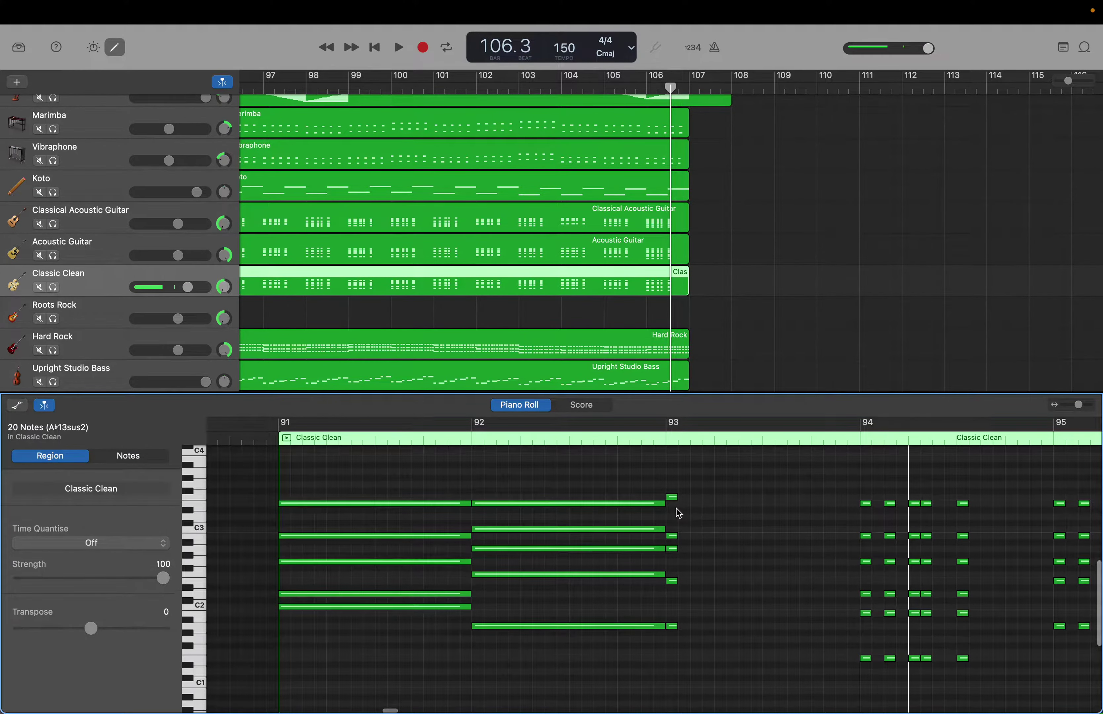
{"action": "scroll", "coordinate": [678, 515], "scroll_direction": "down", "scroll_amount": 1}
{"action": "left_click_drag", "start_coordinate": [676, 490], "coordinate": [856, 627]}
Select the repeated chord hits that follow the first chord in Classic Clean bar 94.
{"action": "scroll", "coordinate": [855, 626], "scroll_direction": "right", "scroll_amount": 5}
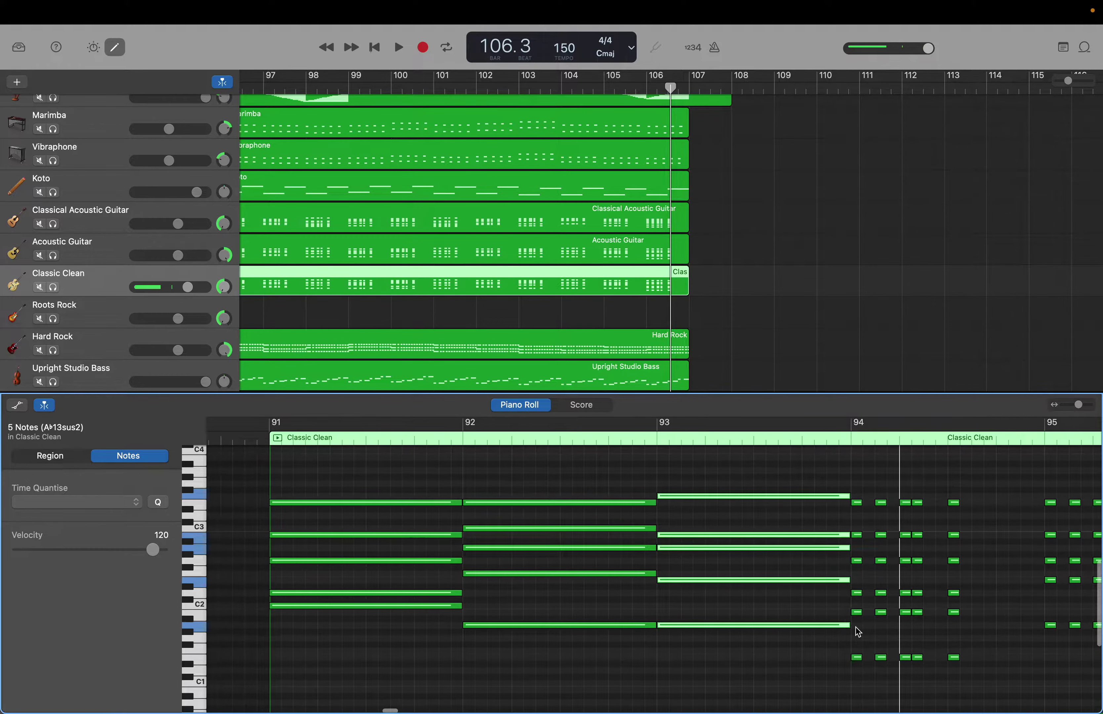
{"action": "left_click_drag", "start_coordinate": [672, 485], "coordinate": [761, 708]}
{"action": "scroll", "coordinate": [761, 708], "scroll_direction": "up", "scroll_amount": 4}
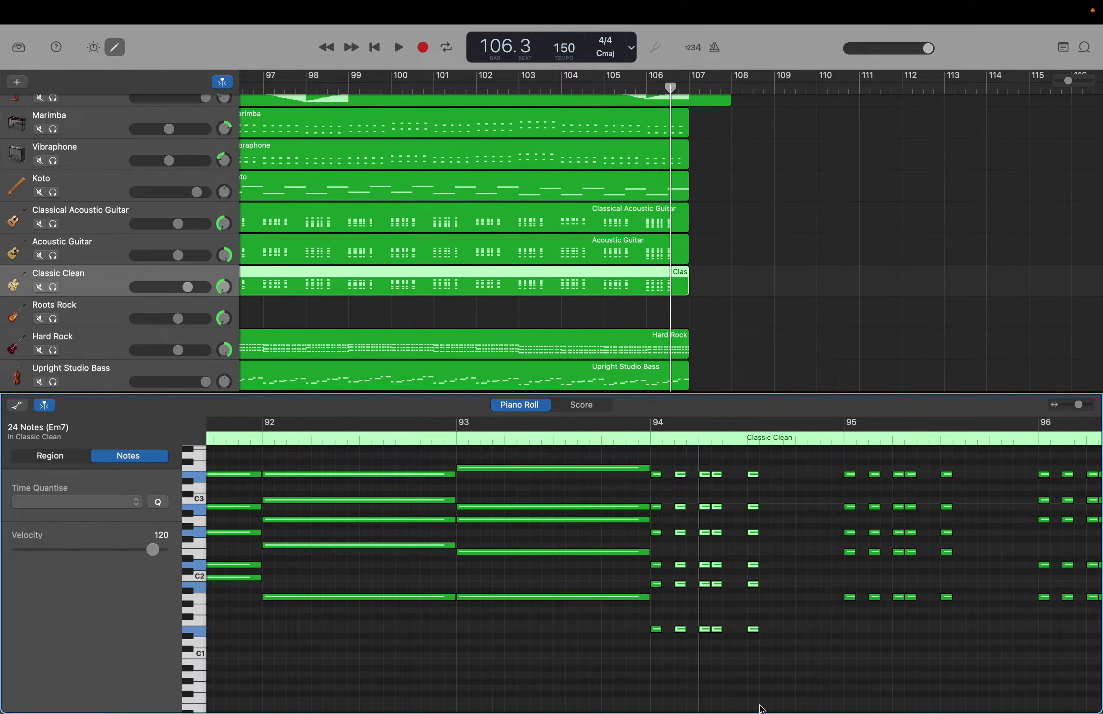
Raise the five G2 notes in bar 94 of the Acoustic Guitar region by one semitone to G♯2.
{"action": "left_click", "coordinate": [260, 248]}
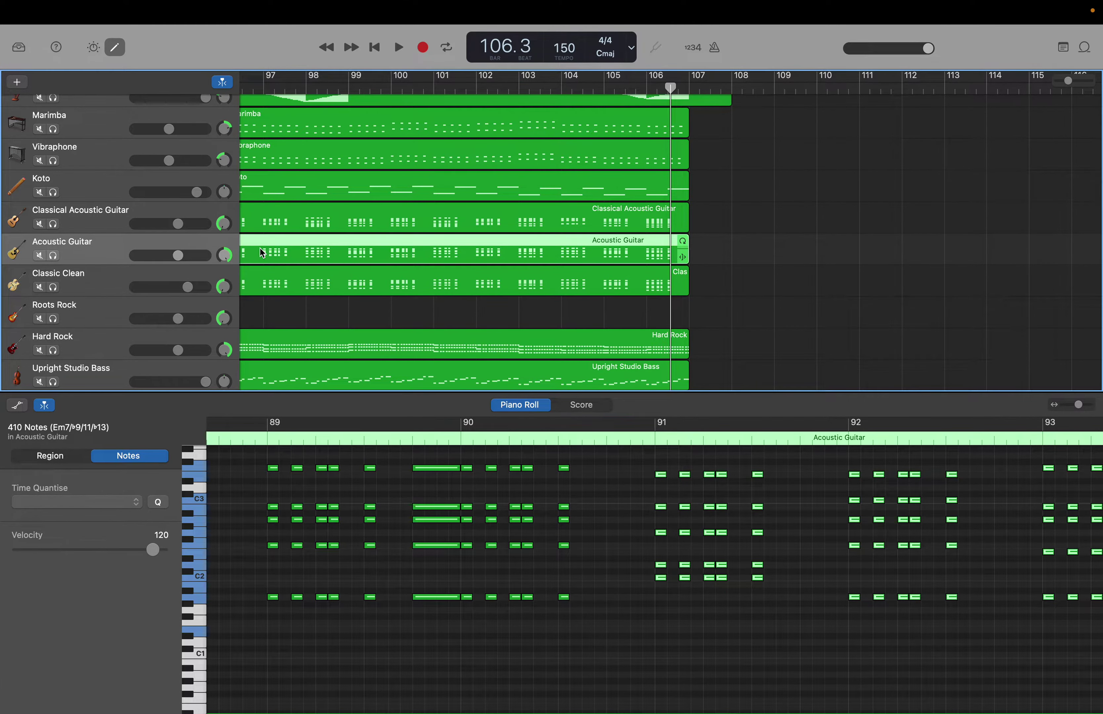
{"action": "scroll", "coordinate": [796, 552], "scroll_direction": "right", "scroll_amount": 10}
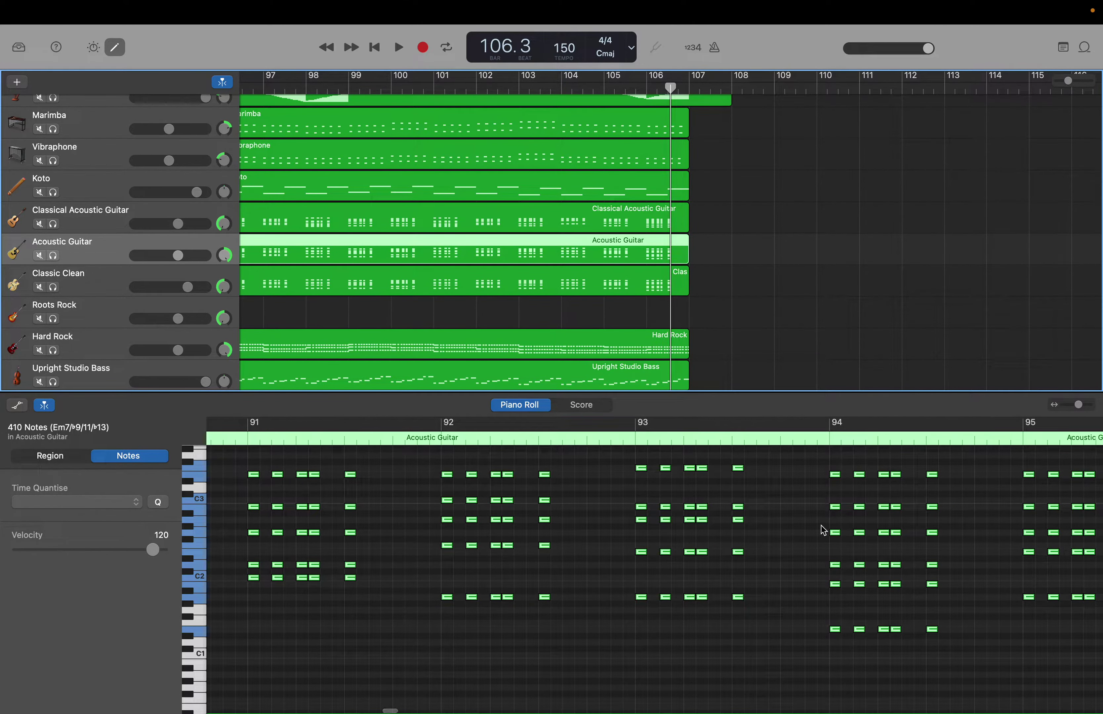
{"action": "left_click_drag", "start_coordinate": [821, 525], "coordinate": [934, 526]}
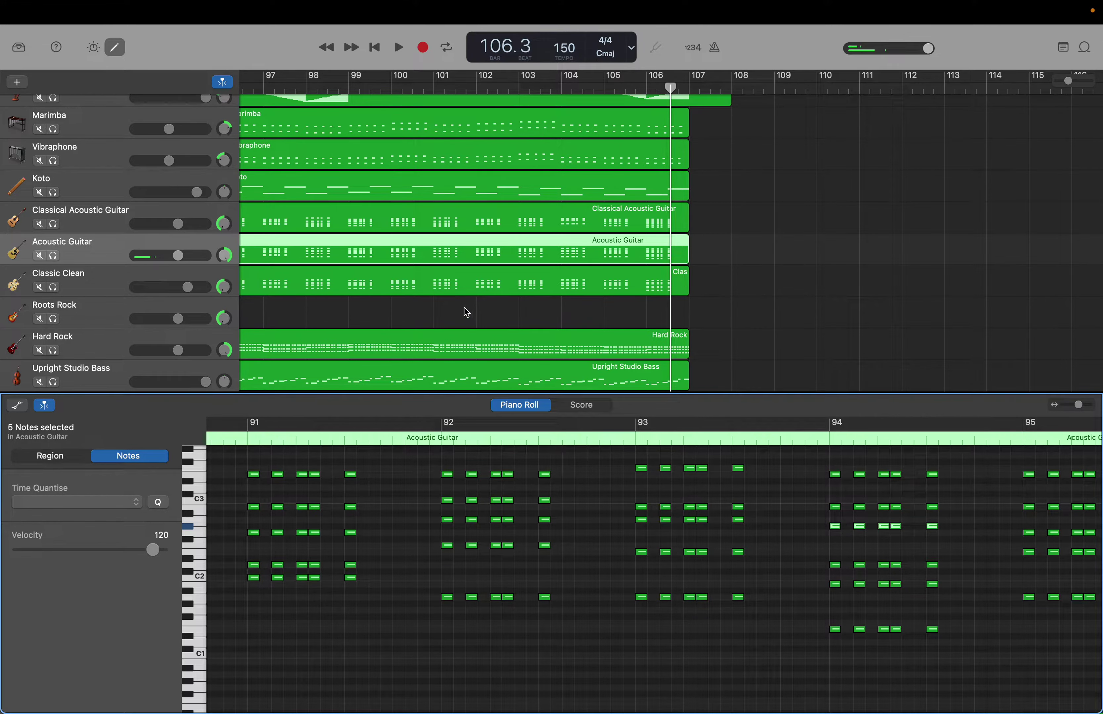
Raise the five G2 notes in bar 106 of the Acoustic Guitar region by one semitone to G♯2.
{"action": "scroll", "coordinate": [864, 554], "scroll_direction": "right", "scroll_amount": 10}
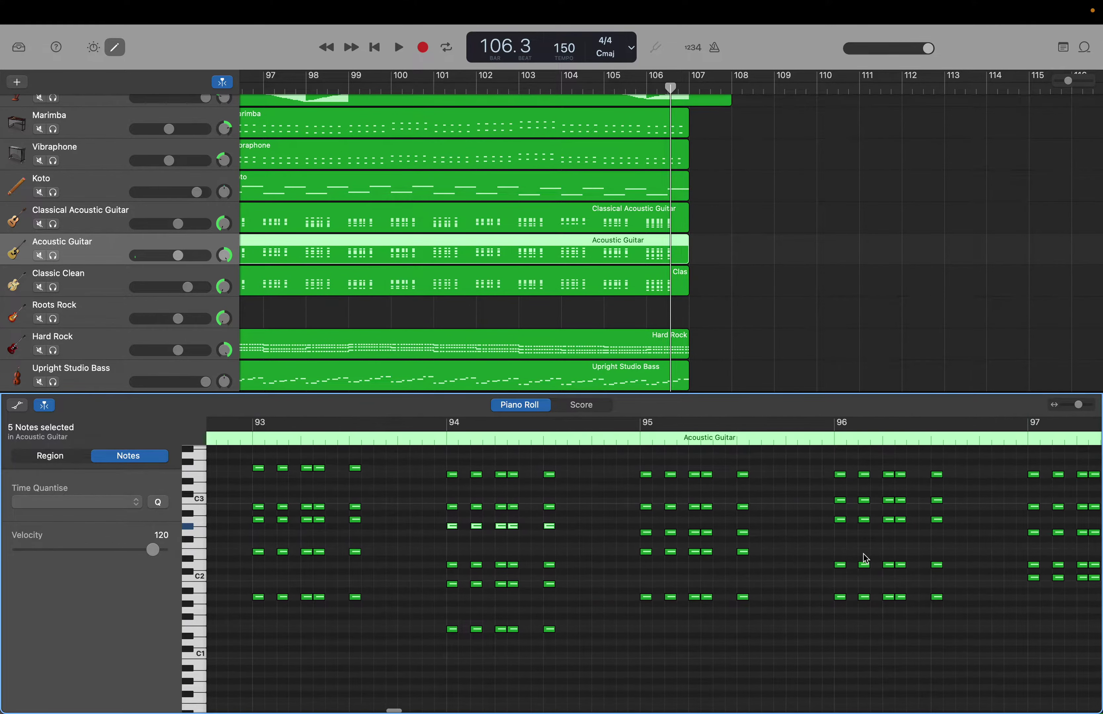
{"action": "scroll", "coordinate": [863, 555], "scroll_direction": "right", "scroll_amount": 15}
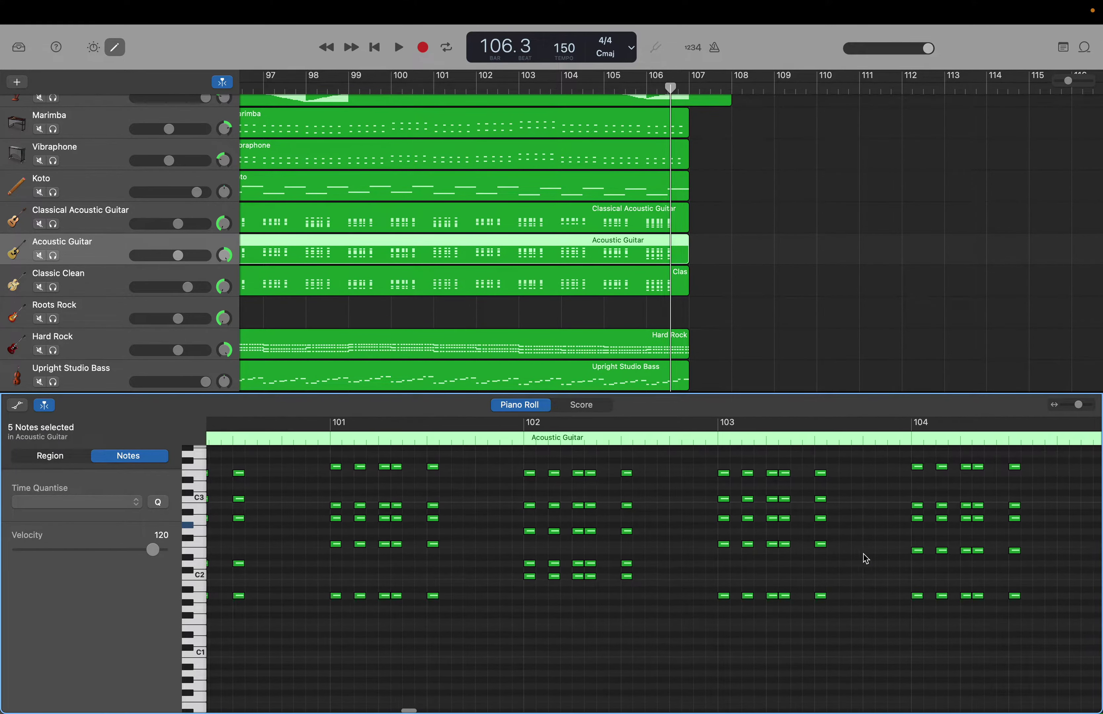
{"action": "scroll", "coordinate": [864, 554], "scroll_direction": "right", "scroll_amount": 4}
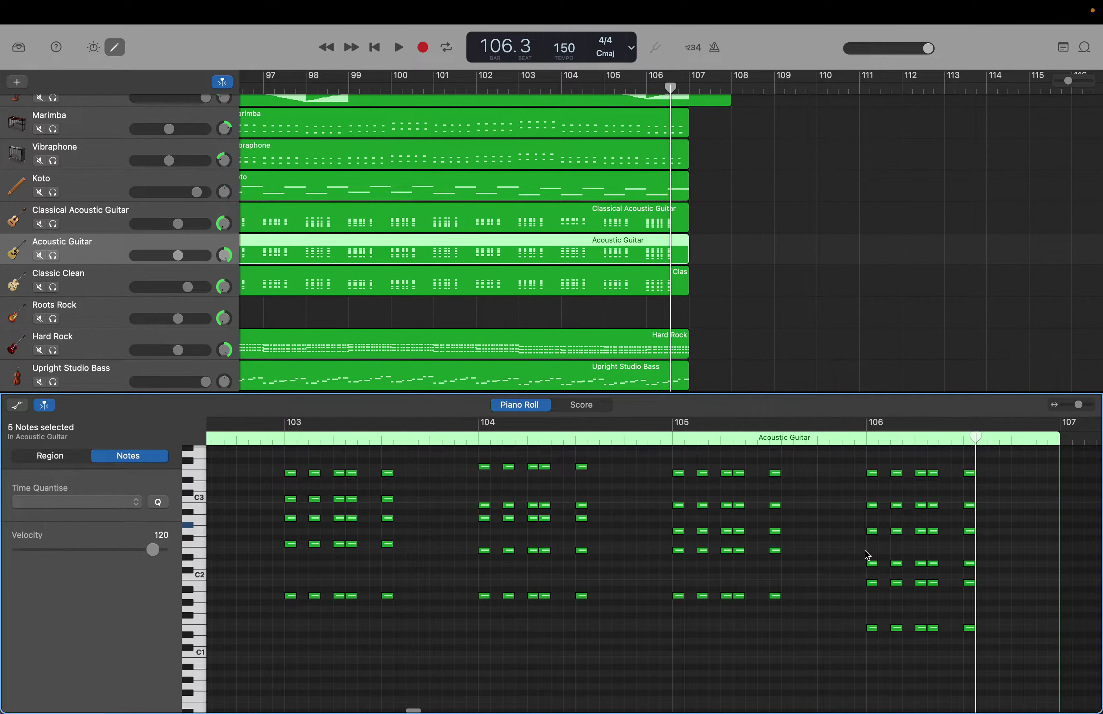
{"action": "scroll", "coordinate": [869, 544], "scroll_direction": "down", "scroll_amount": 1}
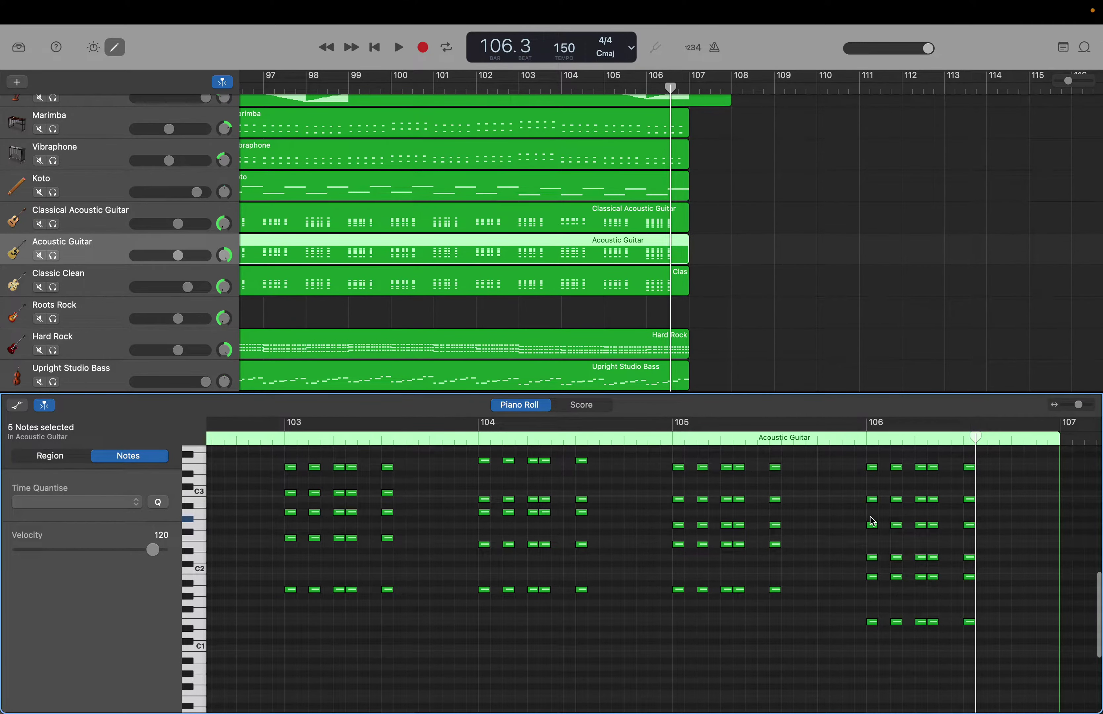
{"action": "left_click_drag", "start_coordinate": [870, 516], "coordinate": [968, 521]}
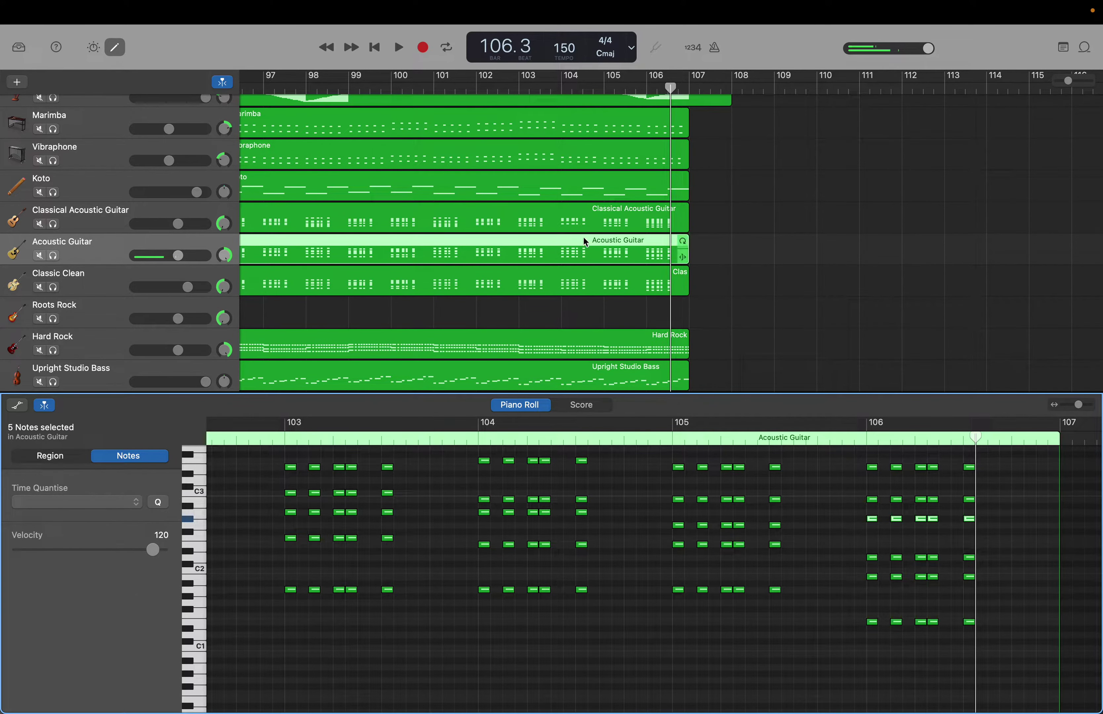
Raise the five G2 notes in bar 106 of the Classical Acoustic Guitar region by one semitone to G♯2.
{"action": "left_click", "coordinate": [582, 226]}
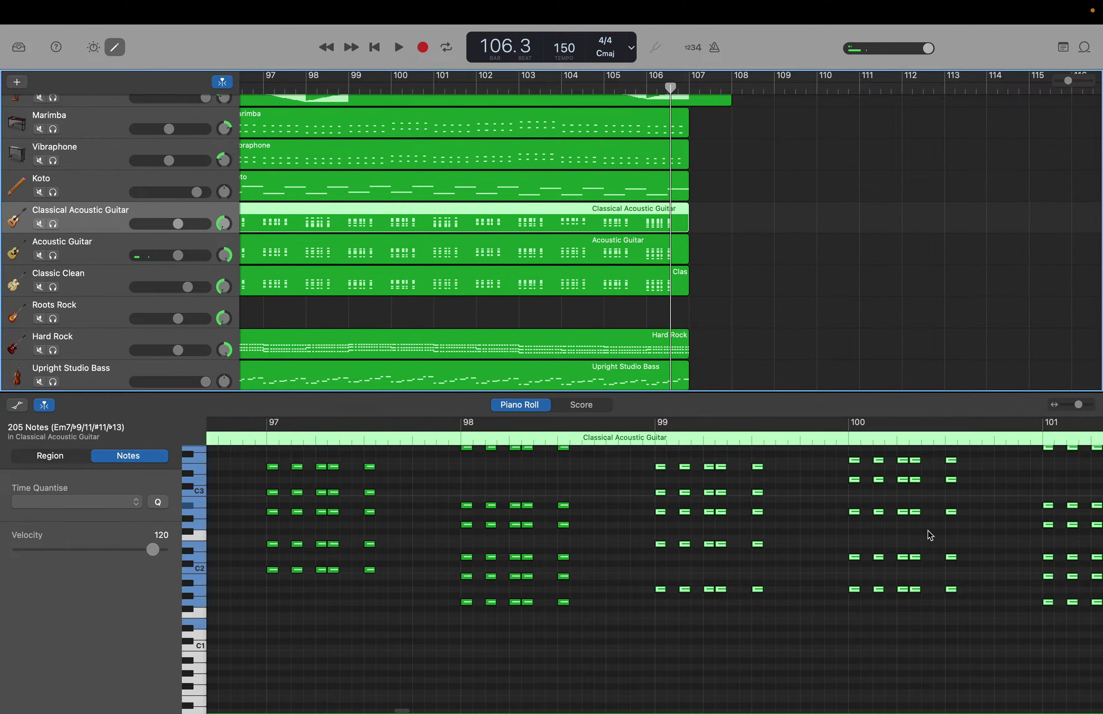
{"action": "scroll", "coordinate": [930, 531], "scroll_direction": "right", "scroll_amount": 10}
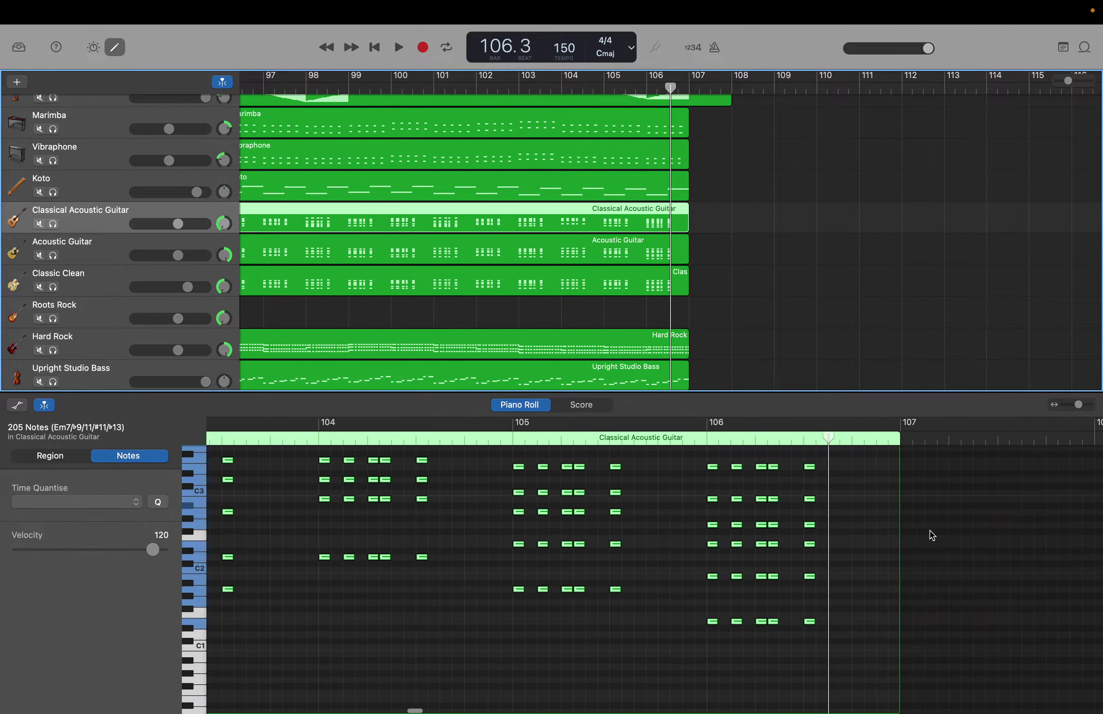
{"action": "scroll", "coordinate": [930, 531], "scroll_direction": "right", "scroll_amount": 2}
{"action": "scroll", "coordinate": [930, 530], "scroll_direction": "down", "scroll_amount": 1}
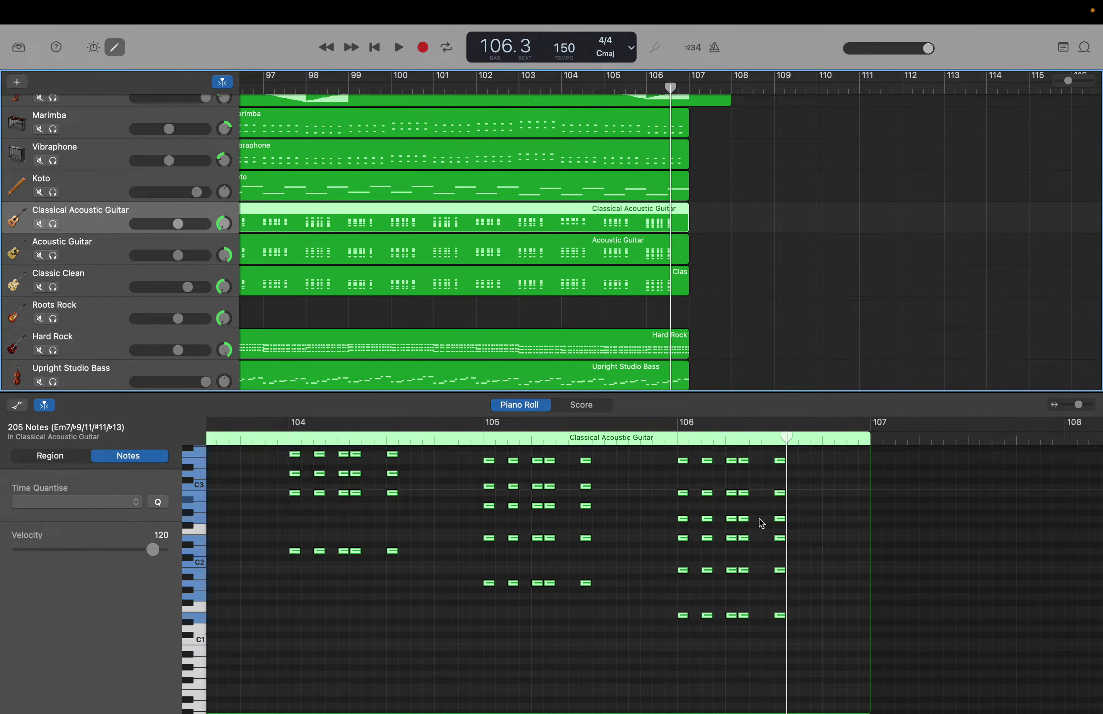
{"action": "left_click_drag", "start_coordinate": [670, 510], "coordinate": [778, 512]}
Raise the five G2 notes in bar 94 of the Classical Acoustic Guitar region by one semitone to G♯2.
{"action": "scroll", "coordinate": [648, 551], "scroll_direction": "left", "scroll_amount": 20}
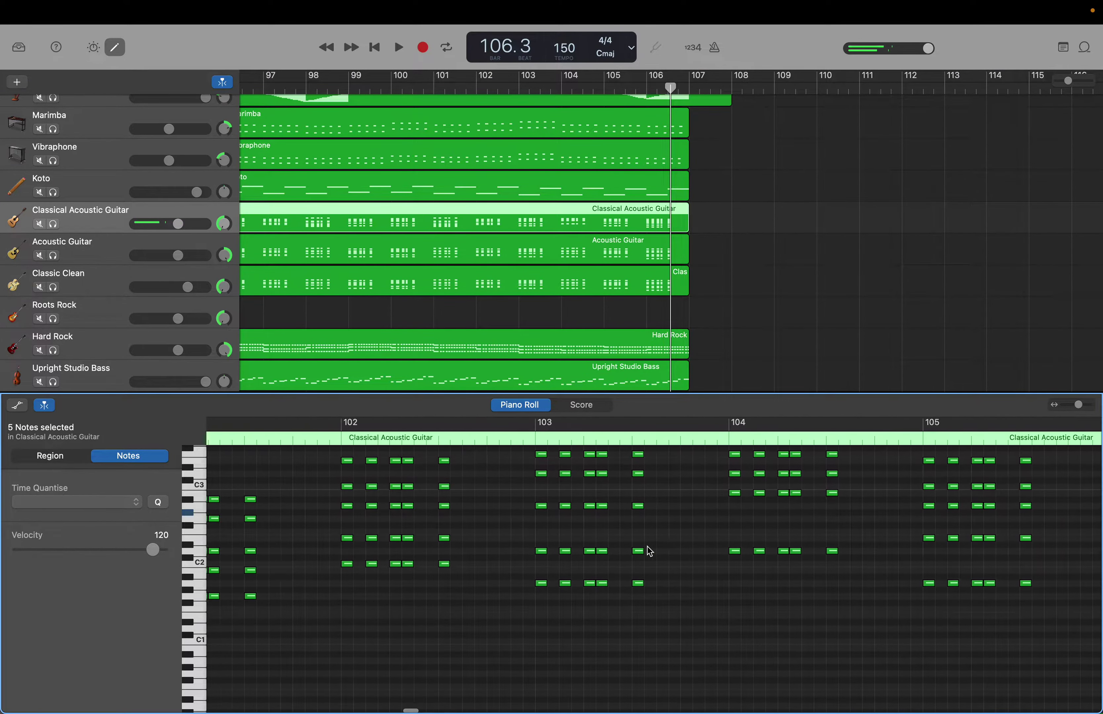
{"action": "scroll", "coordinate": [648, 550], "scroll_direction": "left", "scroll_amount": 4}
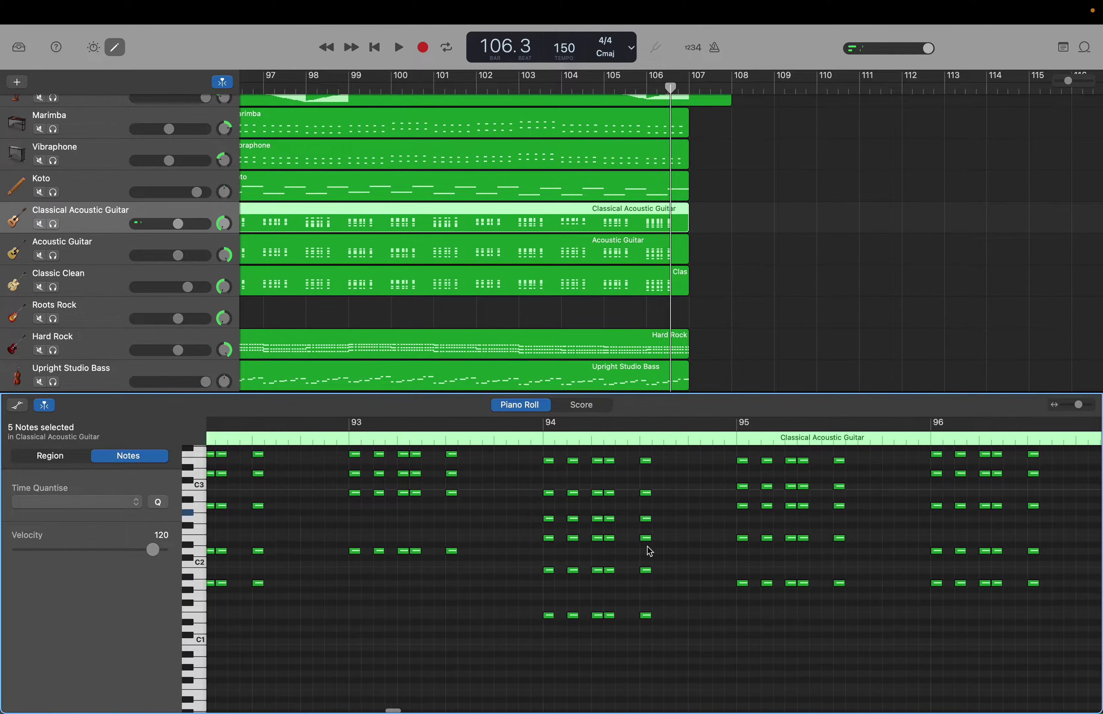
{"action": "scroll", "coordinate": [648, 551], "scroll_direction": "up", "scroll_amount": 1}
{"action": "left_click_drag", "start_coordinate": [598, 523], "coordinate": [709, 527]}
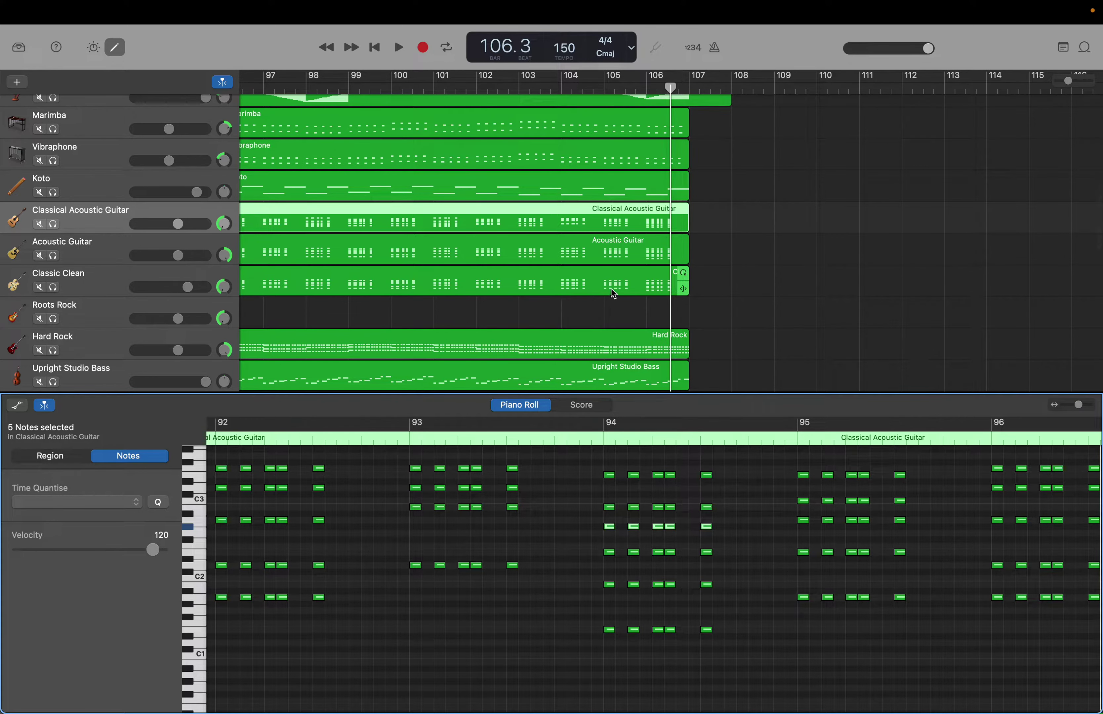
Raise the five G2 notes in bar 106 of the Classic Clean region by one semitone to G♯2.
{"action": "left_click", "coordinate": [634, 291]}
{"action": "scroll", "coordinate": [879, 506], "scroll_direction": "right", "scroll_amount": 10}
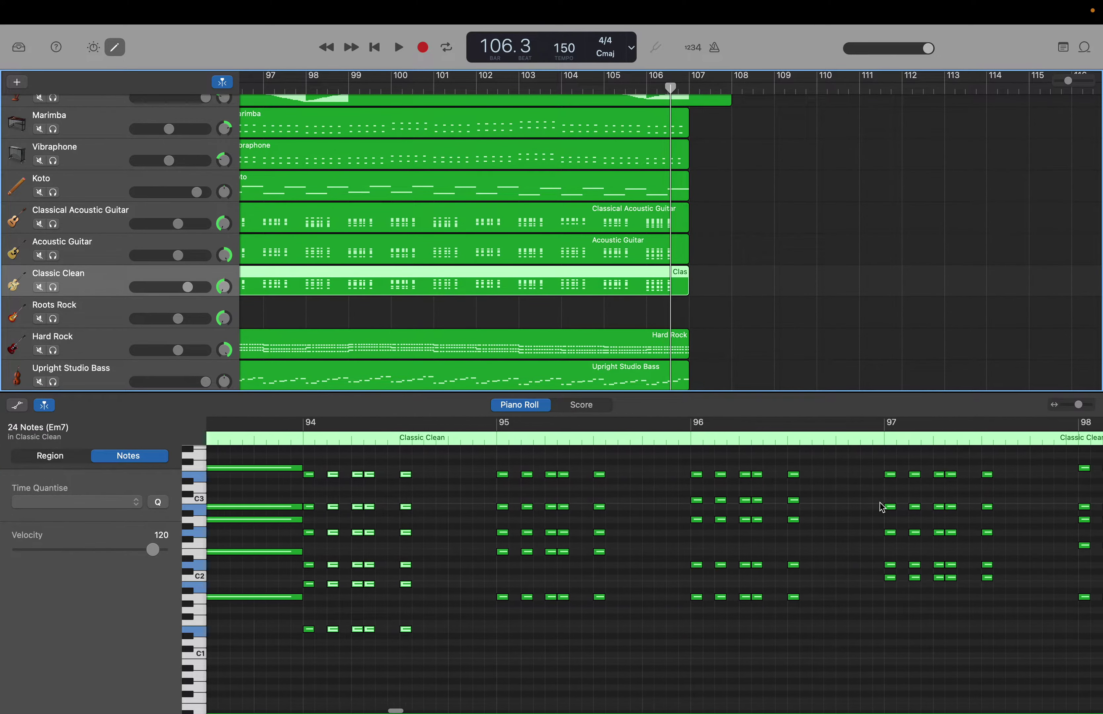
{"action": "scroll", "coordinate": [880, 503], "scroll_direction": "right", "scroll_amount": 8}
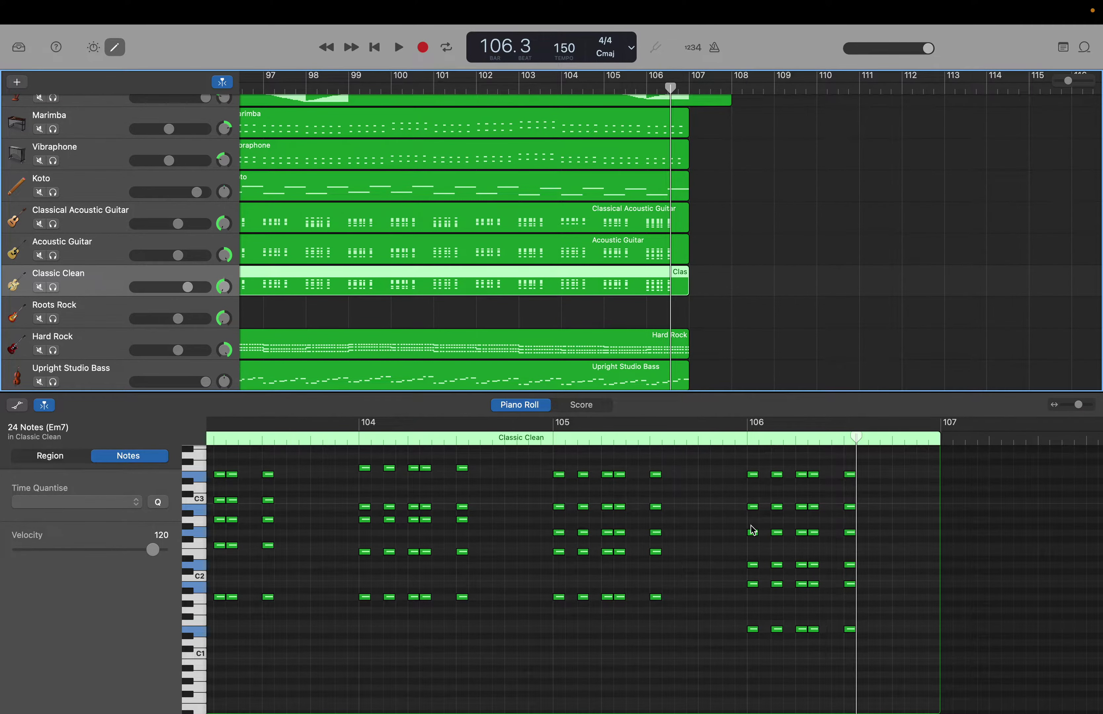
{"action": "left_click_drag", "start_coordinate": [751, 526], "coordinate": [852, 533]}
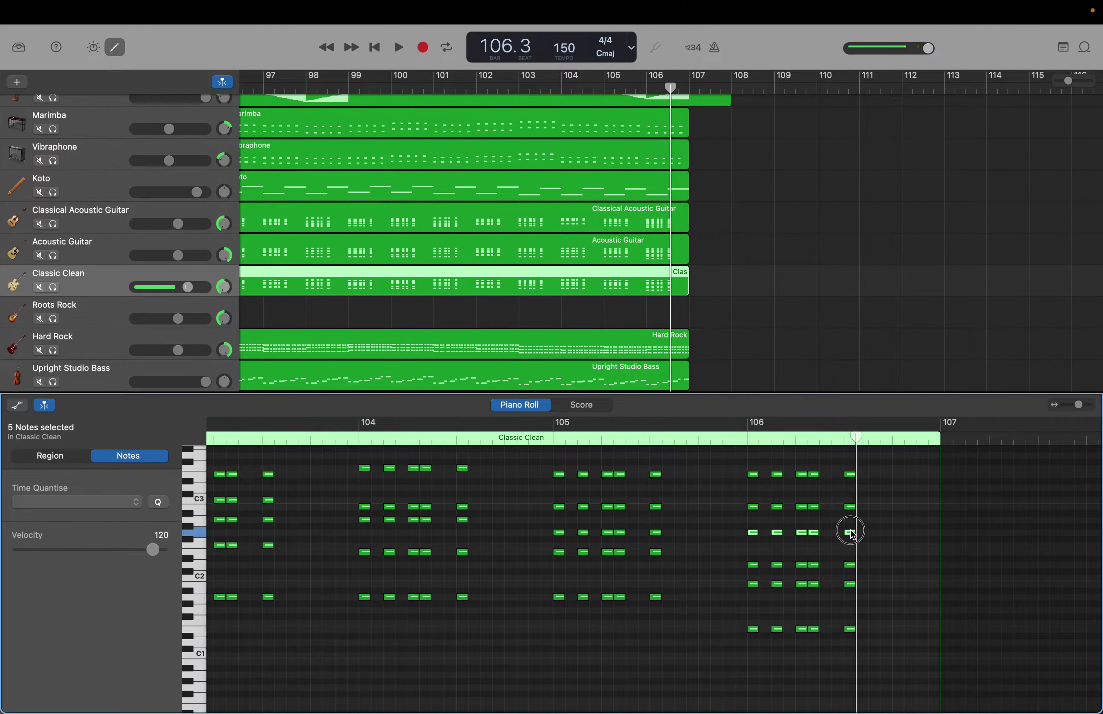
{"action": "left_click", "coordinate": [853, 533]}
Raise the five G2 notes in bar 94 of the Classic Clean region by one semitone to G♯2.
{"action": "scroll", "coordinate": [851, 527], "scroll_direction": "left", "scroll_amount": 15}
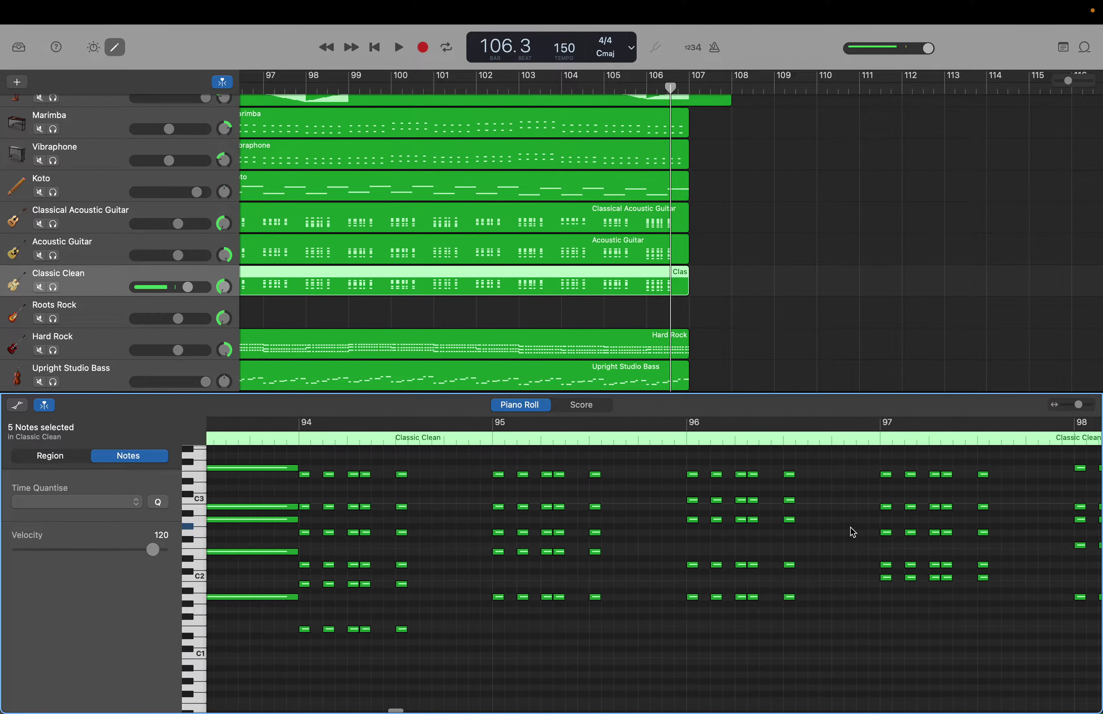
{"action": "scroll", "coordinate": [852, 532], "scroll_direction": "left", "scroll_amount": 4}
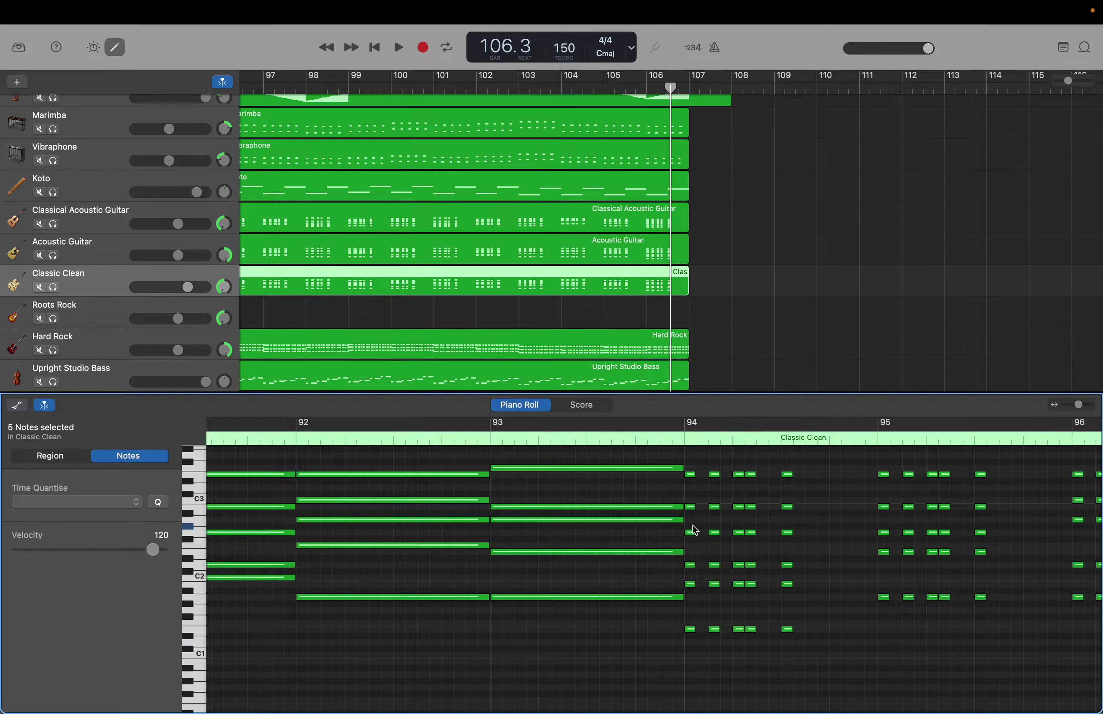
{"action": "left_click_drag", "start_coordinate": [694, 530], "coordinate": [788, 529]}
Delete the repeated hits after the first chord in bar 94 of Classic Clean and lengthen that chord to fill the bar.
{"action": "left_click_drag", "start_coordinate": [702, 458], "coordinate": [813, 654]}
{"action": "key", "text": "Delete"}
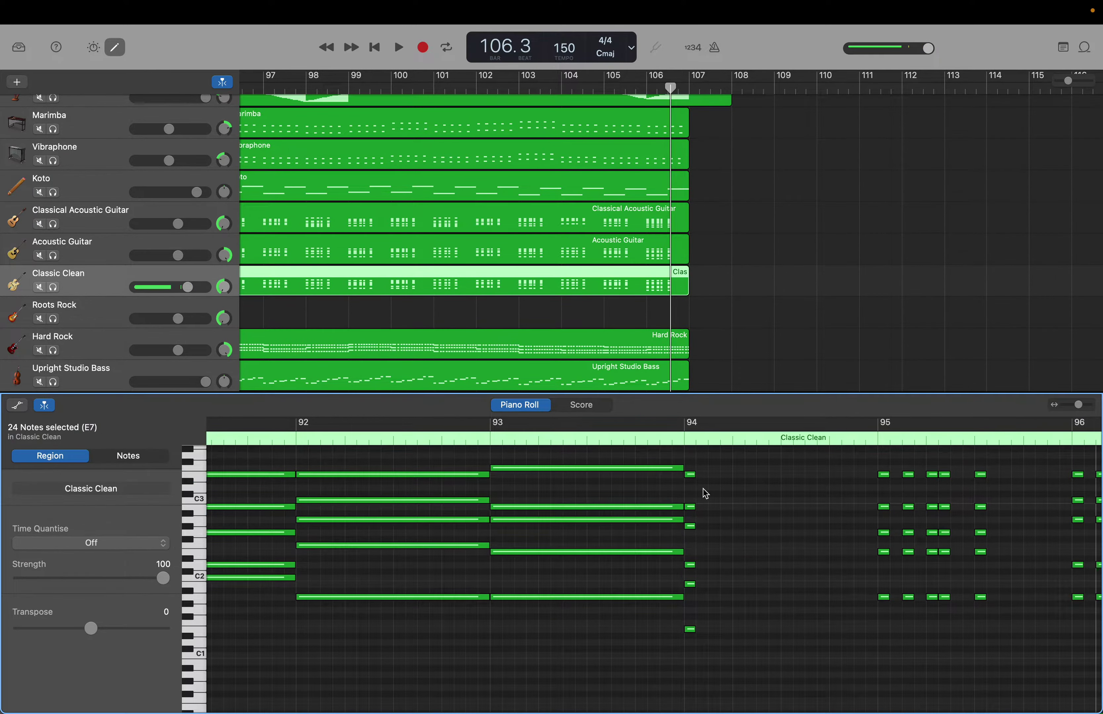
{"action": "left_click_drag", "start_coordinate": [692, 471], "coordinate": [874, 633]}
Remove the repeated hits after bar 95's first Classic Clean chord and extend its five notes up to bar 96.
{"action": "scroll", "coordinate": [874, 633], "scroll_direction": "right", "scroll_amount": 5}
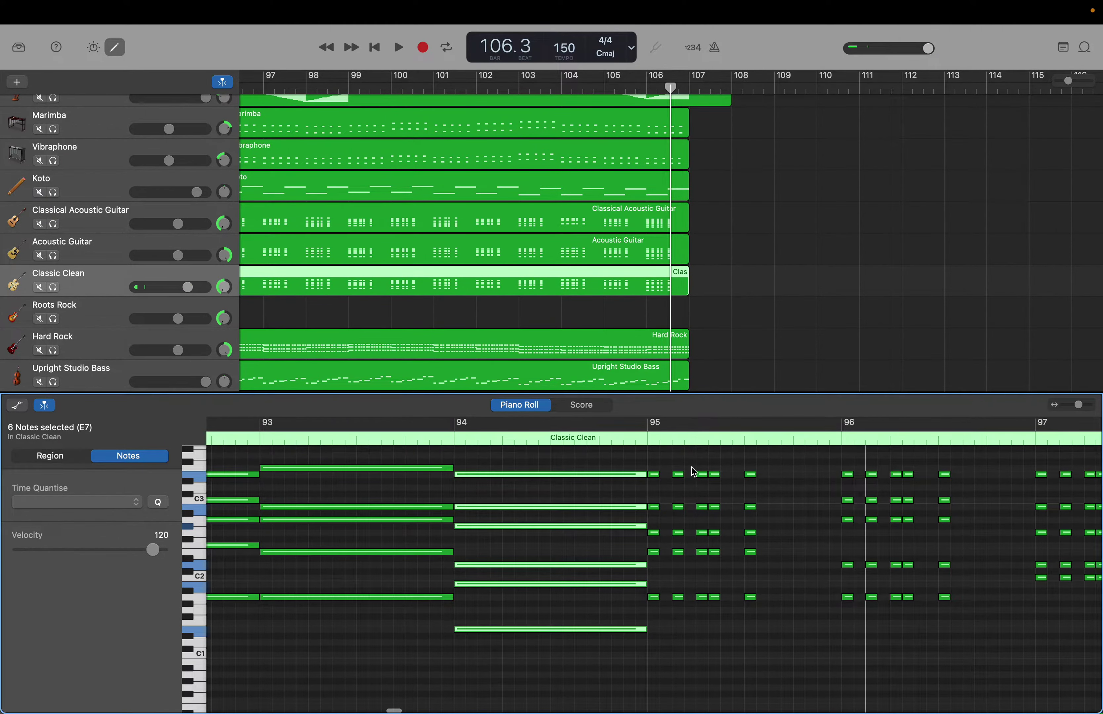
{"action": "left_click_drag", "start_coordinate": [676, 466], "coordinate": [793, 630]}
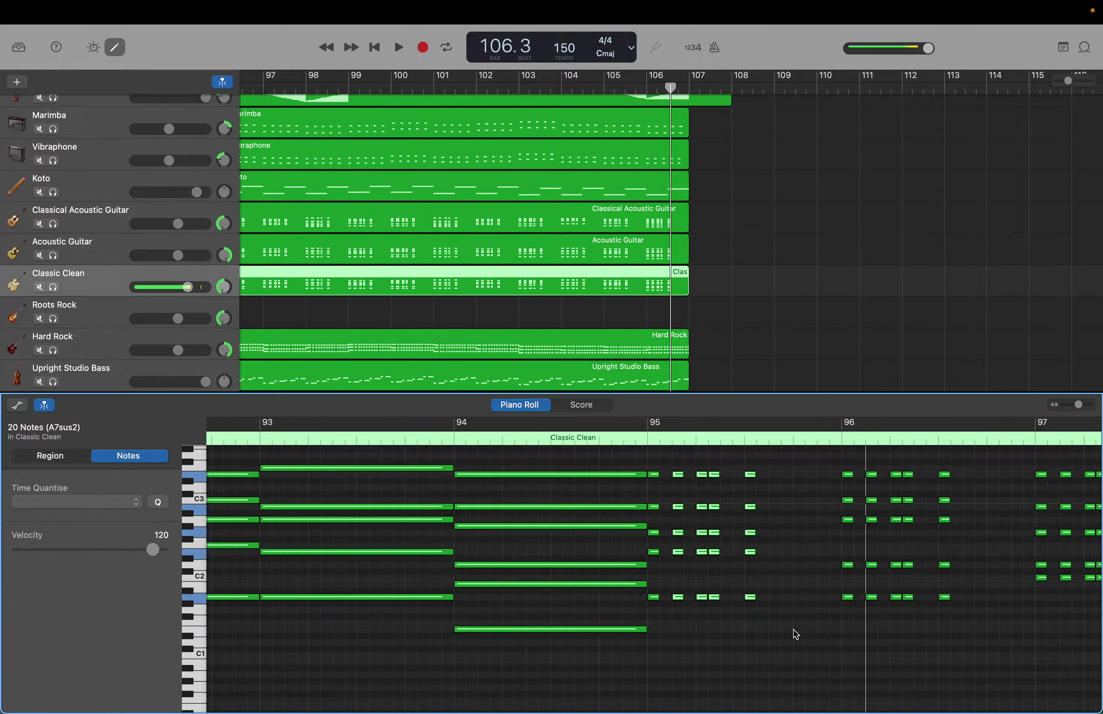
{"action": "key", "text": "Delete"}
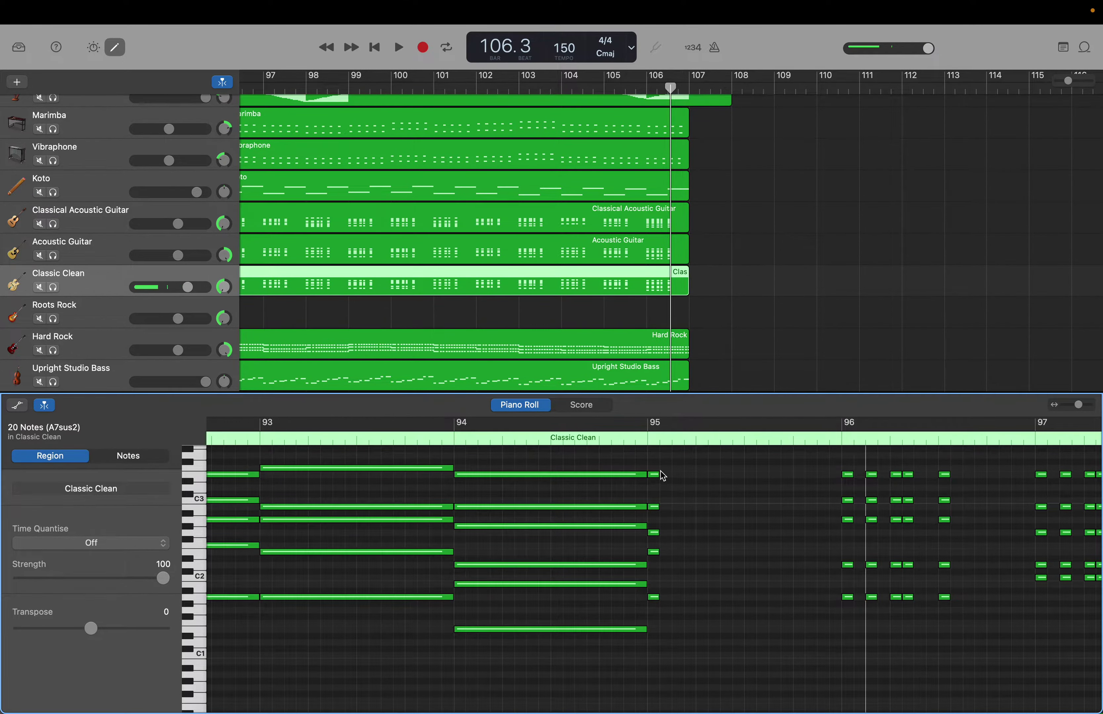
{"action": "left_click_drag", "start_coordinate": [658, 472], "coordinate": [837, 610]}
Remove the repeated hits after bar 96's first Classic Clean chord and extend its five notes up to bar 97.
{"action": "scroll", "coordinate": [838, 609], "scroll_direction": "right", "scroll_amount": 5}
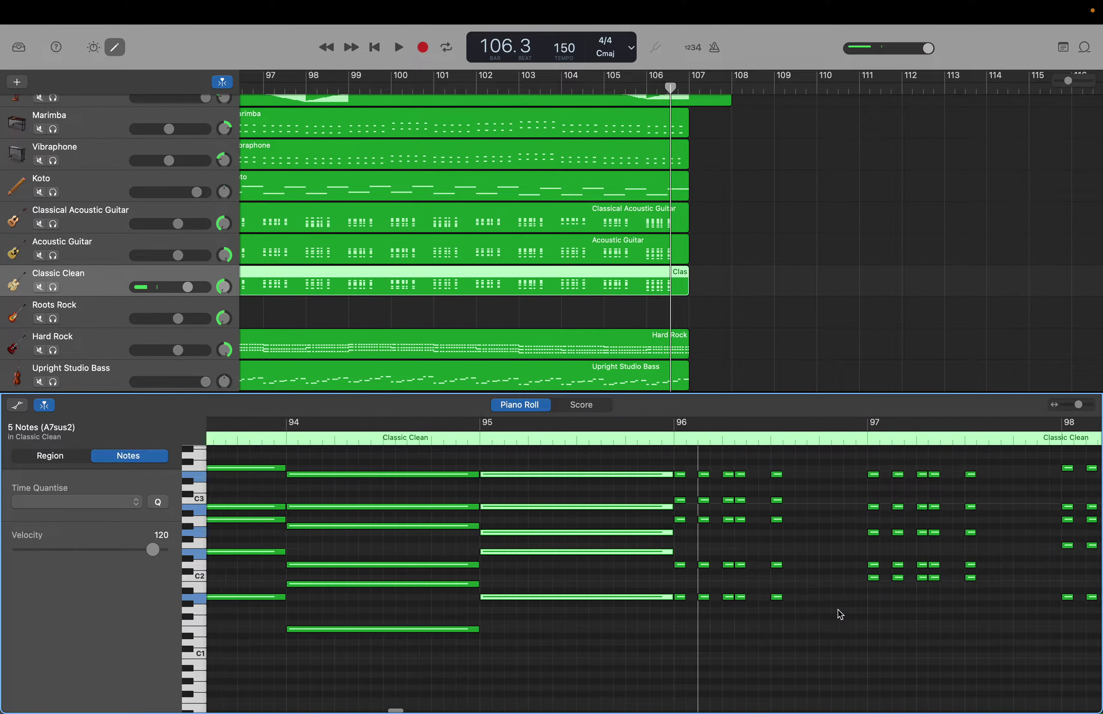
{"action": "left_click_drag", "start_coordinate": [689, 466], "coordinate": [828, 670]}
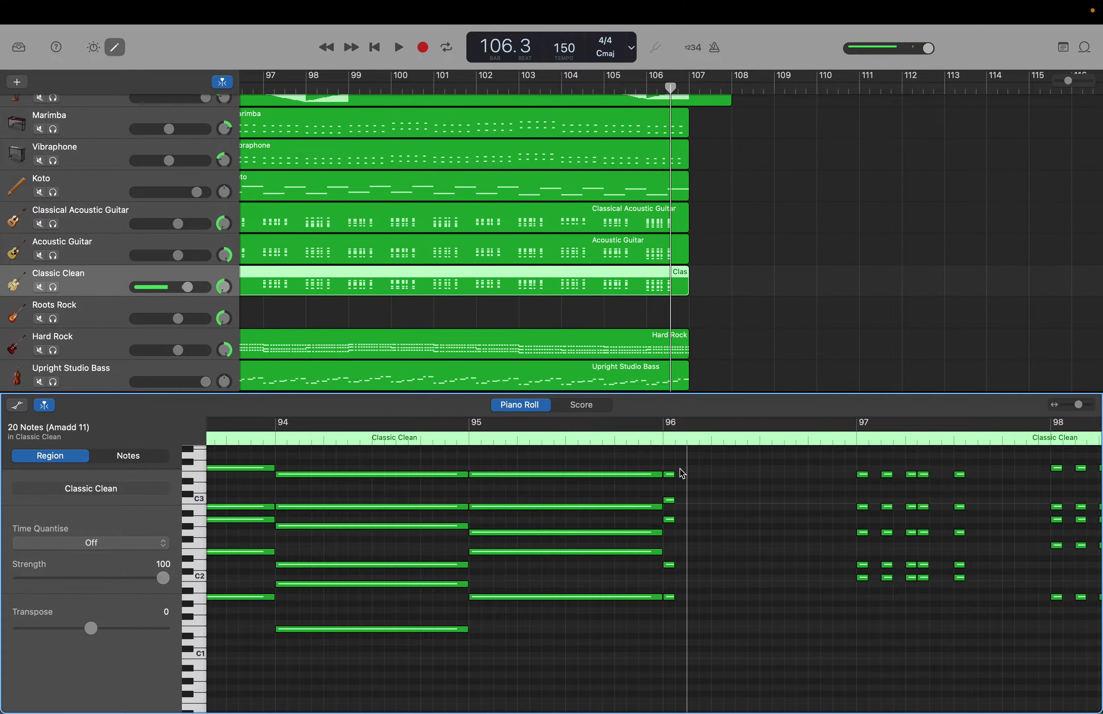
{"action": "left_click_drag", "start_coordinate": [674, 571], "coordinate": [852, 602]}
Remove the repeated hits after bar 97's first Classic Clean chord and extend its five notes up to bar 98.
{"action": "scroll", "coordinate": [852, 602], "scroll_direction": "right", "scroll_amount": 5}
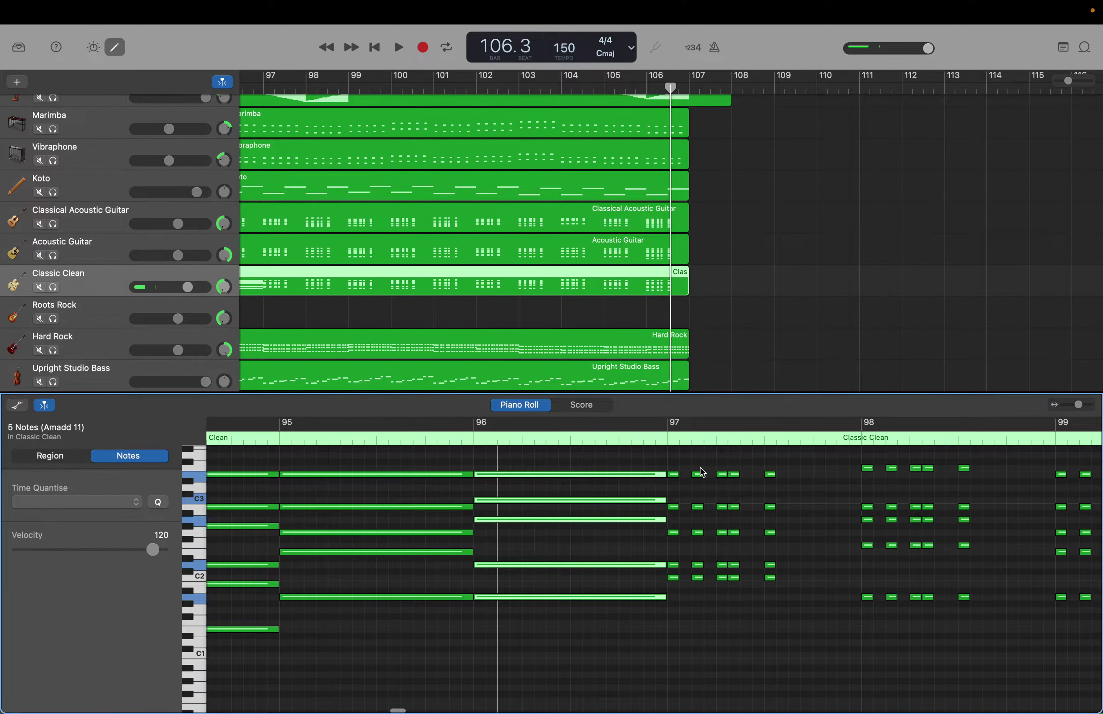
{"action": "left_click_drag", "start_coordinate": [695, 469], "coordinate": [783, 629]}
{"action": "key", "text": "Delete"}
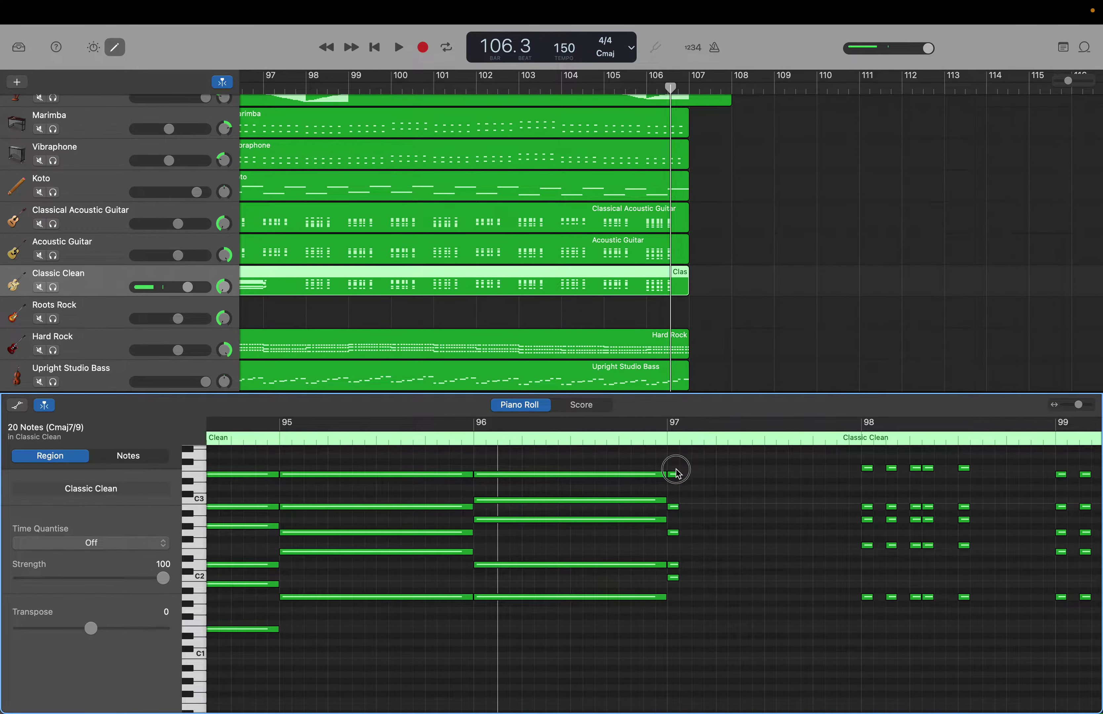
{"action": "left_click_drag", "start_coordinate": [677, 473], "coordinate": [864, 604]}
Remove the repeated hits after bar 98's first Classic Clean chord and extend its five notes up to bar 99.
{"action": "scroll", "coordinate": [864, 604], "scroll_direction": "right", "scroll_amount": 5}
{"action": "scroll", "coordinate": [863, 603], "scroll_direction": "up", "scroll_amount": 2}
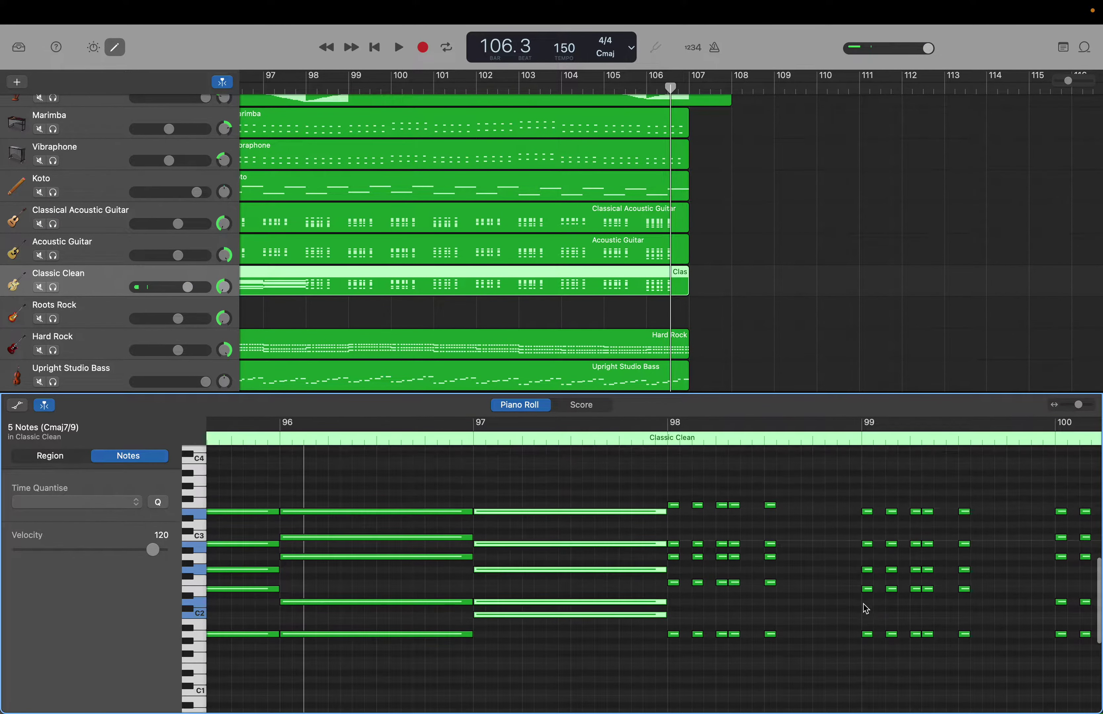
{"action": "scroll", "coordinate": [863, 604], "scroll_direction": "up", "scroll_amount": 2}
{"action": "left_click_drag", "start_coordinate": [691, 514], "coordinate": [795, 671]}
{"action": "key", "text": "Delete"}
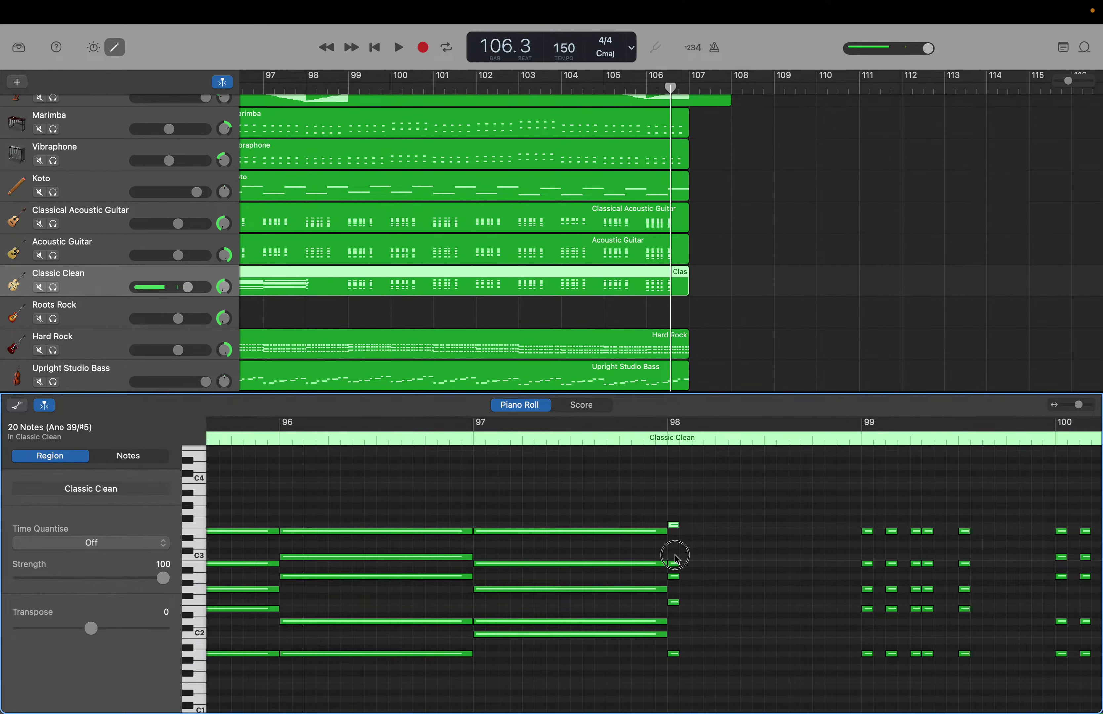
{"action": "left_click_drag", "start_coordinate": [680, 662], "coordinate": [858, 654]}
Remove the repeated hits after bar 99's first Classic Clean chord and extend its five notes up to bar 100.
{"action": "scroll", "coordinate": [857, 655], "scroll_direction": "right", "scroll_amount": 5}
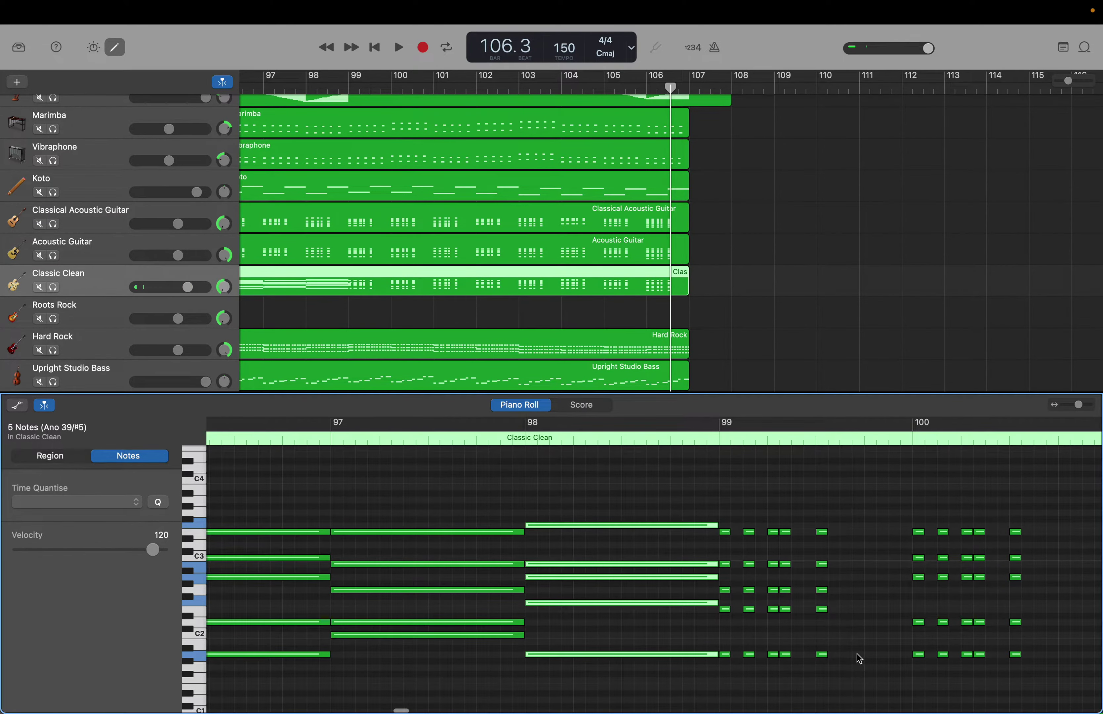
{"action": "left_click_drag", "start_coordinate": [739, 529], "coordinate": [832, 699]}
{"action": "scroll", "coordinate": [835, 700], "scroll_direction": "up", "scroll_amount": 6}
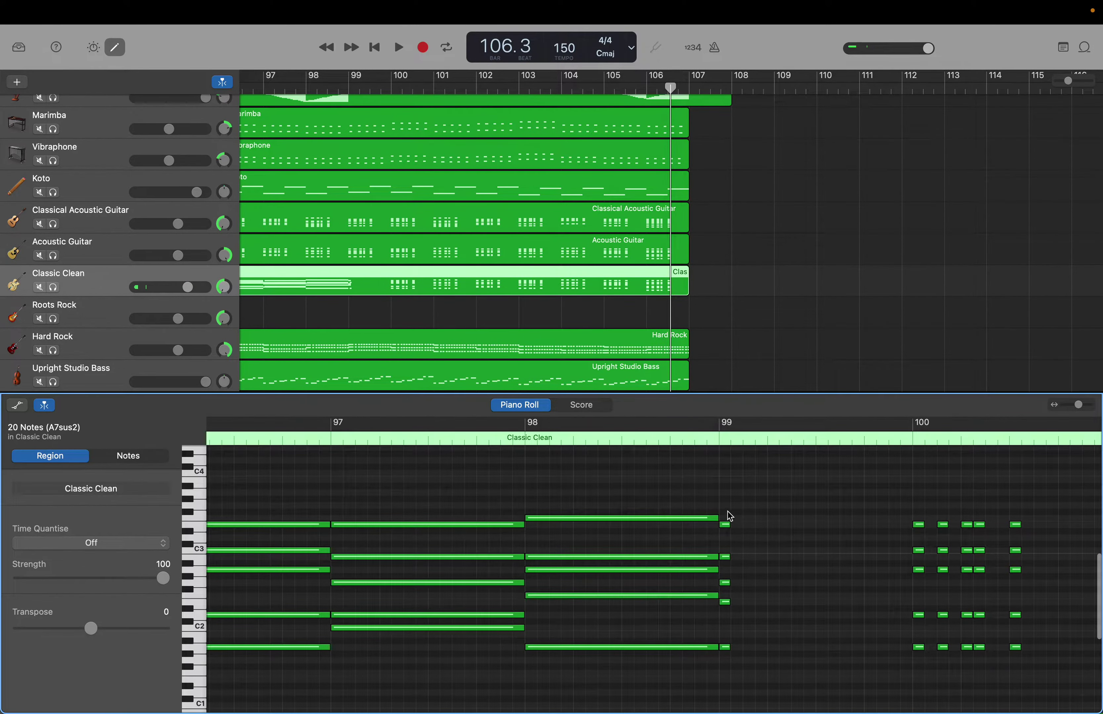
{"action": "left_click_drag", "start_coordinate": [728, 571], "coordinate": [910, 650]}
Remove the repeated hits after bar 100's first Classic Clean chord and extend its five notes up to bar 101.
{"action": "scroll", "coordinate": [910, 650], "scroll_direction": "right", "scroll_amount": 6}
{"action": "left_click", "coordinate": [647, 492]}
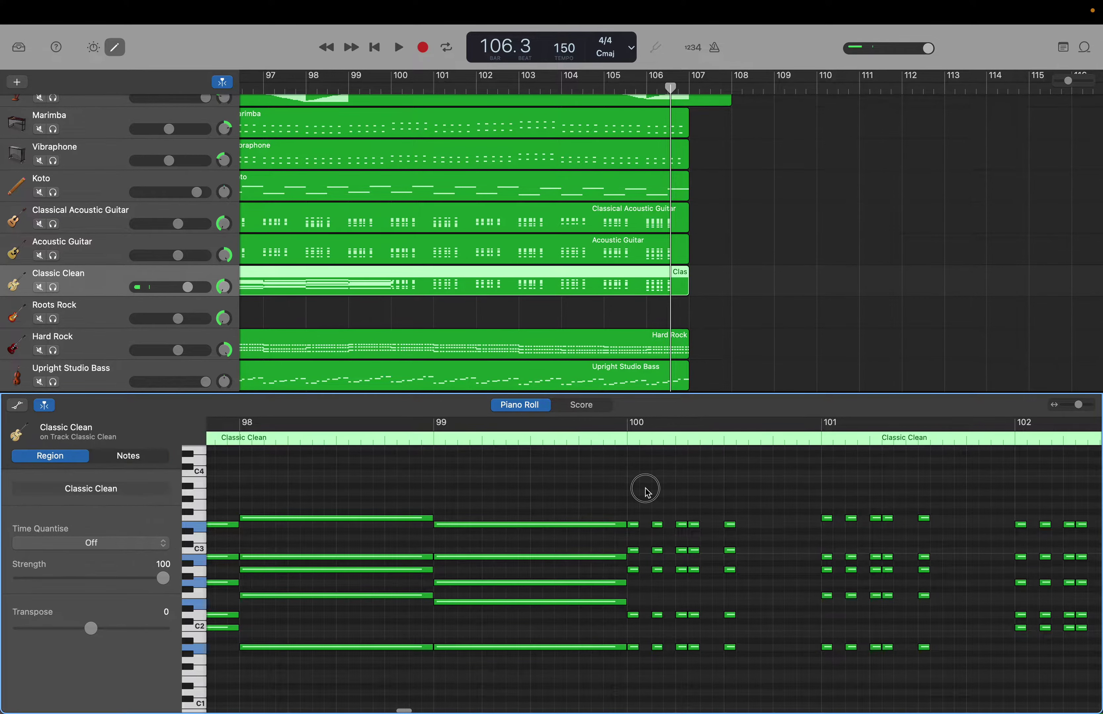
{"action": "left_click_drag", "start_coordinate": [647, 491], "coordinate": [760, 710]}
{"action": "scroll", "coordinate": [761, 710], "scroll_direction": "down", "scroll_amount": 1}
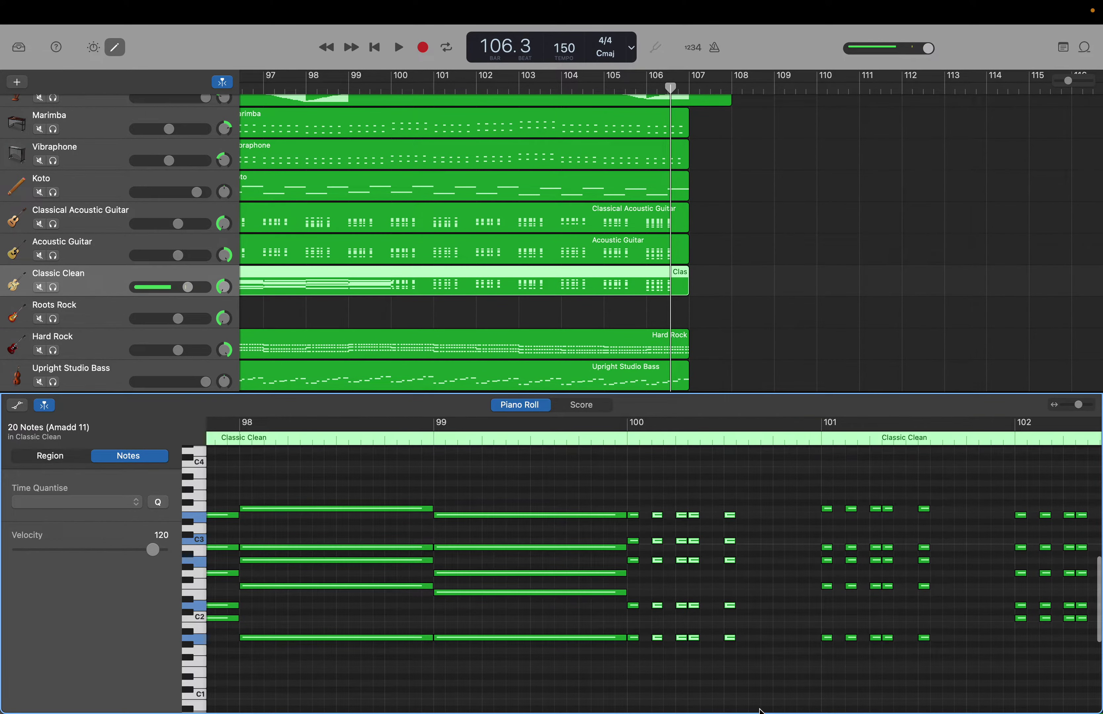
{"action": "key", "text": "Delete"}
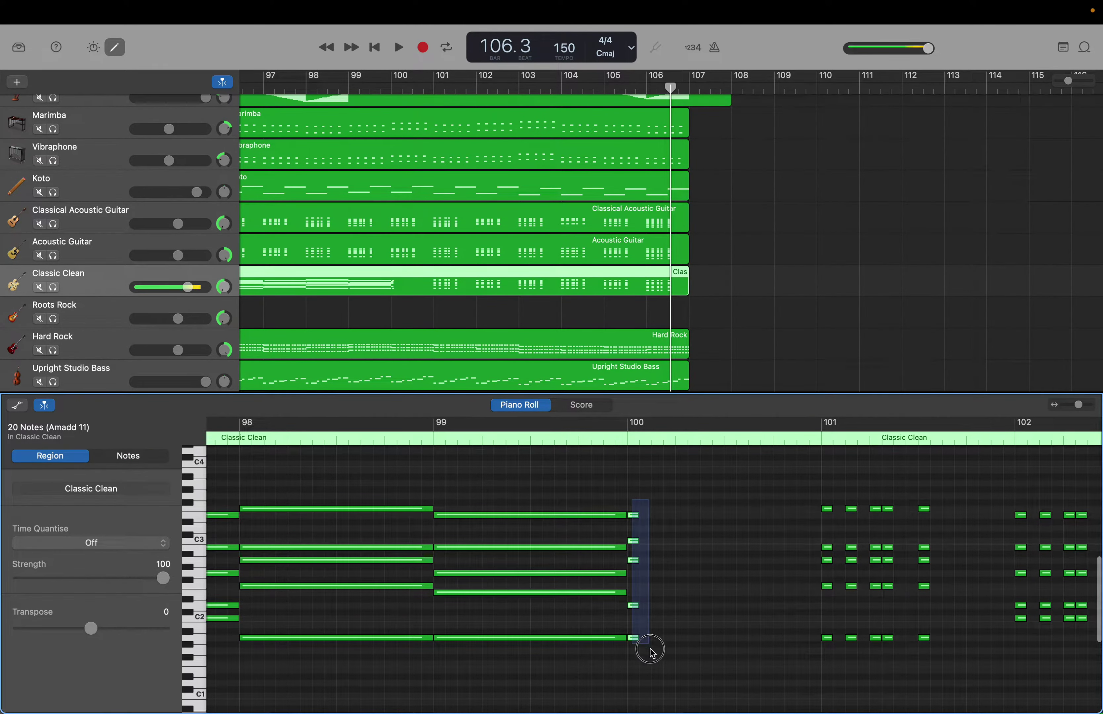
{"action": "left_click_drag", "start_coordinate": [652, 653], "coordinate": [817, 637]}
Remove the repeated hits after bar 101's first Classic Clean chord and extend its five notes up to bar 102.
{"action": "scroll", "coordinate": [814, 635], "scroll_direction": "right", "scroll_amount": 3}
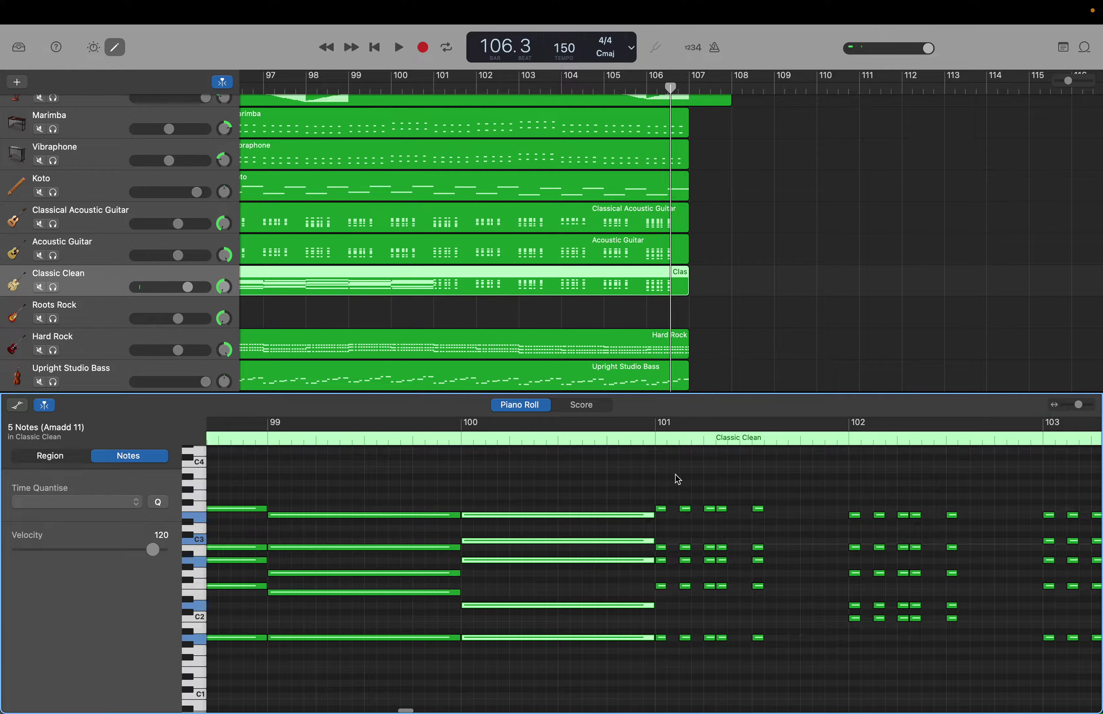
{"action": "left_click_drag", "start_coordinate": [677, 479], "coordinate": [783, 669]}
{"action": "key", "text": "Delete"}
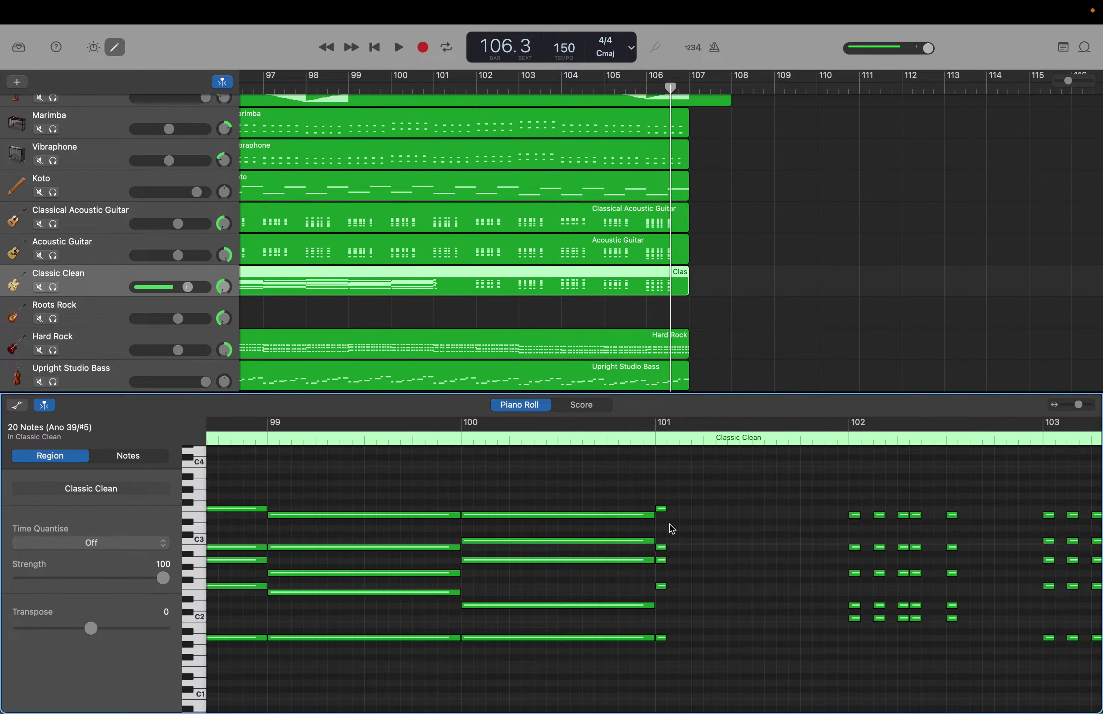
{"action": "left_click_drag", "start_coordinate": [670, 672], "coordinate": [845, 652]}
Remove the repeated hits after bar 102's first Classic Clean chord and extend its five notes up to bar 103.
{"action": "scroll", "coordinate": [844, 652], "scroll_direction": "right", "scroll_amount": 5}
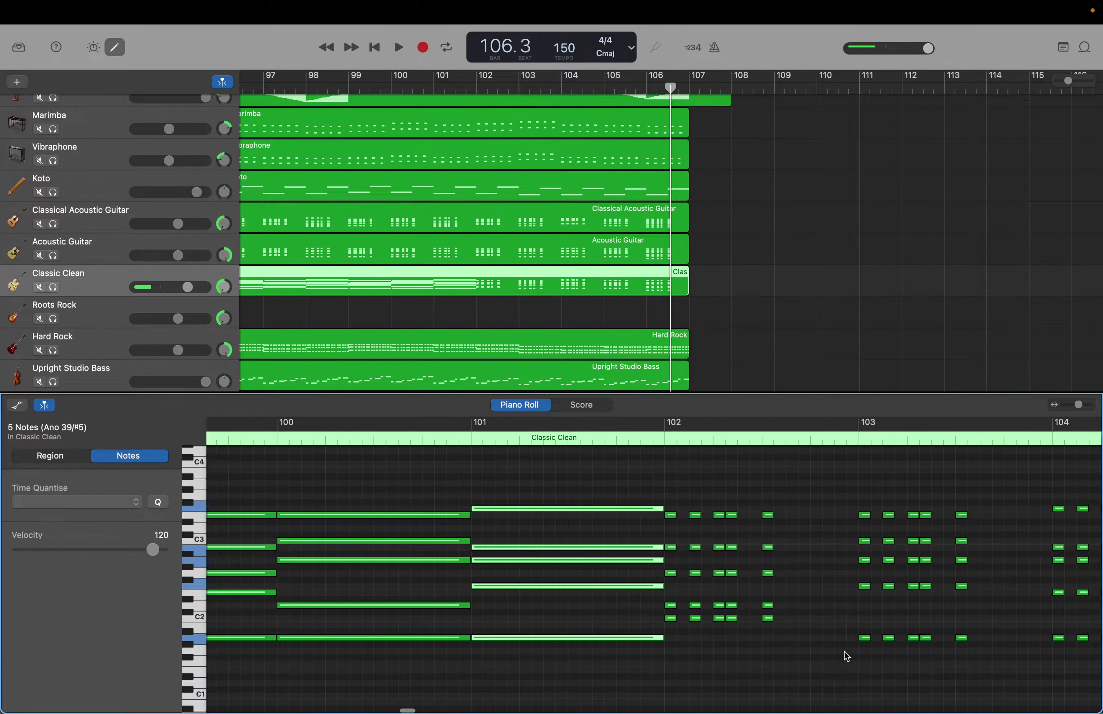
{"action": "left_click_drag", "start_coordinate": [651, 497], "coordinate": [748, 669]}
{"action": "key", "text": "Delete"}
{"action": "scroll", "coordinate": [642, 528], "scroll_direction": "down", "scroll_amount": 1}
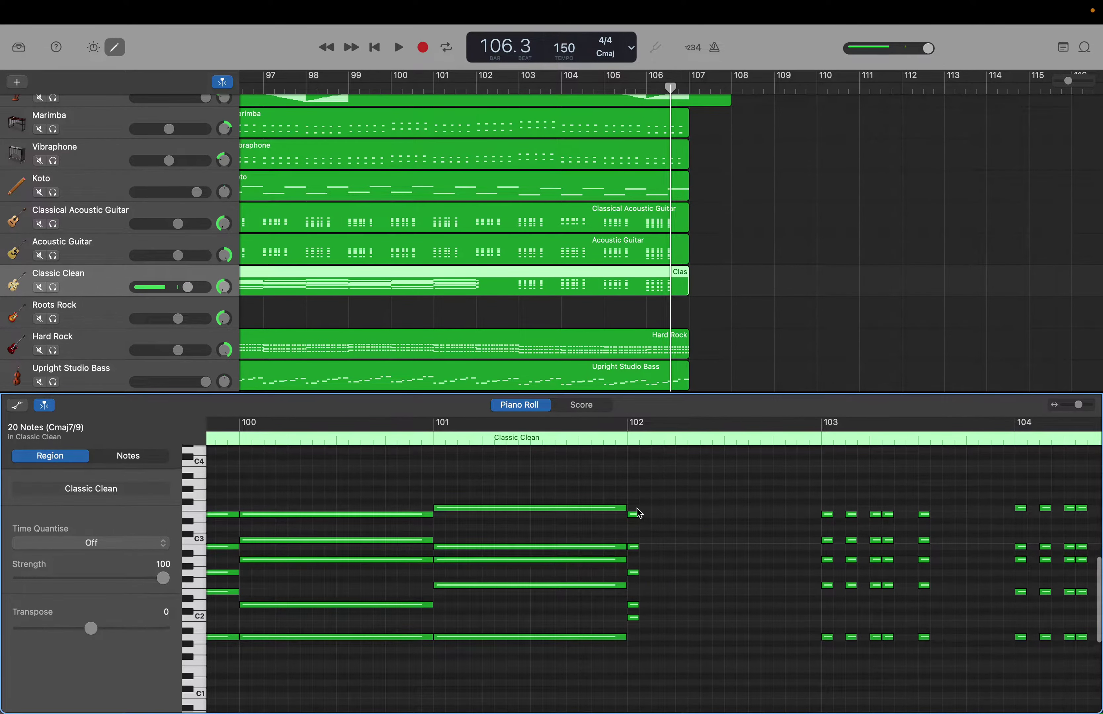
{"action": "left_click_drag", "start_coordinate": [638, 642], "coordinate": [817, 615]}
Remove the repeated hits after bar 103's first Classic Clean chord and extend its five notes up to bar 104.
{"action": "scroll", "coordinate": [816, 615], "scroll_direction": "right", "scroll_amount": 5}
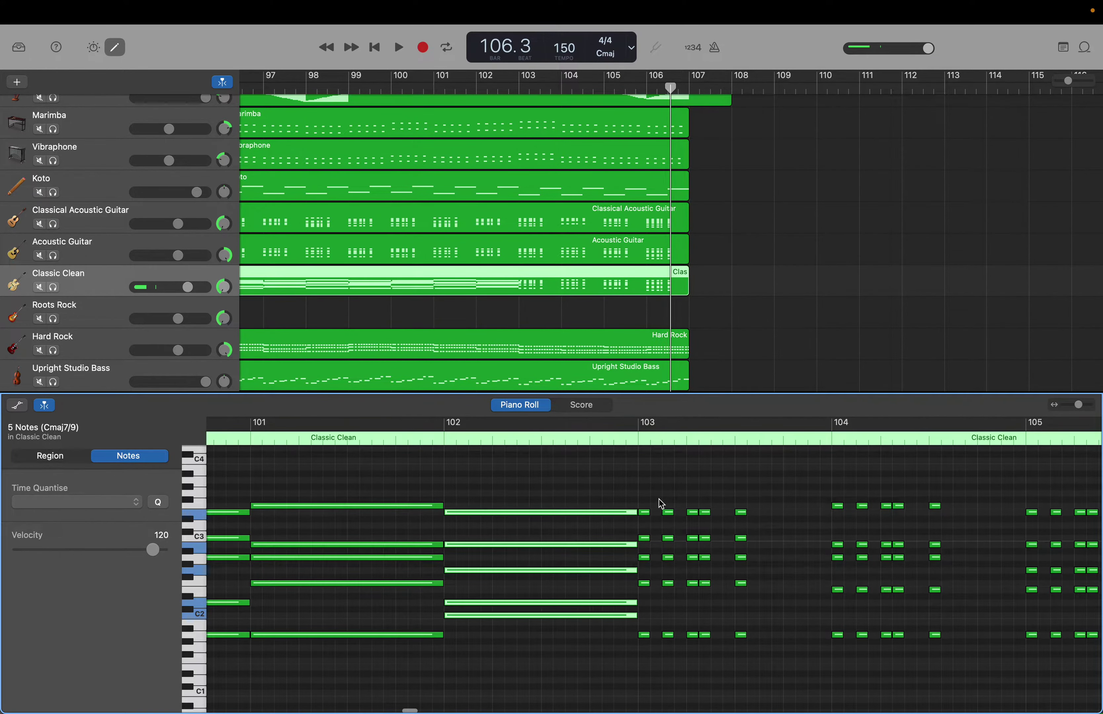
{"action": "left_click_drag", "start_coordinate": [659, 499], "coordinate": [776, 671]}
{"action": "key", "text": "Delete"}
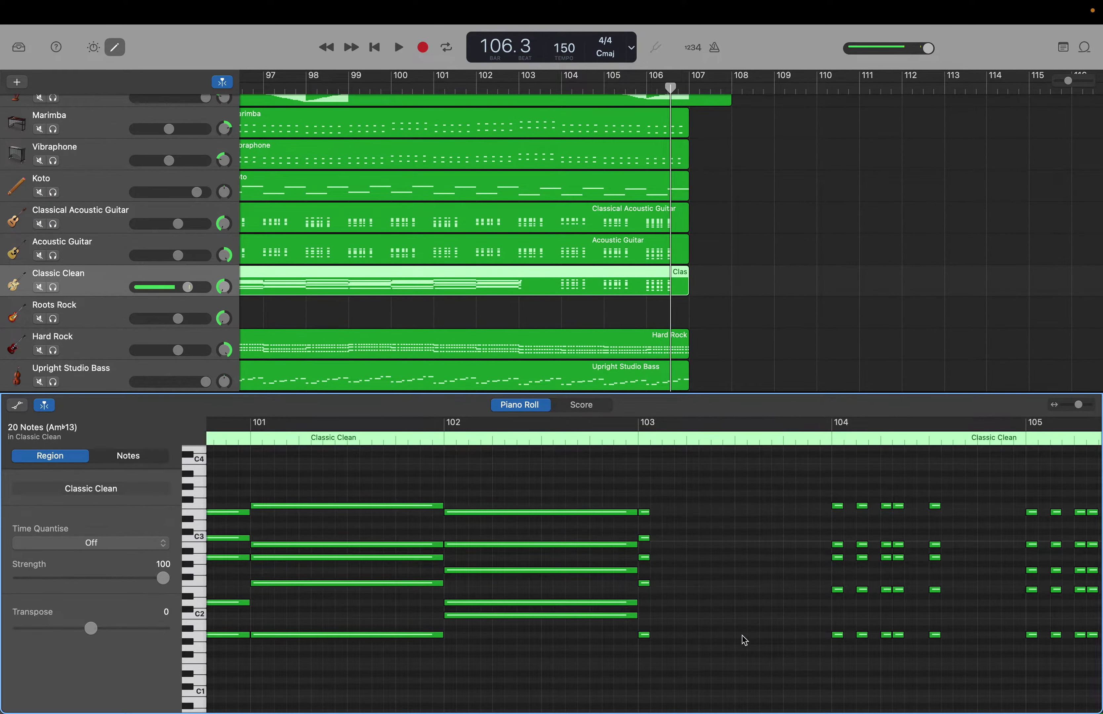
{"action": "scroll", "coordinate": [672, 537], "scroll_direction": "down", "scroll_amount": 2}
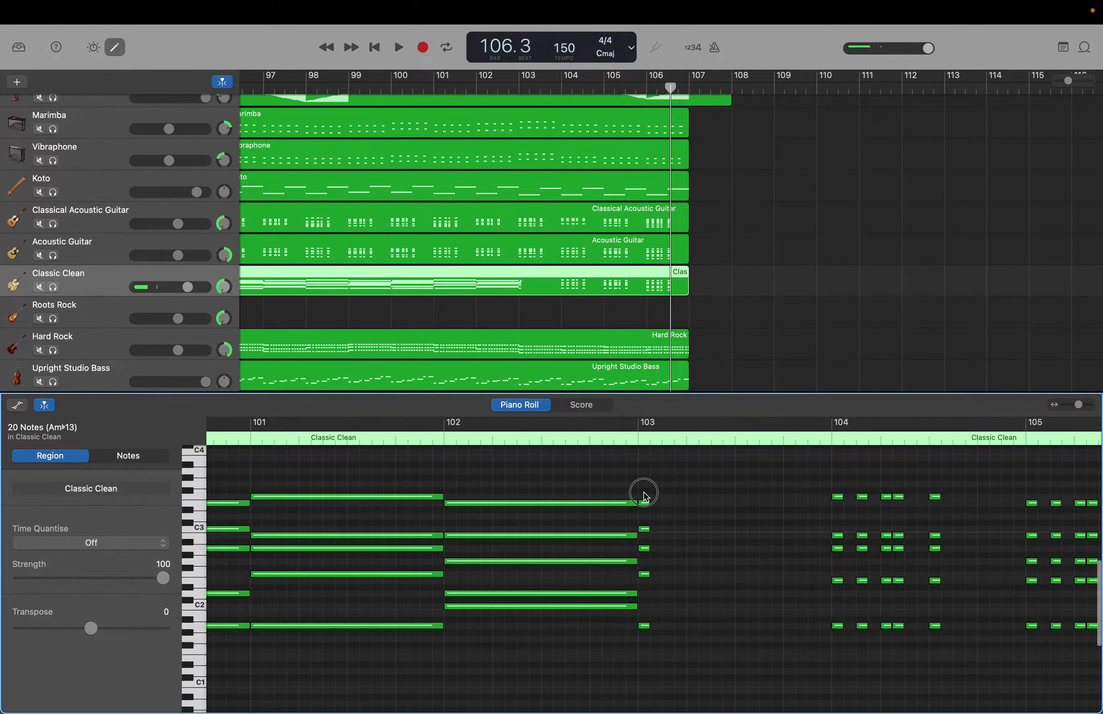
{"action": "left_click_drag", "start_coordinate": [660, 673], "coordinate": [660, 673]}
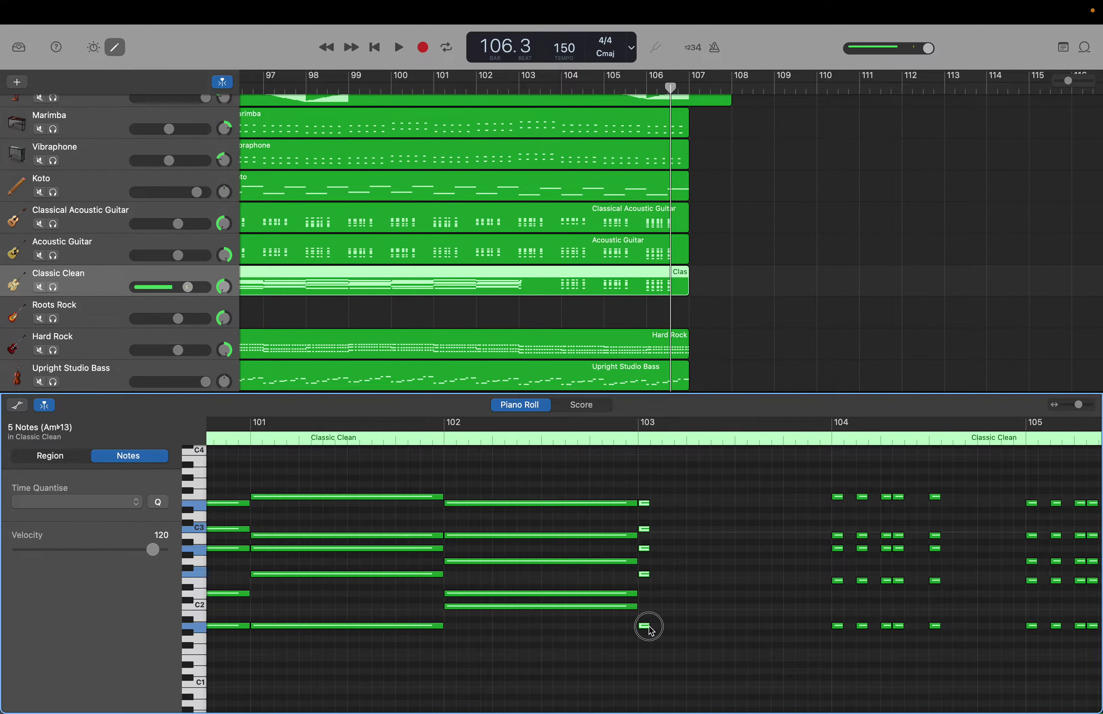
{"action": "left_click_drag", "start_coordinate": [651, 629], "coordinate": [828, 633]}
Remove the repeated hits after bar 104's first Classic Clean chord and extend its five notes up to bar 105.
{"action": "scroll", "coordinate": [828, 633], "scroll_direction": "right", "scroll_amount": 5}
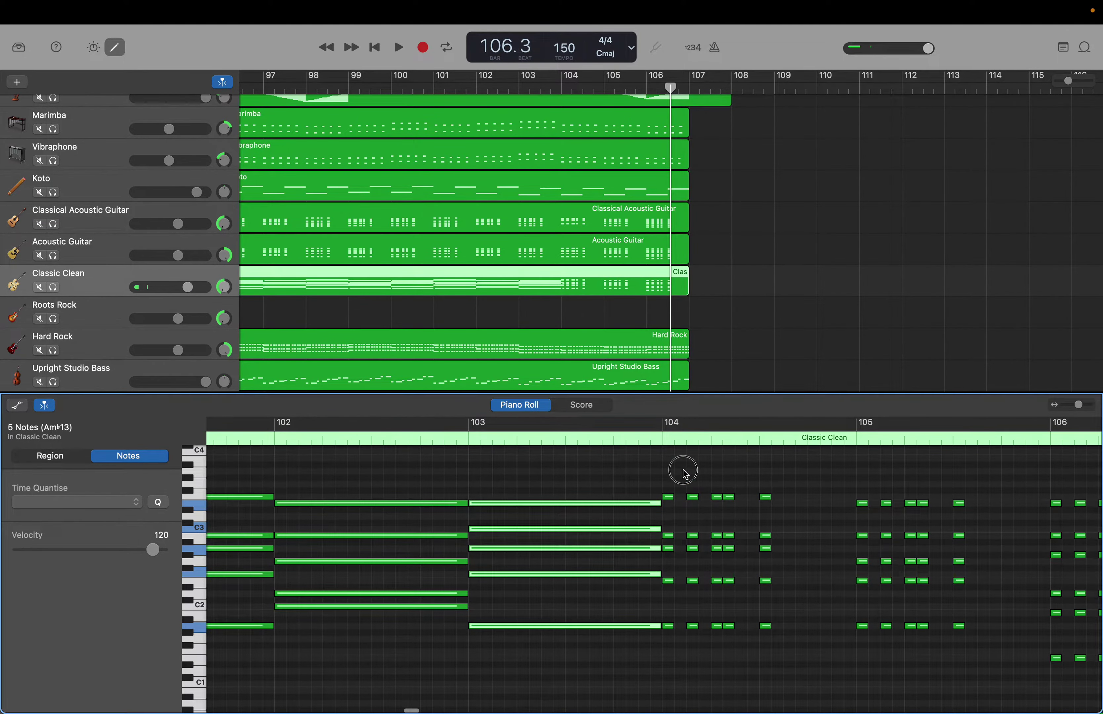
{"action": "left_click_drag", "start_coordinate": [685, 468], "coordinate": [777, 687]}
{"action": "key", "text": "Delete"}
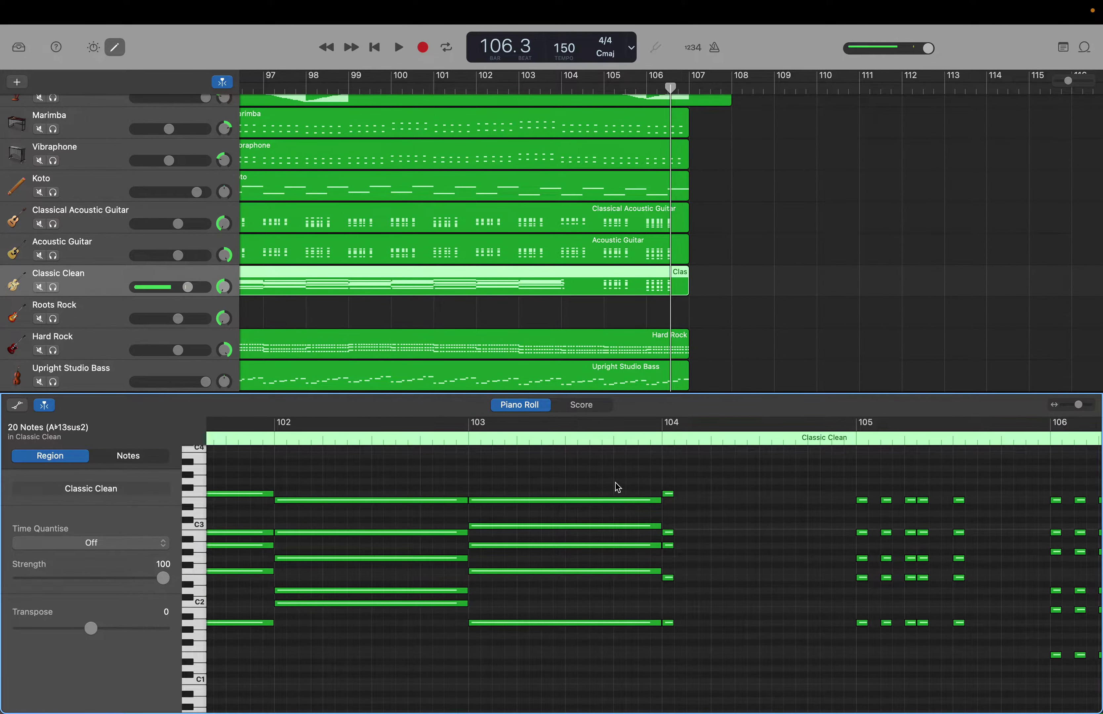
{"action": "left_click_drag", "start_coordinate": [679, 627], "coordinate": [853, 623]}
Remove the repeated hits after bar 105's first Classic Clean chord and extend its five notes up to bar 106.
{"action": "scroll", "coordinate": [853, 622], "scroll_direction": "right", "scroll_amount": 5}
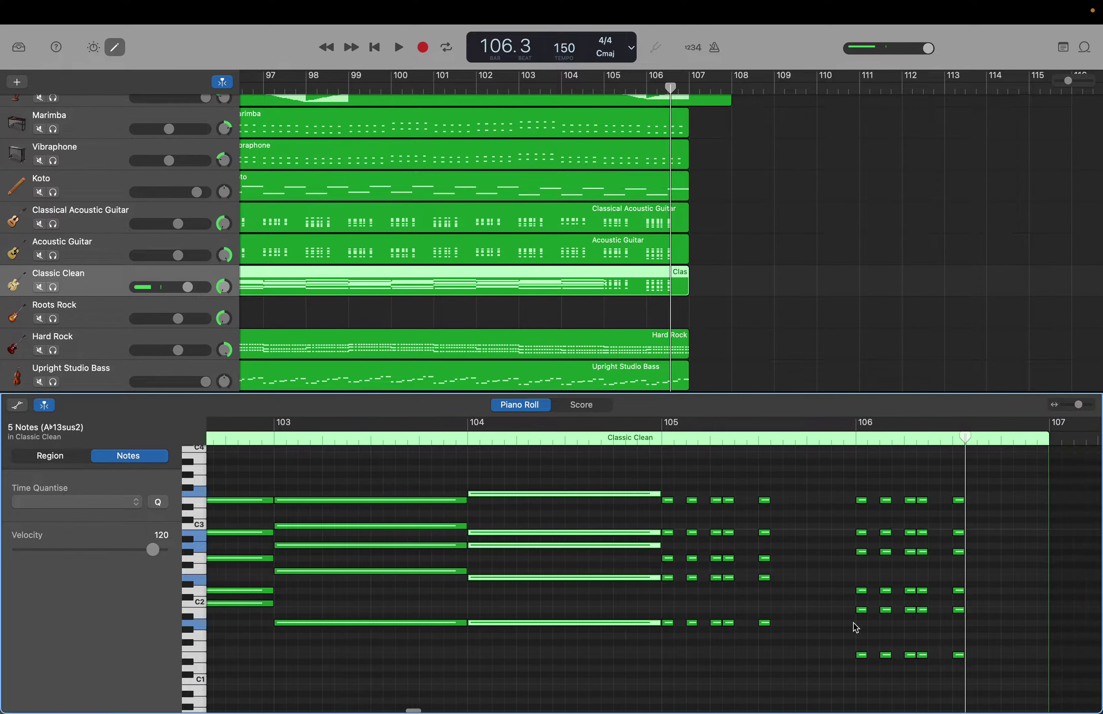
{"action": "left_click_drag", "start_coordinate": [667, 476], "coordinate": [784, 689]}
{"action": "key", "text": "Delete"}
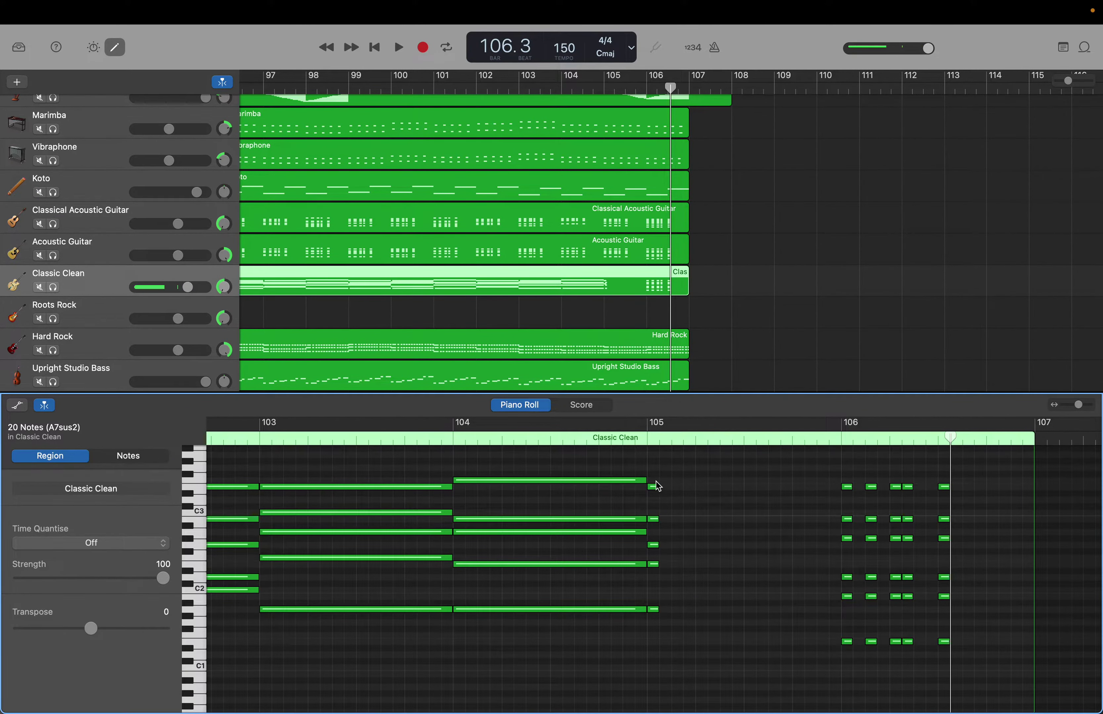
{"action": "left_click_drag", "start_coordinate": [658, 636], "coordinate": [840, 621]}
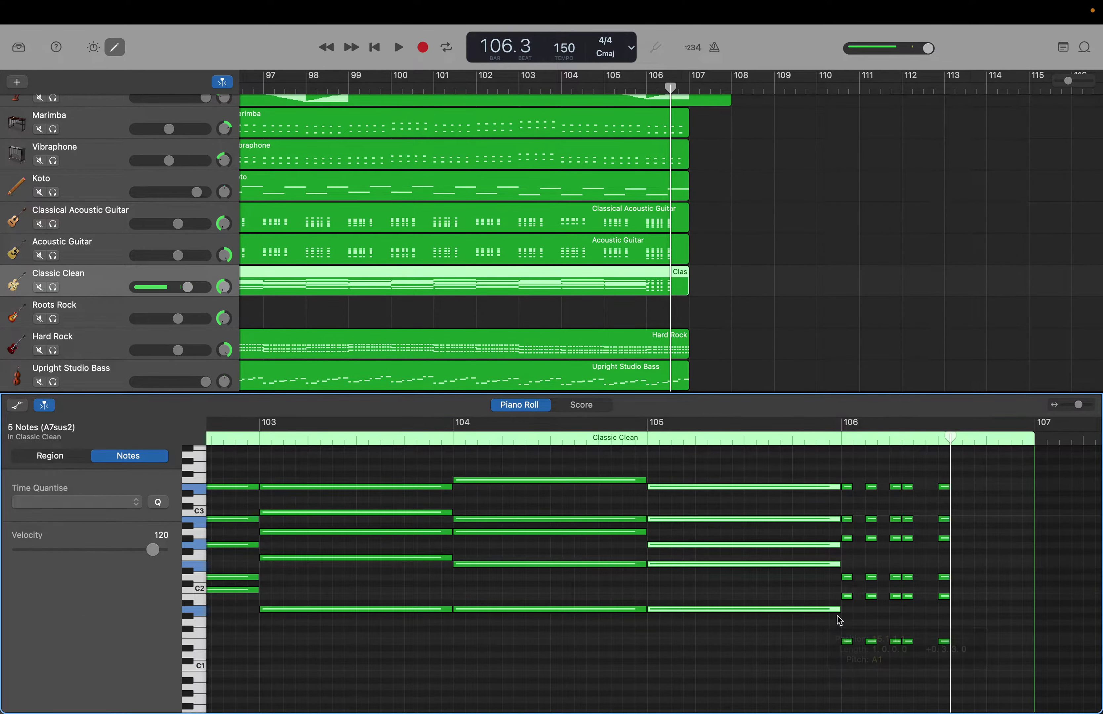
Remove the repeated hits after bar 106's first Classic Clean chord and extend its six notes up to bar 107.
{"action": "scroll", "coordinate": [838, 616], "scroll_direction": "right", "scroll_amount": 5}
{"action": "left_click_drag", "start_coordinate": [712, 472], "coordinate": [800, 668]}
{"action": "mouse_move", "coordinate": [817, 712]}
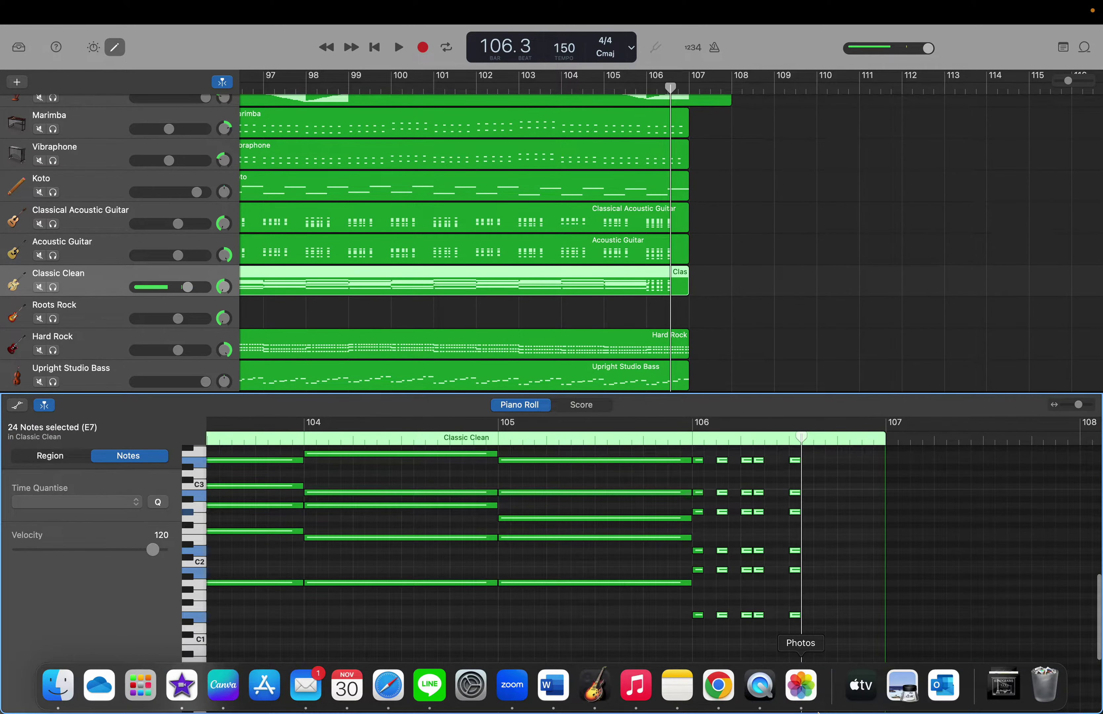
{"action": "key", "text": "Delete"}
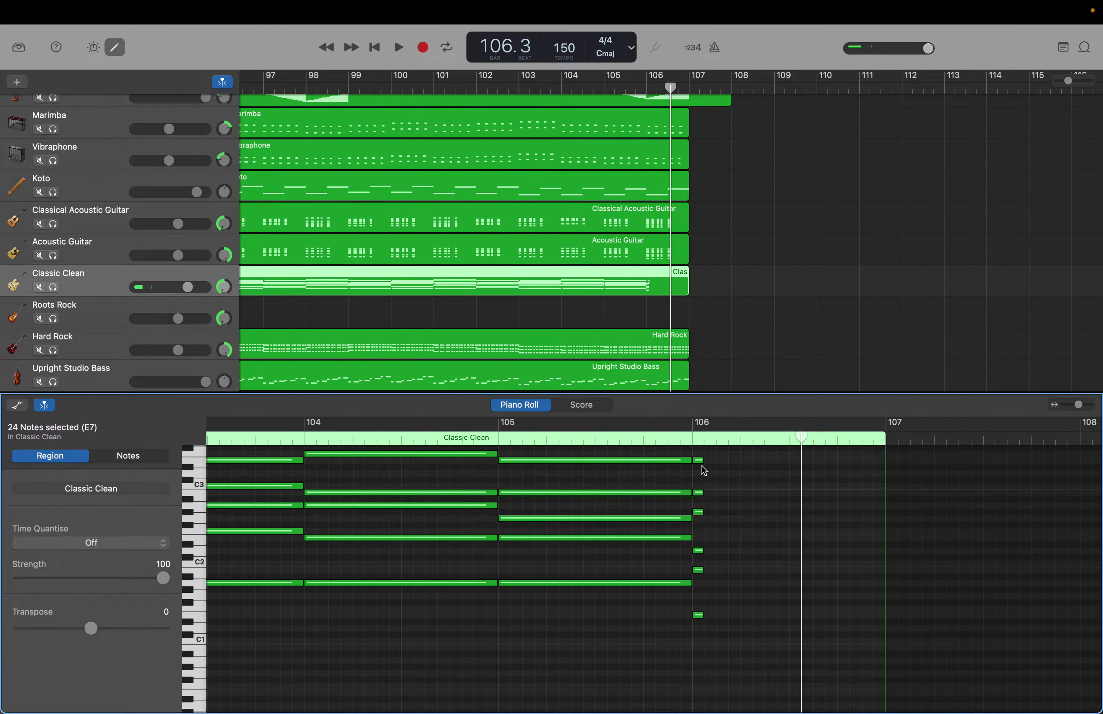
{"action": "left_click_drag", "start_coordinate": [697, 449], "coordinate": [712, 664]}
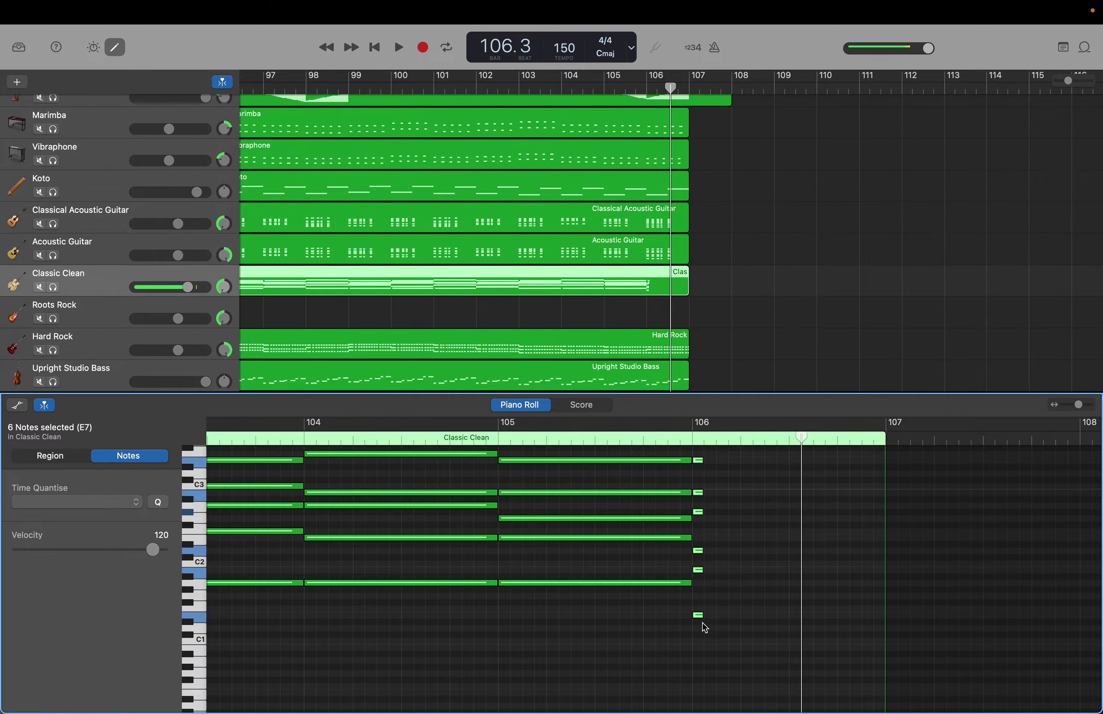
{"action": "left_click_drag", "start_coordinate": [700, 616], "coordinate": [883, 625]}
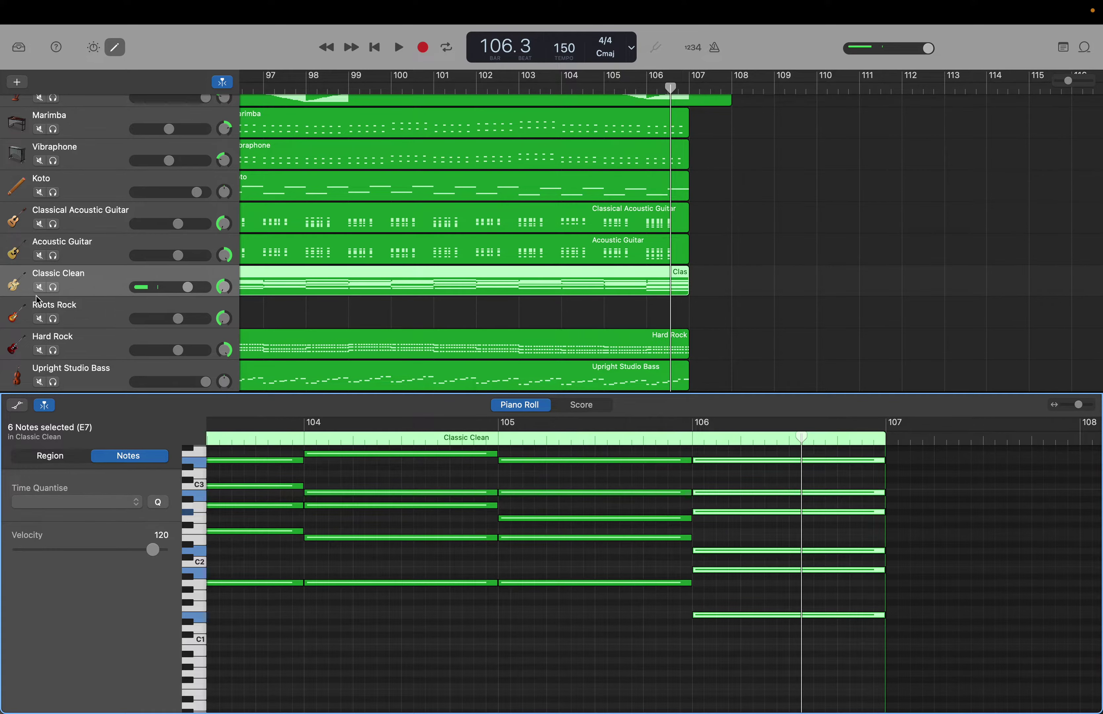
Solo the Classic Clean and Hard Rock tracks and play them back from bar 91.
{"action": "left_click", "coordinate": [54, 288]}
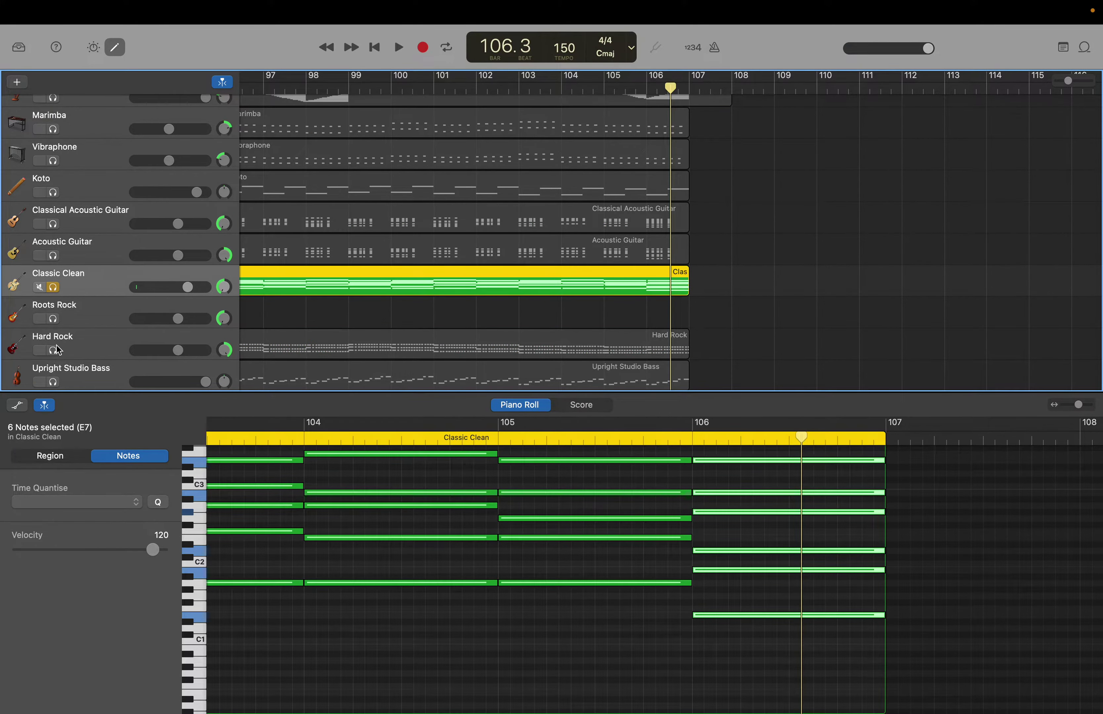
{"action": "left_click", "coordinate": [54, 351]}
{"action": "scroll", "coordinate": [57, 352], "scroll_direction": "left", "scroll_amount": 5}
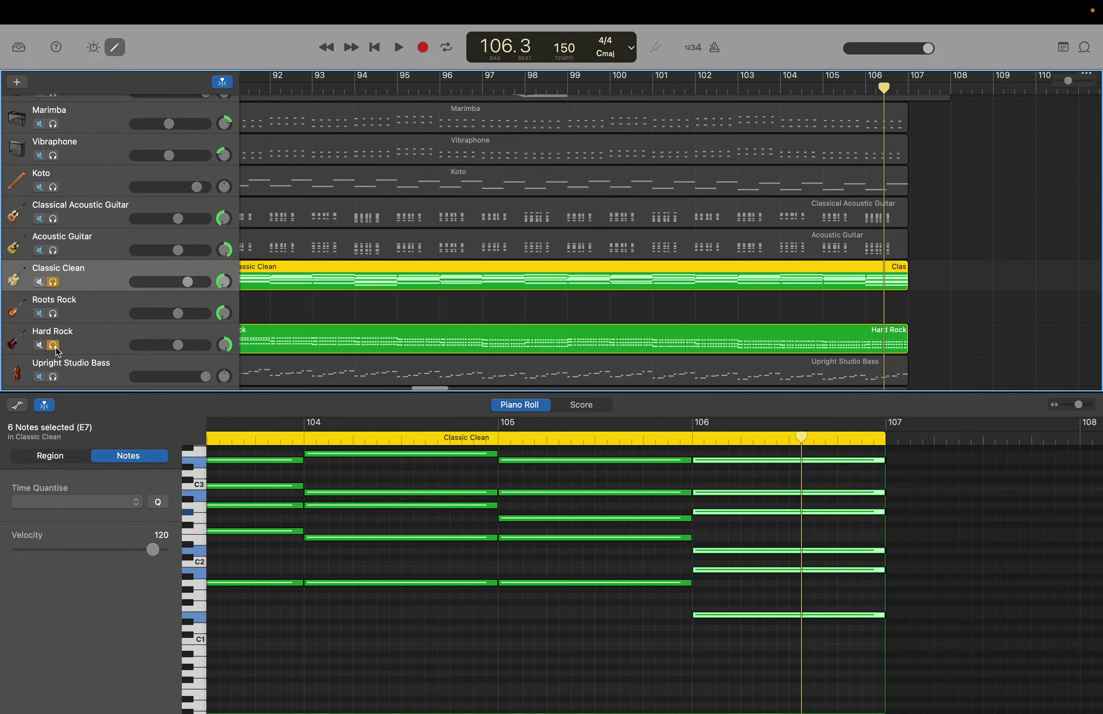
{"action": "scroll", "coordinate": [58, 353], "scroll_direction": "left", "scroll_amount": 4}
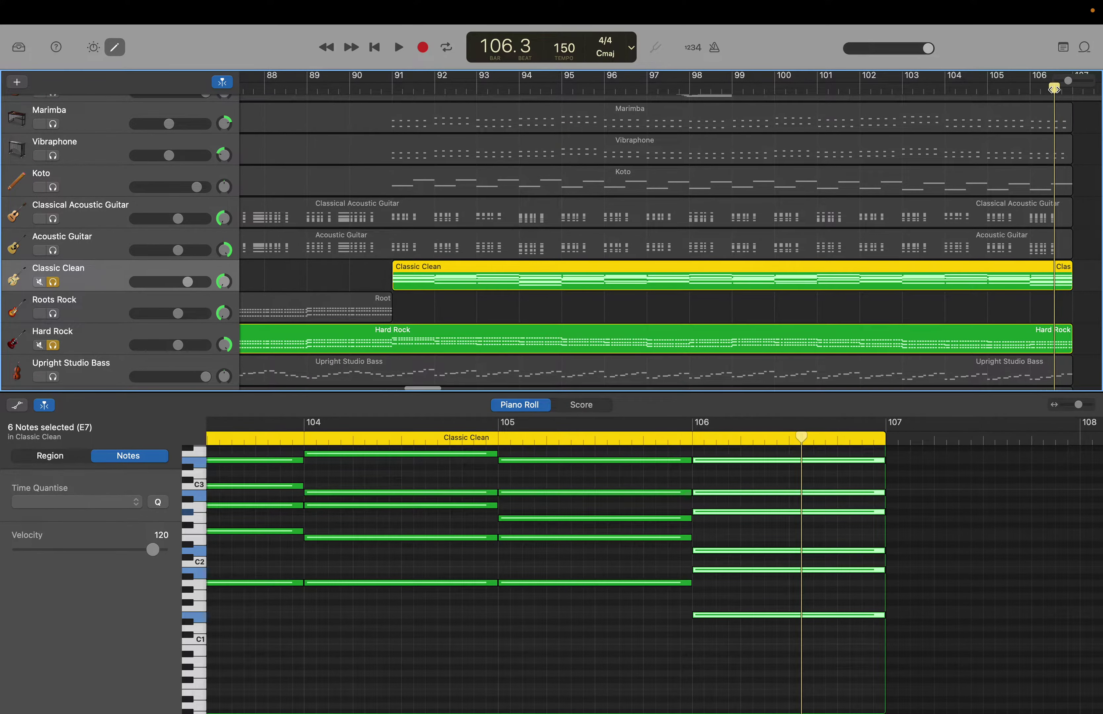
{"action": "scroll", "coordinate": [1054, 87], "scroll_direction": "down", "scroll_amount": 3}
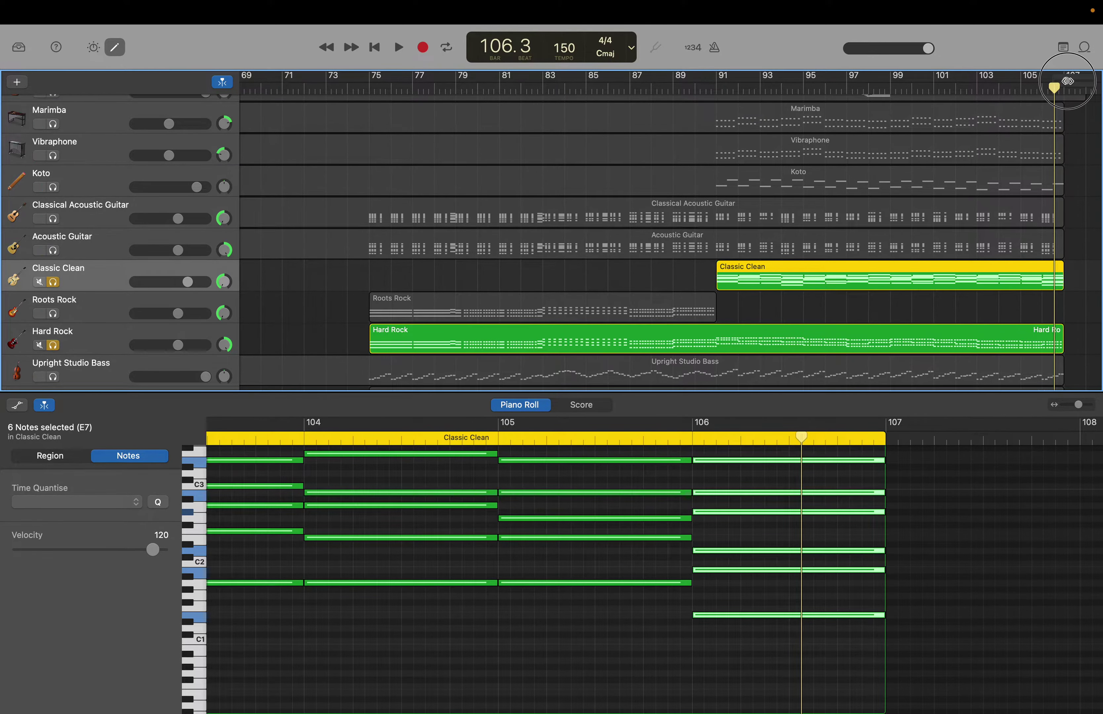
{"action": "scroll", "coordinate": [1068, 82], "scroll_direction": "up", "scroll_amount": 3}
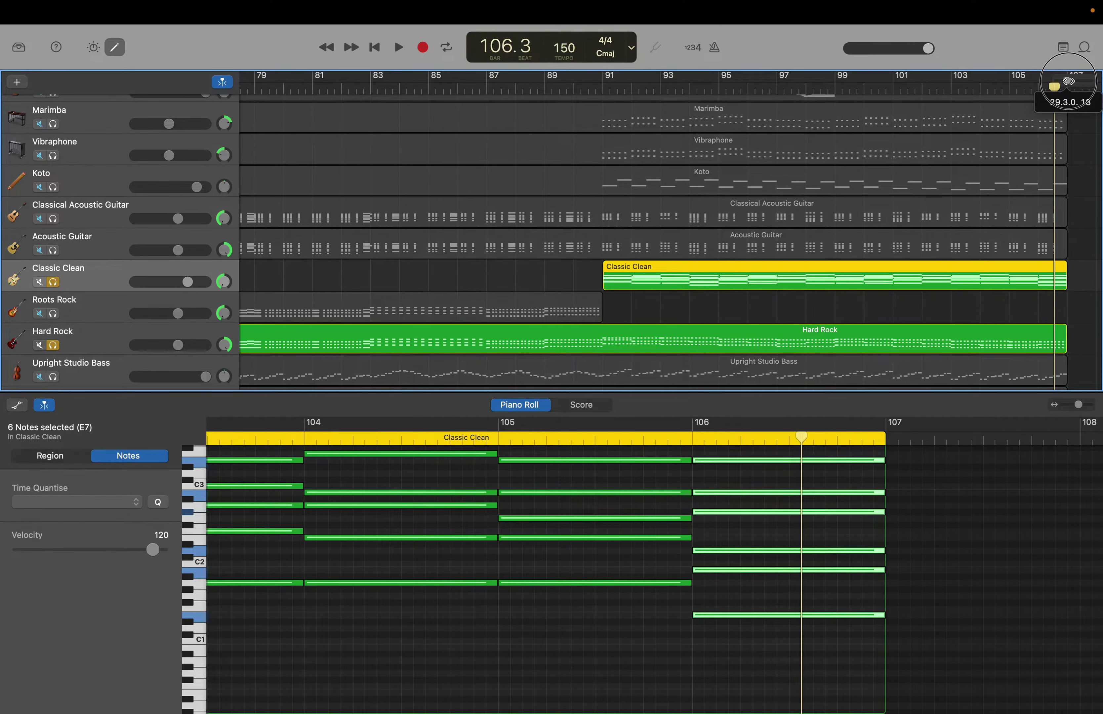
{"action": "scroll", "coordinate": [1068, 82], "scroll_direction": "up", "scroll_amount": 3}
{"action": "scroll", "coordinate": [1067, 82], "scroll_direction": "up", "scroll_amount": 2}
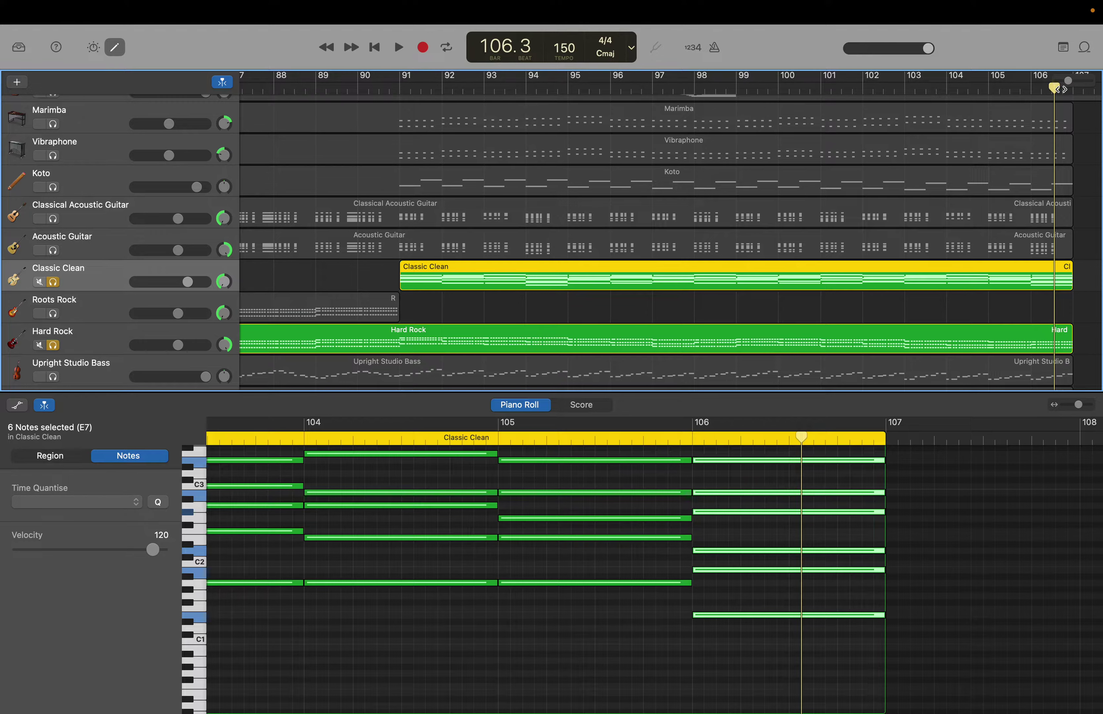
{"action": "left_click_drag", "start_coordinate": [1054, 91], "coordinate": [405, 207]}
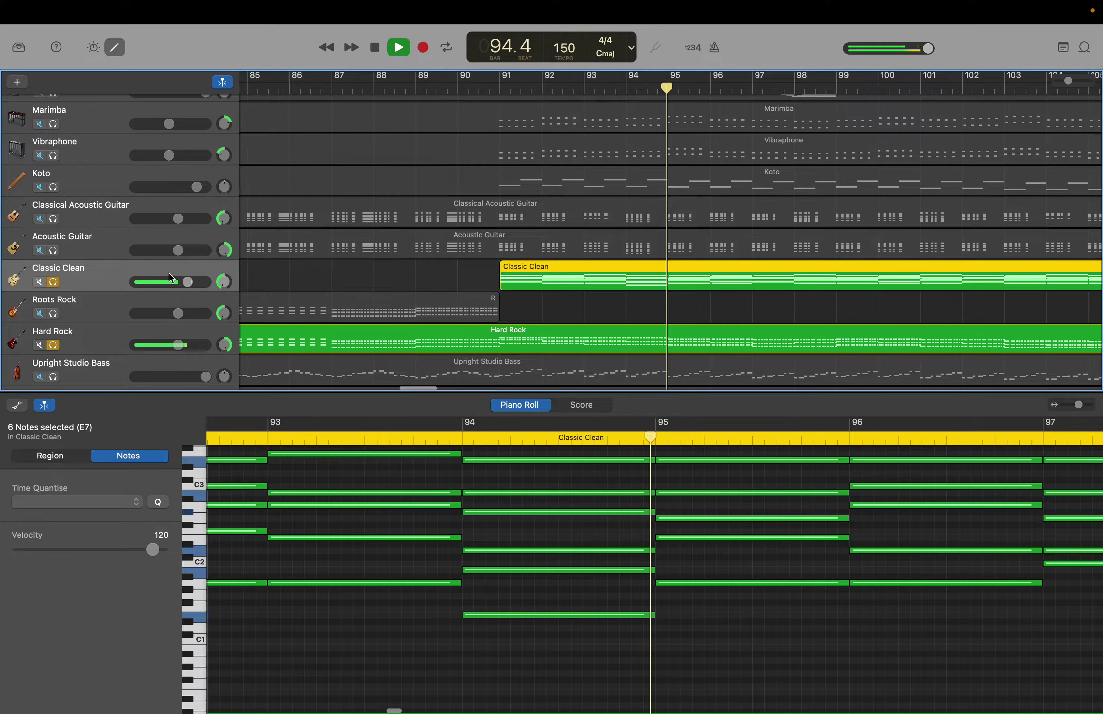
Set the Classic Clean track's volume to -3 dB.
{"action": "left_click", "coordinate": [188, 282]}
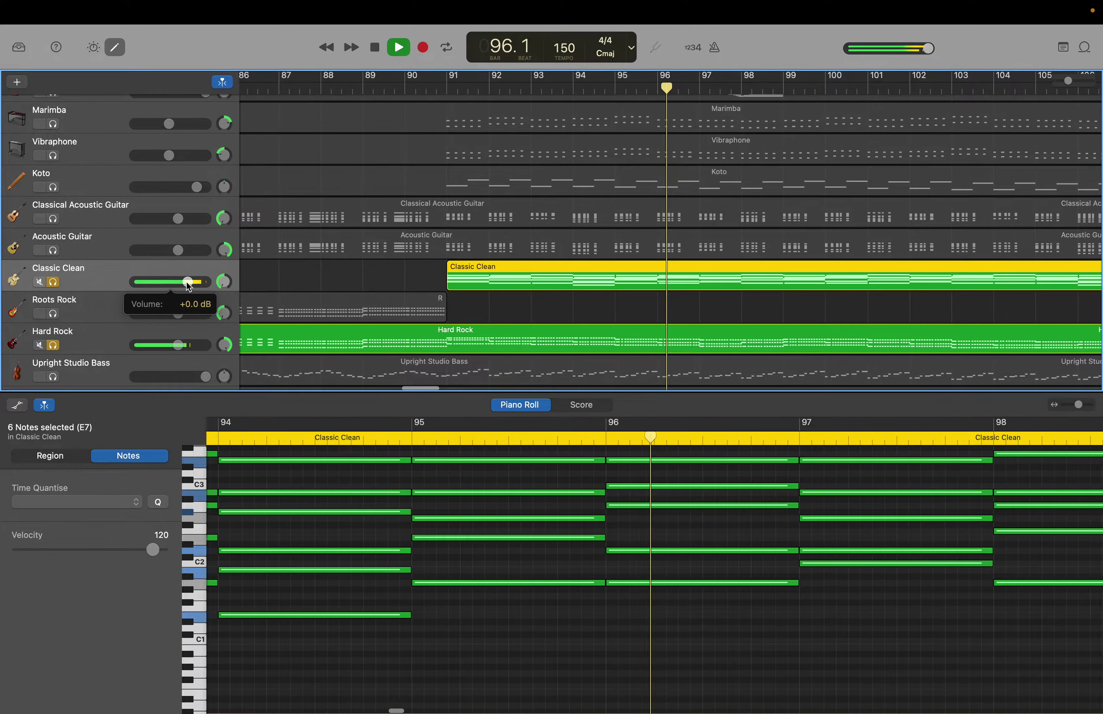
{"action": "double_click", "coordinate": [176, 282]}
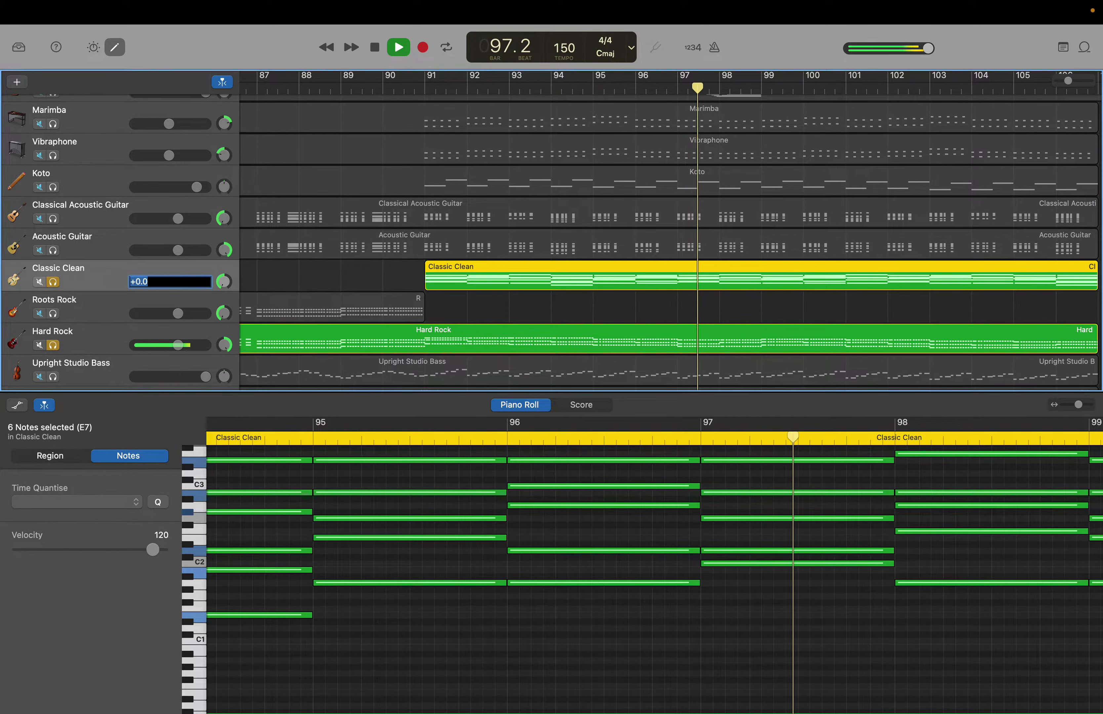
{"action": "type", "text": "-3"}
{"action": "key", "text": "Return"}
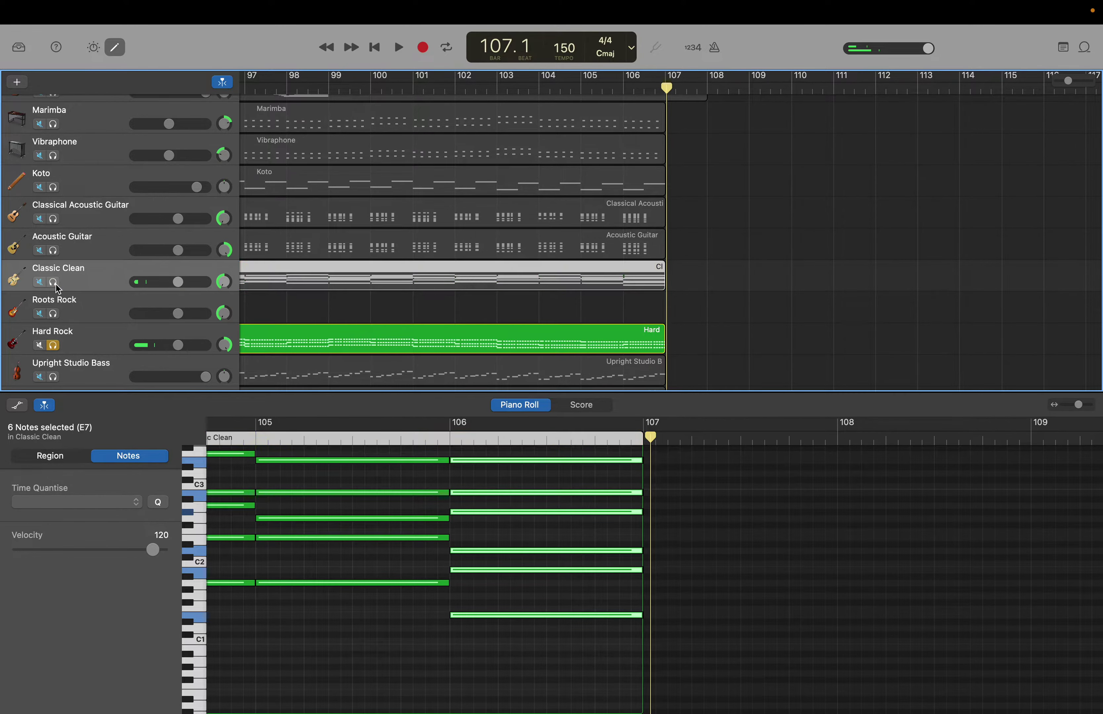
Unsolo the Classic Clean and Hard Rock tracks and play the full arrangement from bar 91.
{"action": "left_click", "coordinate": [55, 346]}
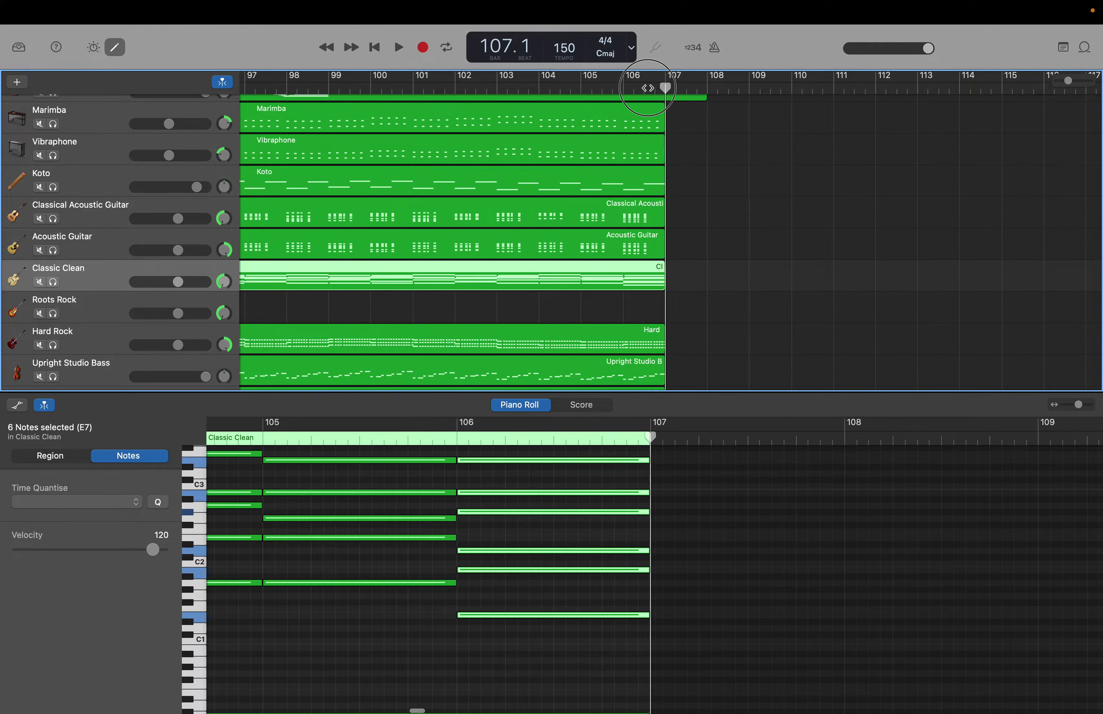
{"action": "left_click_drag", "start_coordinate": [648, 88], "coordinate": [138, 111]}
{"action": "left_click_drag", "start_coordinate": [415, 92], "coordinate": [616, 119]}
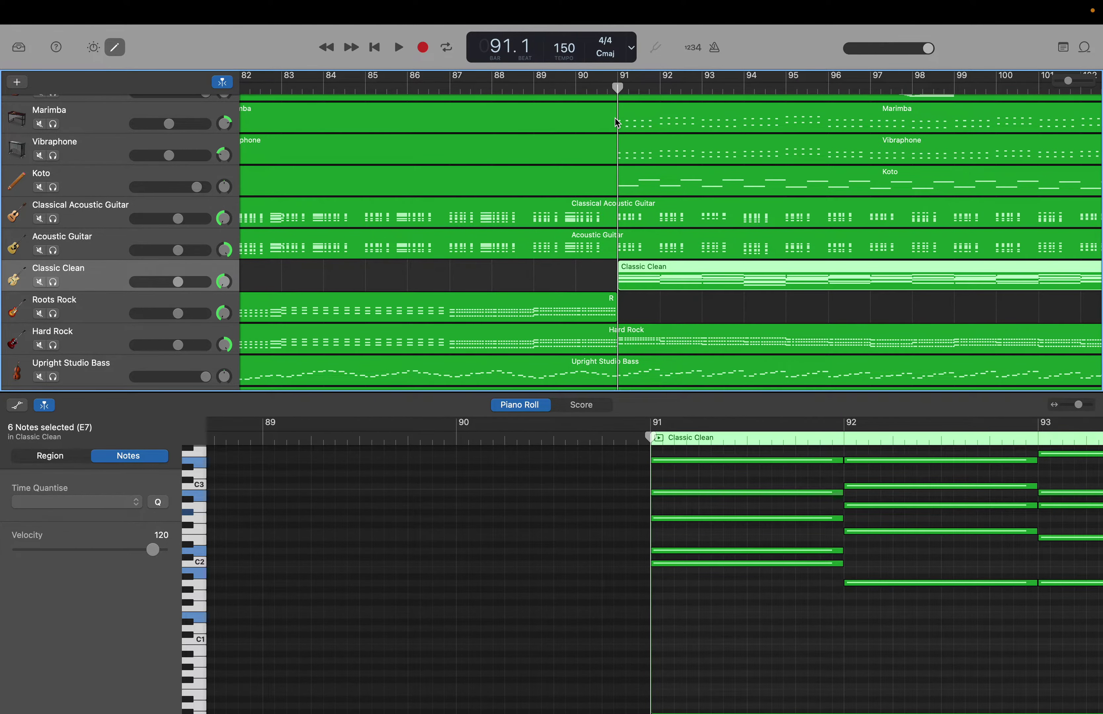
{"action": "key", "text": "space"}
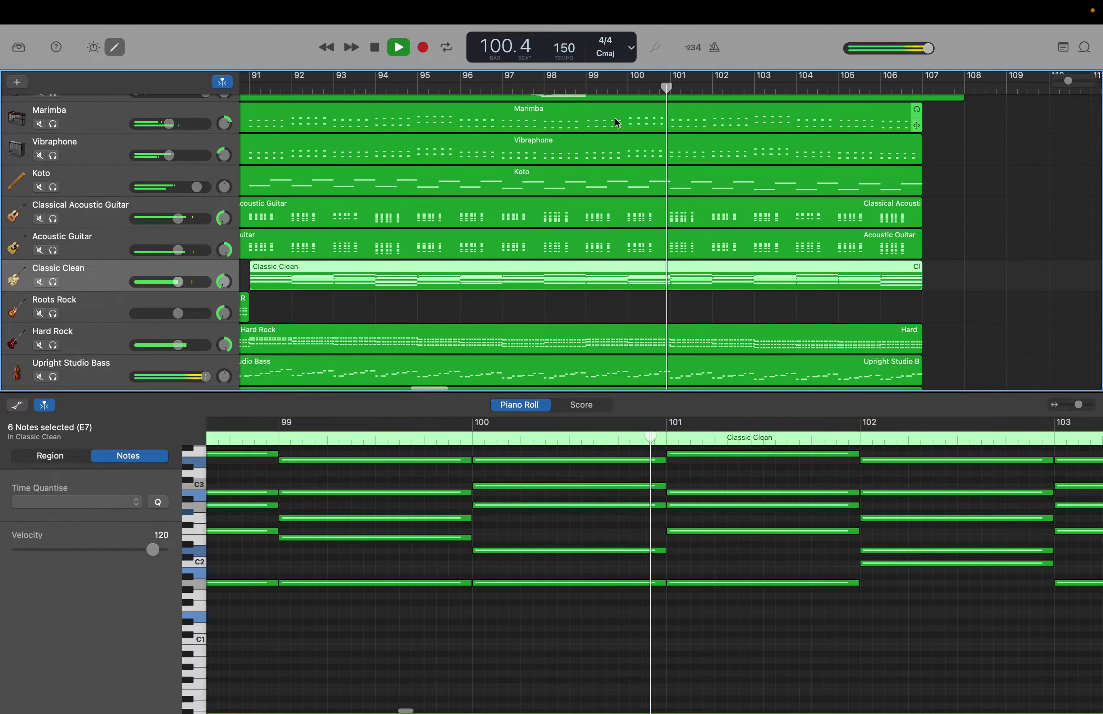
Open the Heavy drum region and examine its notes through the closing fill in bar 106.
{"action": "scroll", "coordinate": [615, 119], "scroll_direction": "down", "scroll_amount": 3}
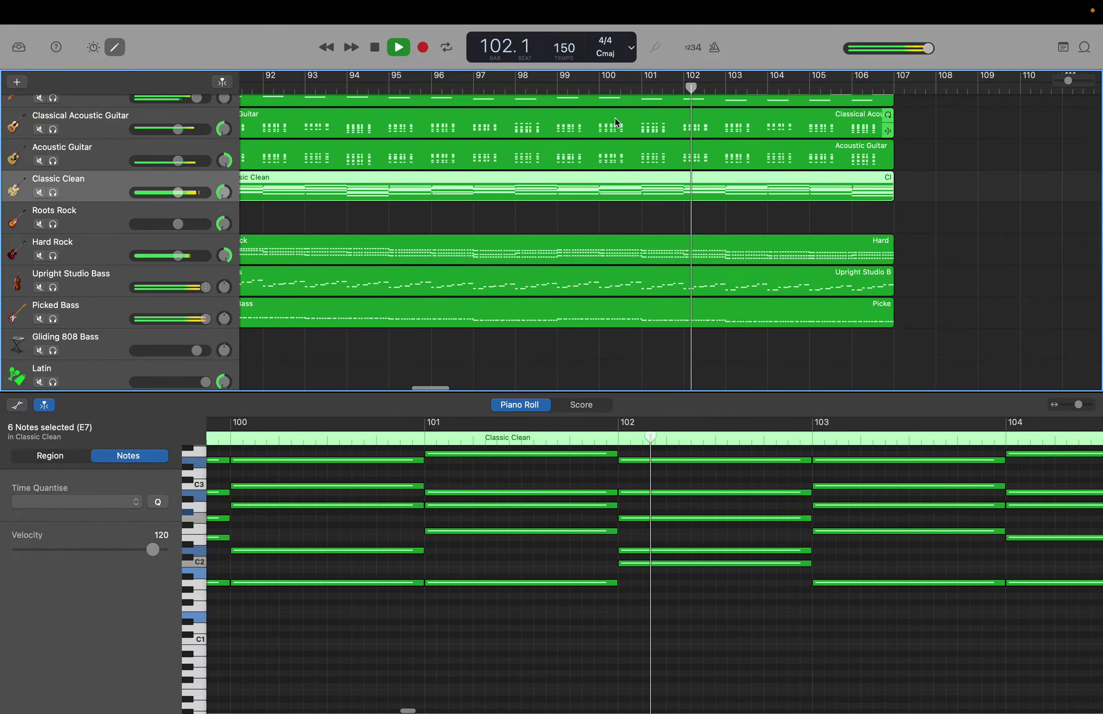
{"action": "scroll", "coordinate": [615, 118], "scroll_direction": "down", "scroll_amount": 6}
{"action": "scroll", "coordinate": [615, 118], "scroll_direction": "down", "scroll_amount": 3}
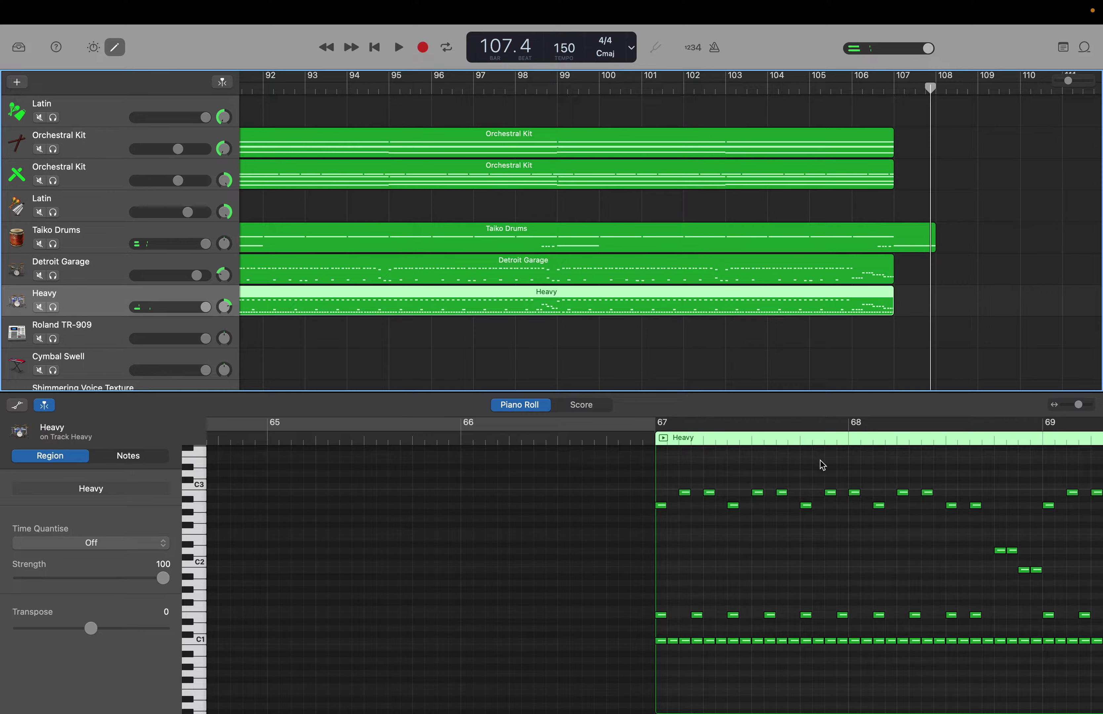
{"action": "scroll", "coordinate": [820, 486], "scroll_direction": "right", "scroll_amount": 6}
{"action": "scroll", "coordinate": [821, 489], "scroll_direction": "right", "scroll_amount": 20}
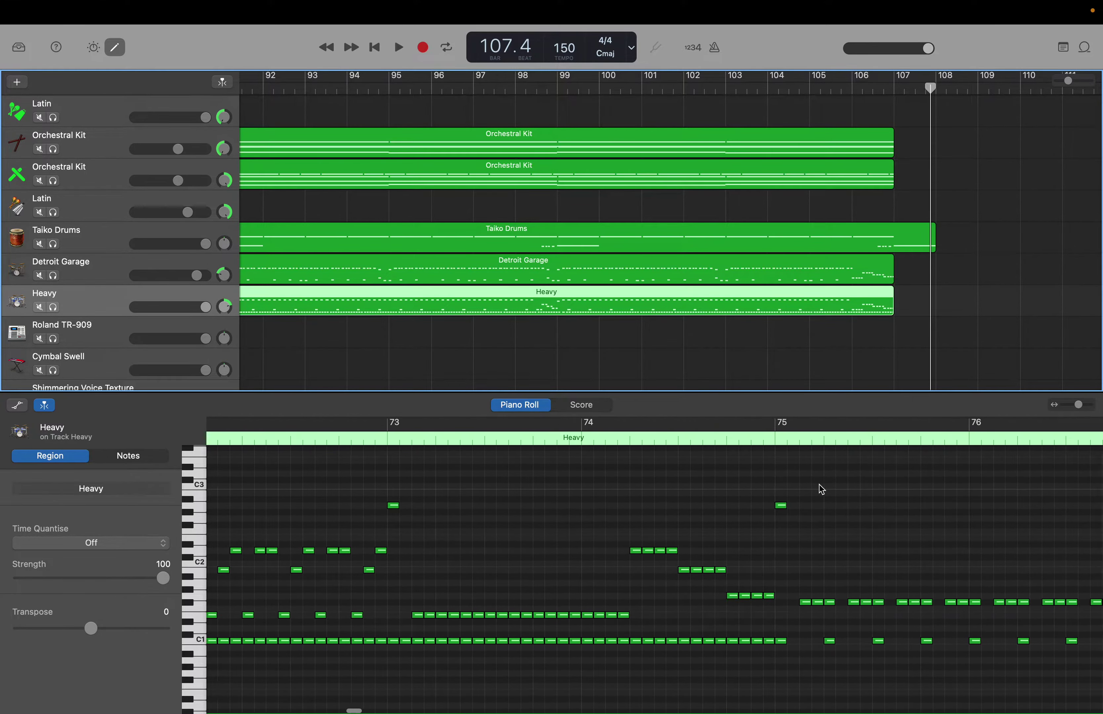
{"action": "scroll", "coordinate": [821, 490], "scroll_direction": "right", "scroll_amount": 20}
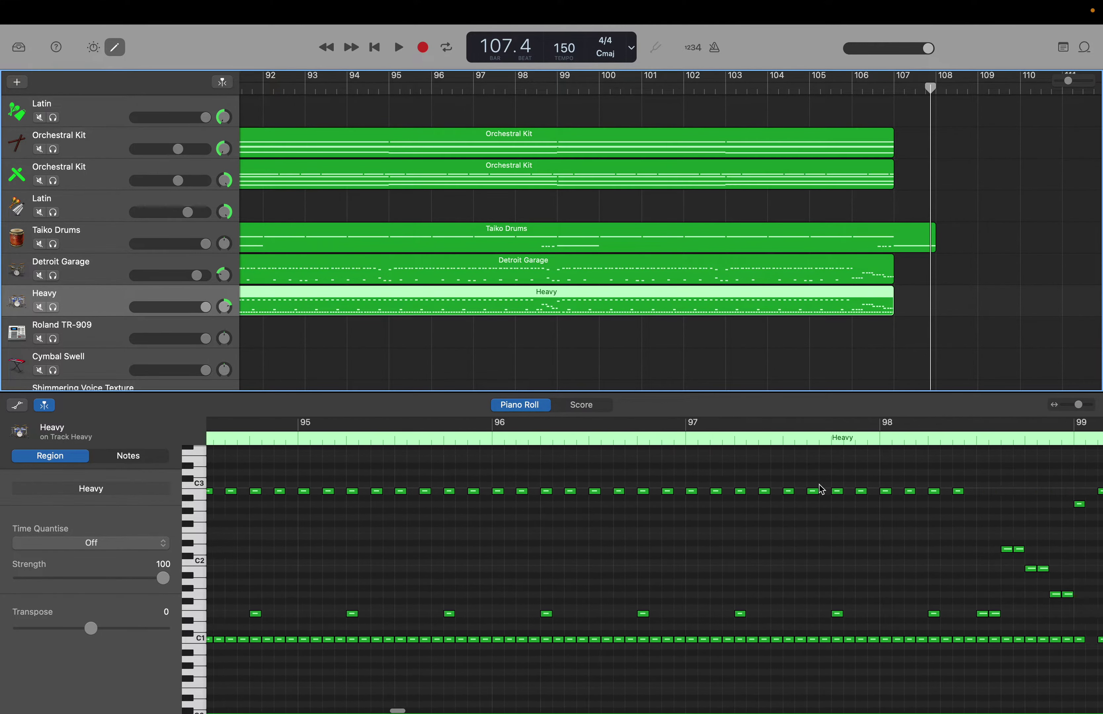
{"action": "scroll", "coordinate": [821, 489], "scroll_direction": "left", "scroll_amount": 2}
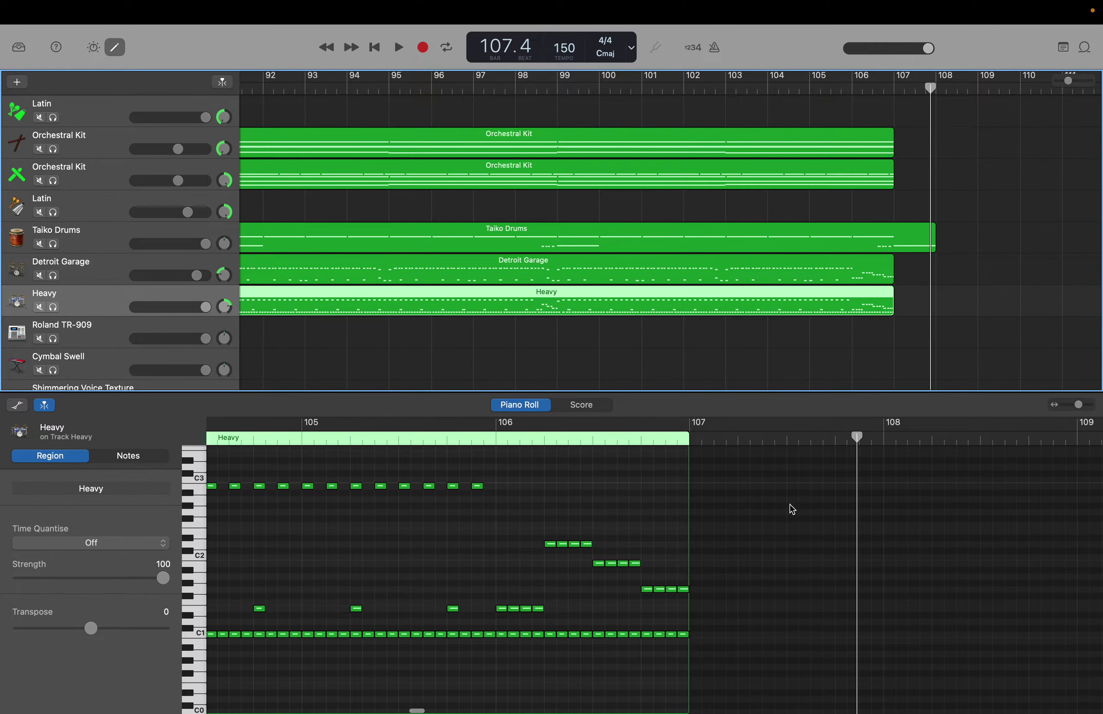
{"action": "left_click", "coordinate": [685, 589]}
{"action": "mouse_move", "coordinate": [685, 590]}
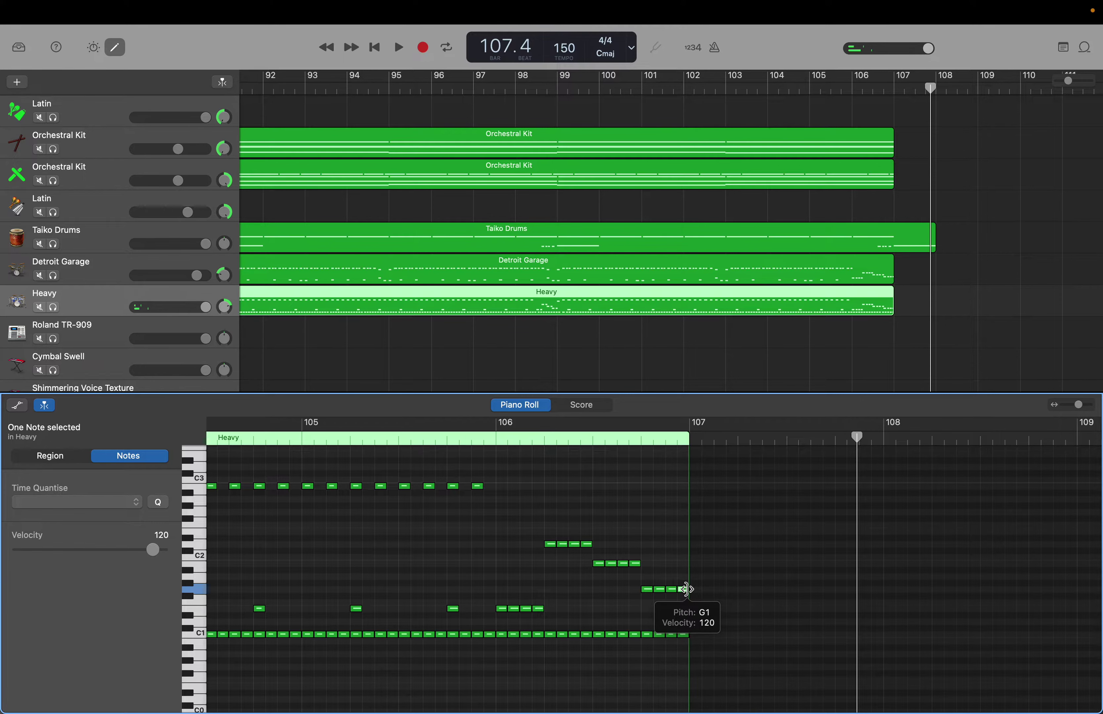
{"action": "left_click", "coordinate": [856, 436]}
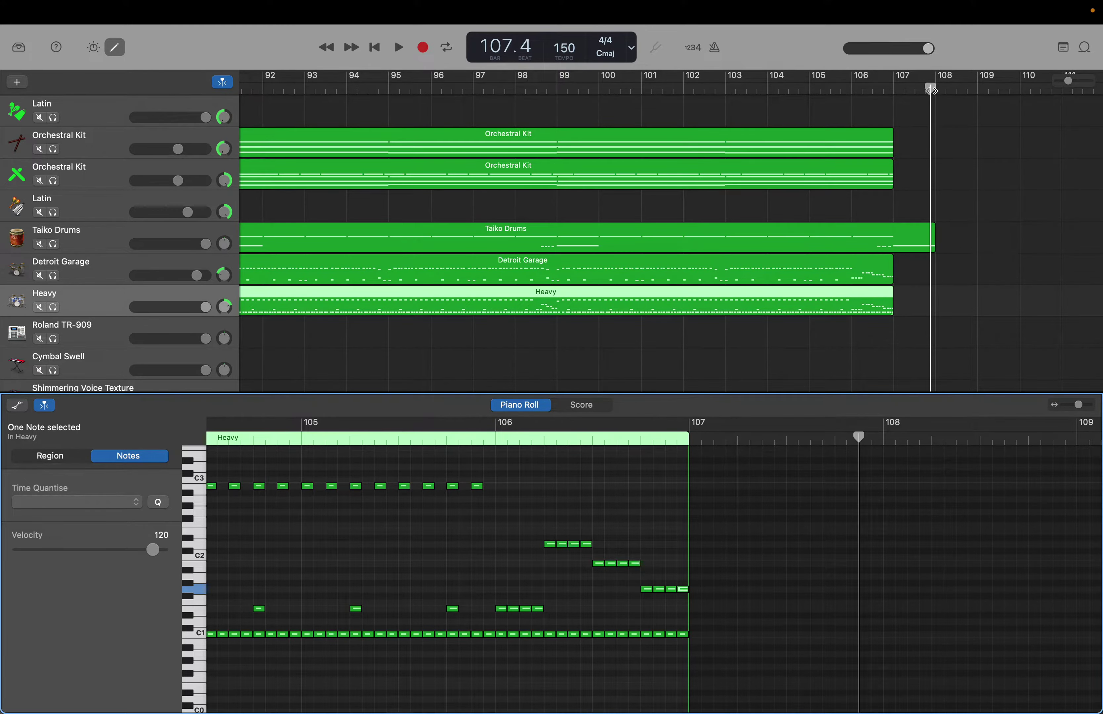
Play the arrangement from bar 91, briefly soloing the Heavy drum track, and stop the playback.
{"action": "left_click_drag", "start_coordinate": [931, 90], "coordinate": [361, 107]}
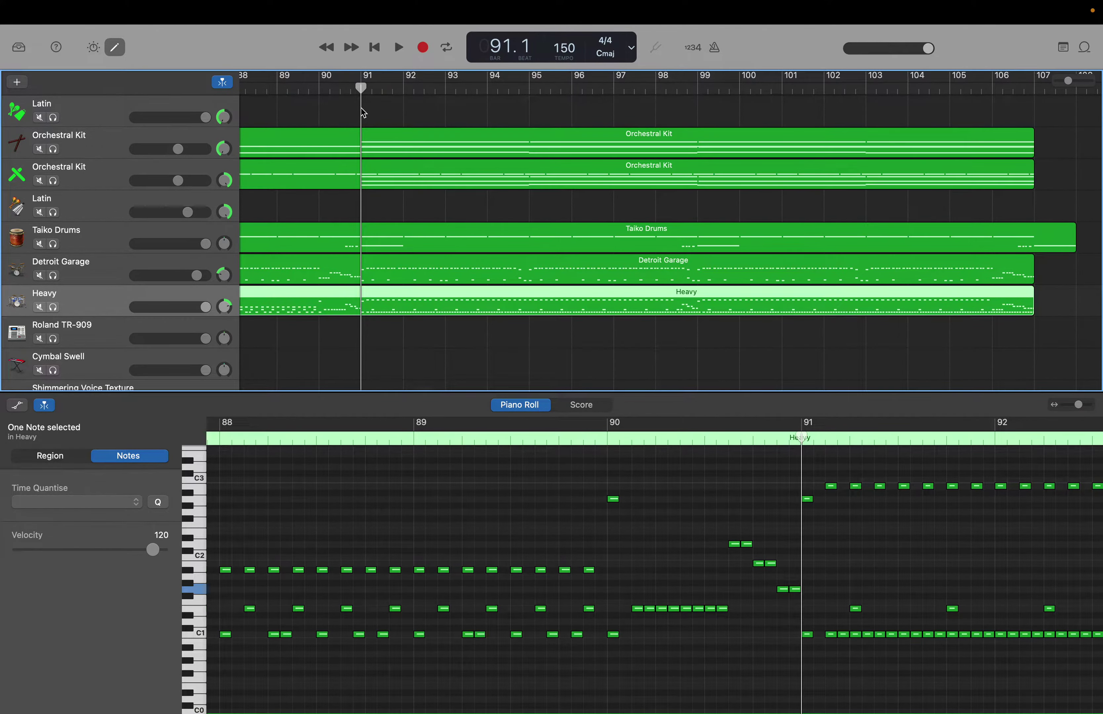
{"action": "key", "text": "space"}
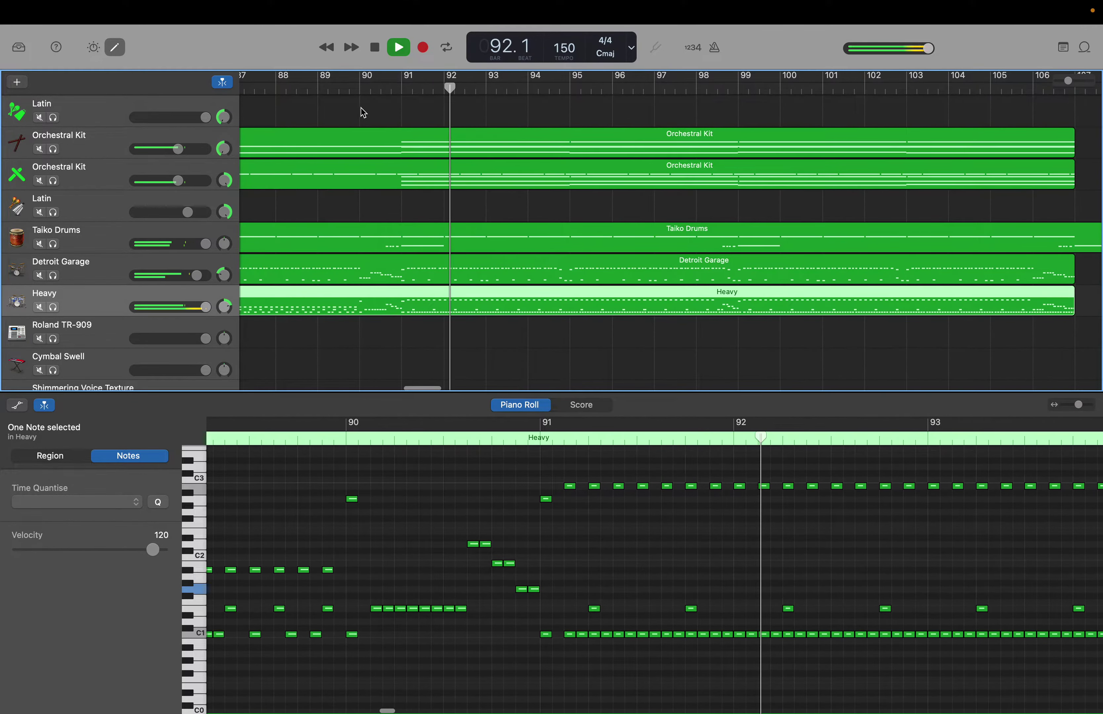
{"action": "left_click", "coordinate": [54, 308]}
{"action": "left_click", "coordinate": [54, 307]}
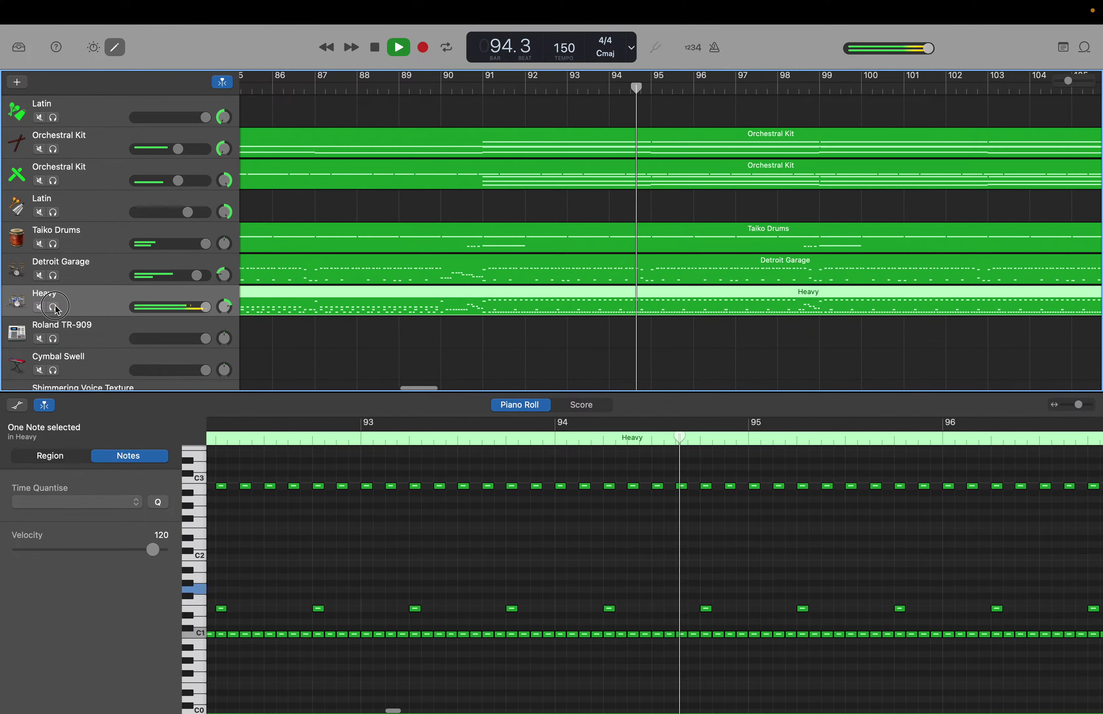
{"action": "key", "text": "space"}
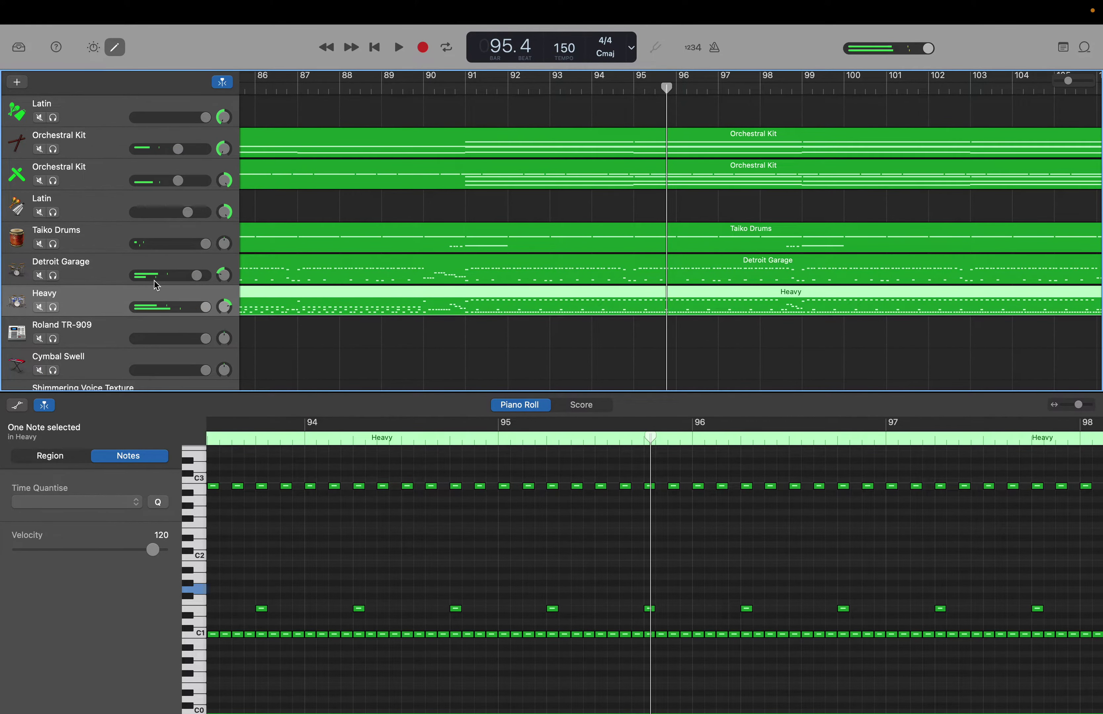
Look over the arrangement's tracks from the drums up to the brass and back down past the Heavy kit.
{"action": "scroll", "coordinate": [163, 282], "scroll_direction": "up", "scroll_amount": 10}
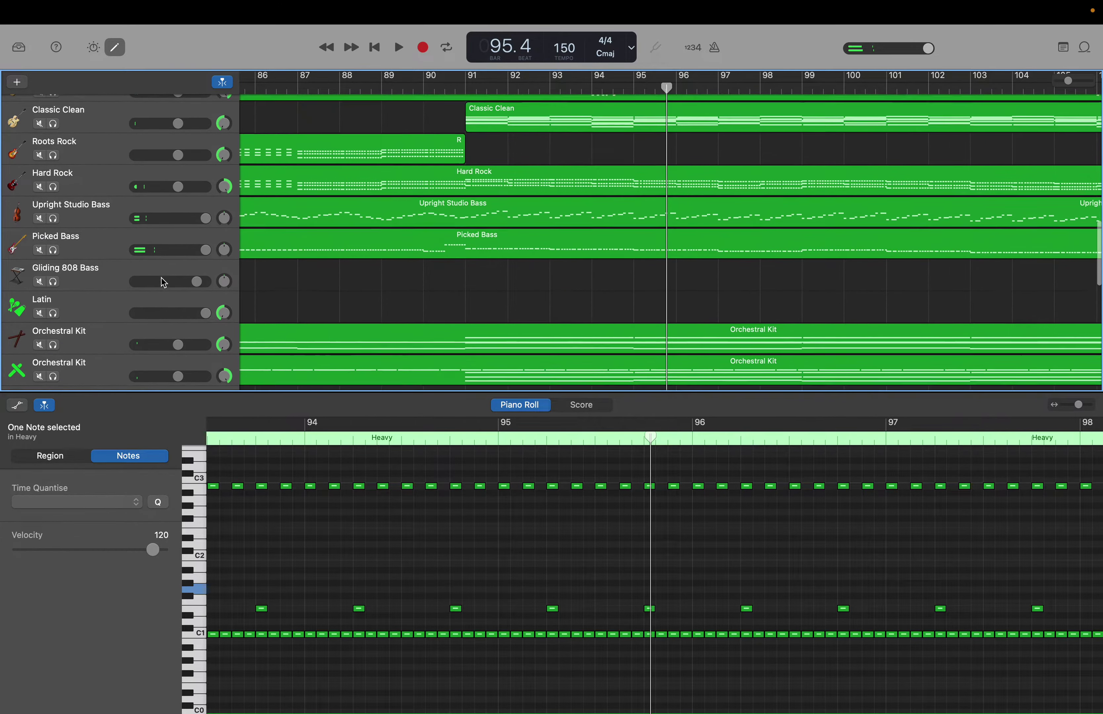
{"action": "scroll", "coordinate": [163, 282], "scroll_direction": "down", "scroll_amount": 1}
{"action": "scroll", "coordinate": [164, 282], "scroll_direction": "up", "scroll_amount": 9}
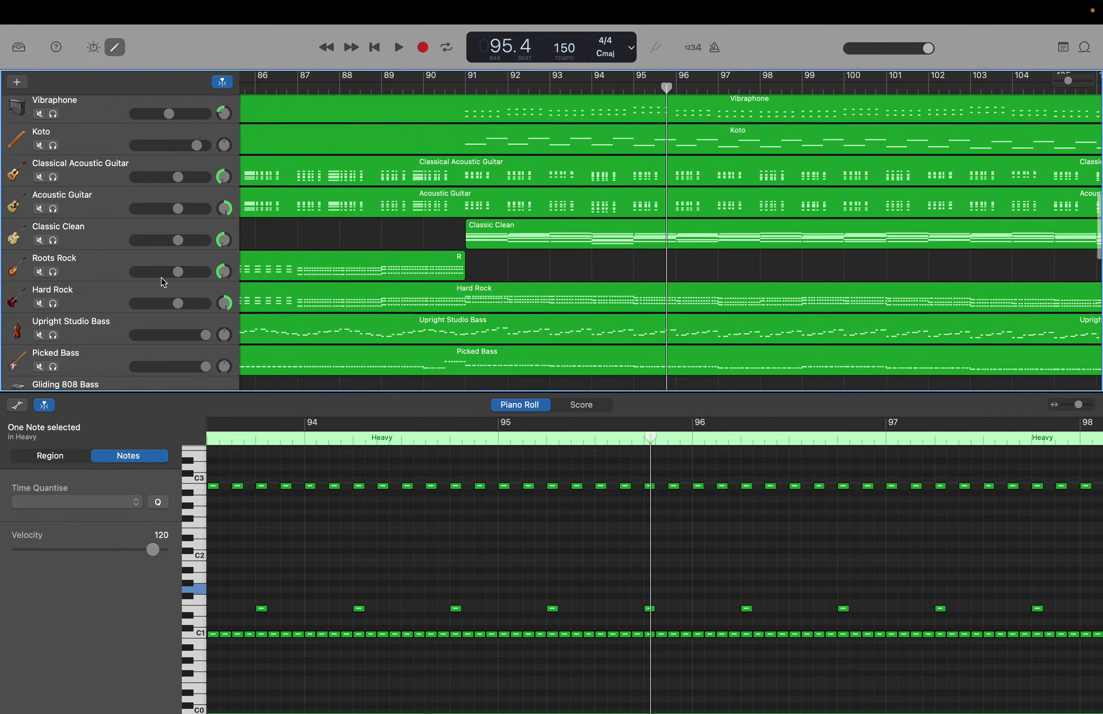
{"action": "scroll", "coordinate": [164, 283], "scroll_direction": "up", "scroll_amount": 6}
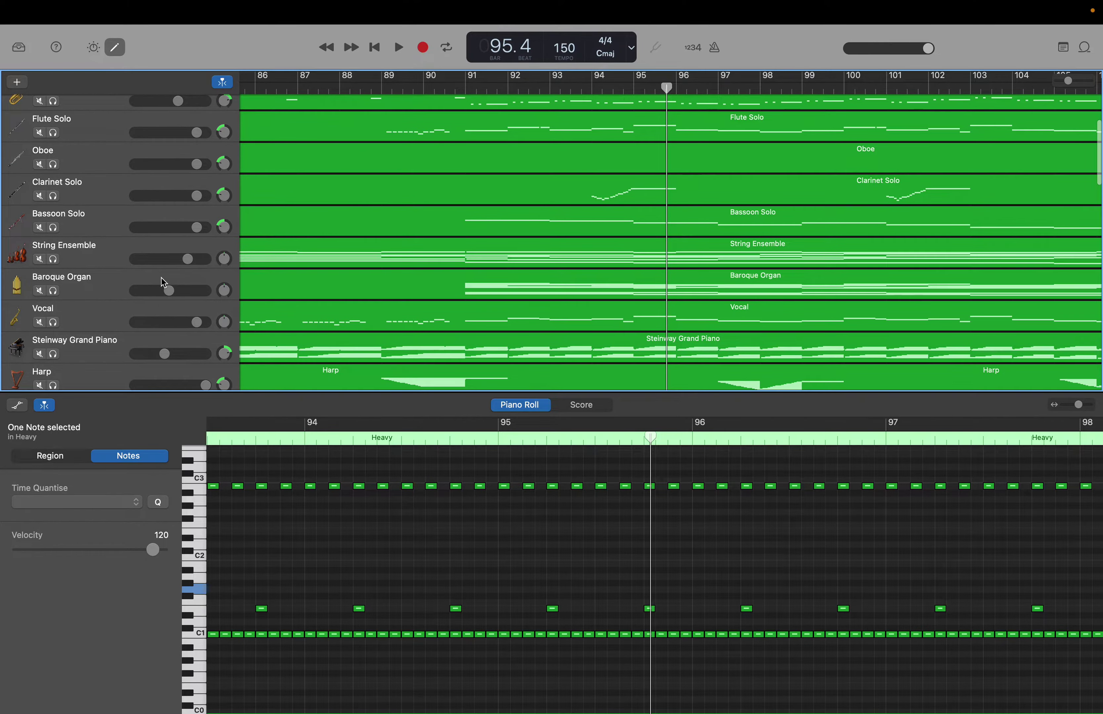
{"action": "scroll", "coordinate": [164, 282], "scroll_direction": "down", "scroll_amount": 16}
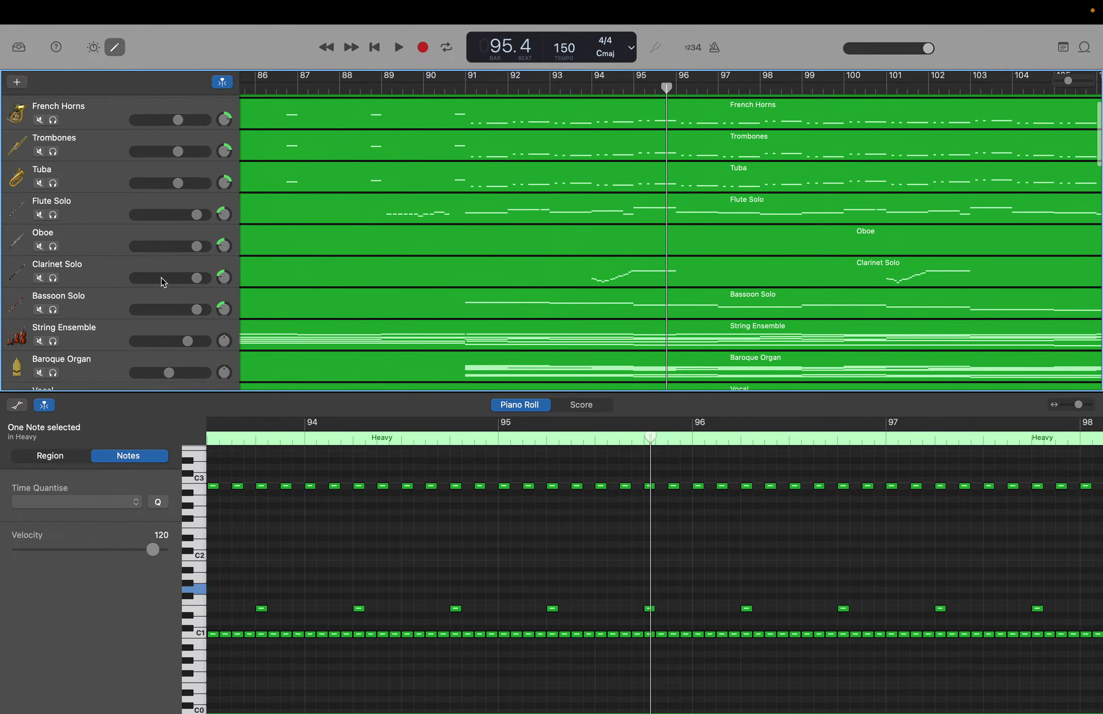
{"action": "scroll", "coordinate": [163, 282], "scroll_direction": "down", "scroll_amount": 5}
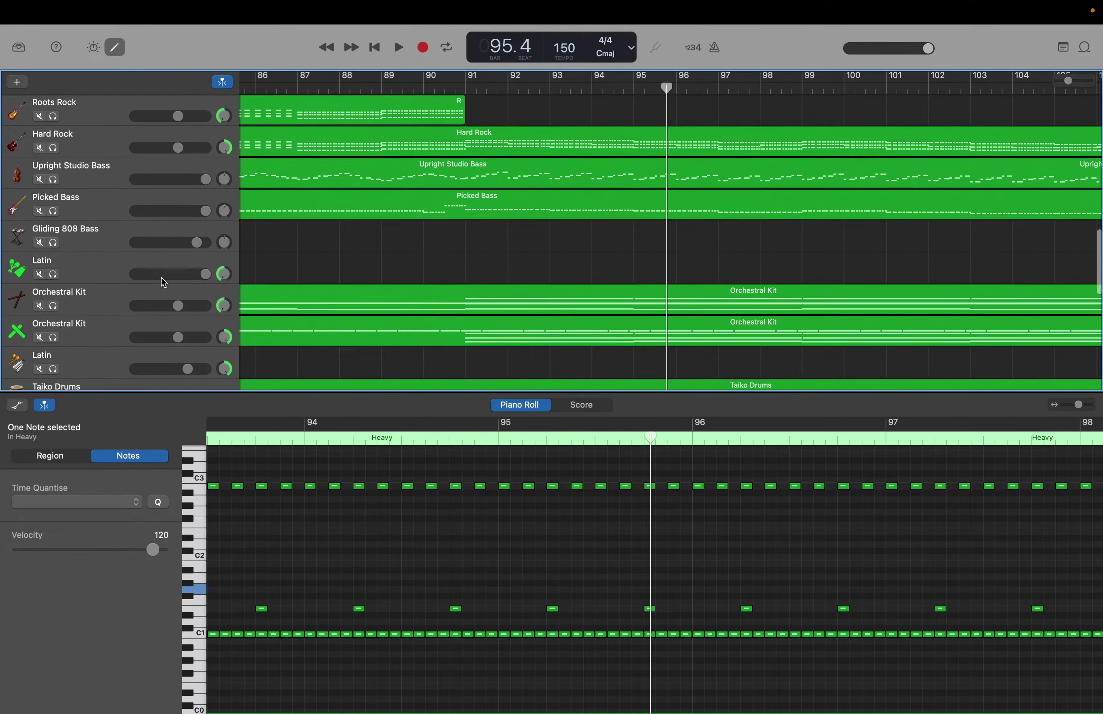
{"action": "scroll", "coordinate": [163, 282], "scroll_direction": "down", "scroll_amount": 3}
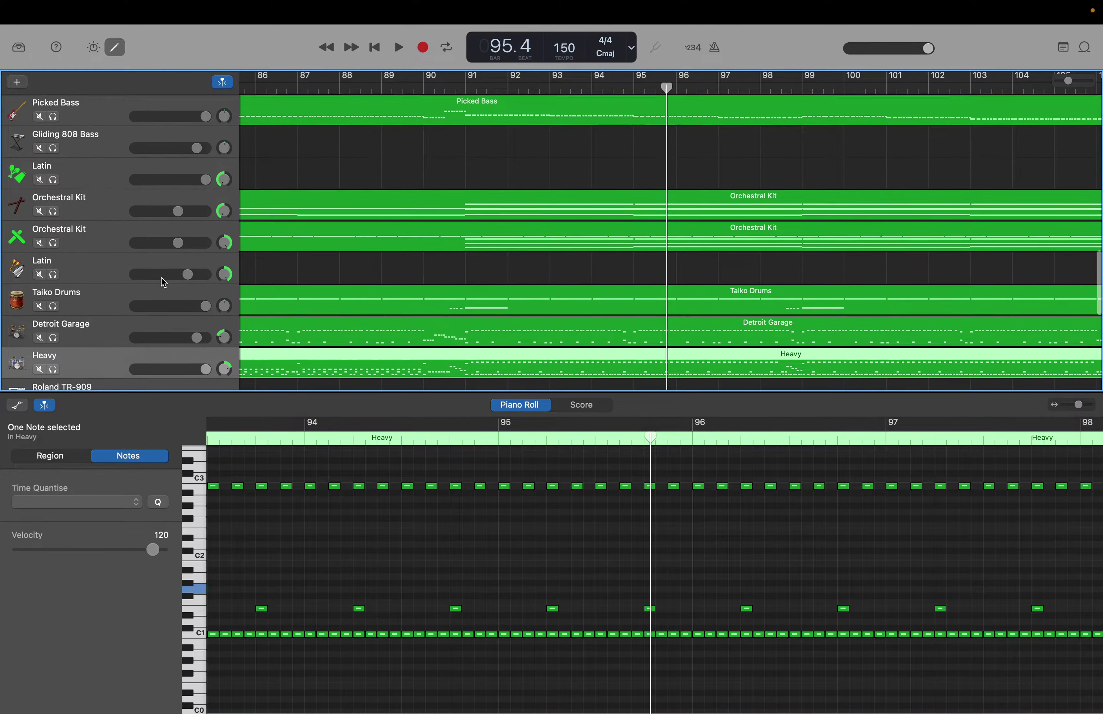
{"action": "scroll", "coordinate": [164, 282], "scroll_direction": "down", "scroll_amount": 2}
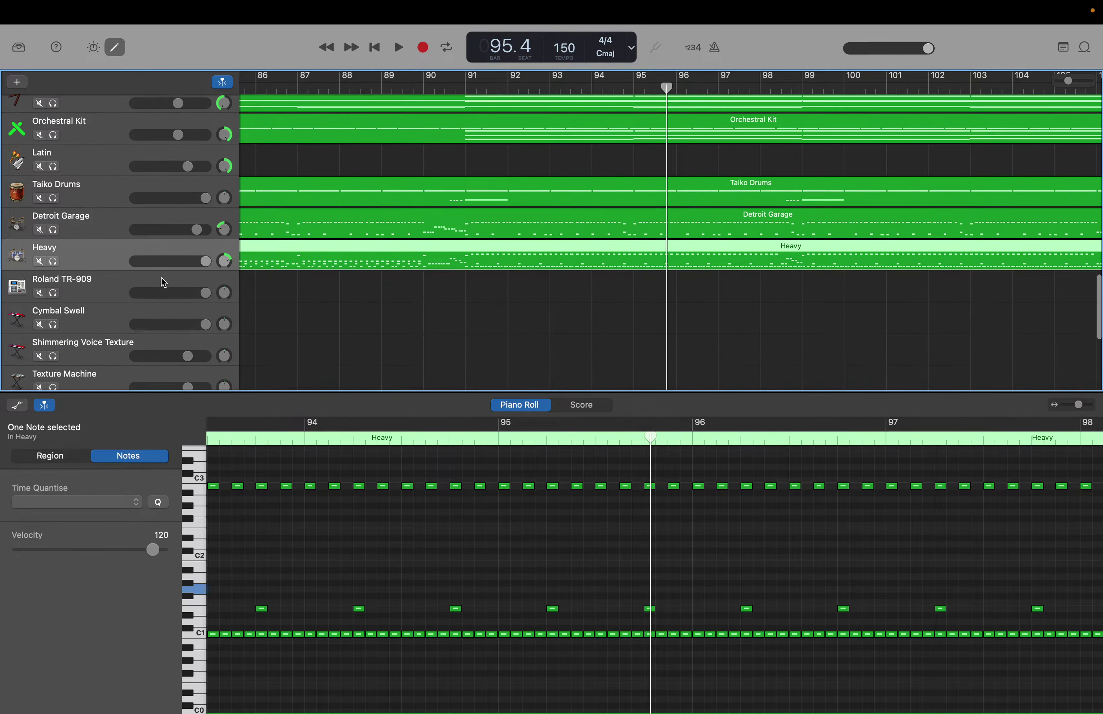
Set the Detroit Garage track's volume to 0 dB and check the Taiko Drums and lower Latin track volumes.
{"action": "scroll", "coordinate": [164, 282], "scroll_direction": "up", "scroll_amount": 3}
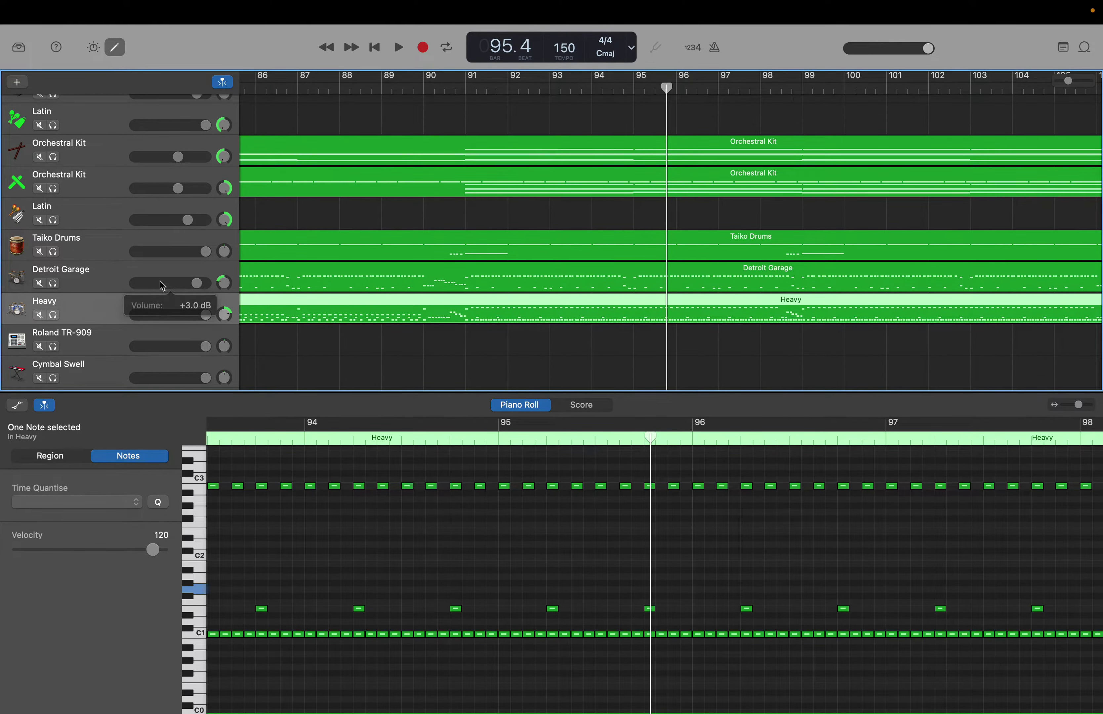
{"action": "double_click", "coordinate": [161, 282]}
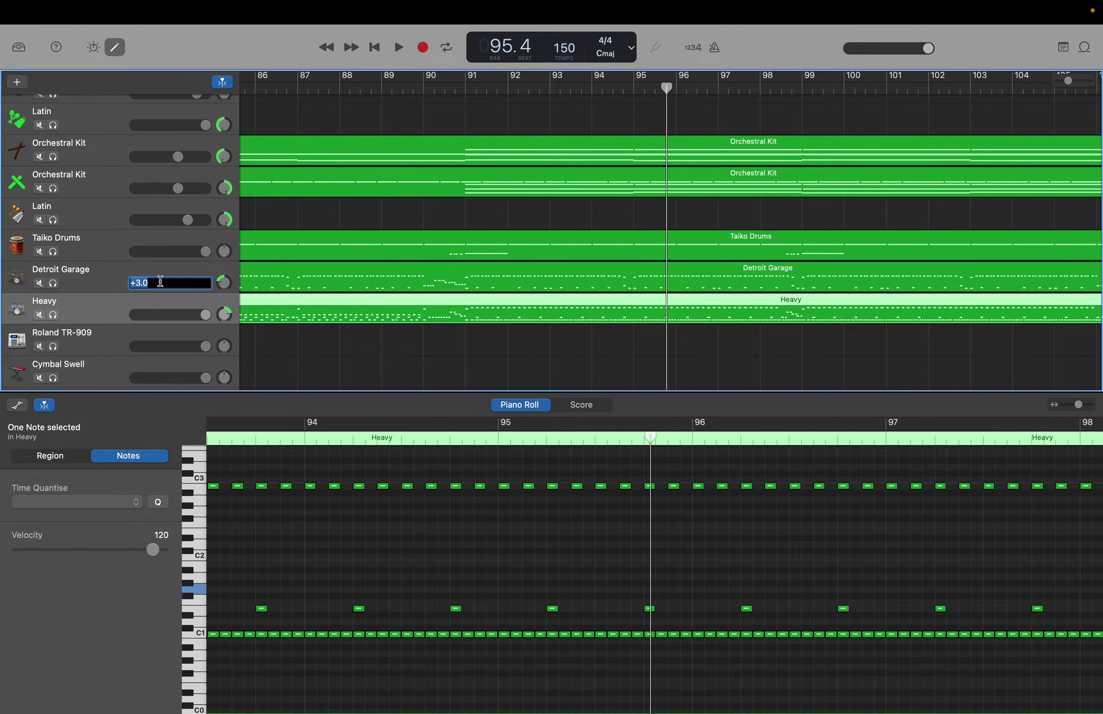
{"action": "type", "text": "0"}
{"action": "key", "text": "Return"}
{"action": "double_click", "coordinate": [161, 252]}
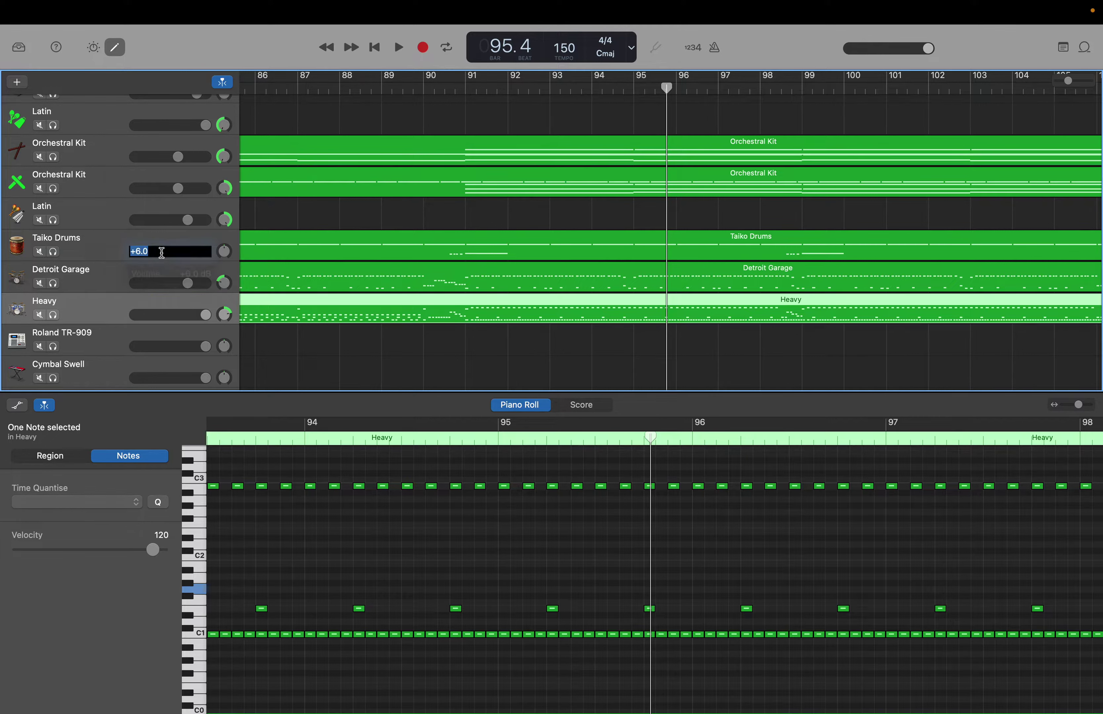
{"action": "key", "text": "Return"}
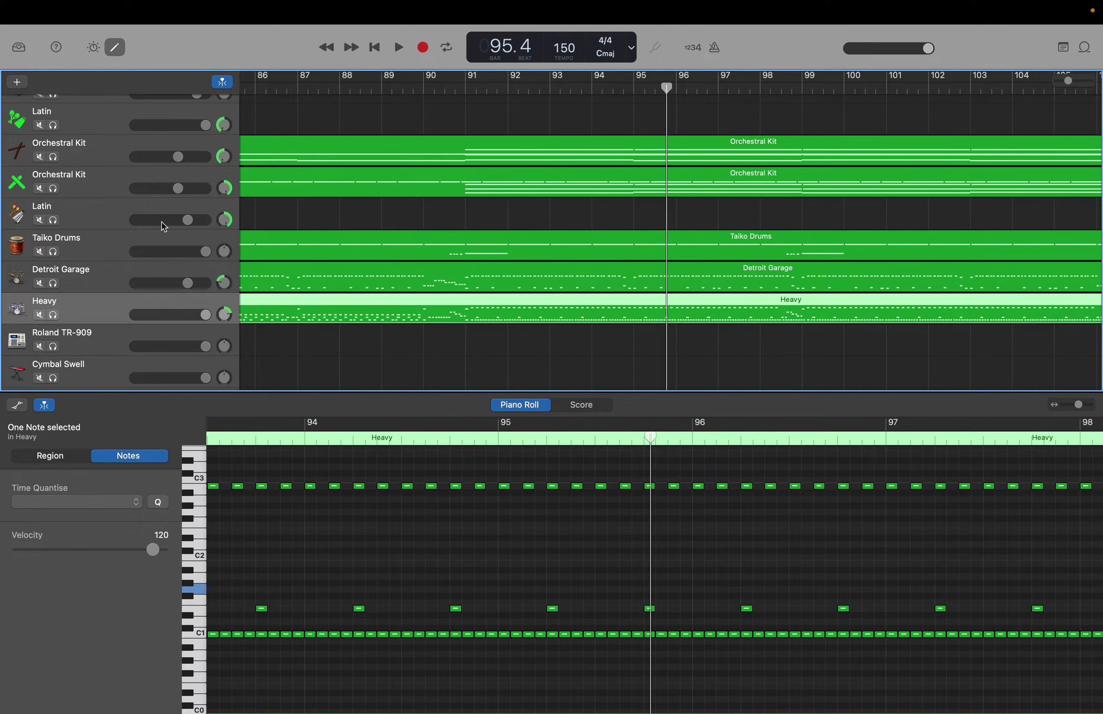
{"action": "double_click", "coordinate": [162, 222]}
{"action": "key", "text": "Return"}
Set the volume of both Orchestral Kit tracks to -6 dB.
{"action": "double_click", "coordinate": [160, 191]}
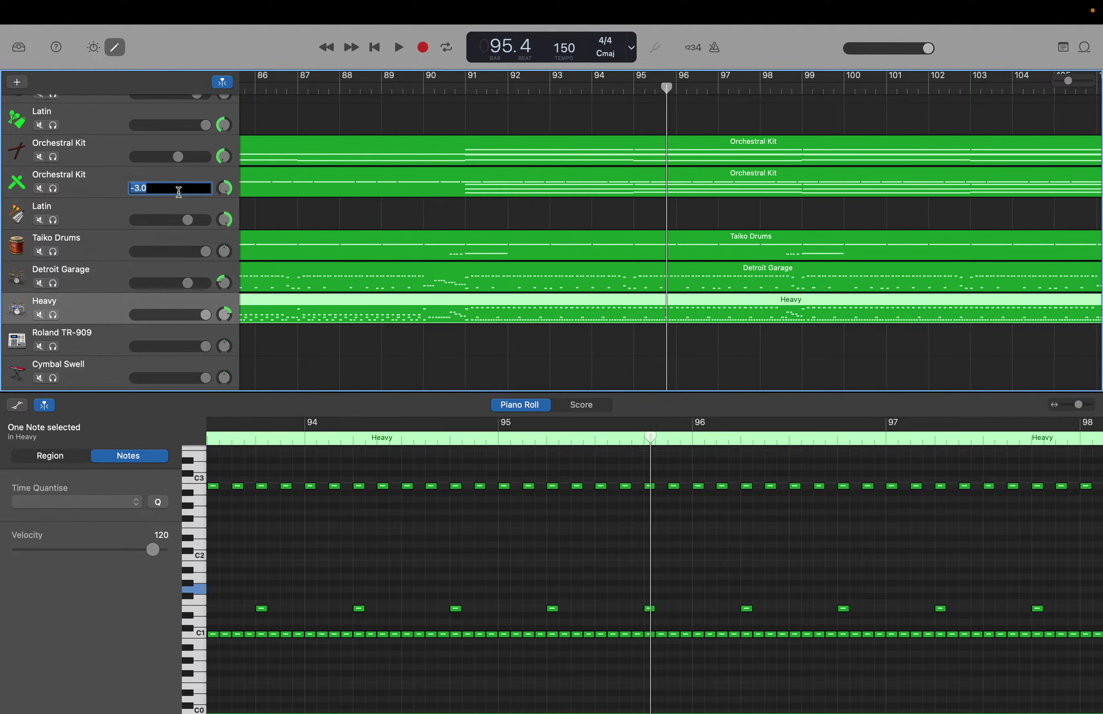
{"action": "type", "text": "-6"}
{"action": "key", "text": "Return"}
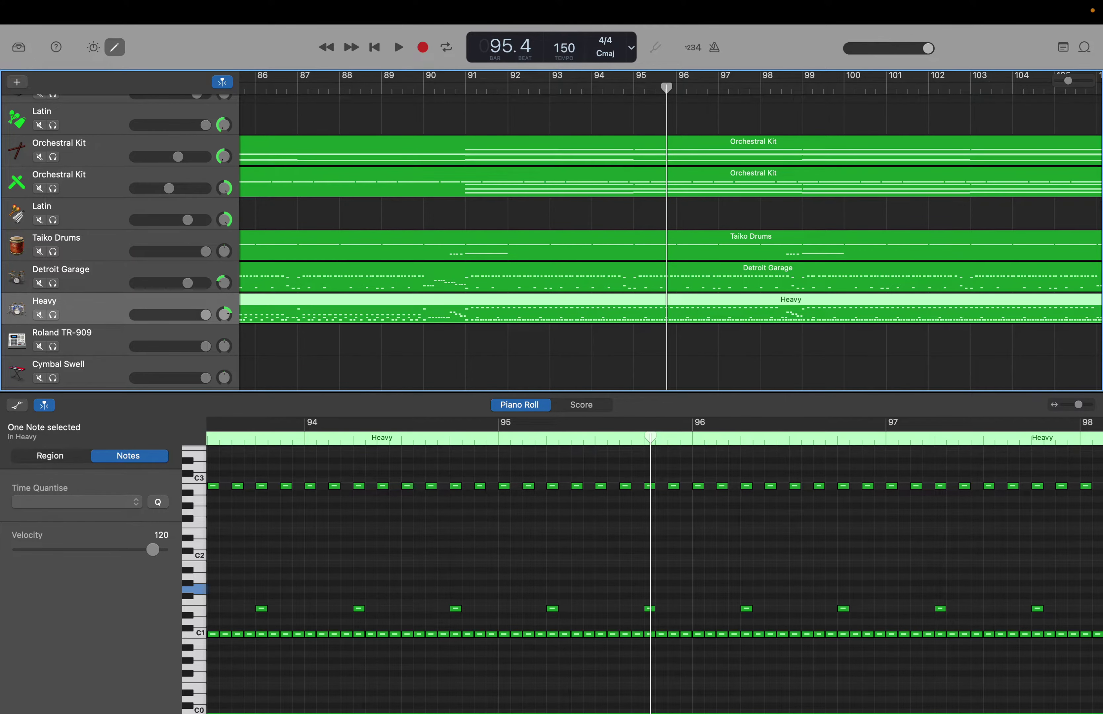
{"action": "scroll", "coordinate": [149, 178], "scroll_direction": "up", "scroll_amount": 2}
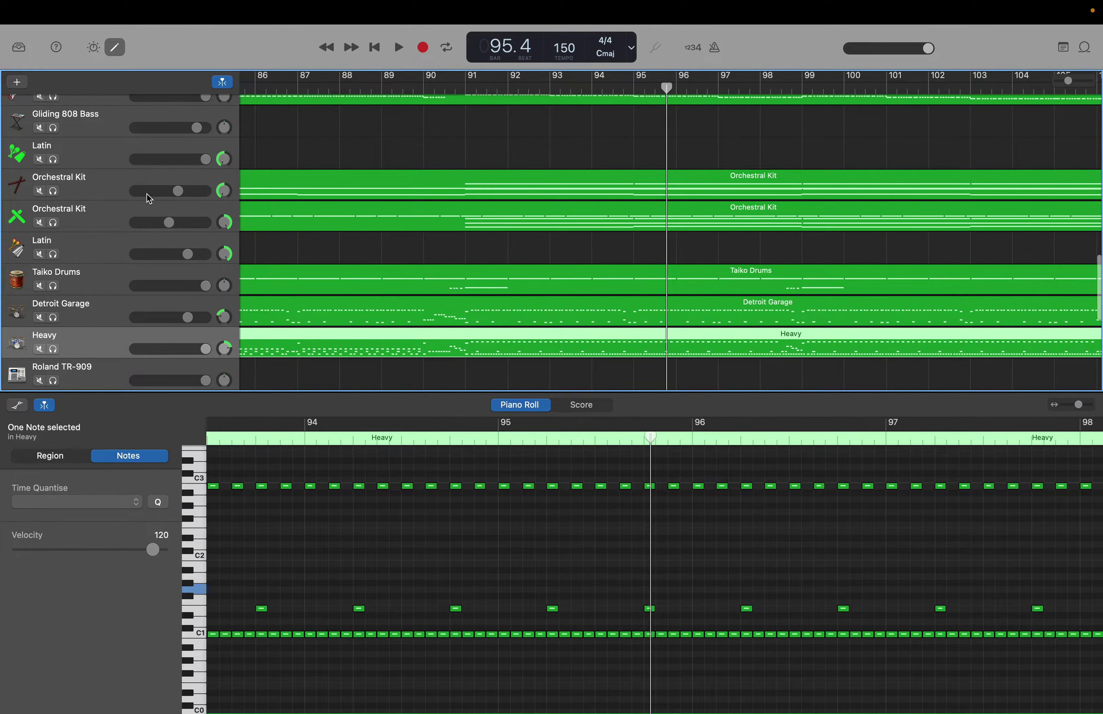
{"action": "double_click", "coordinate": [150, 198]}
{"action": "type", "text": "-"}
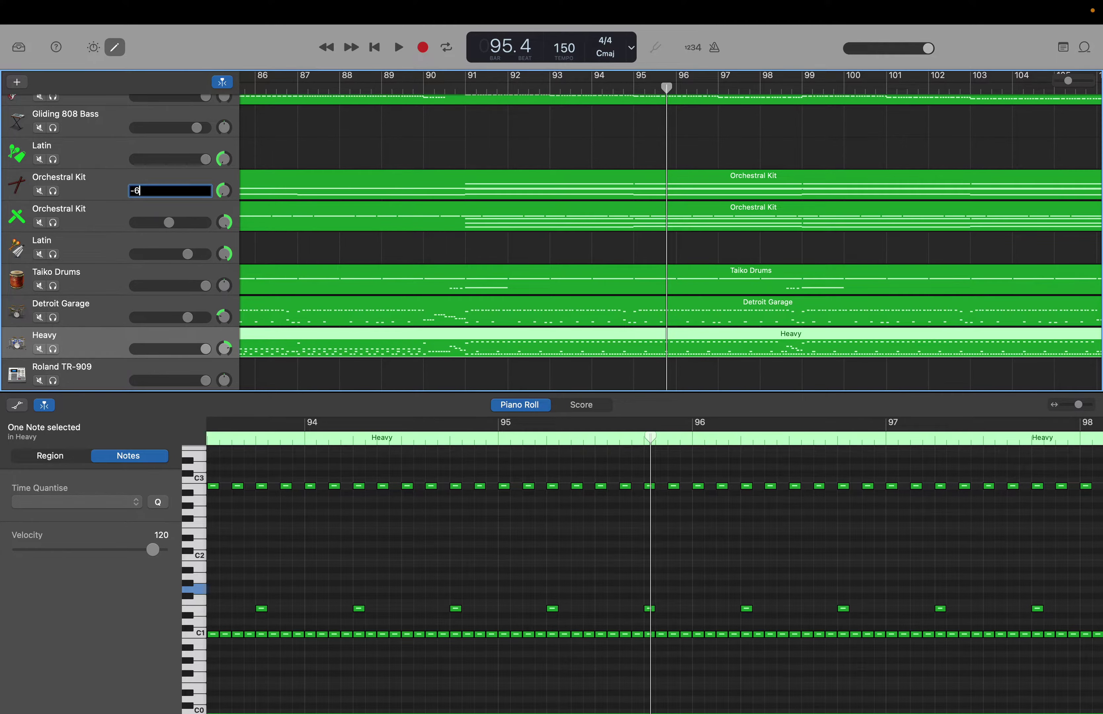
{"action": "type", "text": "6"}
{"action": "key", "text": "Return"}
Lower the Upright Studio Bass volume to about +3 dB and check the Picked Bass volume.
{"action": "scroll", "coordinate": [551, 241], "scroll_direction": "up", "scroll_amount": 5}
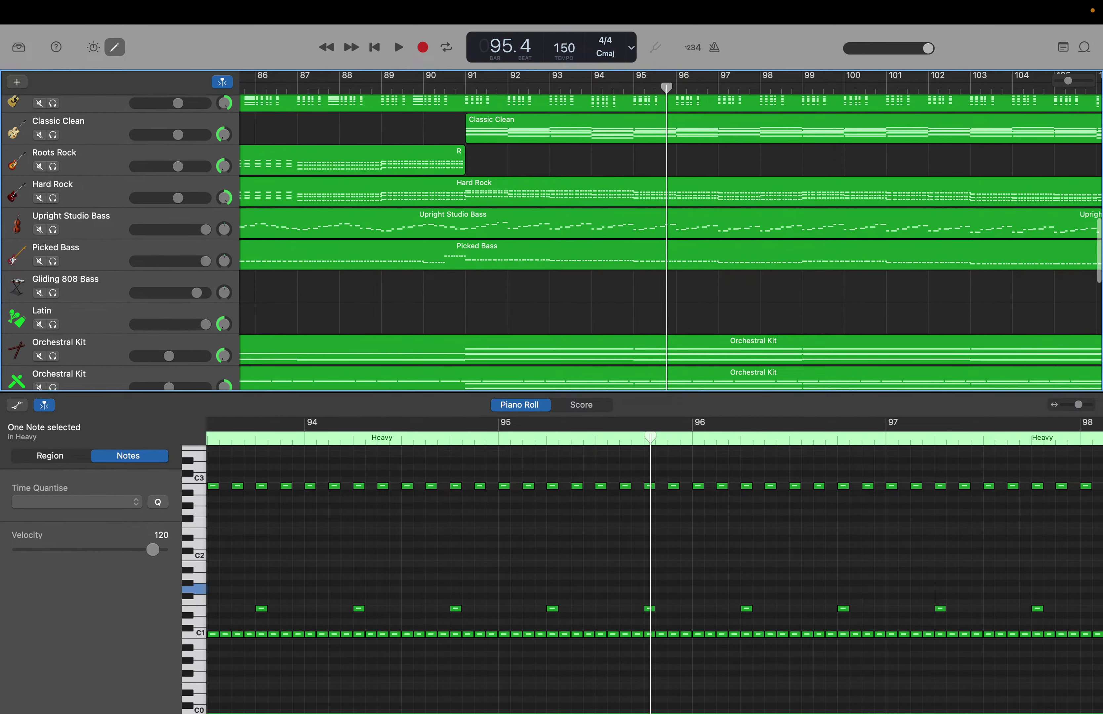
{"action": "scroll", "coordinate": [109, 193], "scroll_direction": "up", "scroll_amount": 1}
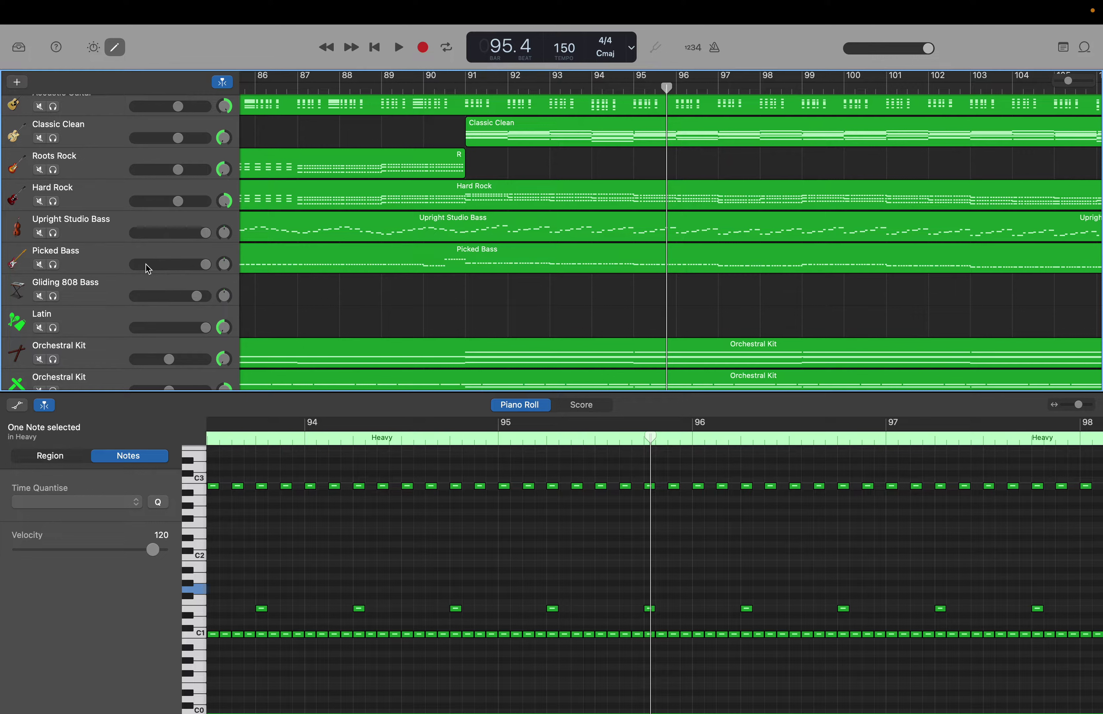
{"action": "double_click", "coordinate": [149, 236]}
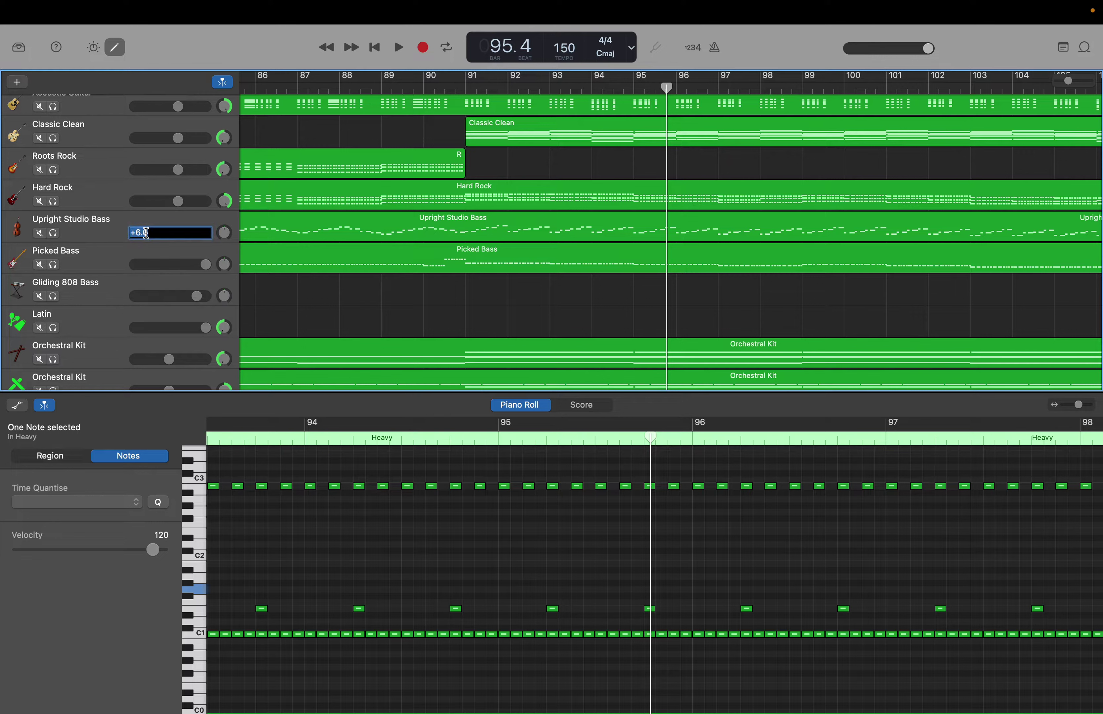
{"action": "type", "text": "0"}
{"action": "key", "text": "Return"}
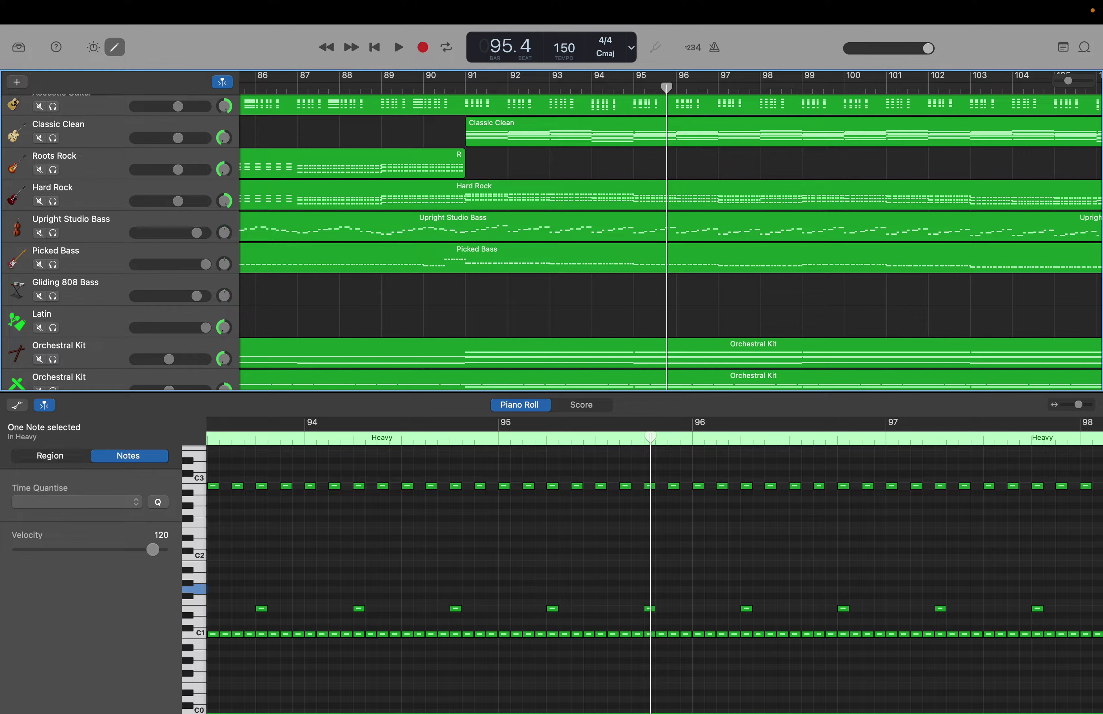
{"action": "double_click", "coordinate": [162, 266]}
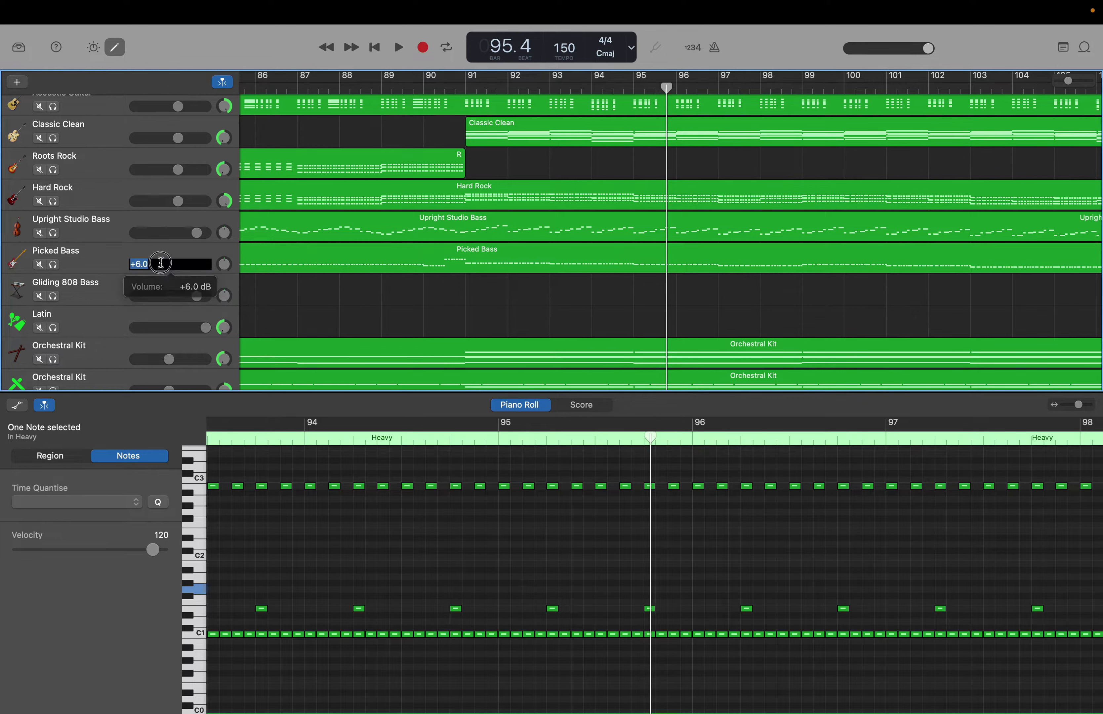
Set the Hard Rock guitar track's volume to 0 dB.
{"action": "double_click", "coordinate": [146, 200]}
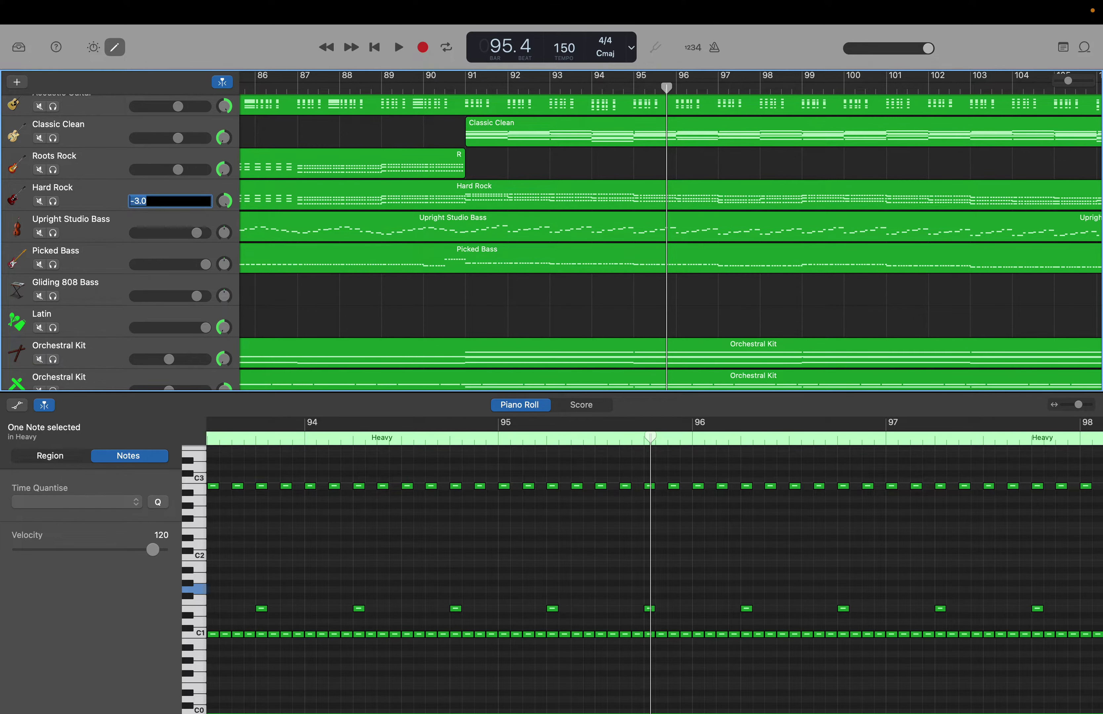
{"action": "type", "text": "0"}
{"action": "key", "text": "Return"}
Lower the Hard Rock guitar track's volume to -6 dB.
{"action": "scroll", "coordinate": [146, 201], "scroll_direction": "up", "scroll_amount": 2}
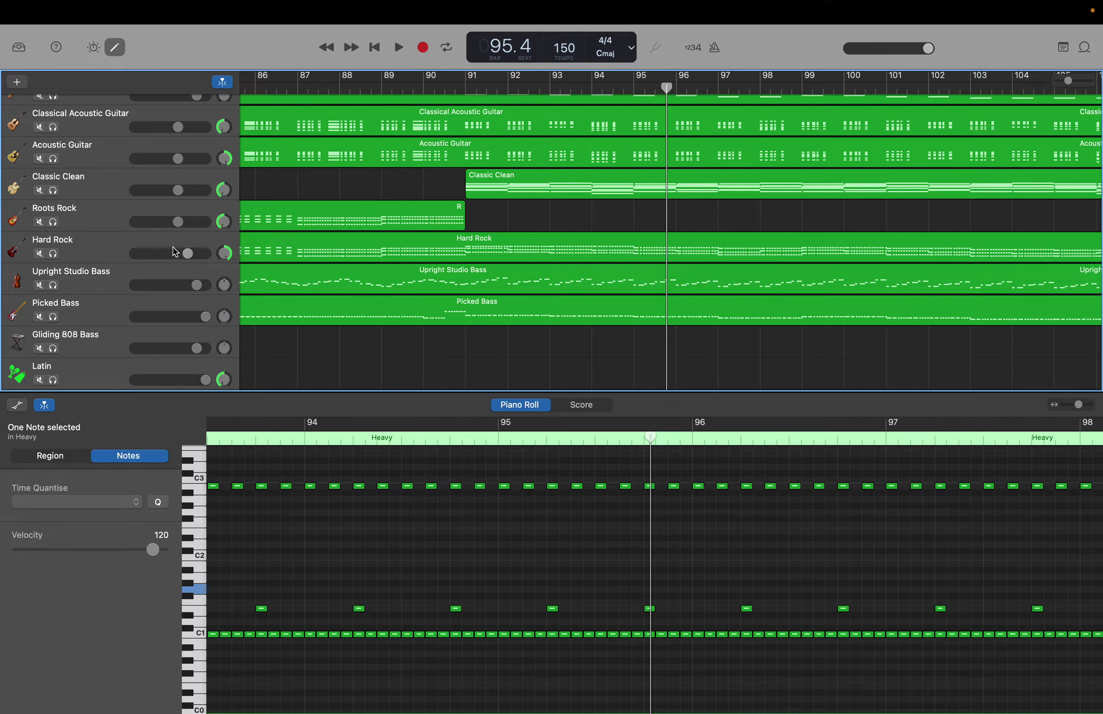
{"action": "scroll", "coordinate": [650, 556], "scroll_direction": "right", "scroll_amount": 10}
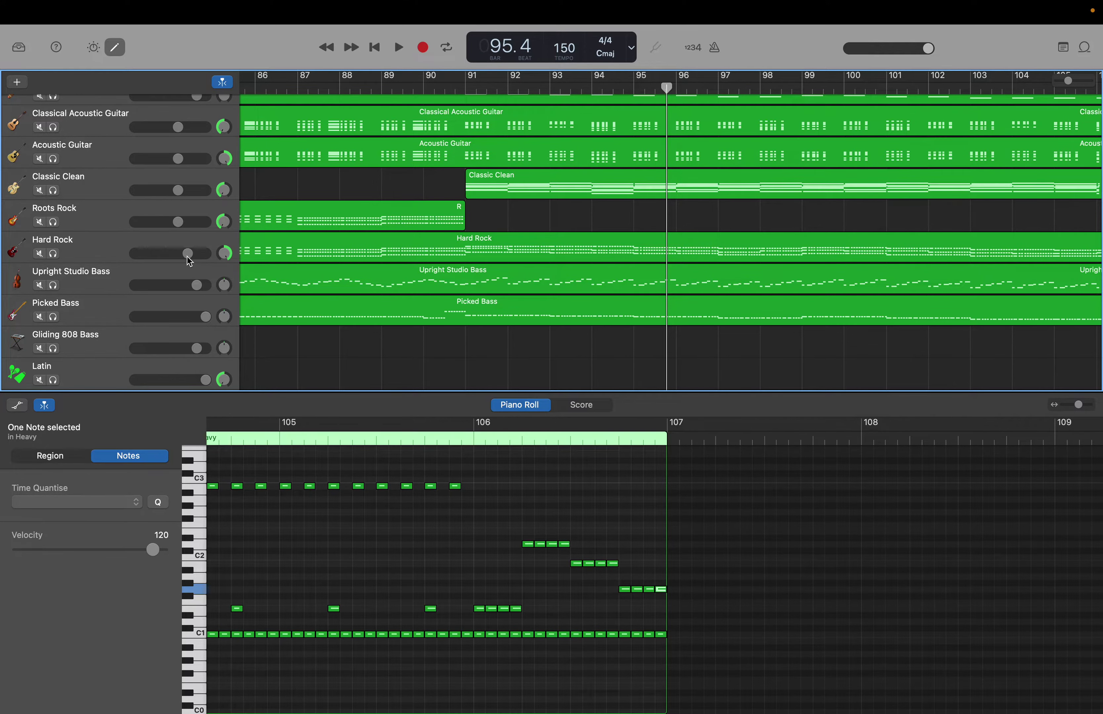
{"action": "left_click_drag", "start_coordinate": [187, 254], "coordinate": [153, 254]}
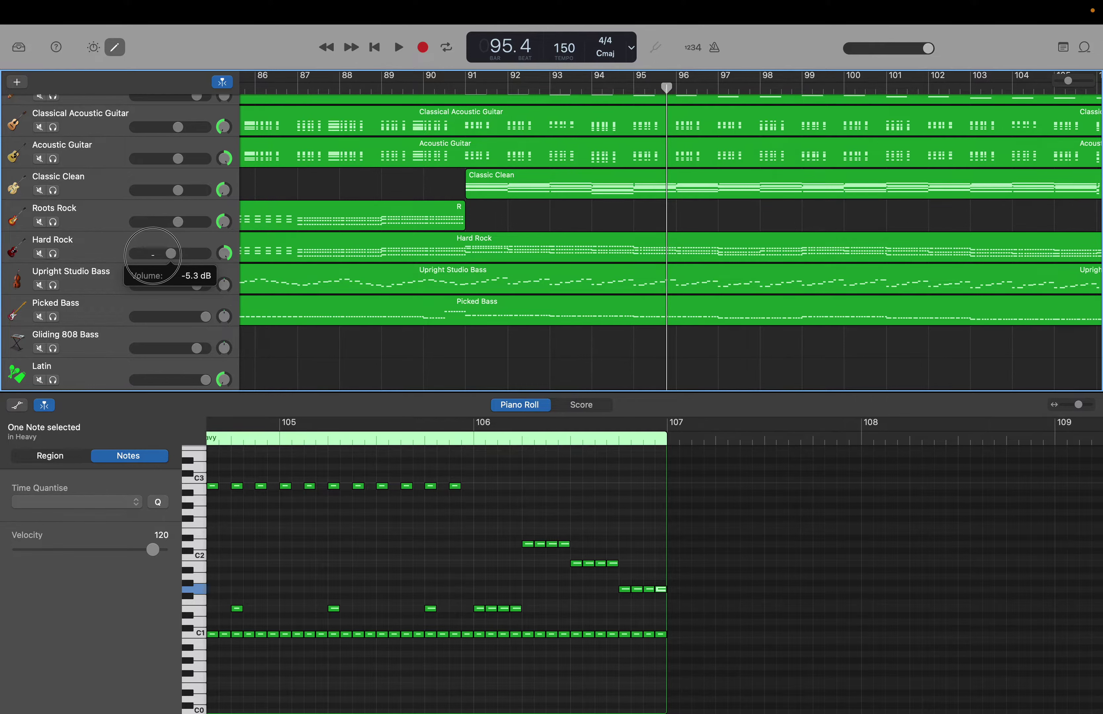
{"action": "double_click", "coordinate": [152, 254]}
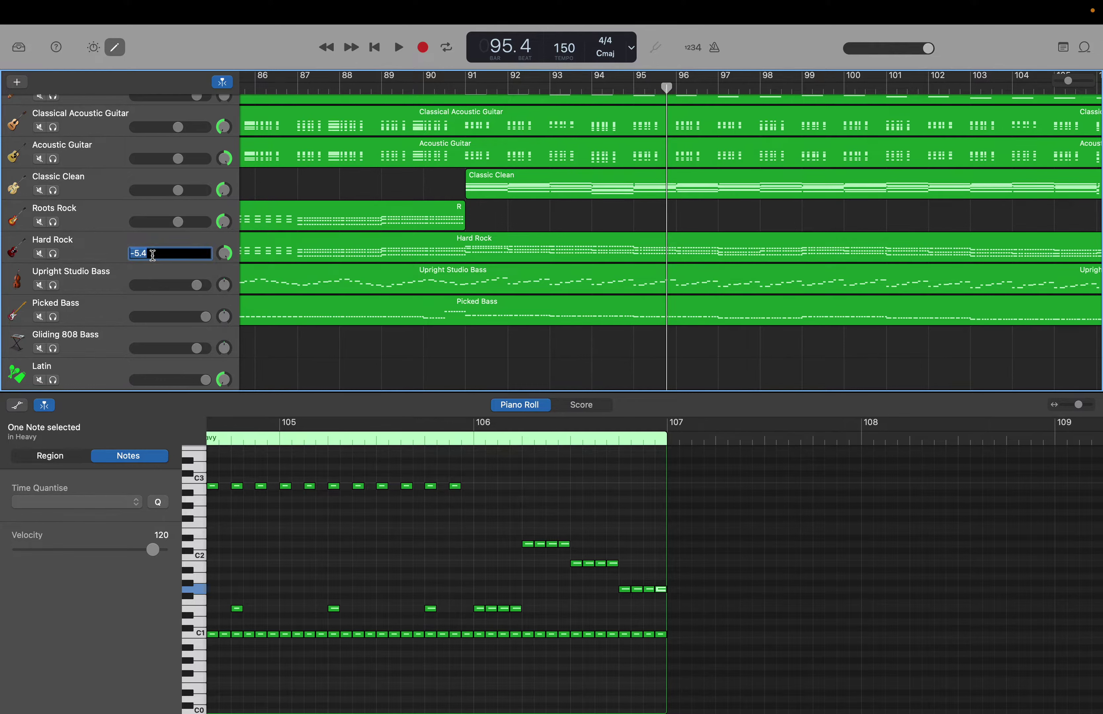
{"action": "type", "text": "-6"}
{"action": "key", "text": "Return"}
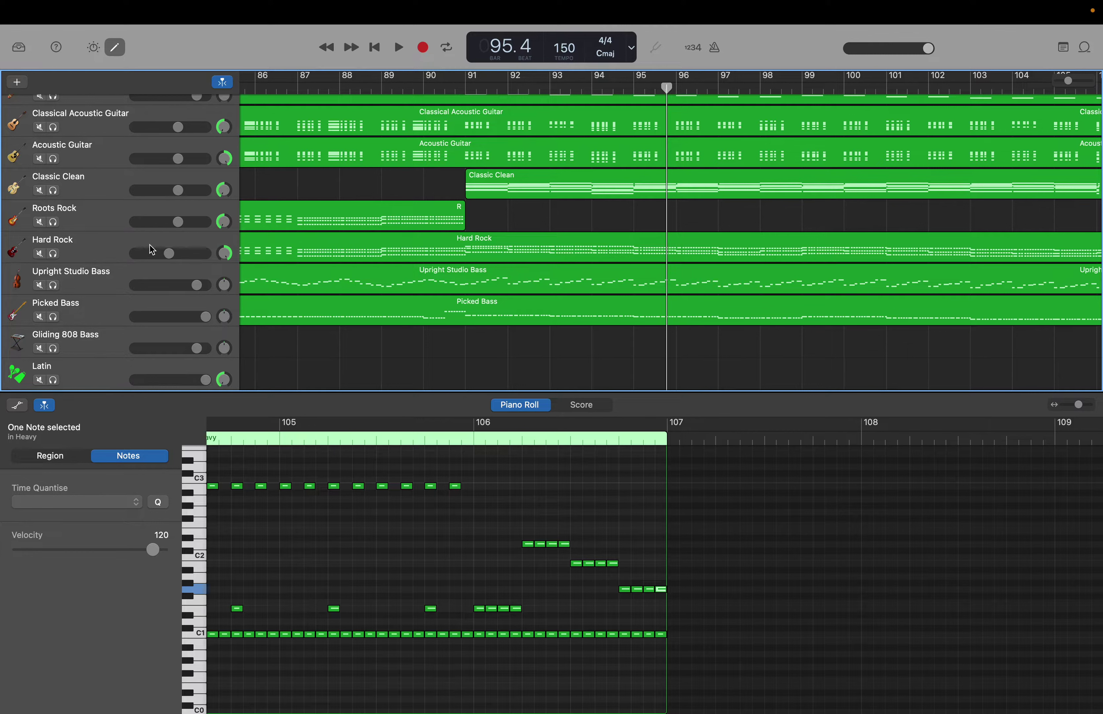
Set the Roots Rock and Classic Clean guitar track volumes to -6 dB.
{"action": "double_click", "coordinate": [147, 225]}
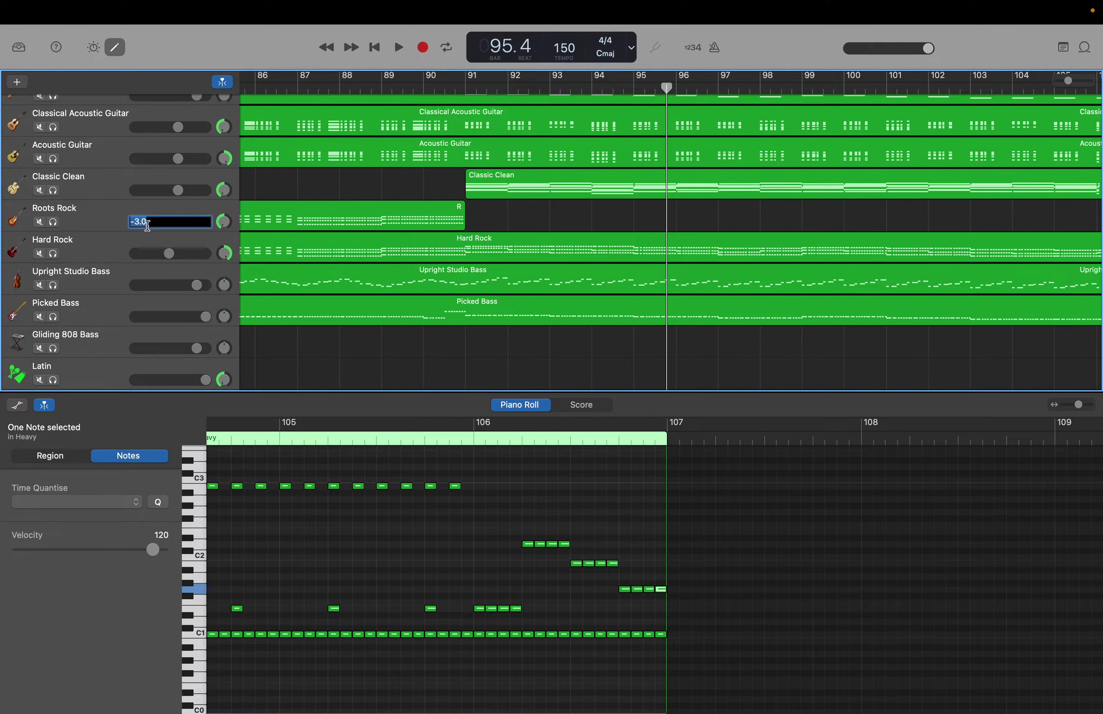
{"action": "type", "text": "-6"}
{"action": "key", "text": "Return"}
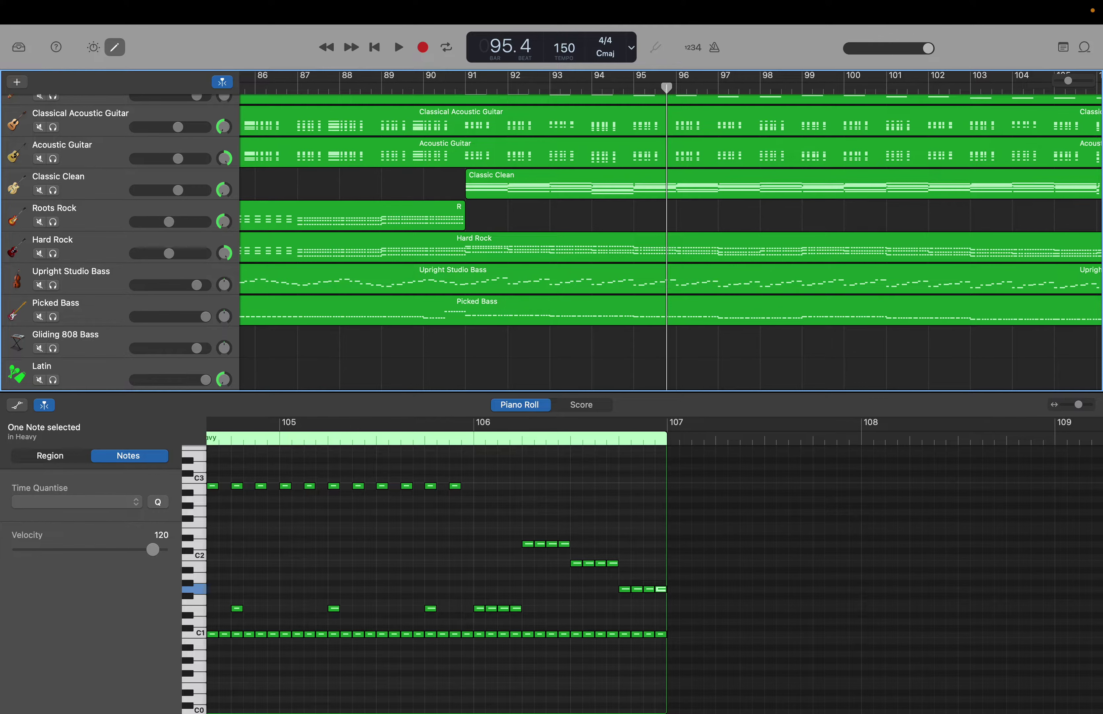
{"action": "double_click", "coordinate": [151, 190]}
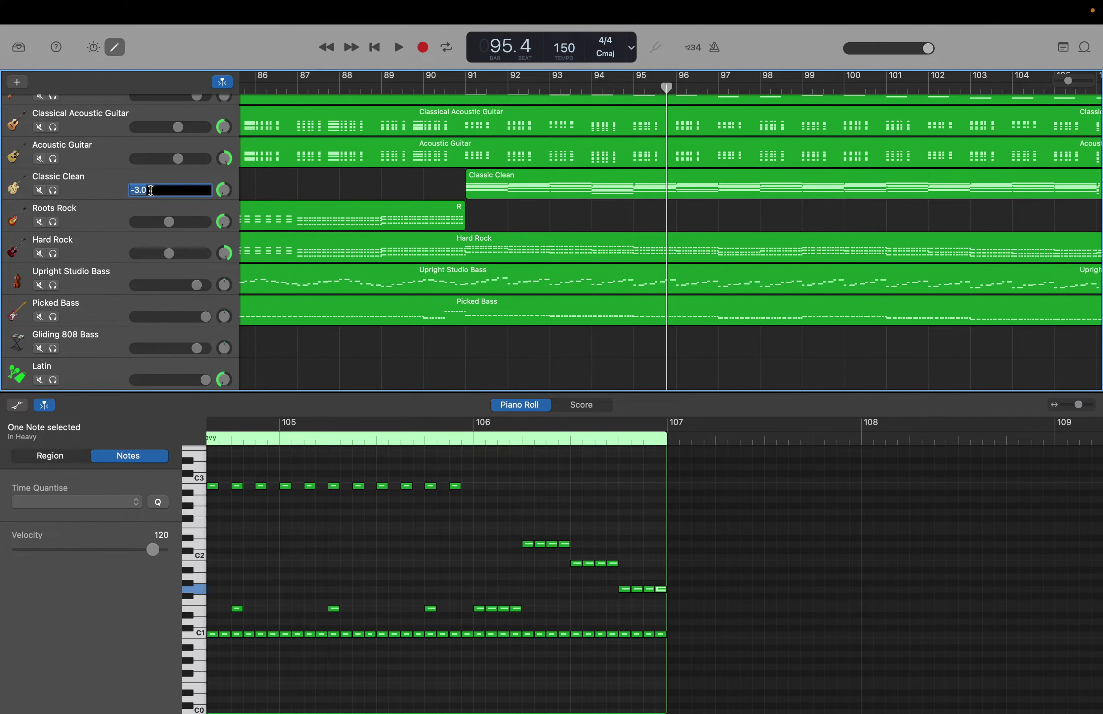
{"action": "type", "text": "-6"}
{"action": "key", "text": "Return"}
Set the Acoustic Guitar and Classical Acoustic Guitar track volumes to -6 dB.
{"action": "scroll", "coordinate": [70, 165], "scroll_direction": "up", "scroll_amount": 5}
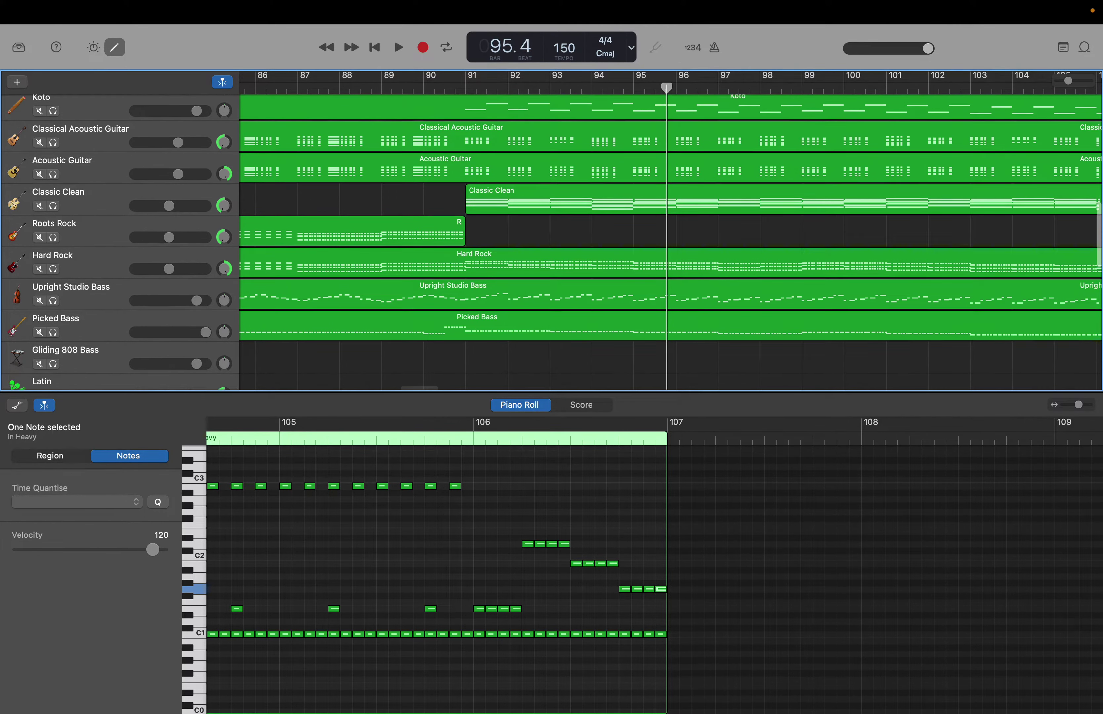
{"action": "double_click", "coordinate": [139, 264]}
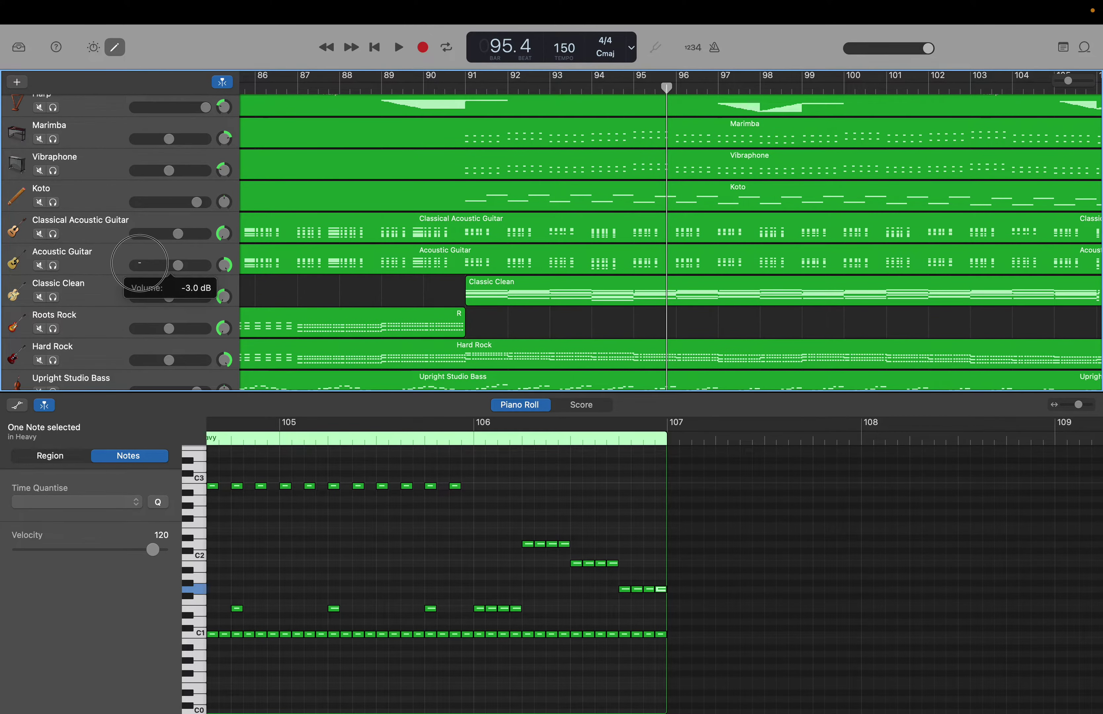
{"action": "type", "text": "-"}
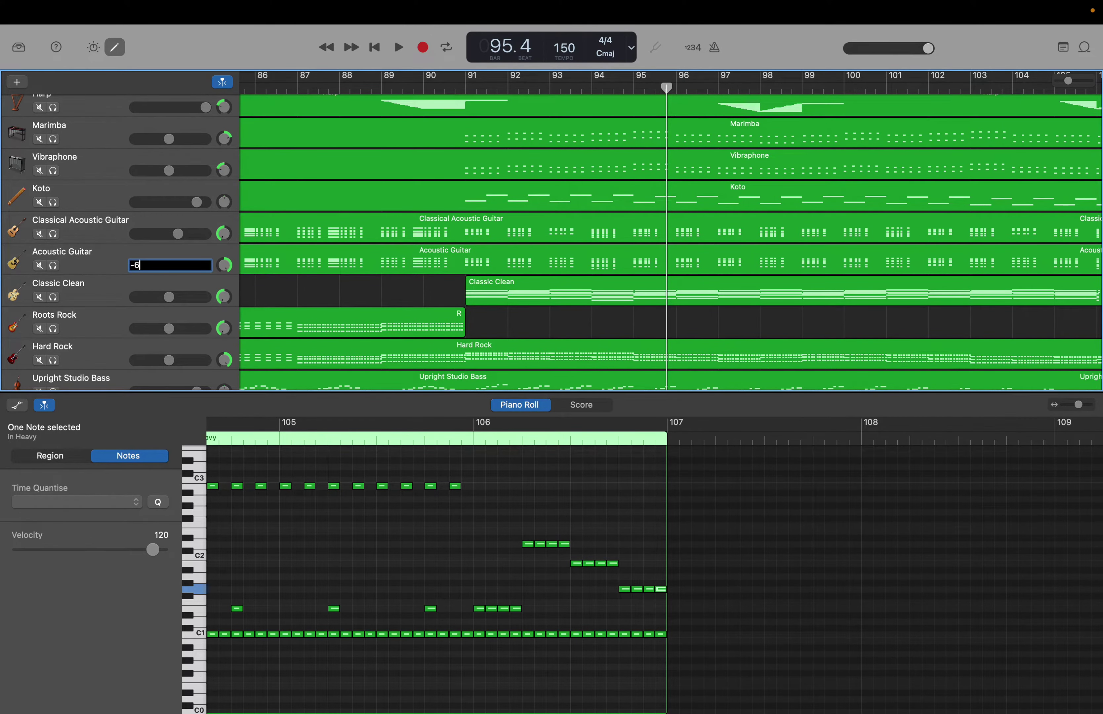
{"action": "type", "text": "6"}
{"action": "key", "text": "Return"}
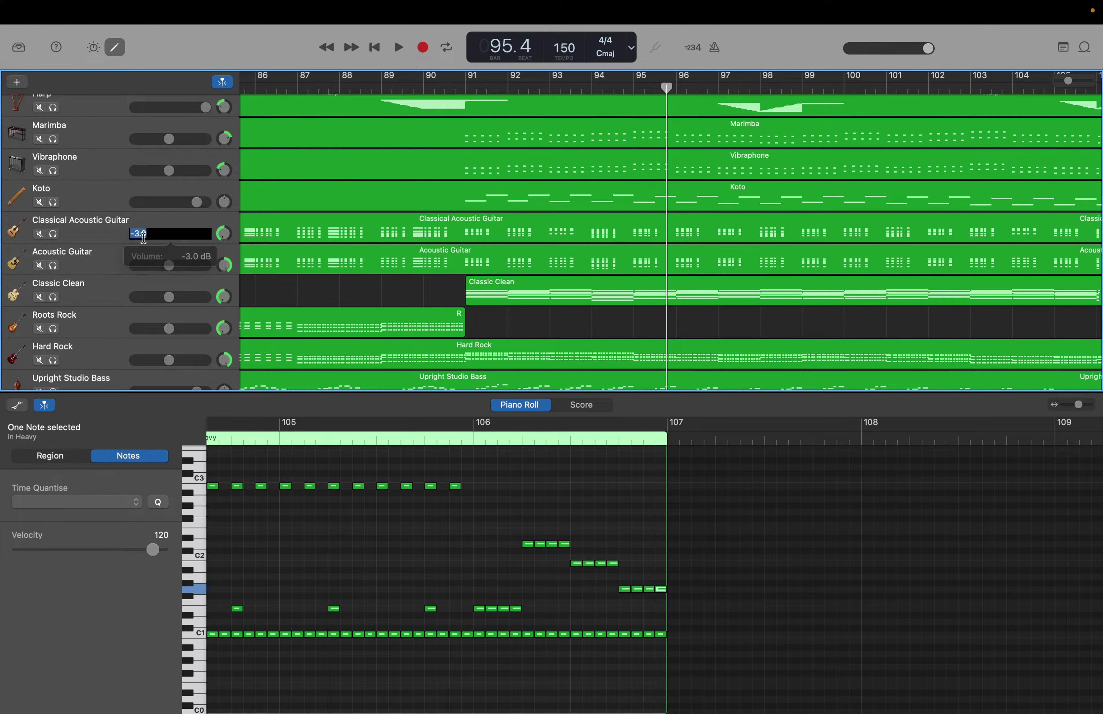
{"action": "double_click", "coordinate": [144, 239]}
{"action": "type", "text": "-6"}
{"action": "key", "text": "Return"}
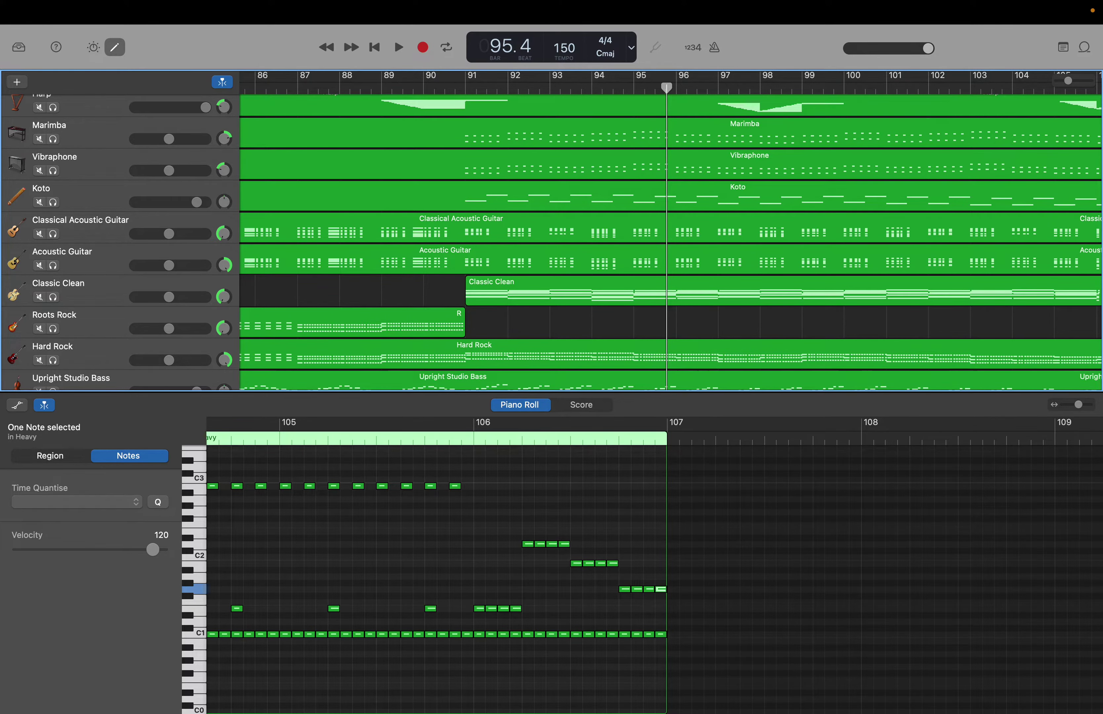
Check the Koto track's volume and set the Vibraphone volume to -3 dB.
{"action": "scroll", "coordinate": [146, 258], "scroll_direction": "up", "scroll_amount": 3}
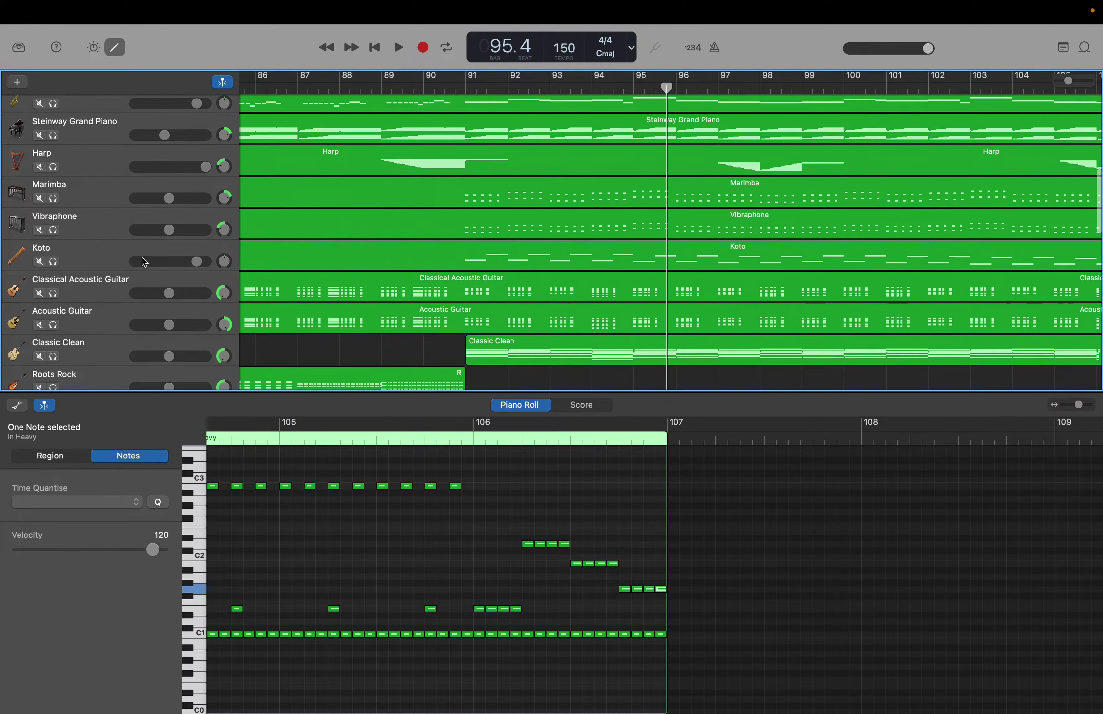
{"action": "double_click", "coordinate": [145, 262]}
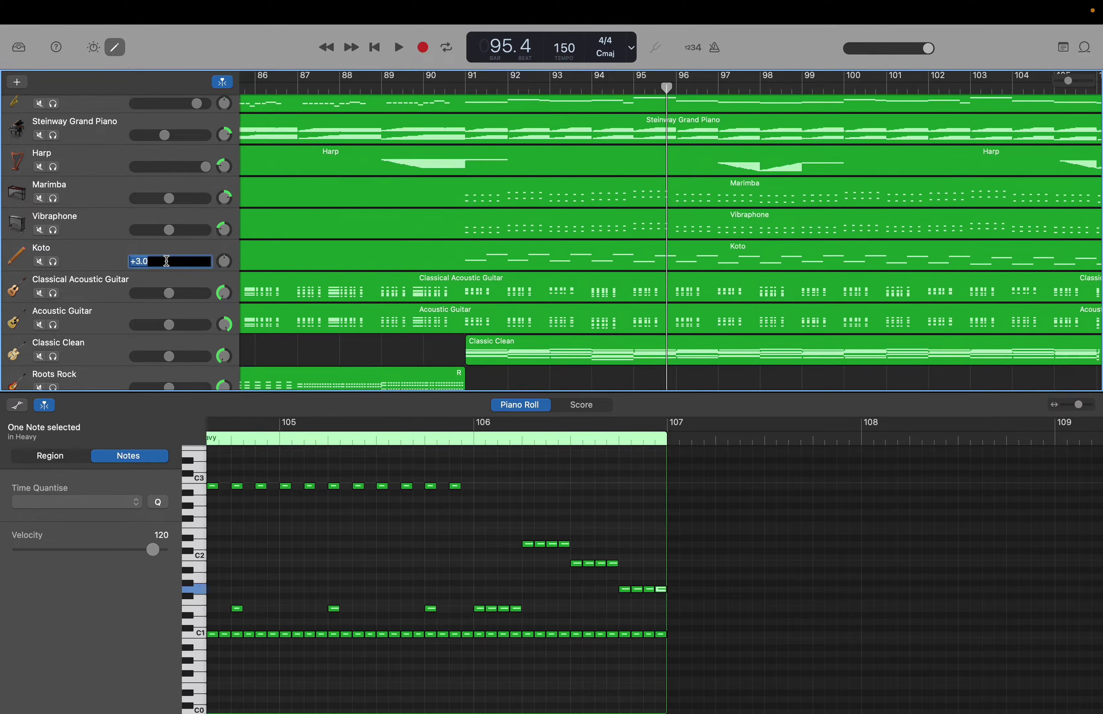
{"action": "key", "text": "Return"}
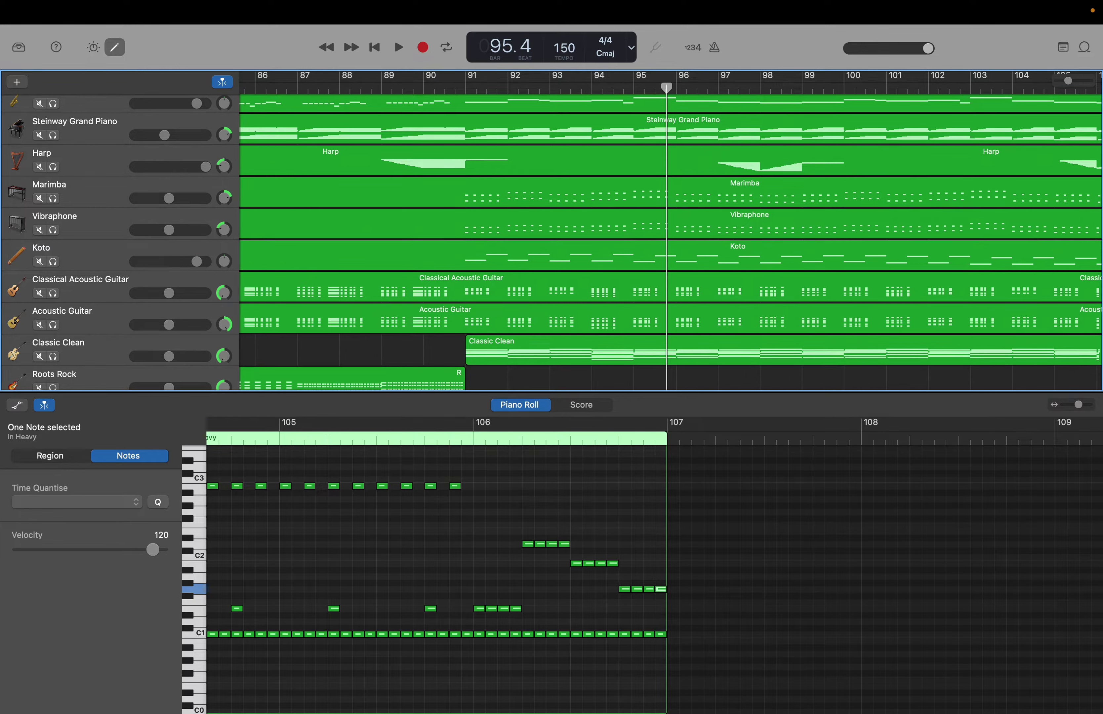
{"action": "double_click", "coordinate": [150, 234]}
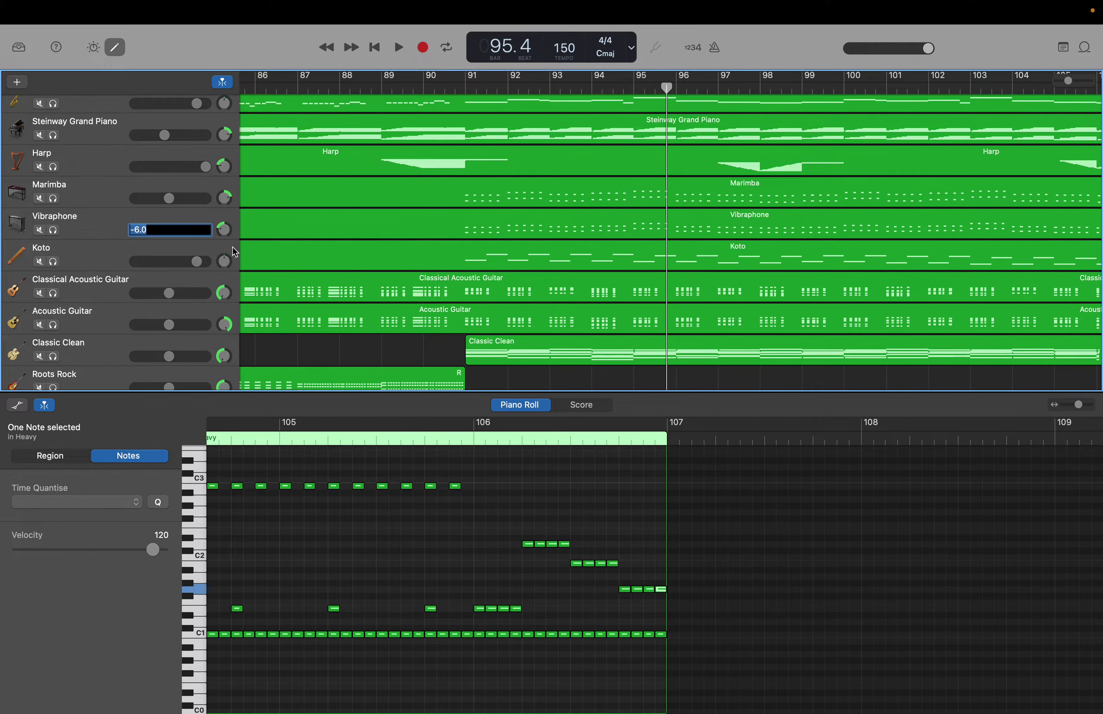
{"action": "type", "text": "-3"}
{"action": "key", "text": "Return"}
Set the Marimba volume to -9 dB and solo the Marimba track.
{"action": "scroll", "coordinate": [252, 266], "scroll_direction": "up", "scroll_amount": 3}
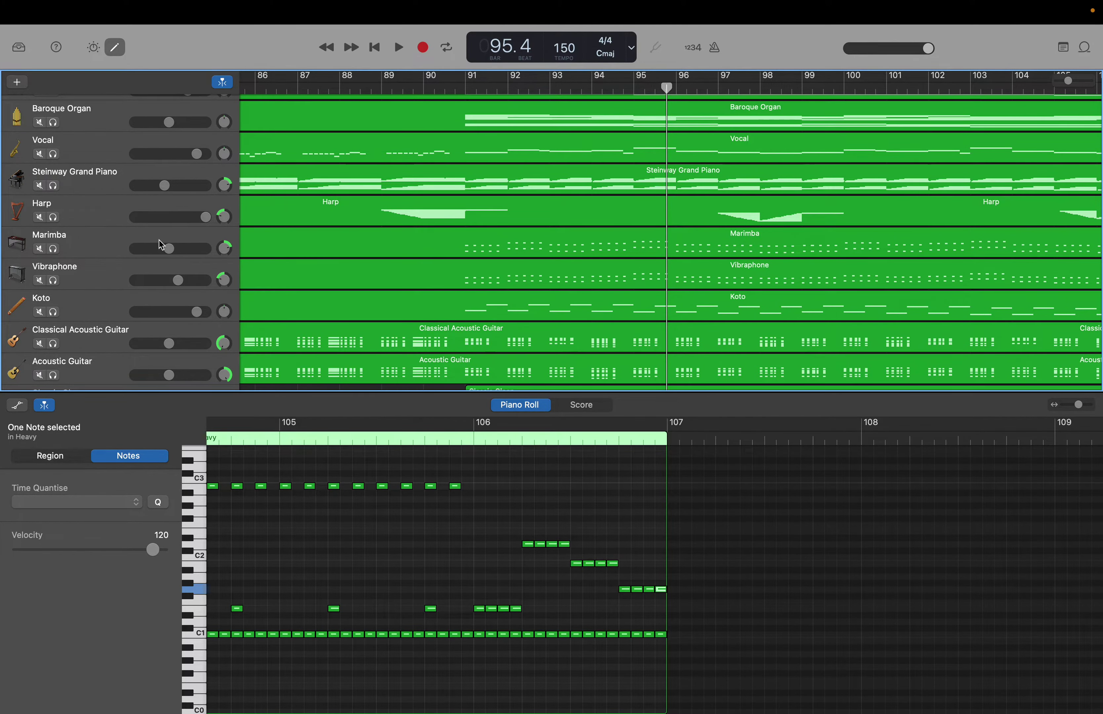
{"action": "double_click", "coordinate": [153, 252]}
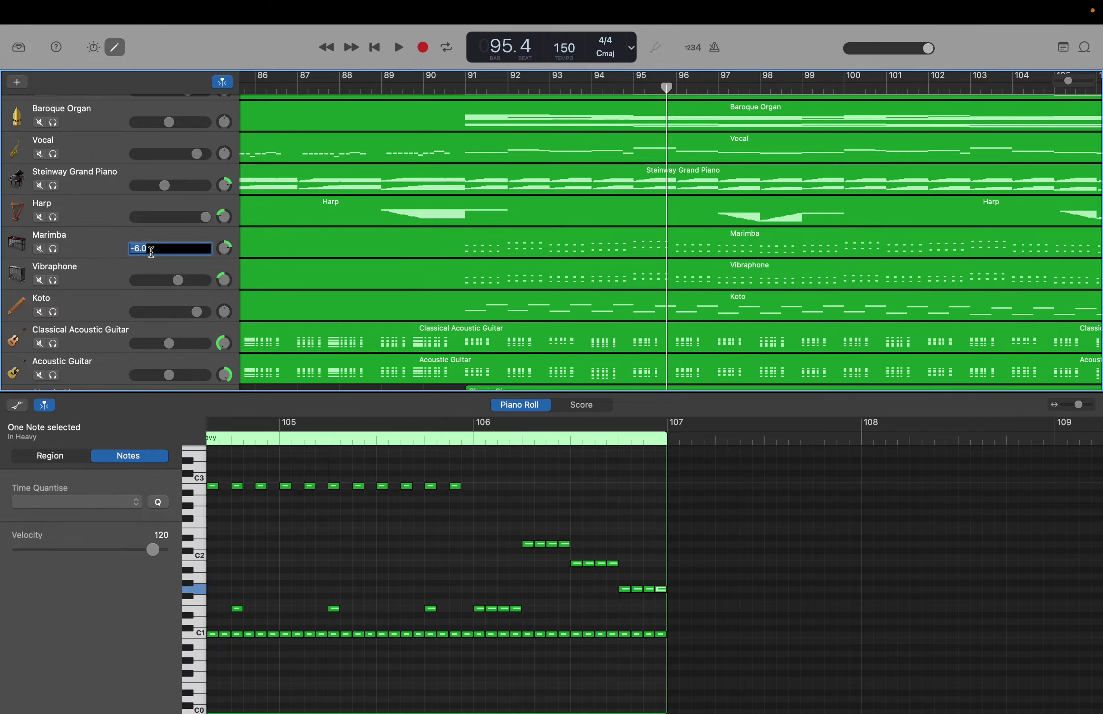
{"action": "type", "text": "-9"}
{"action": "key", "text": "Return"}
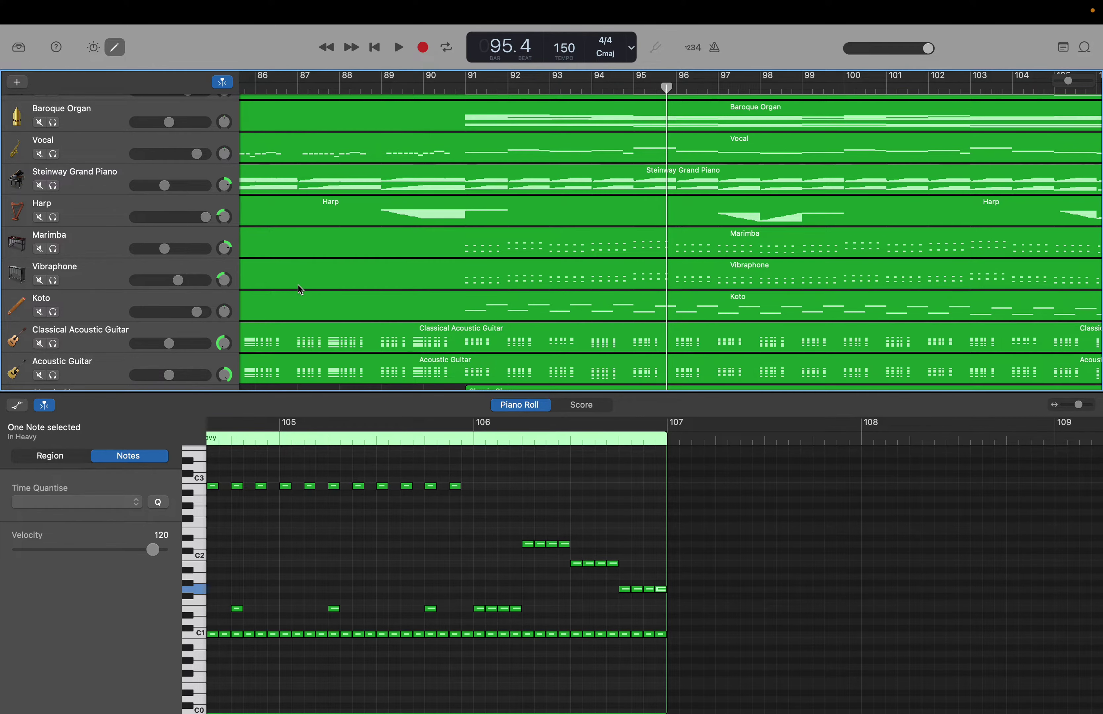
{"action": "left_click", "coordinate": [62, 252]}
{"action": "left_click", "coordinate": [54, 250]}
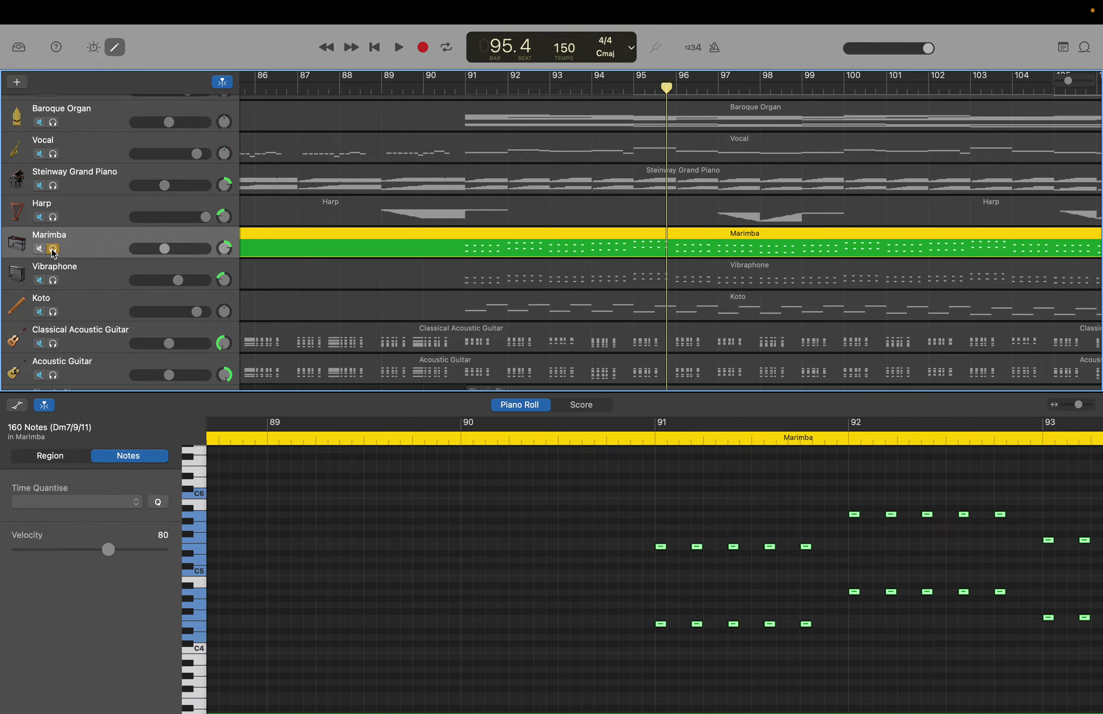
Solo the Vibraphone alongside the Marimba, play both together from bar 95, and unsolo both tracks after listening.
{"action": "left_click", "coordinate": [54, 281]}
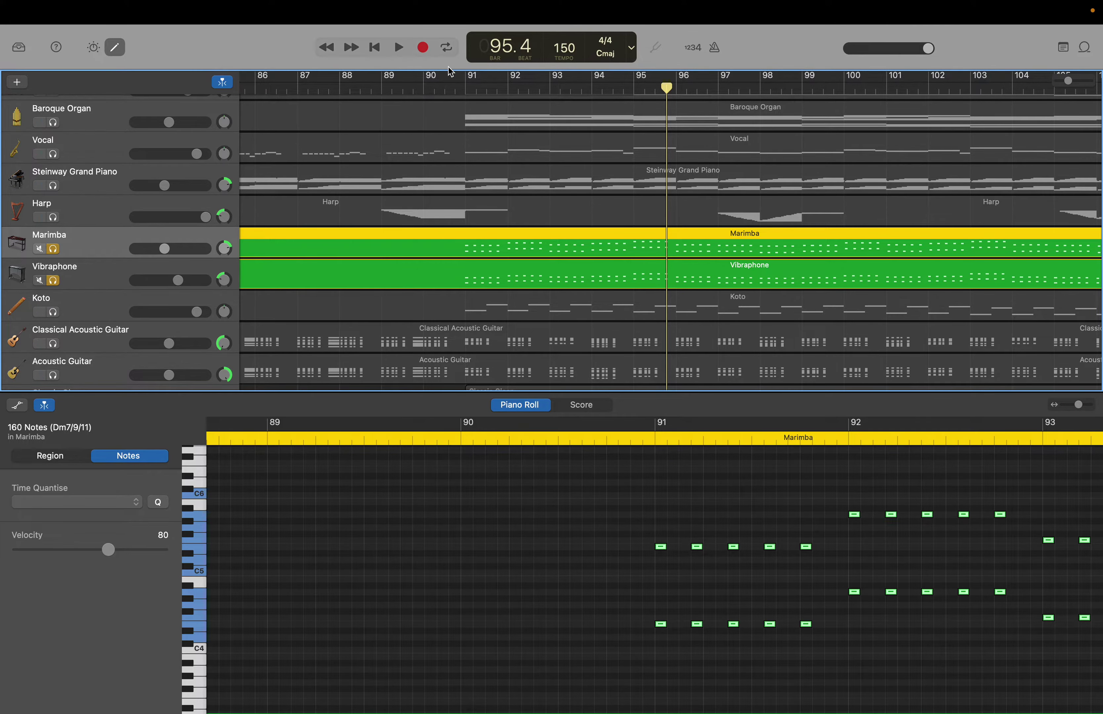
{"action": "left_click", "coordinate": [400, 51]}
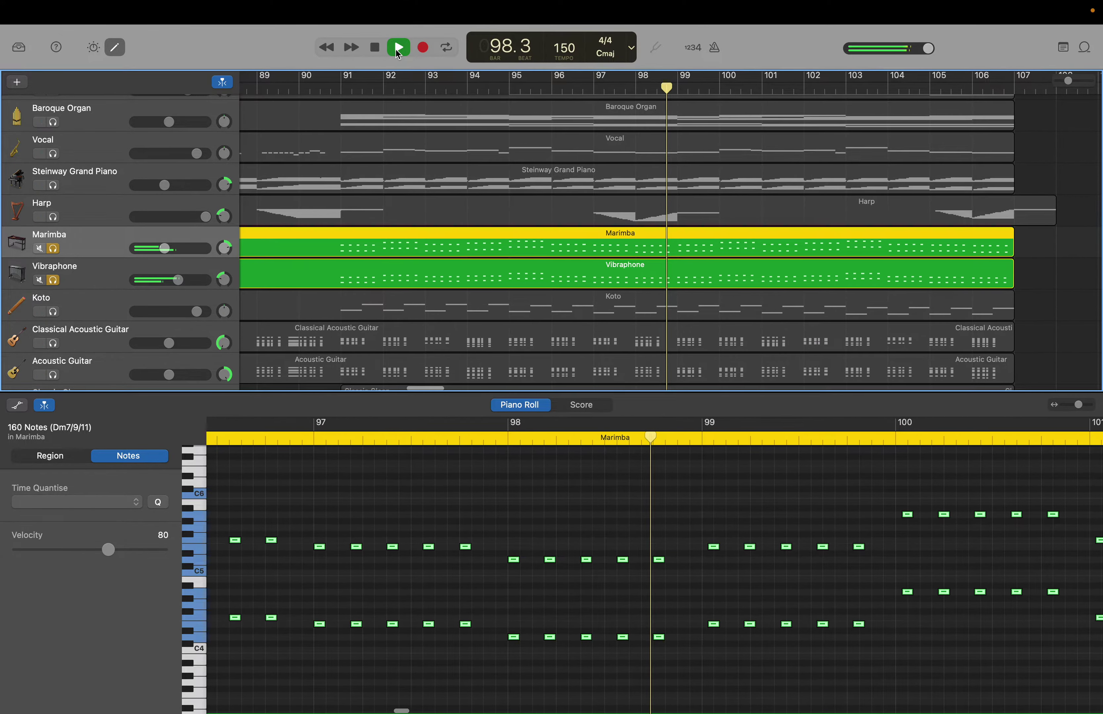
{"action": "mouse_move", "coordinate": [212, 5]}
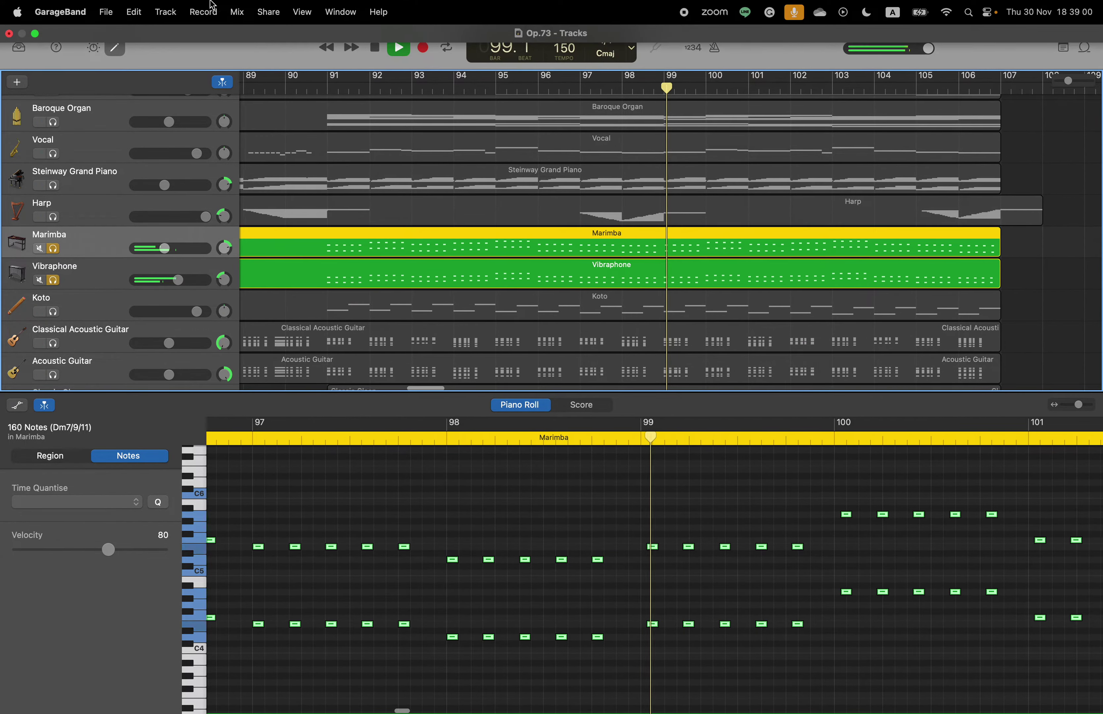
{"action": "left_click", "coordinate": [375, 52]}
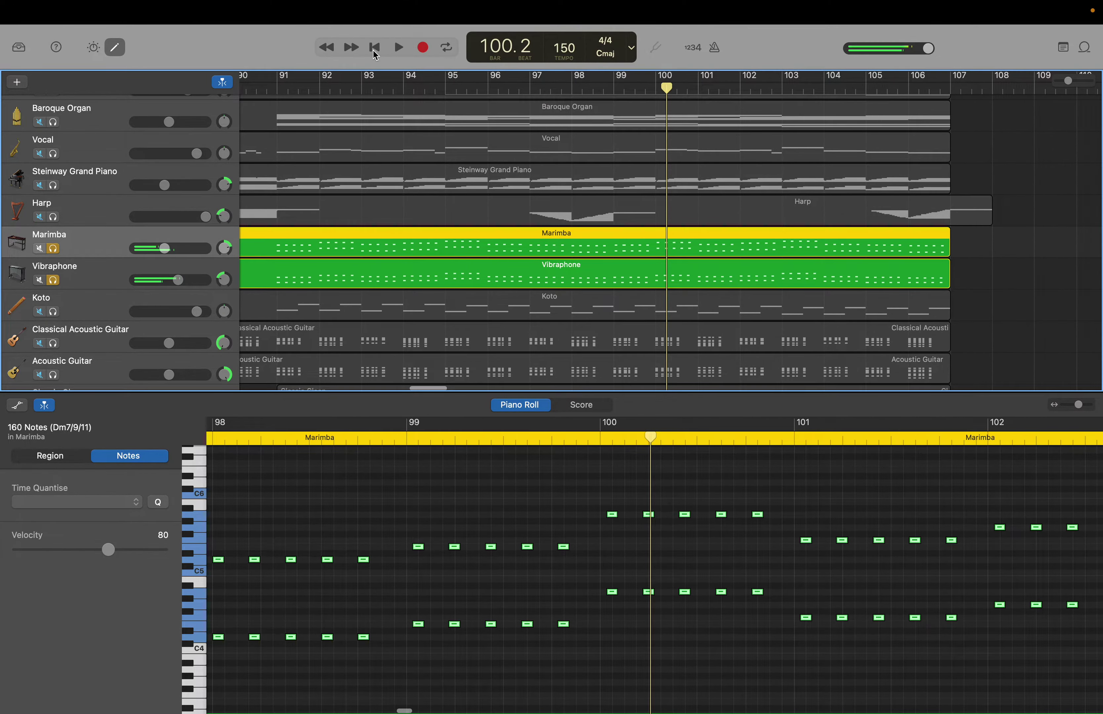
{"action": "left_click", "coordinate": [53, 280]}
{"action": "left_click", "coordinate": [53, 248]}
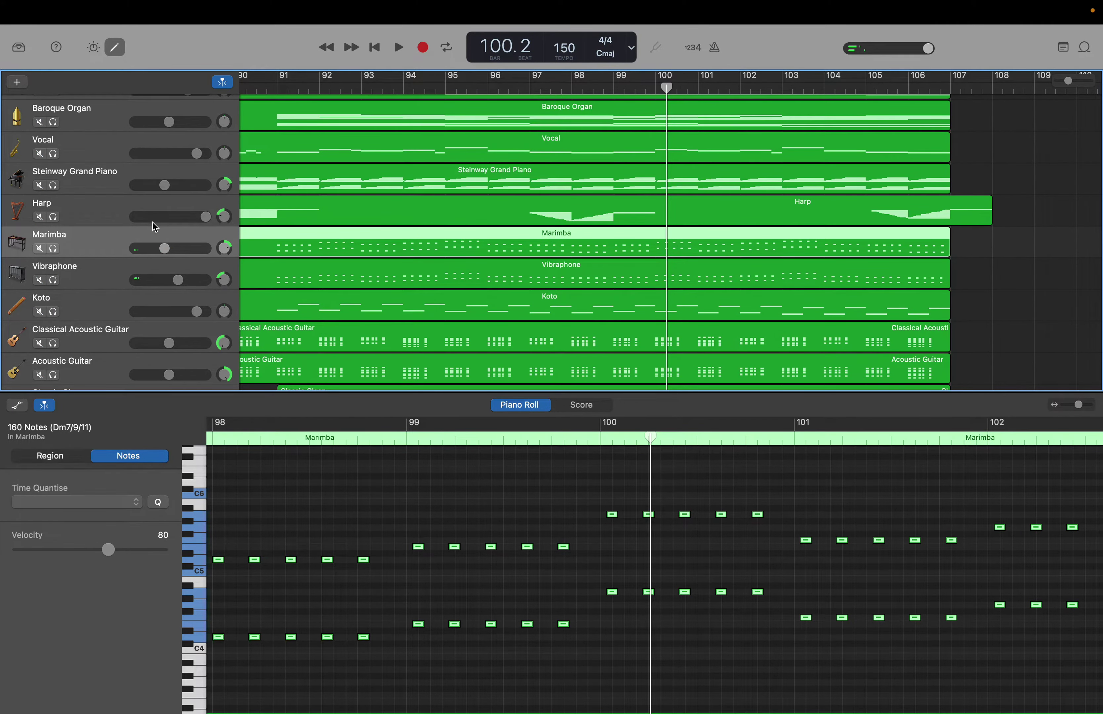
Set the Harp track's volume to +3 dB and check the Steinway Grand Piano's volume.
{"action": "double_click", "coordinate": [153, 220]}
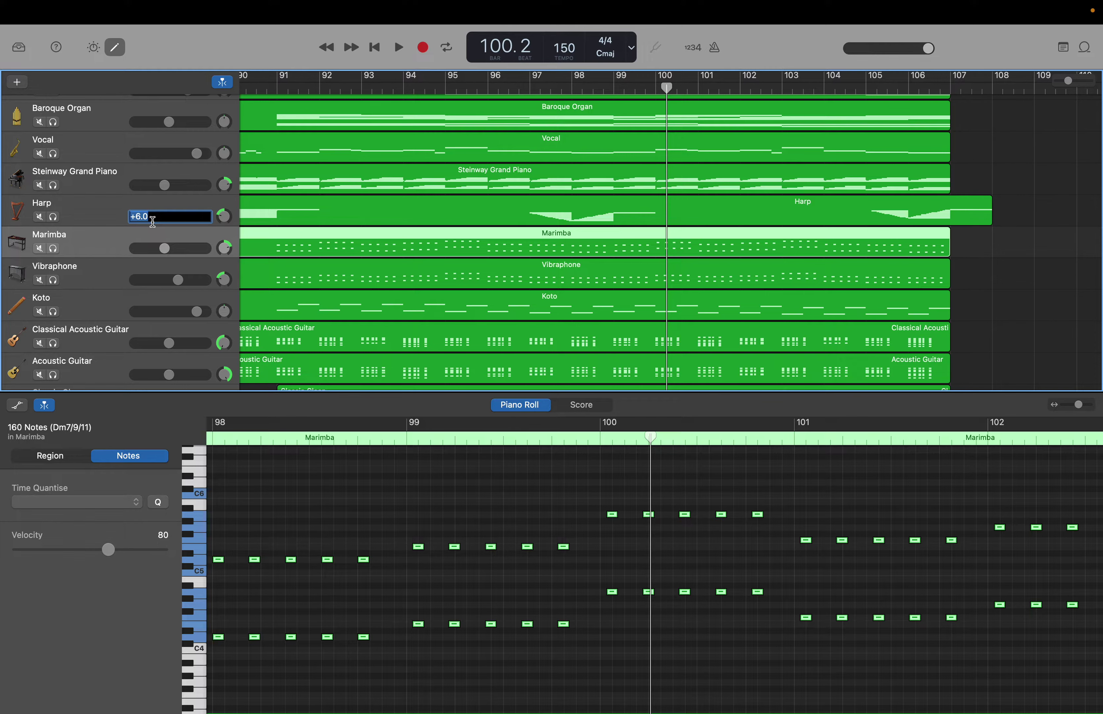
{"action": "key", "text": "Return"}
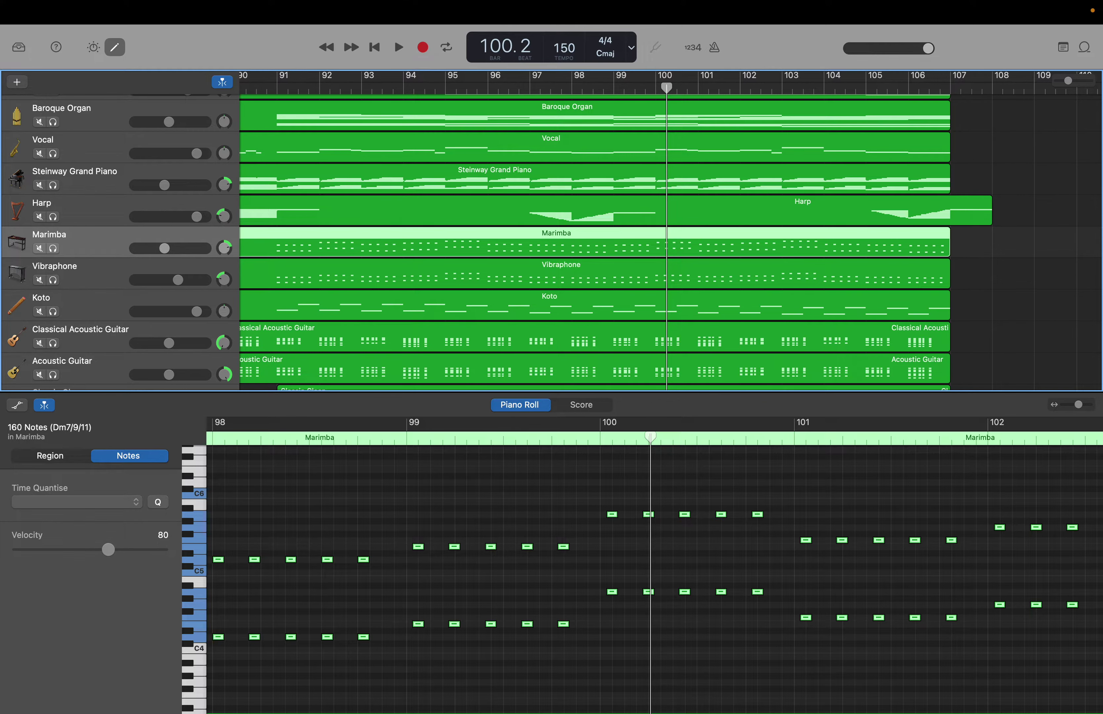
{"action": "scroll", "coordinate": [153, 222], "scroll_direction": "up", "scroll_amount": 2}
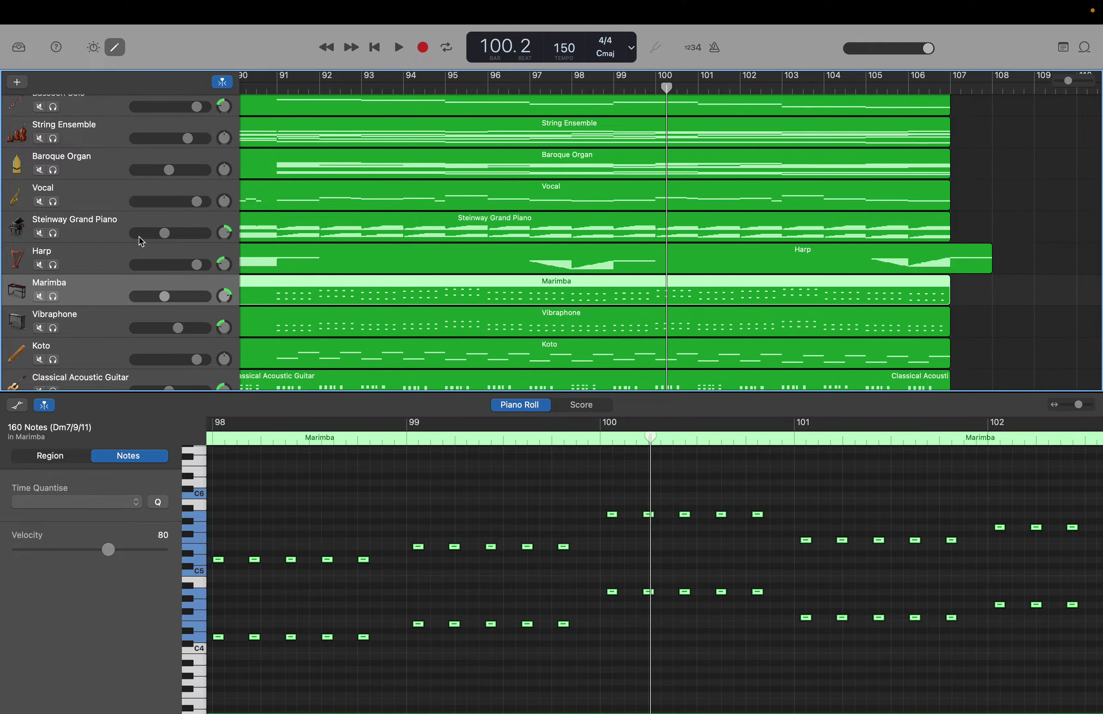
{"action": "double_click", "coordinate": [139, 233]}
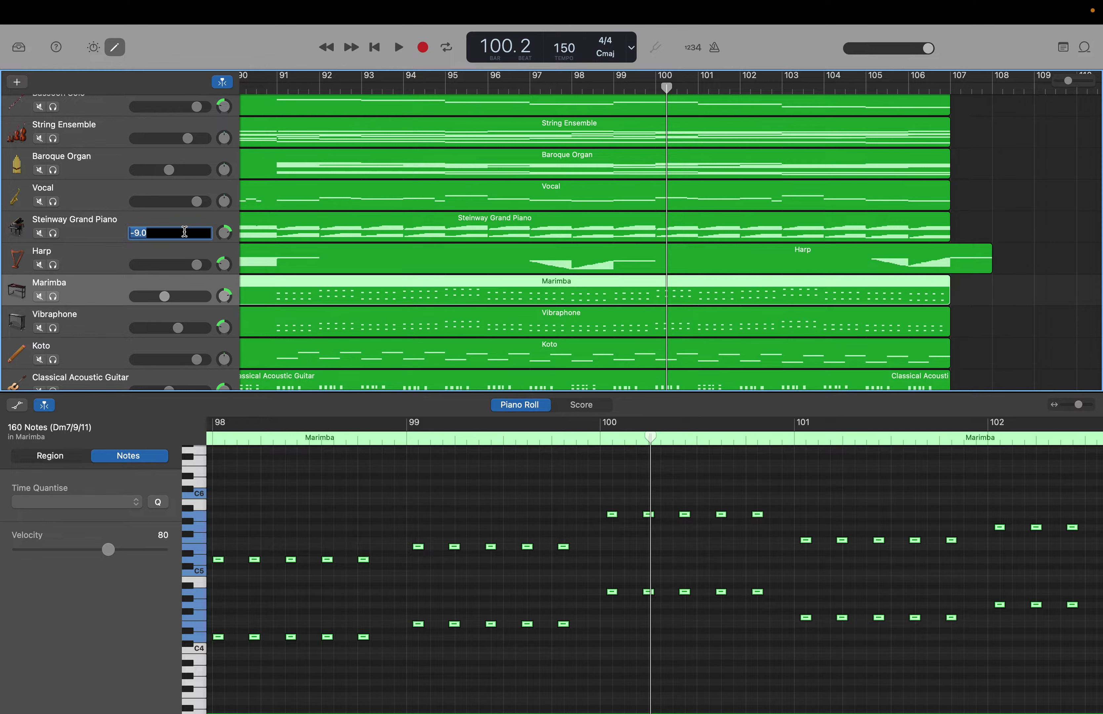
{"action": "key", "text": "Return"}
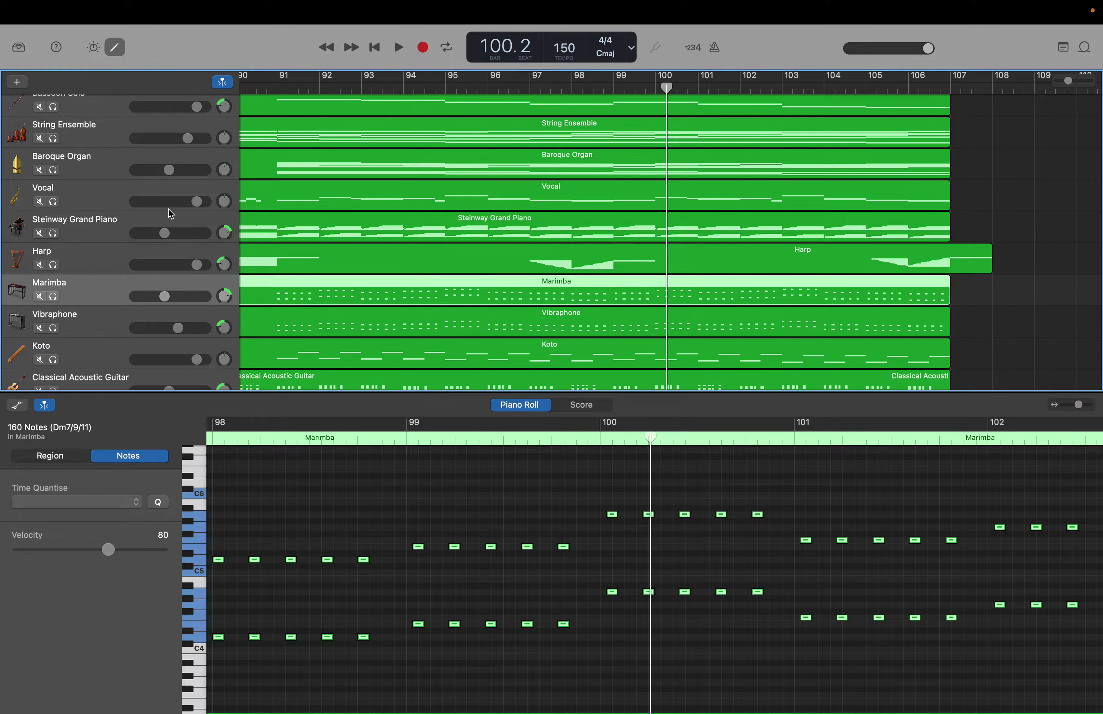
Check the Vocal track's volume and set the Baroque Organ volume to -9 dB.
{"action": "left_click", "coordinate": [196, 202]}
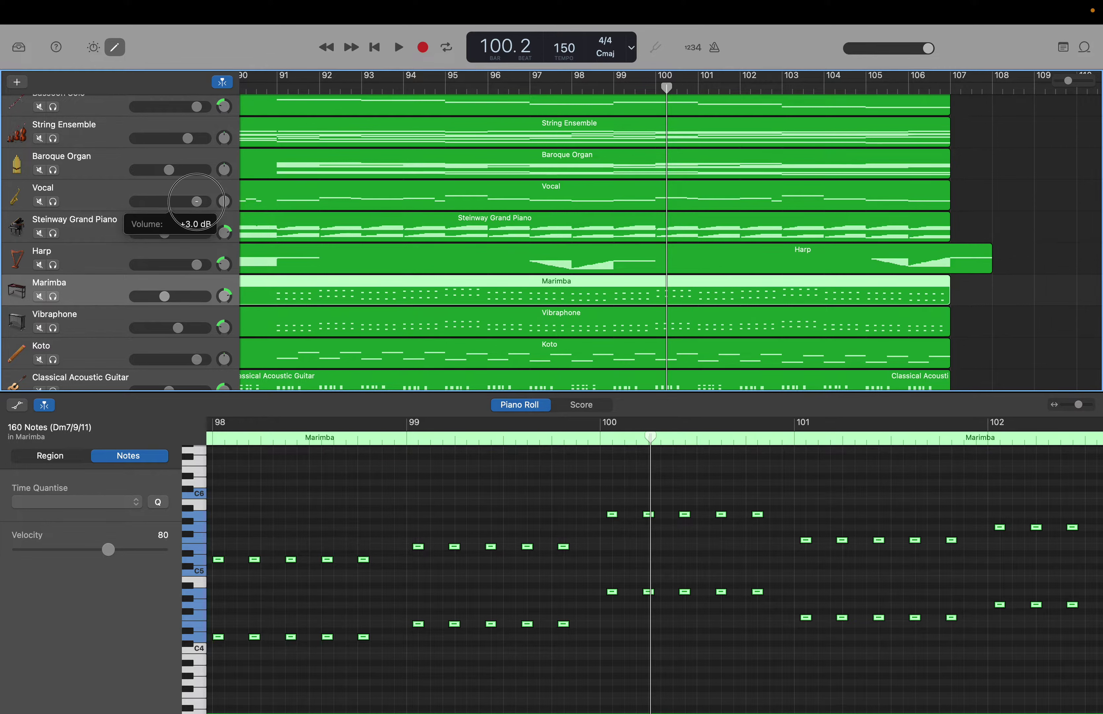
{"action": "left_click_drag", "start_coordinate": [196, 201], "coordinate": [197, 201]}
{"action": "double_click", "coordinate": [148, 170]}
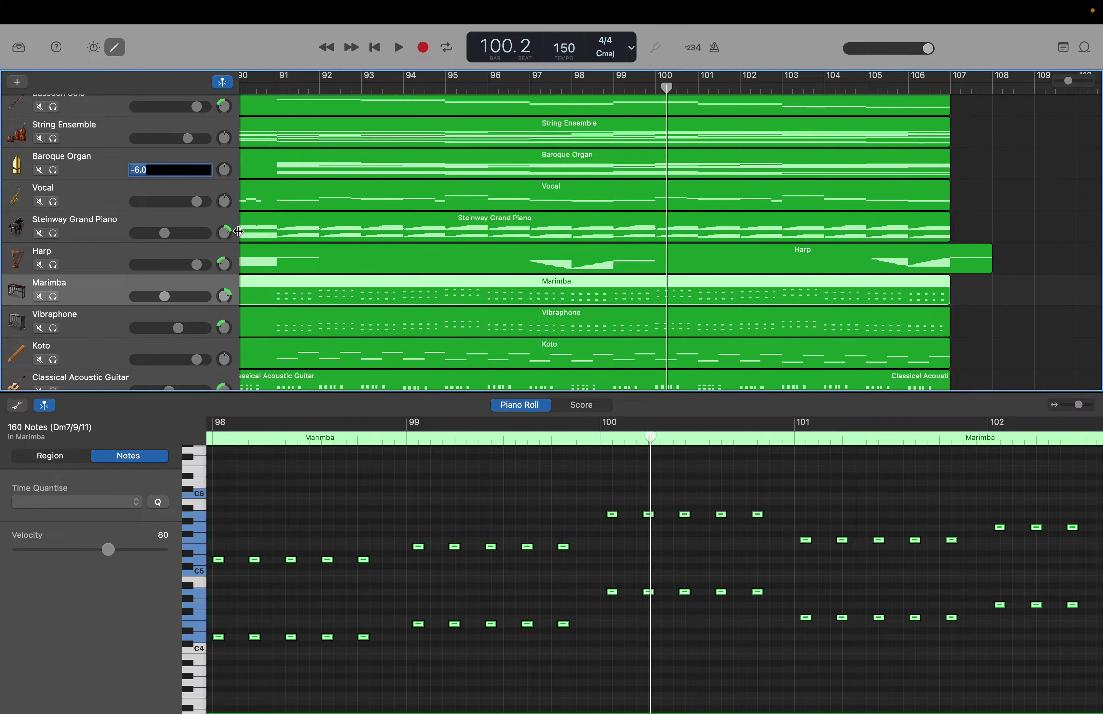
{"action": "key", "text": "Return"}
Set the String Ensemble track volume to -3 dB and the Bassoon Solo volume to 0 dB.
{"action": "scroll", "coordinate": [238, 232], "scroll_direction": "up", "scroll_amount": 3}
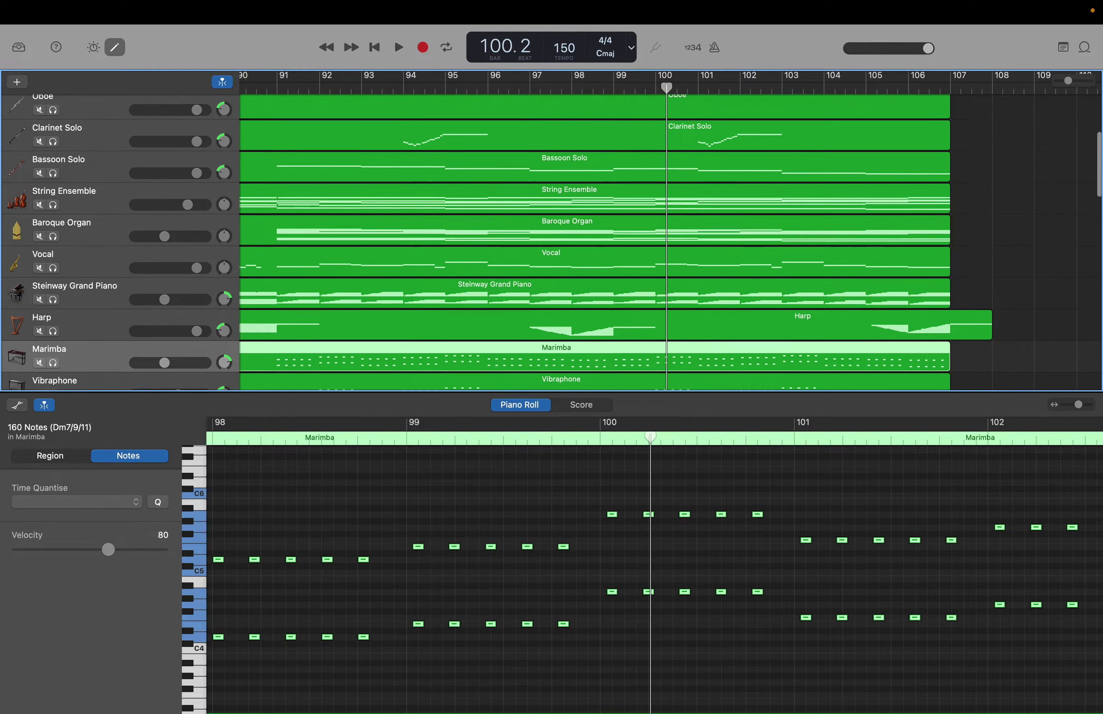
{"action": "double_click", "coordinate": [169, 209]}
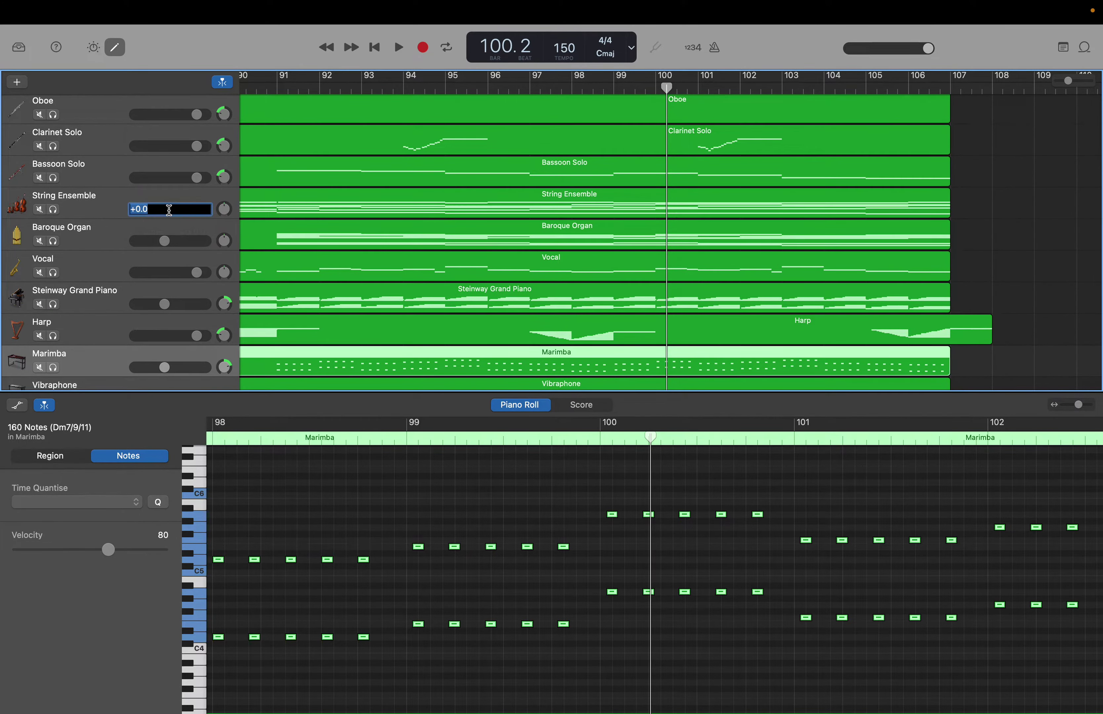
{"action": "type", "text": "-3"}
{"action": "key", "text": "Return"}
{"action": "scroll", "coordinate": [211, 196], "scroll_direction": "up", "scroll_amount": 5}
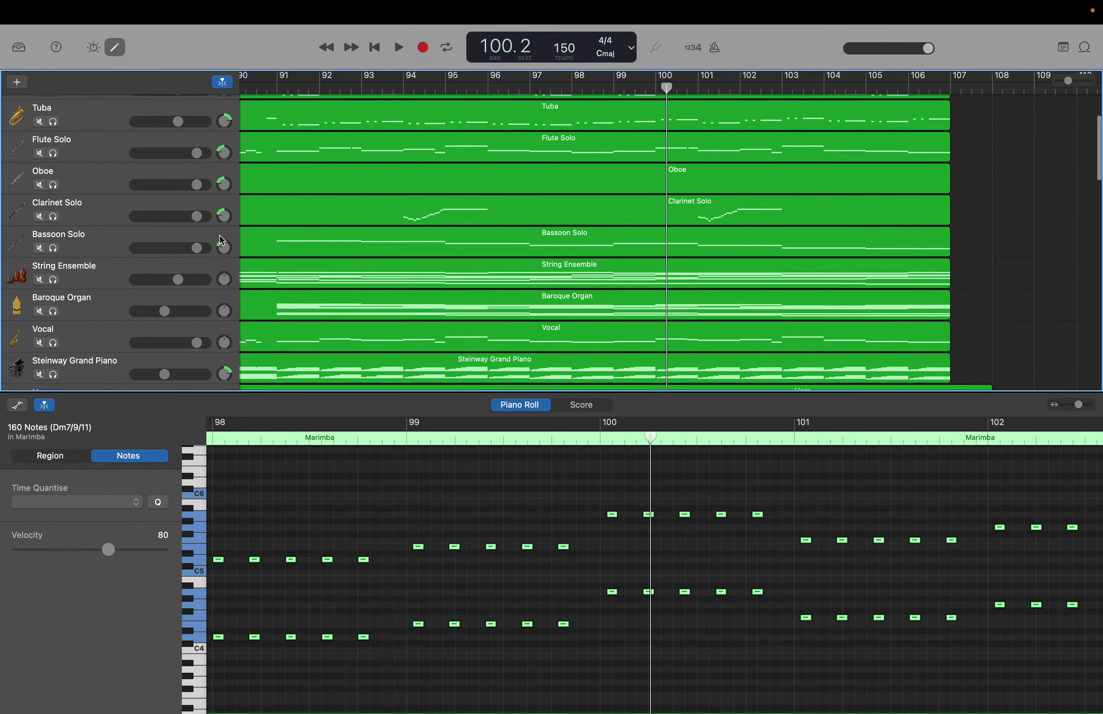
{"action": "double_click", "coordinate": [178, 266]}
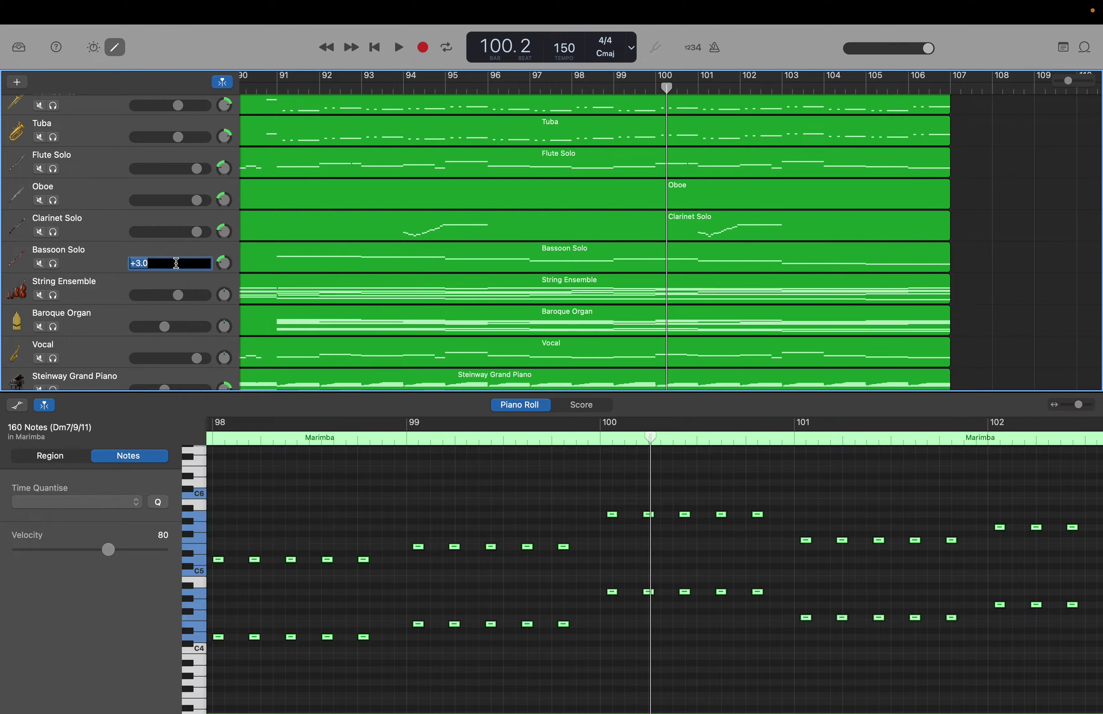
{"action": "type", "text": "0"}
{"action": "key", "text": "Return"}
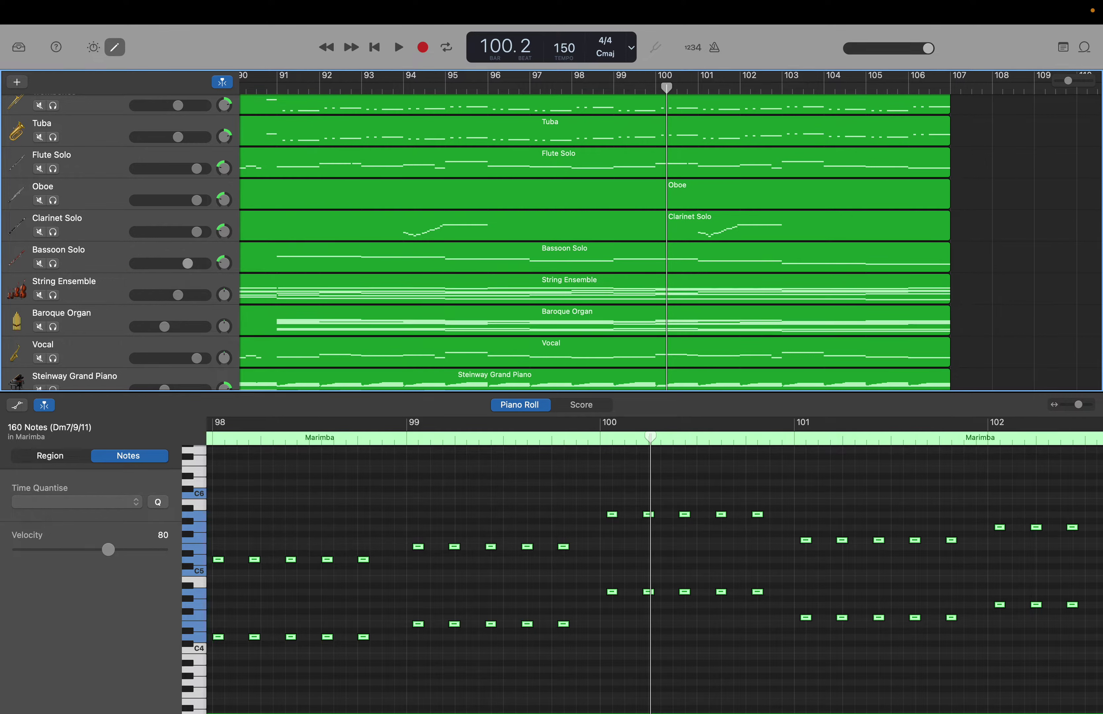
Set the Clarinet Solo and Oboe track volumes to 0 dB and check the Flute Solo's volume.
{"action": "double_click", "coordinate": [168, 235]}
{"action": "type", "text": "0"}
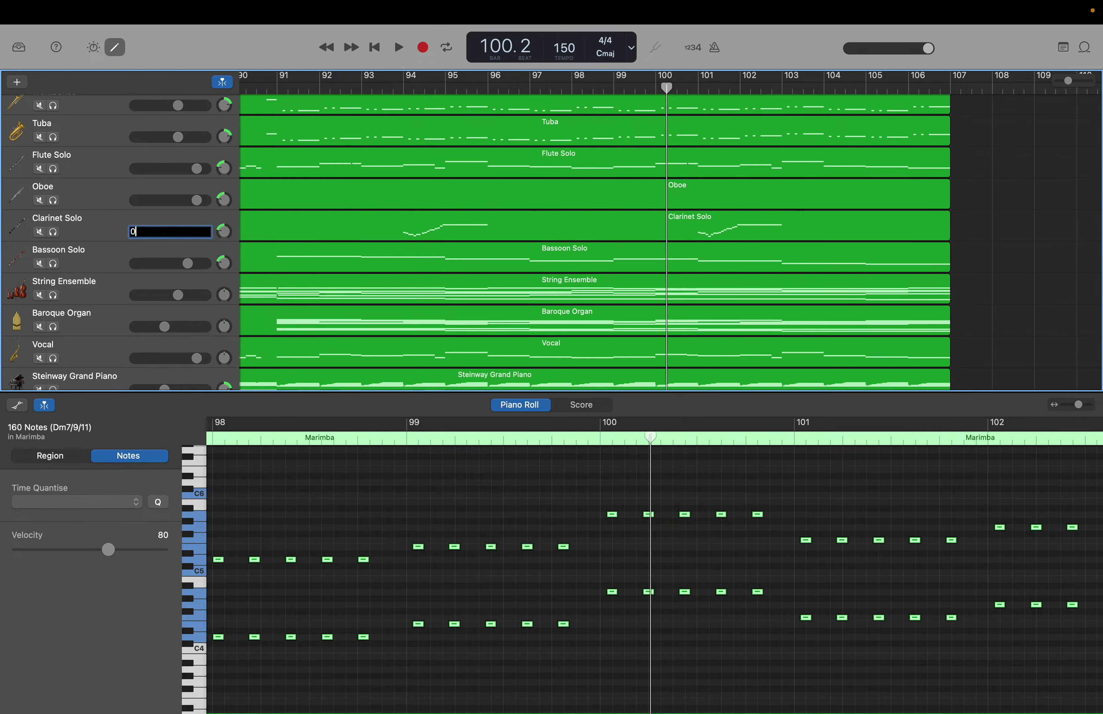
{"action": "key", "text": "Return"}
{"action": "double_click", "coordinate": [157, 207]}
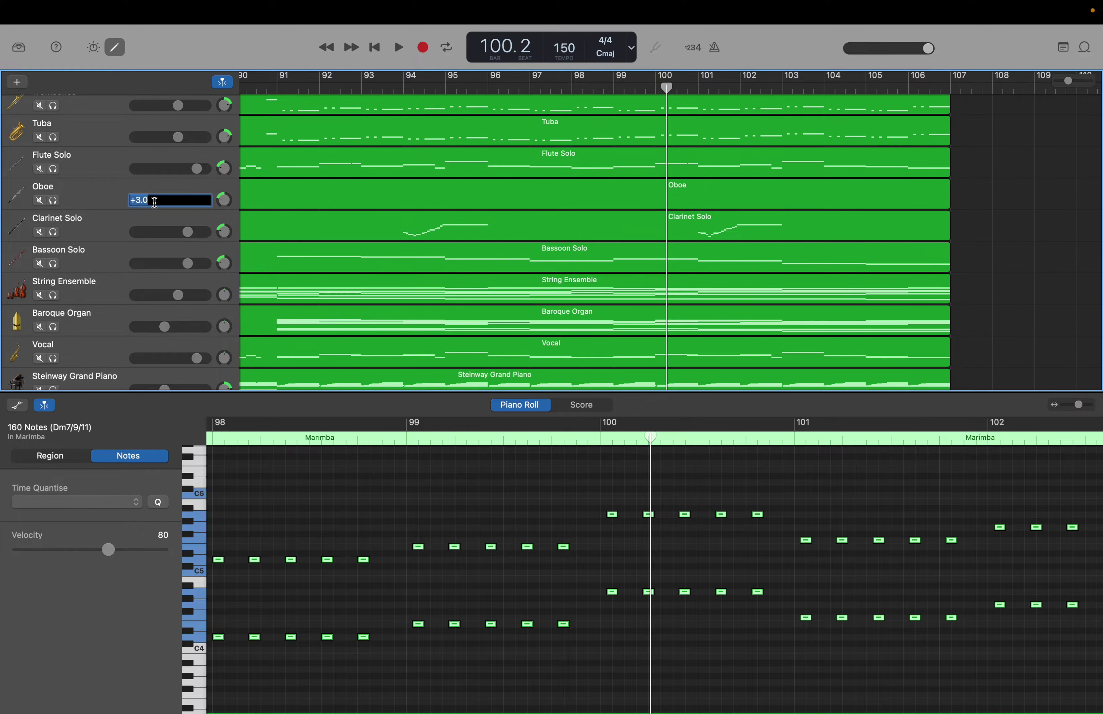
{"action": "type", "text": "0"}
{"action": "key", "text": "Return"}
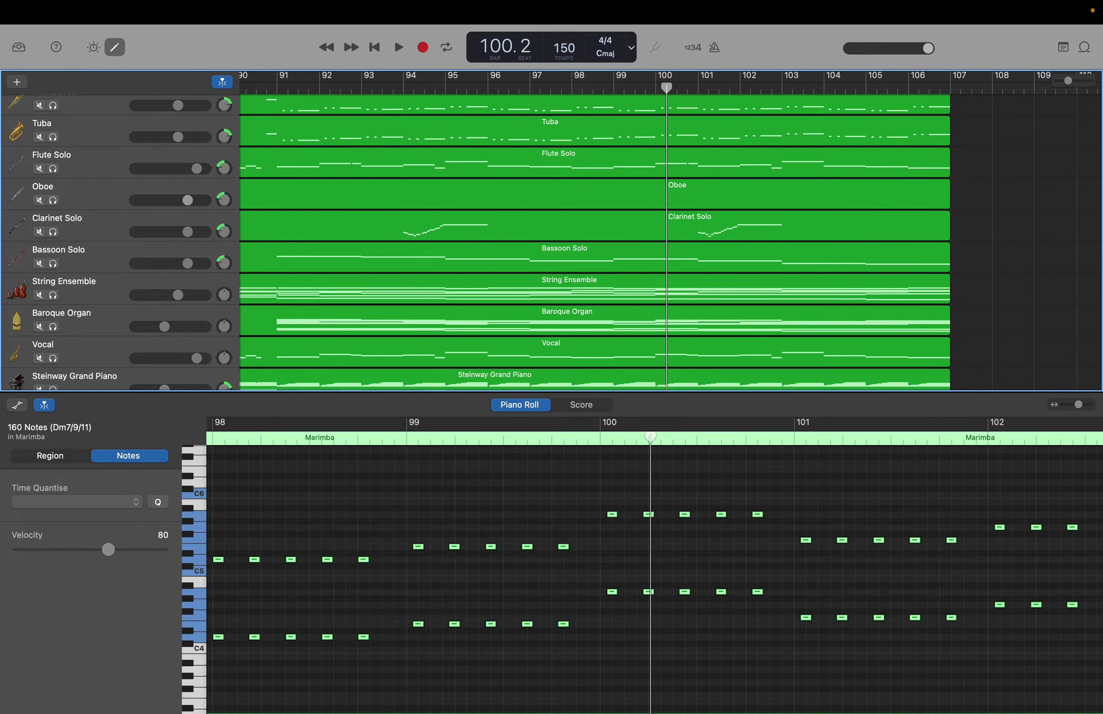
{"action": "double_click", "coordinate": [149, 170]}
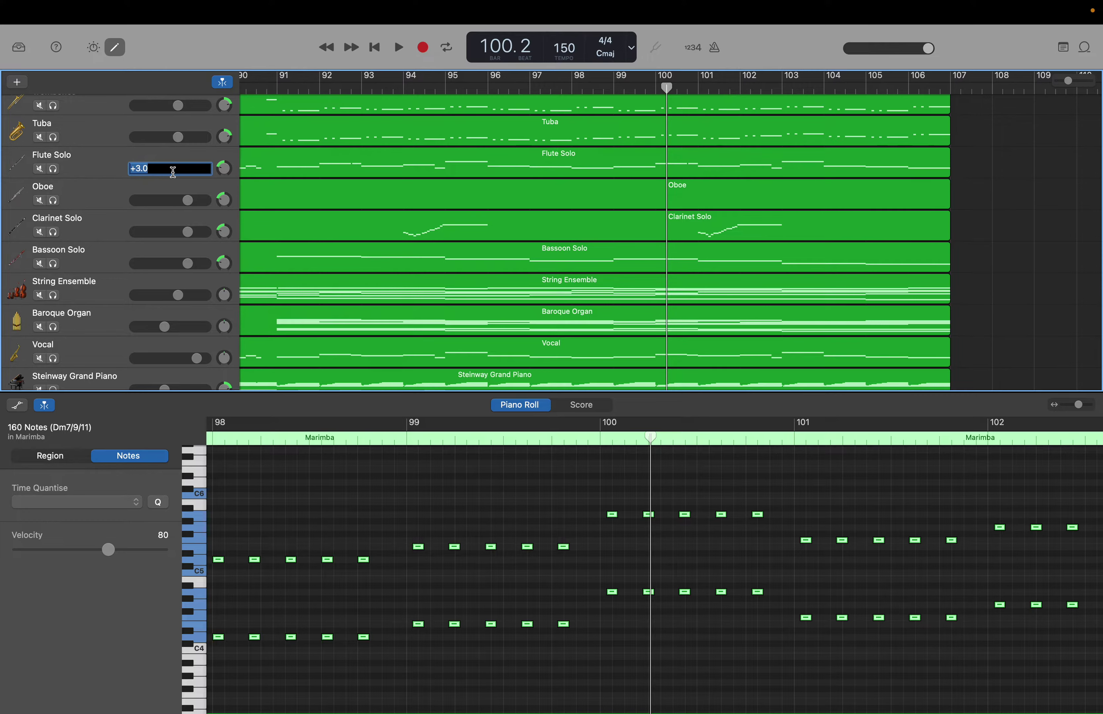
{"action": "key", "text": "Return"}
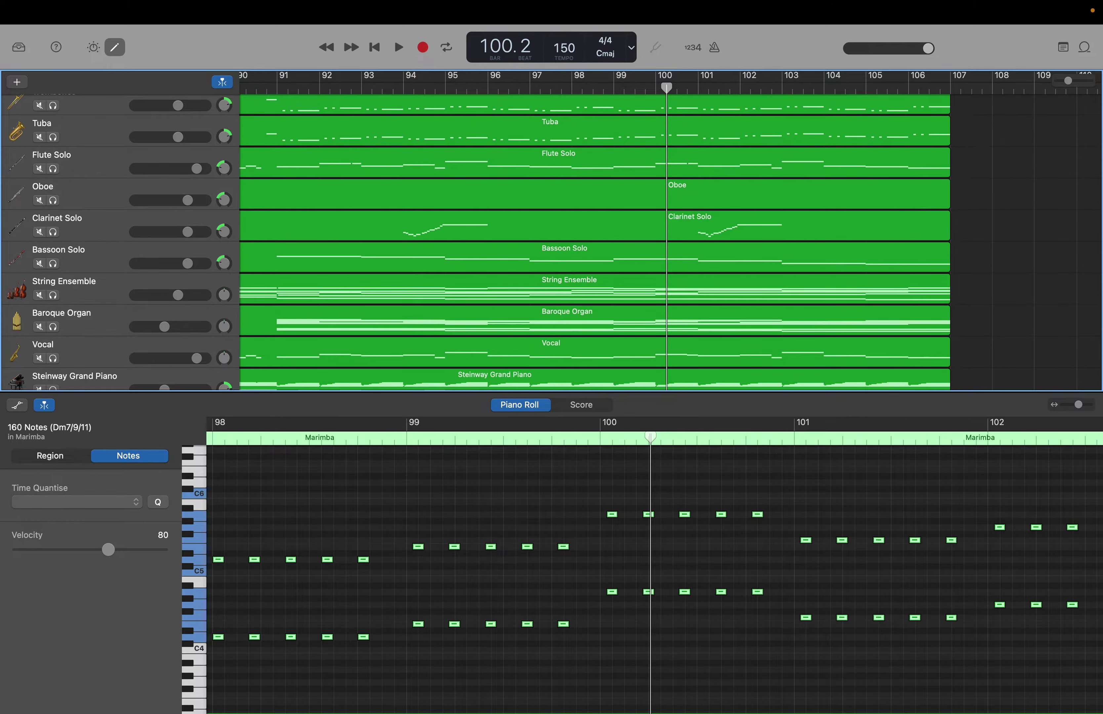
Set the Tuba and Trombones track volumes to -6 dB.
{"action": "scroll", "coordinate": [173, 172], "scroll_direction": "up", "scroll_amount": 3}
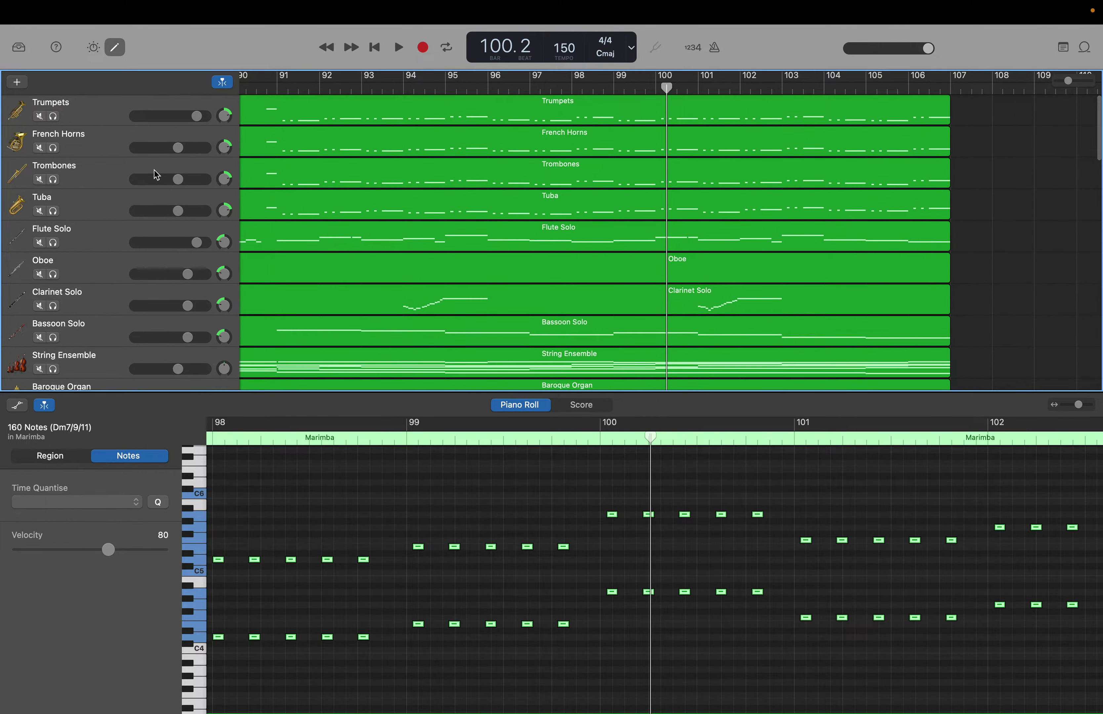
{"action": "double_click", "coordinate": [153, 211]}
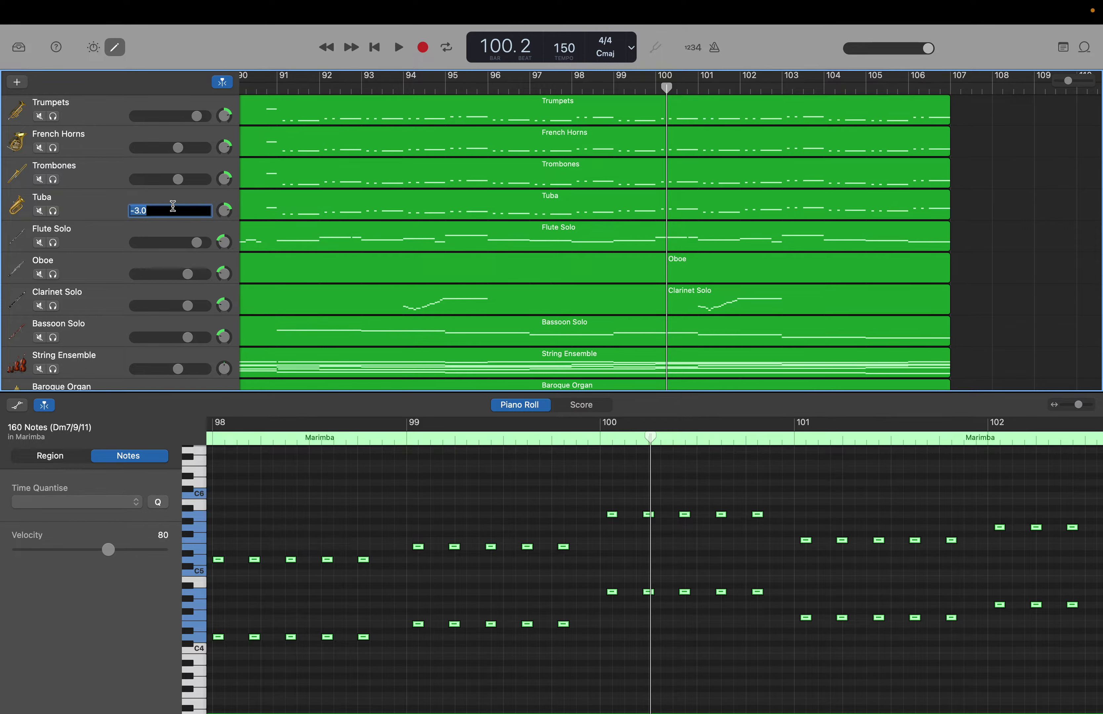
{"action": "type", "text": "-6"}
{"action": "key", "text": "Return"}
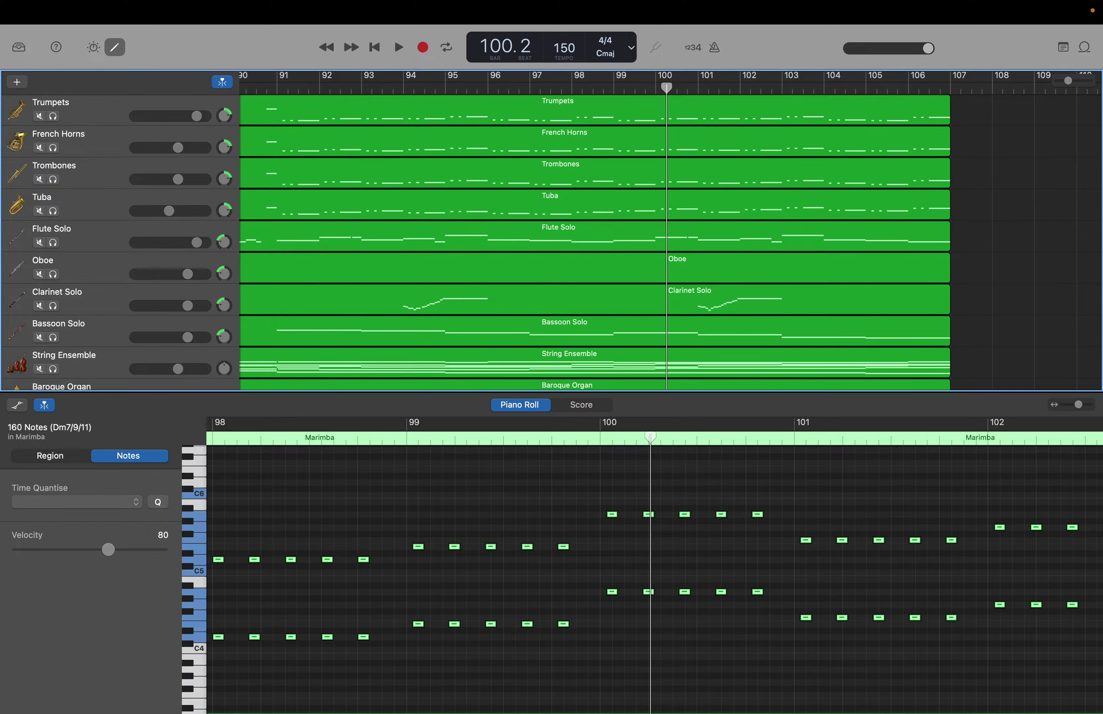
{"action": "double_click", "coordinate": [162, 181]}
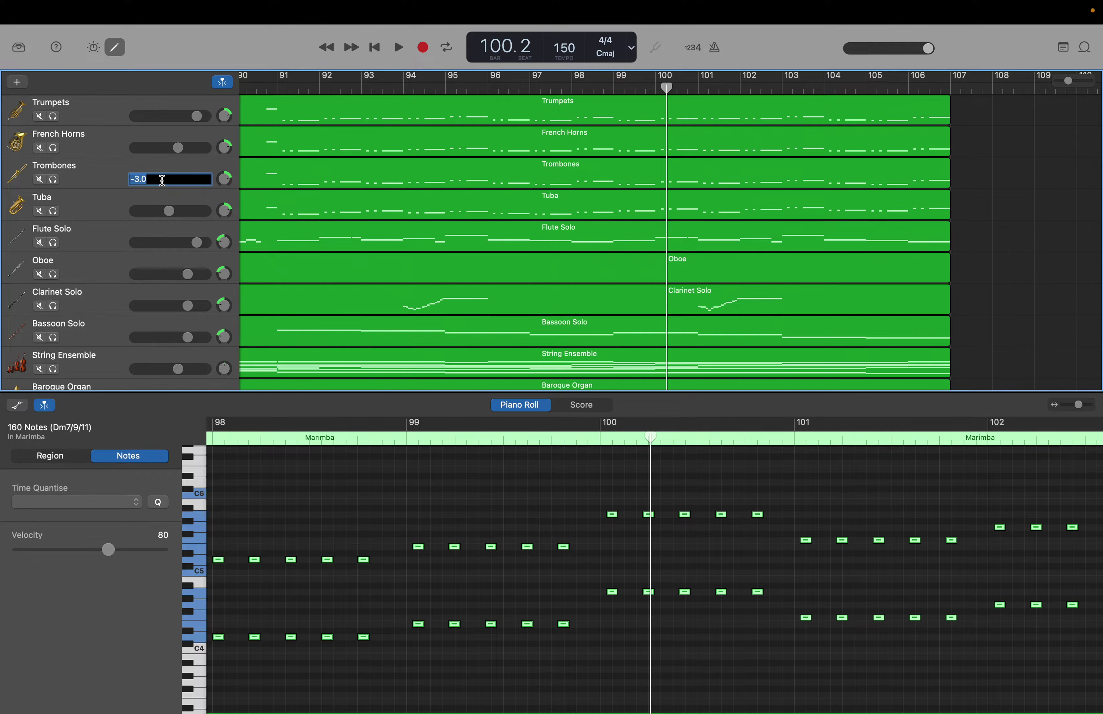
{"action": "type", "text": "-6"}
{"action": "key", "text": "Return"}
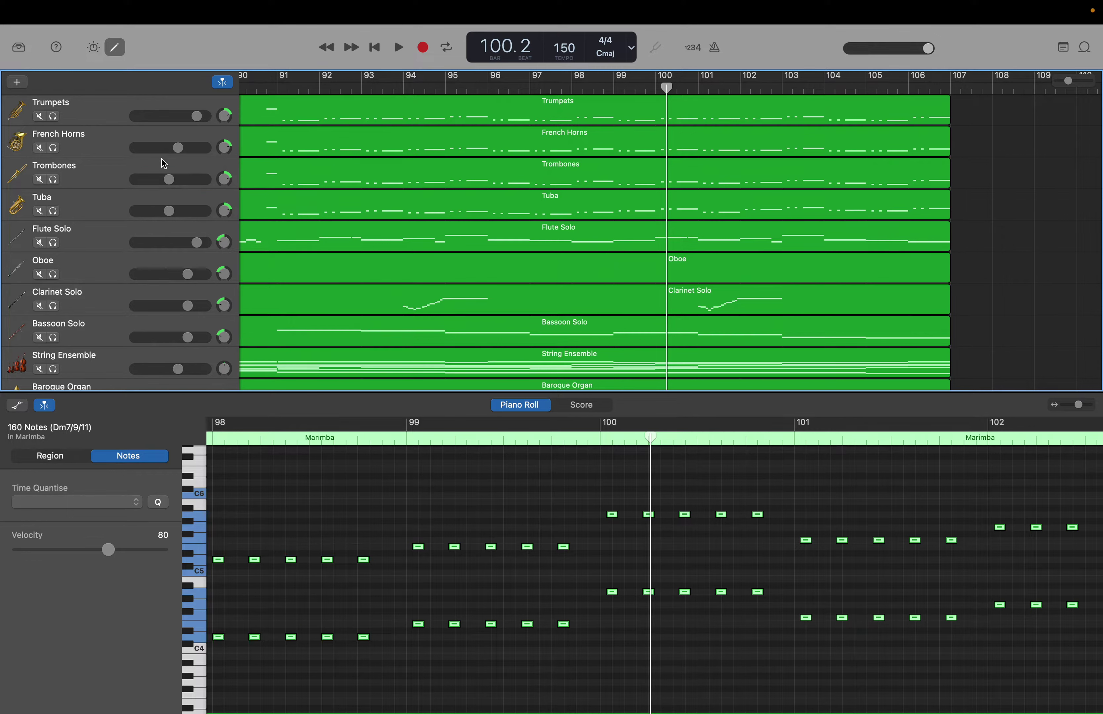
Set the French Horns track volume to -6 dB and the Trumpets volume to 0 dB.
{"action": "double_click", "coordinate": [160, 149]}
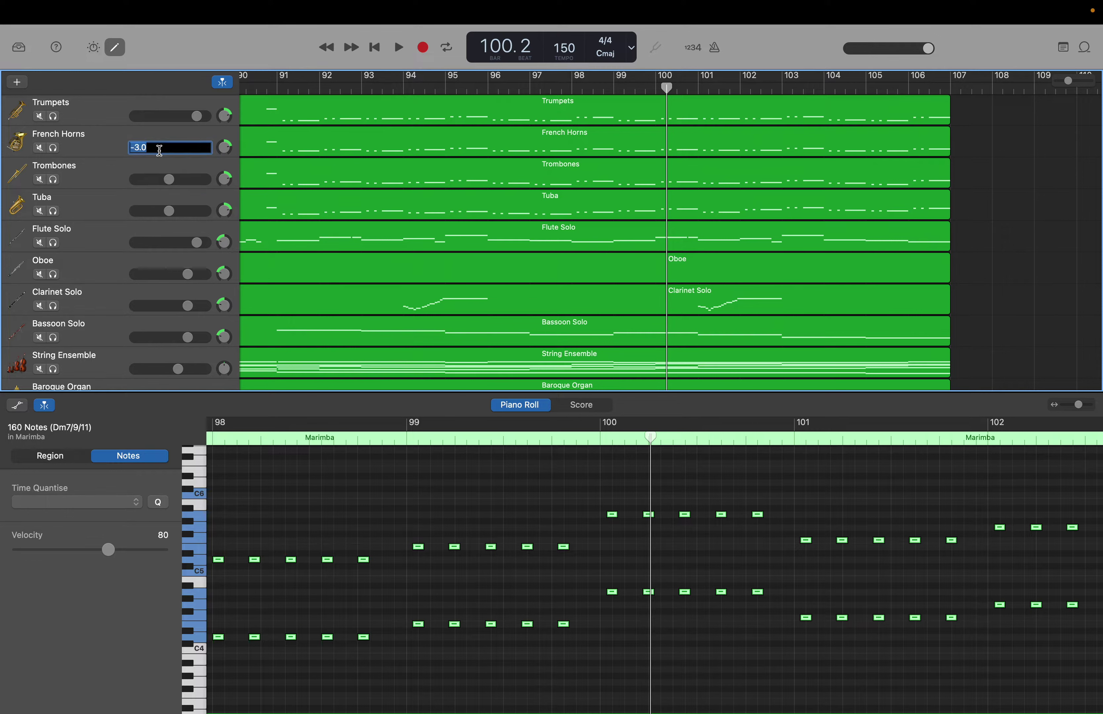
{"action": "type", "text": "-6"}
{"action": "key", "text": "Return"}
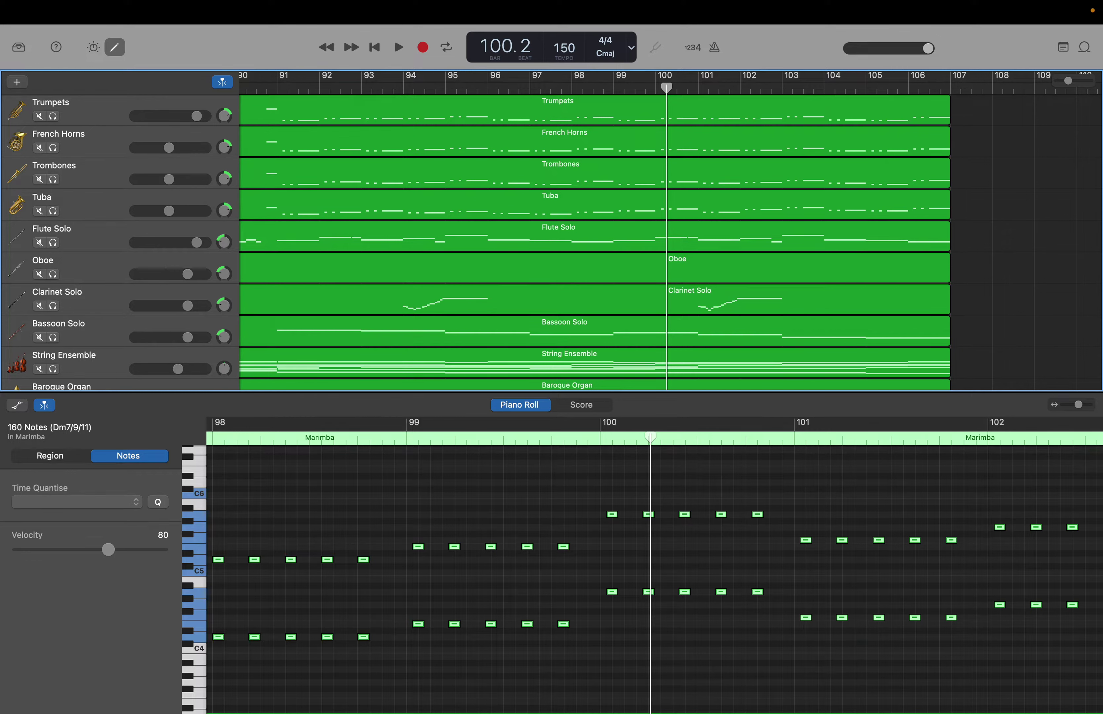
{"action": "double_click", "coordinate": [155, 117]}
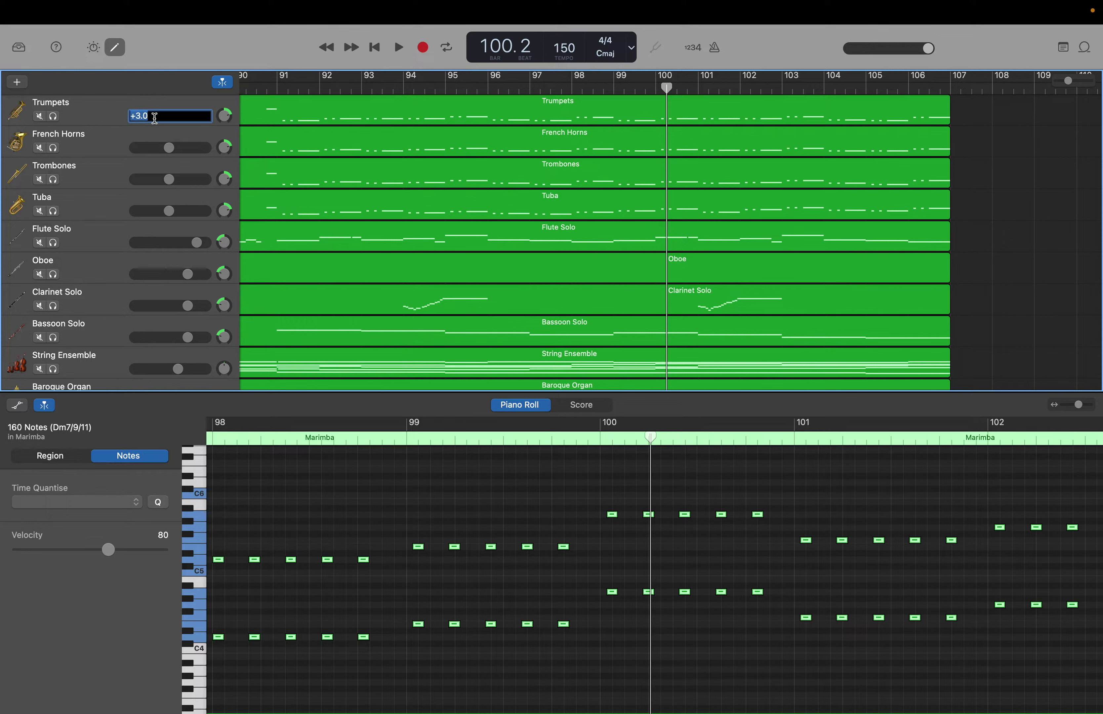
{"action": "type", "text": "0"}
{"action": "key", "text": "Return"}
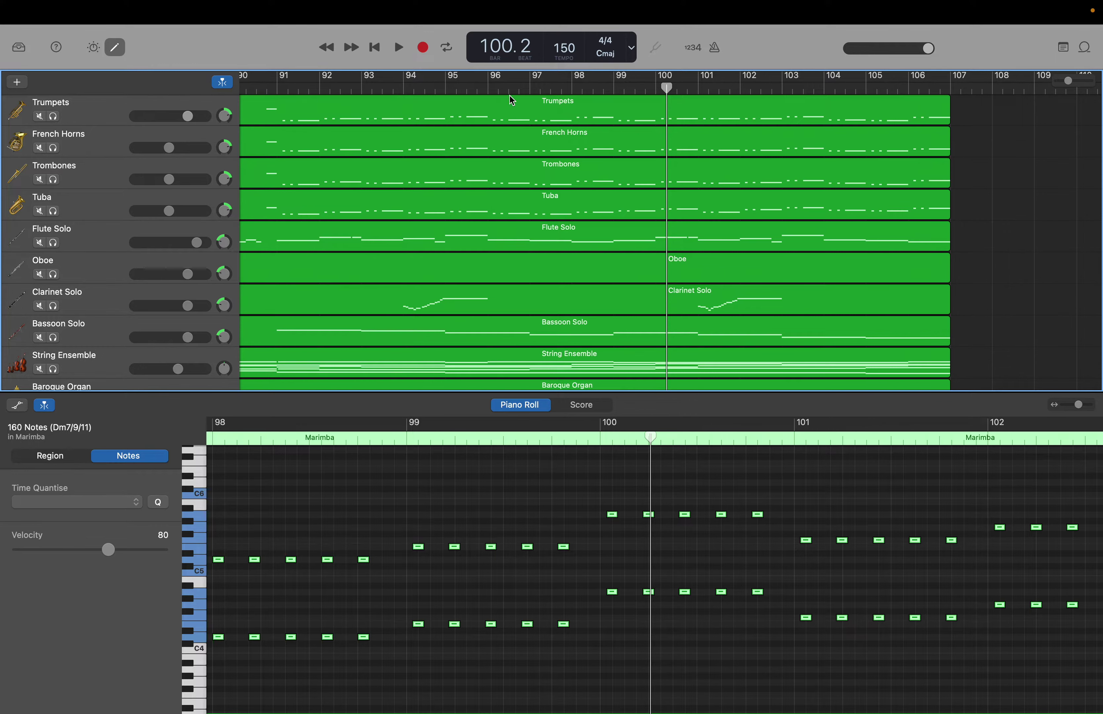
Play the arrangement from bar 91 and check the level meters of all tracks, briefly soloing the Heavy drum track.
{"action": "left_click_drag", "start_coordinate": [667, 87], "coordinate": [277, 85]}
{"action": "key", "text": "space"}
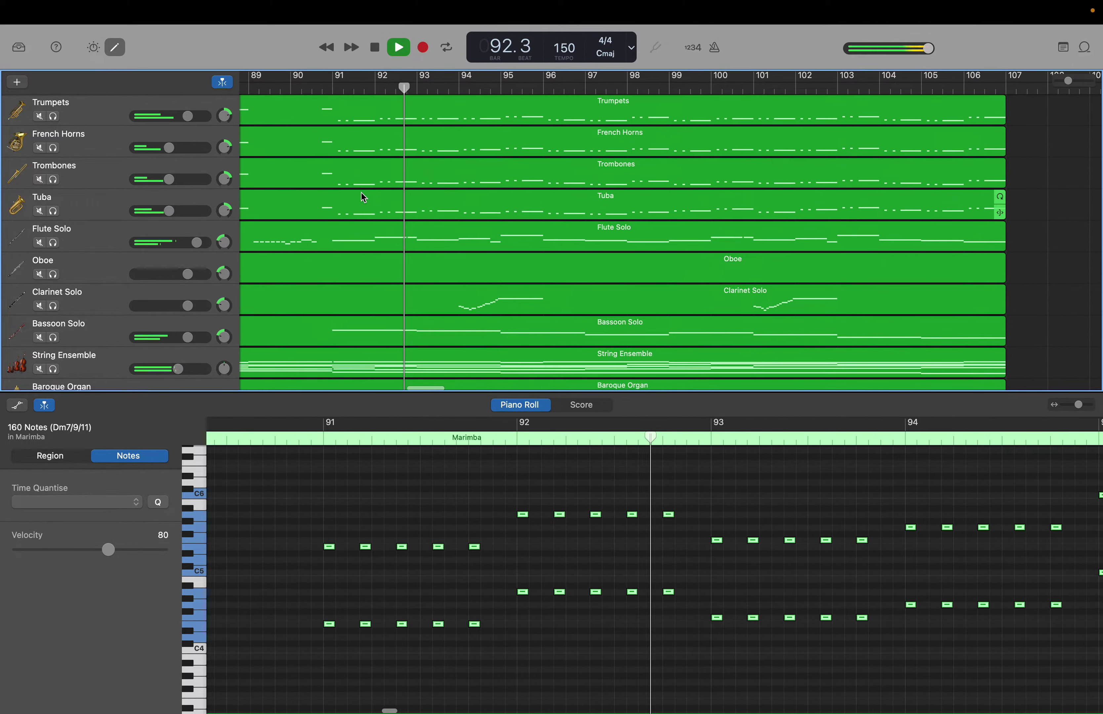
{"action": "scroll", "coordinate": [361, 192], "scroll_direction": "down", "scroll_amount": 3}
{"action": "scroll", "coordinate": [361, 193], "scroll_direction": "down", "scroll_amount": 6}
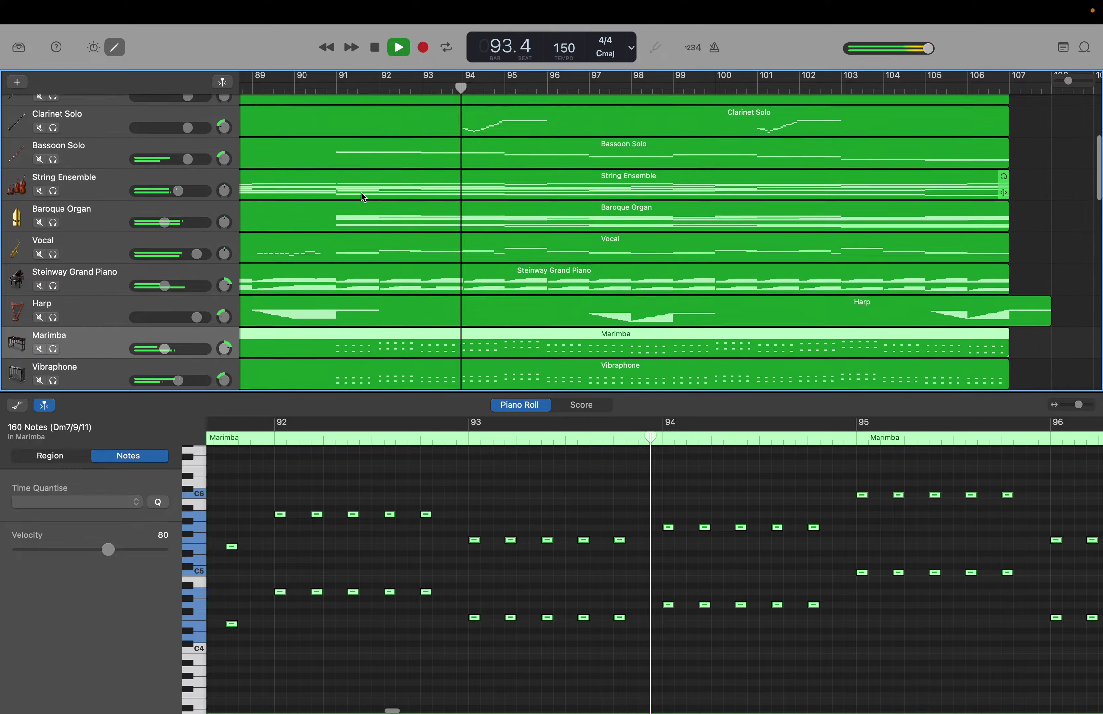
{"action": "scroll", "coordinate": [361, 193], "scroll_direction": "down", "scroll_amount": 8}
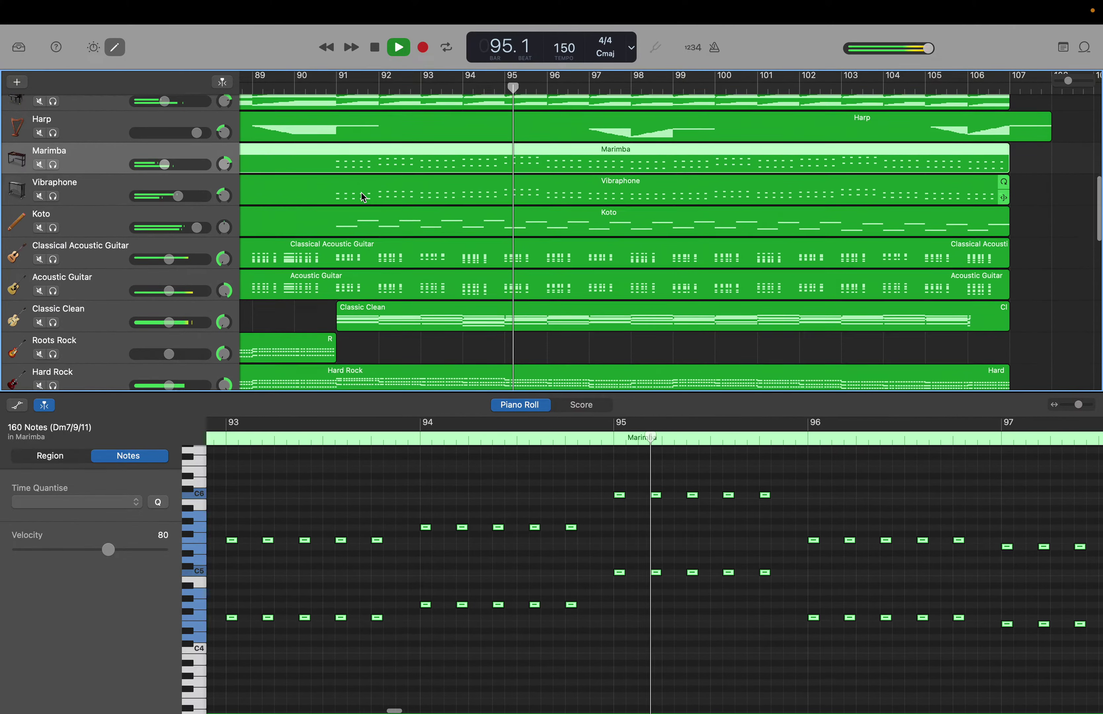
{"action": "scroll", "coordinate": [361, 193], "scroll_direction": "down", "scroll_amount": 7}
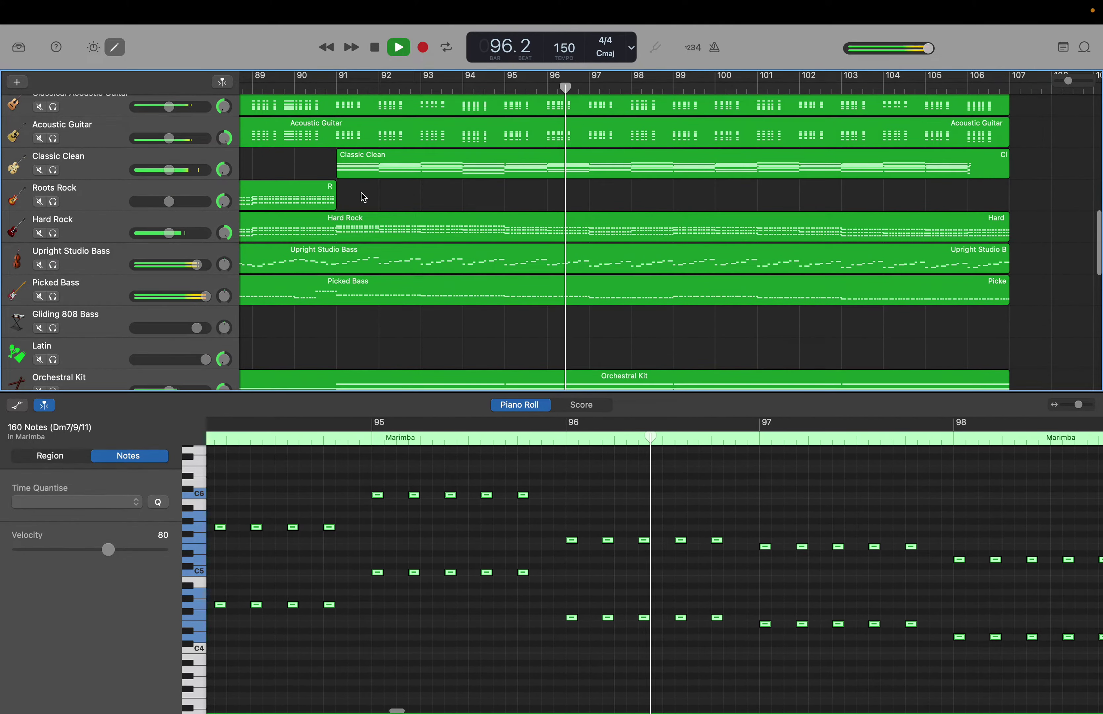
{"action": "scroll", "coordinate": [361, 193], "scroll_direction": "down", "scroll_amount": 5}
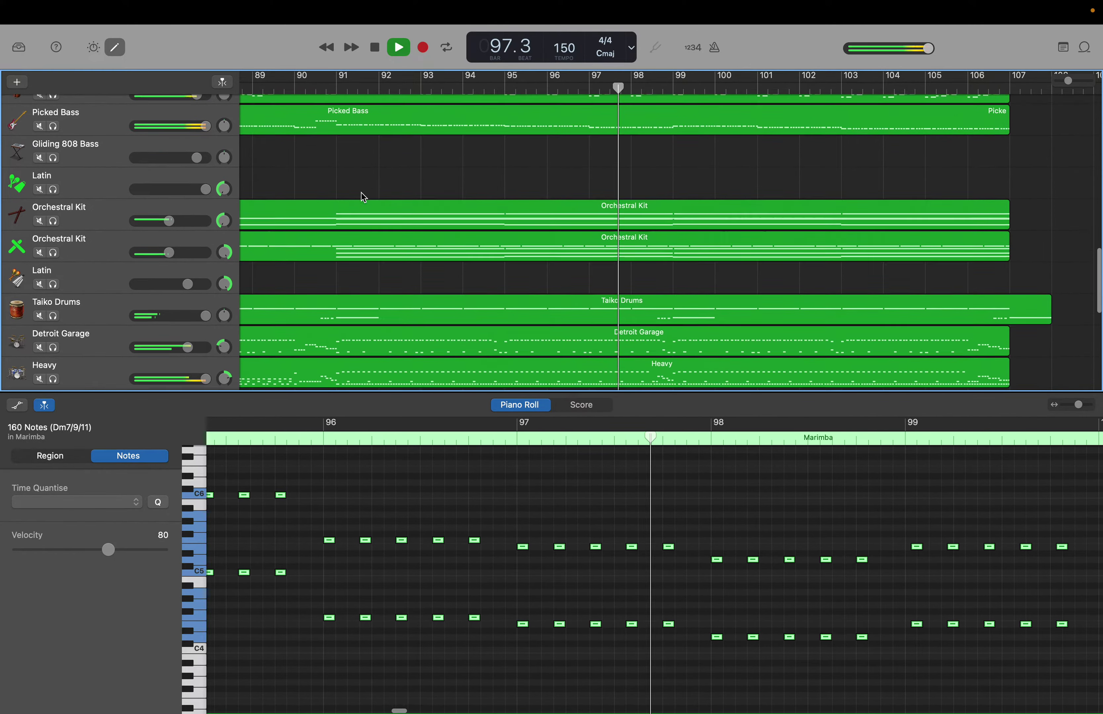
{"action": "scroll", "coordinate": [361, 192], "scroll_direction": "down", "scroll_amount": 2}
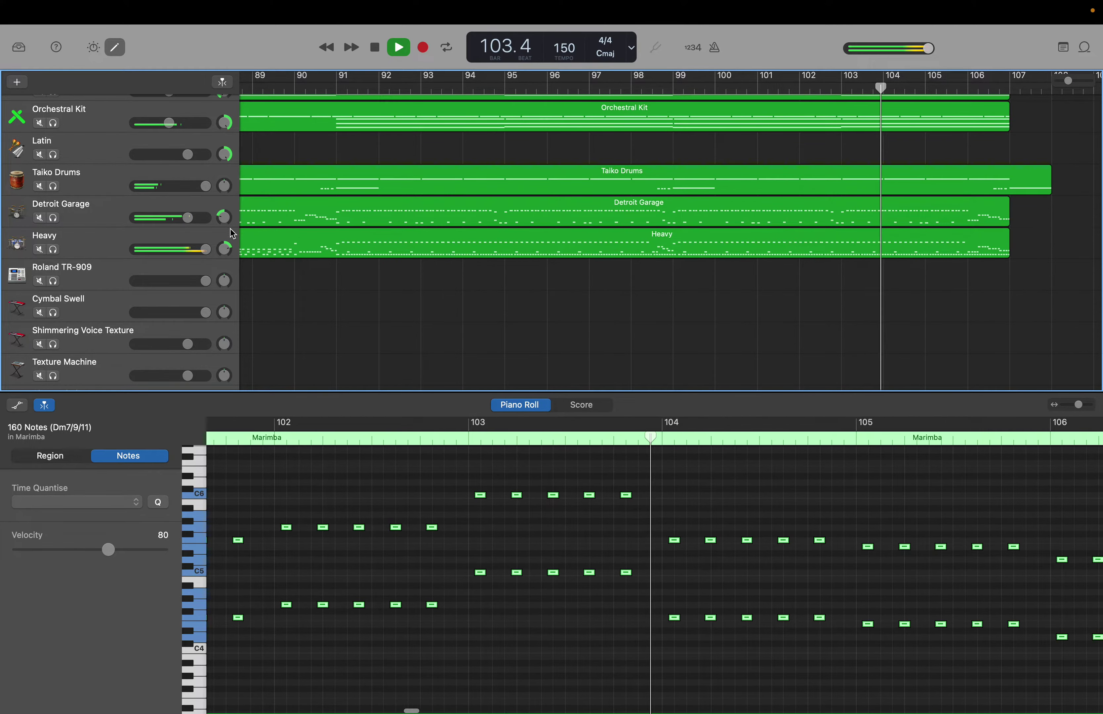
{"action": "left_click", "coordinate": [53, 249]}
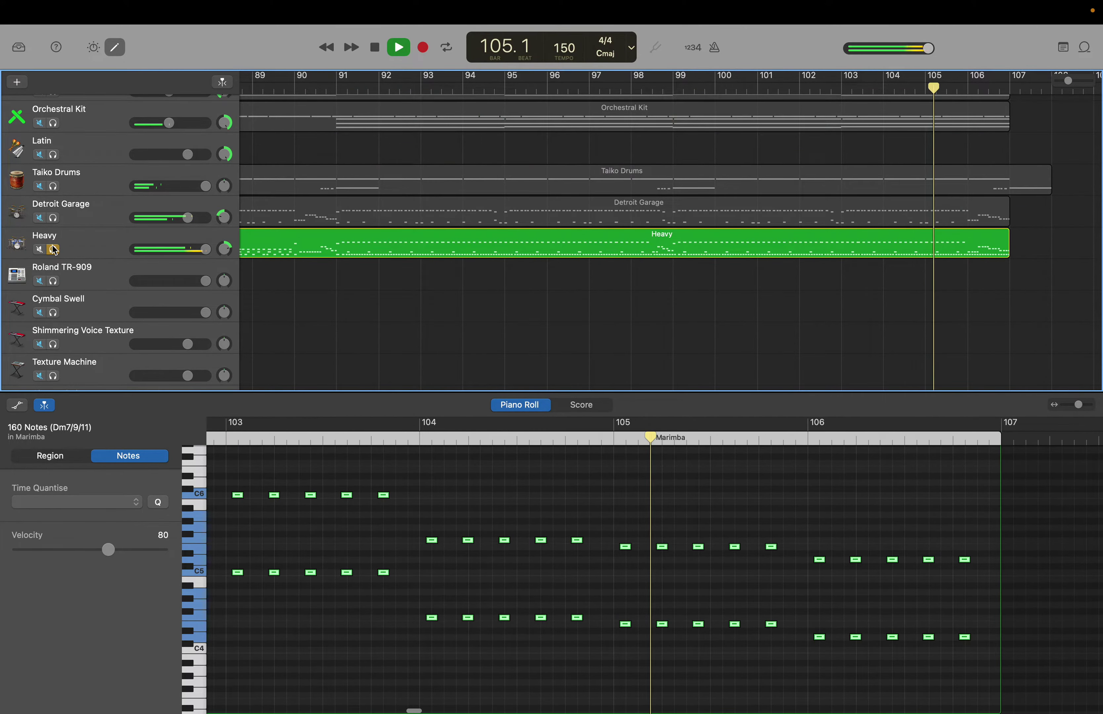
{"action": "left_click", "coordinate": [53, 250]}
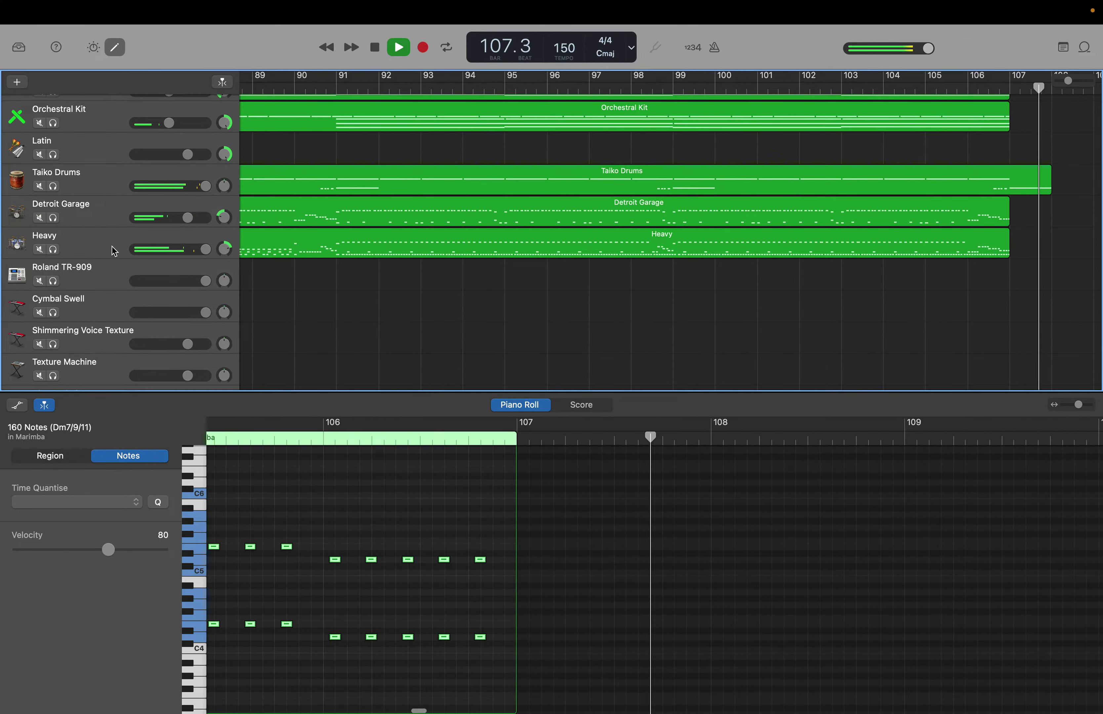
Set the Detroit Garage track volume to -3 dB.
{"action": "scroll", "coordinate": [114, 251], "scroll_direction": "up", "scroll_amount": 3}
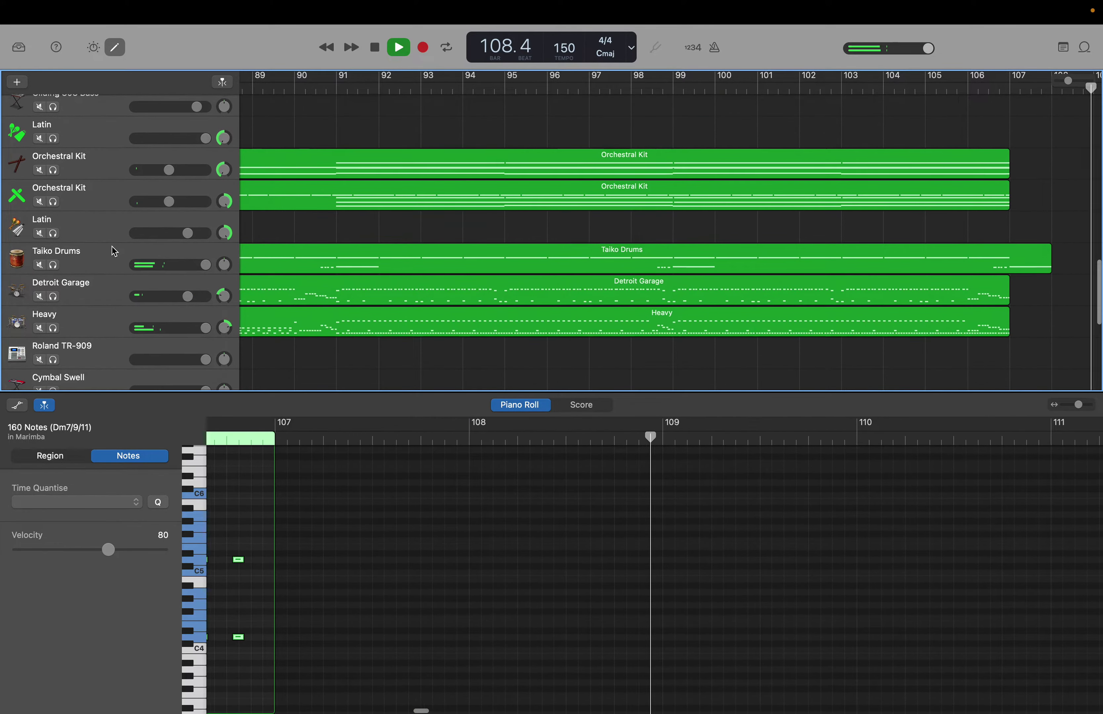
{"action": "double_click", "coordinate": [155, 316]}
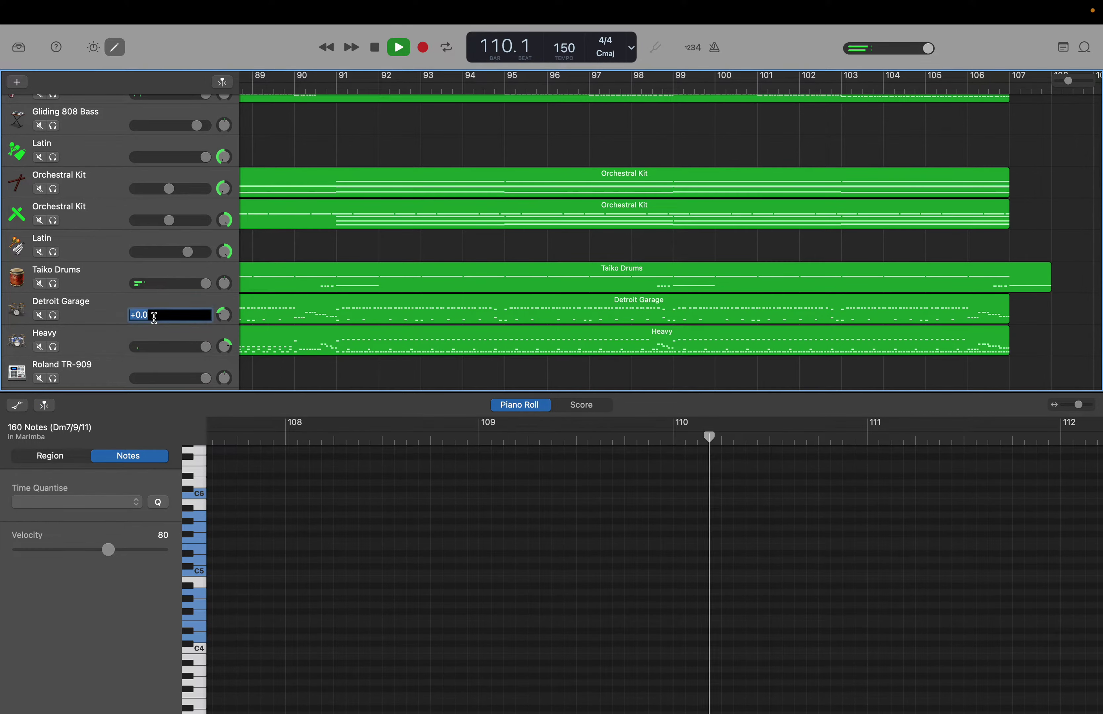
{"action": "type", "text": "-3"}
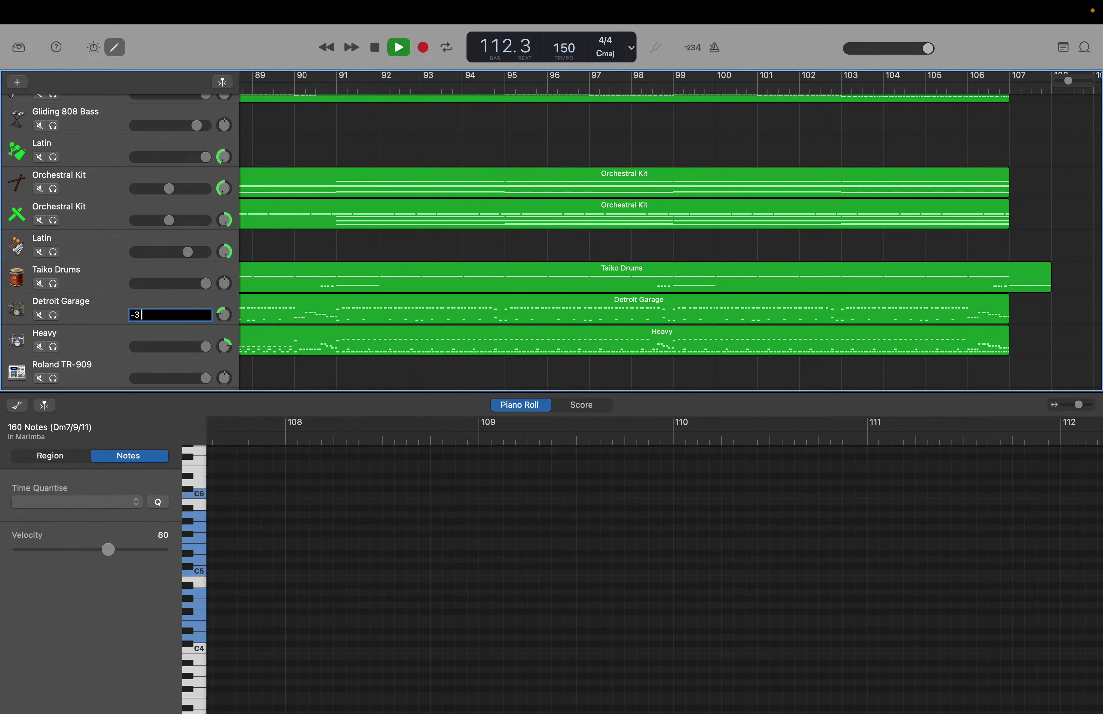
{"action": "key", "text": "Return"}
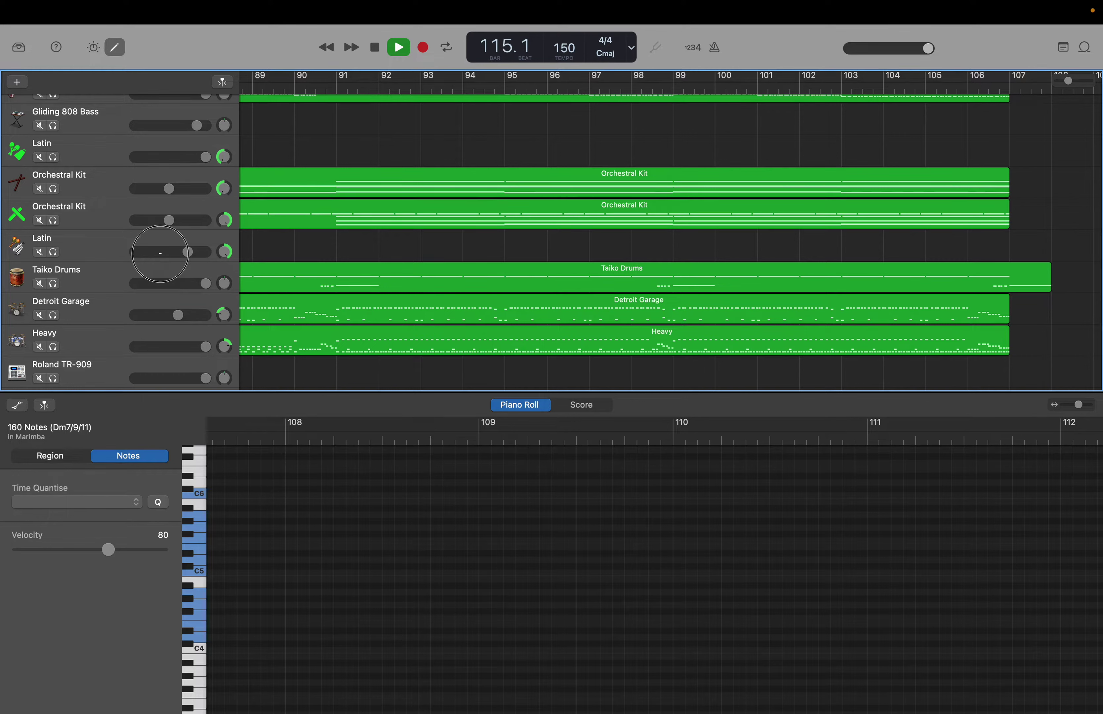
{"action": "double_click", "coordinate": [161, 254]}
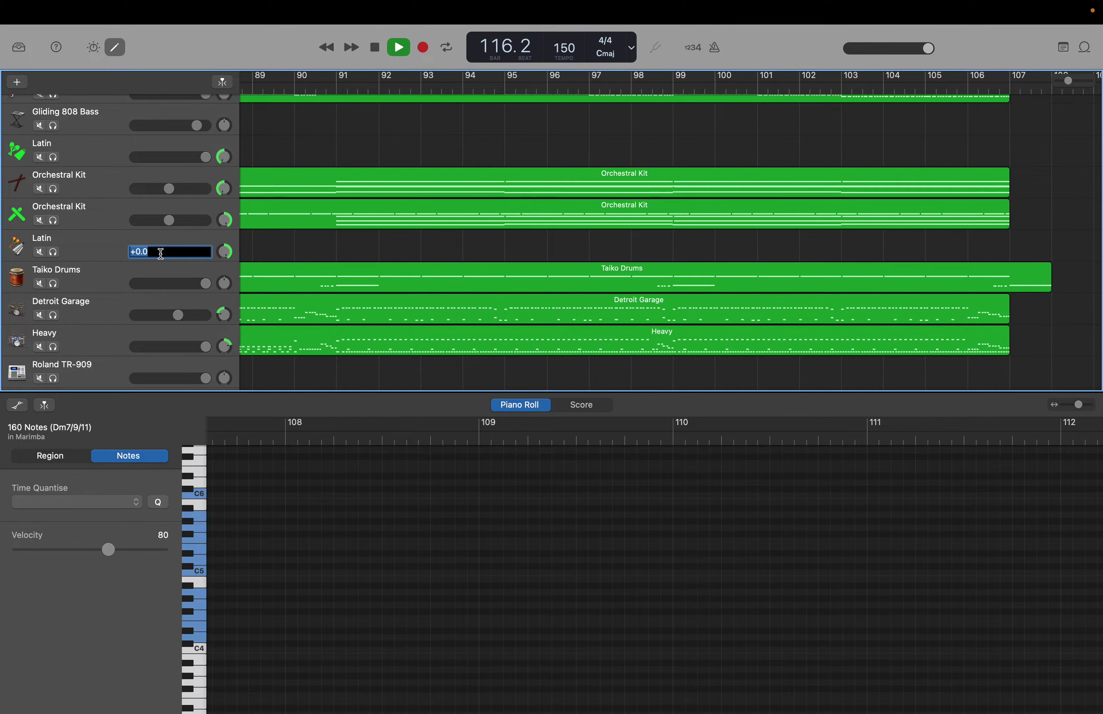
{"action": "left_click", "coordinate": [150, 223]}
{"action": "double_click", "coordinate": [149, 221]}
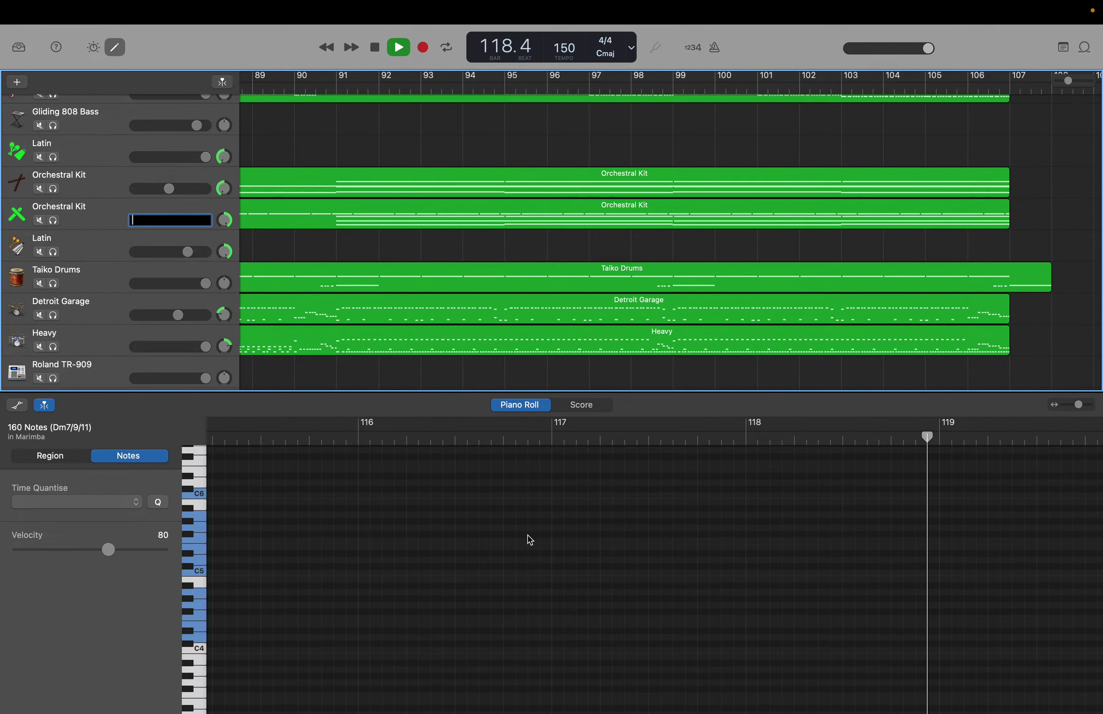
{"action": "left_click", "coordinate": [532, 543]}
{"action": "key", "text": "space"}
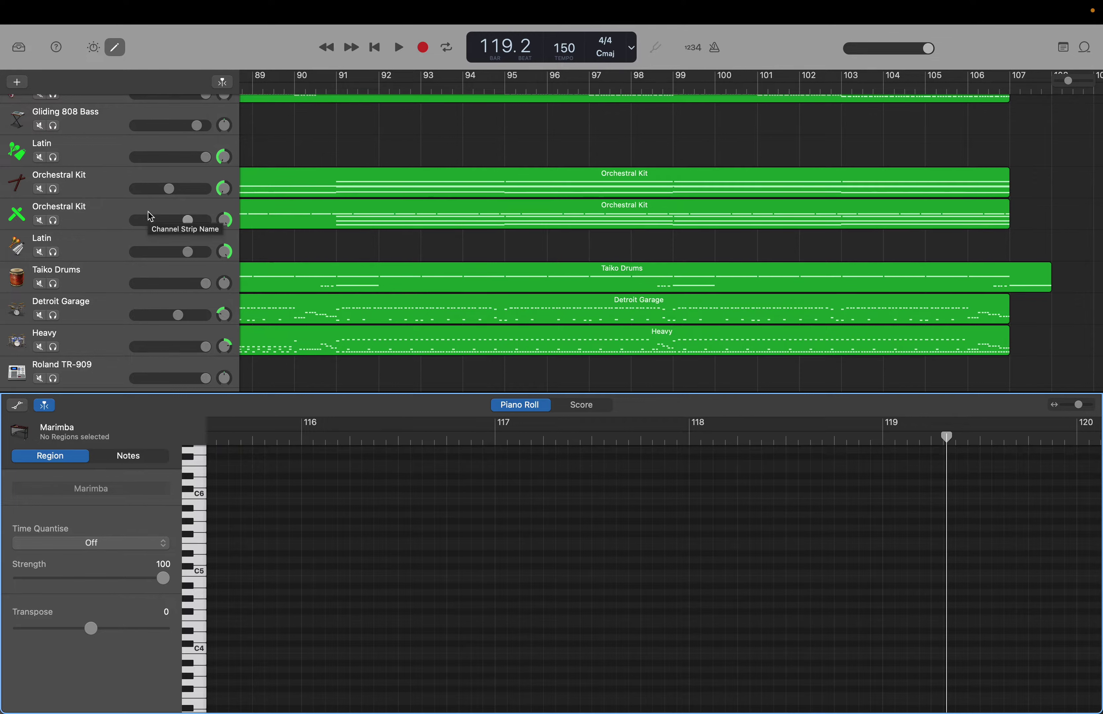
Set the volume of both Orchestral Kit tracks to -9 dB.
{"action": "left_click", "coordinate": [153, 195]}
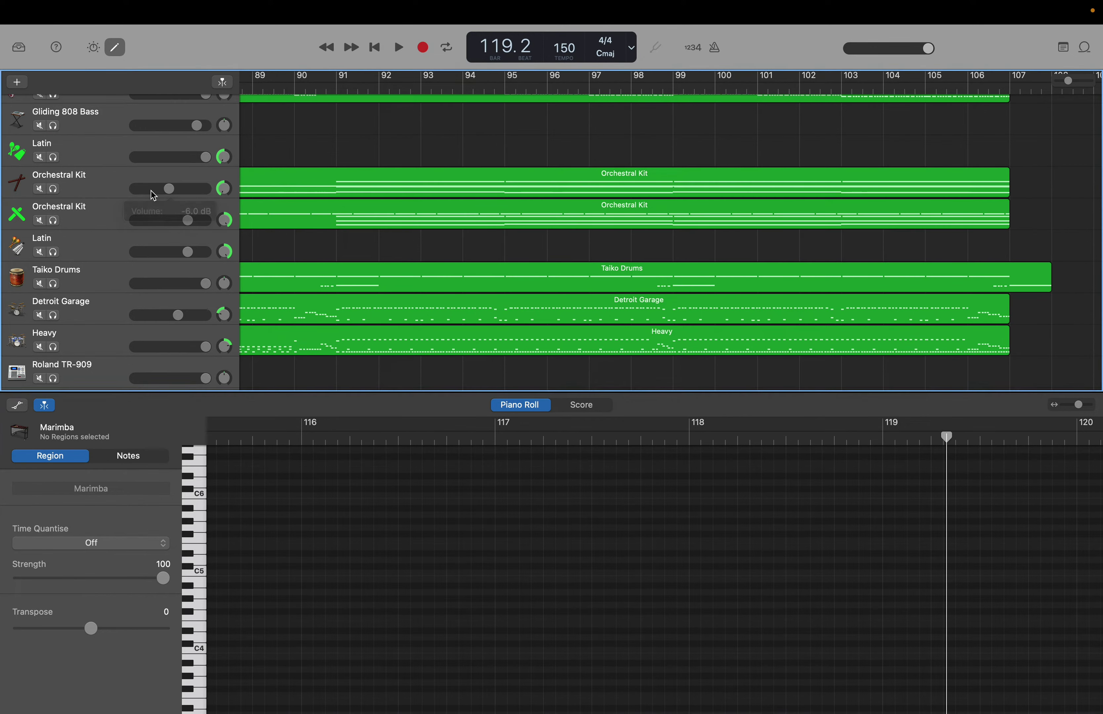
{"action": "double_click", "coordinate": [153, 194]}
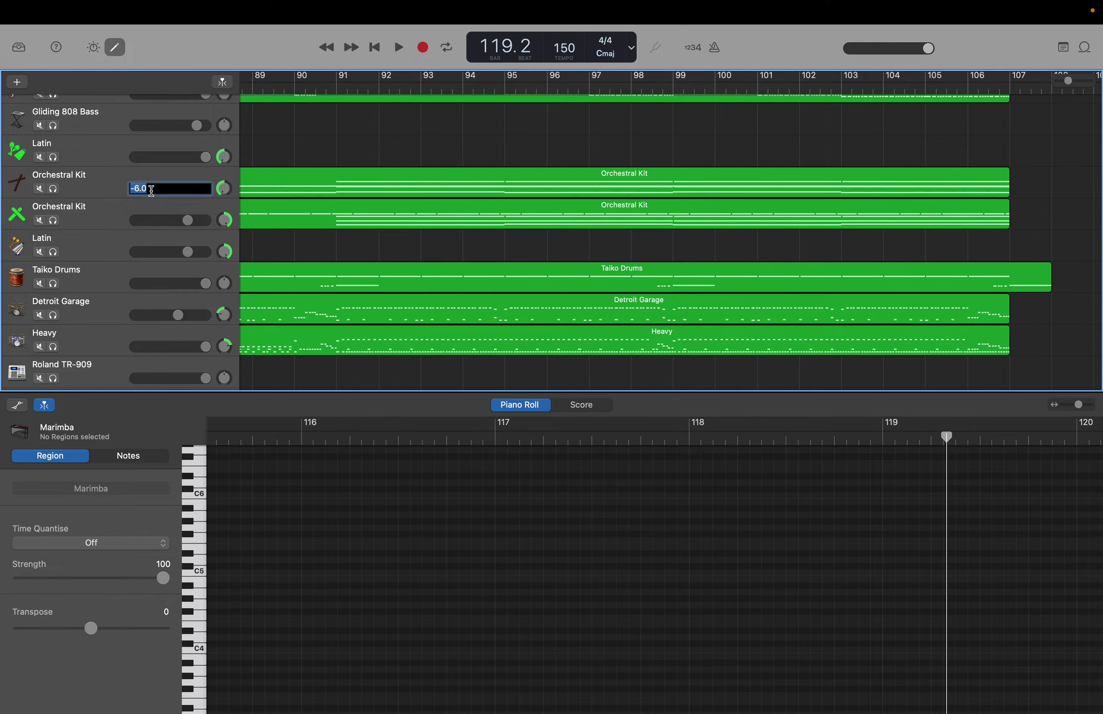
{"action": "type", "text": "-9"}
{"action": "key", "text": "Return"}
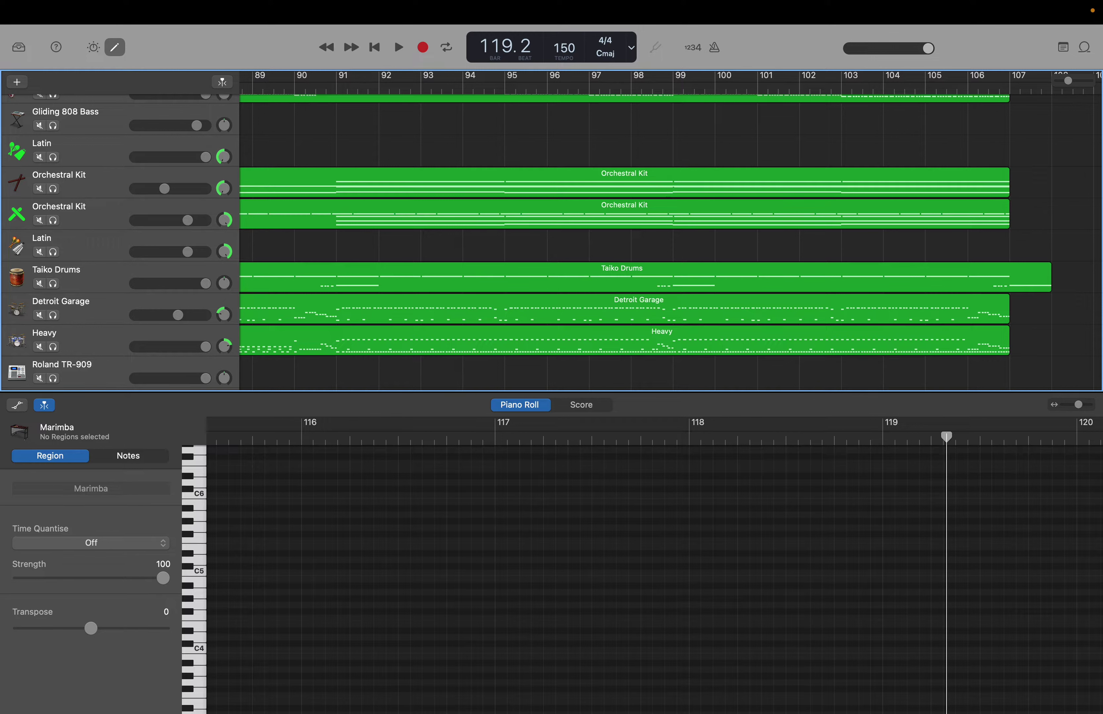
{"action": "left_click", "coordinate": [157, 222]}
{"action": "double_click", "coordinate": [158, 222]}
{"action": "type", "text": "-"}
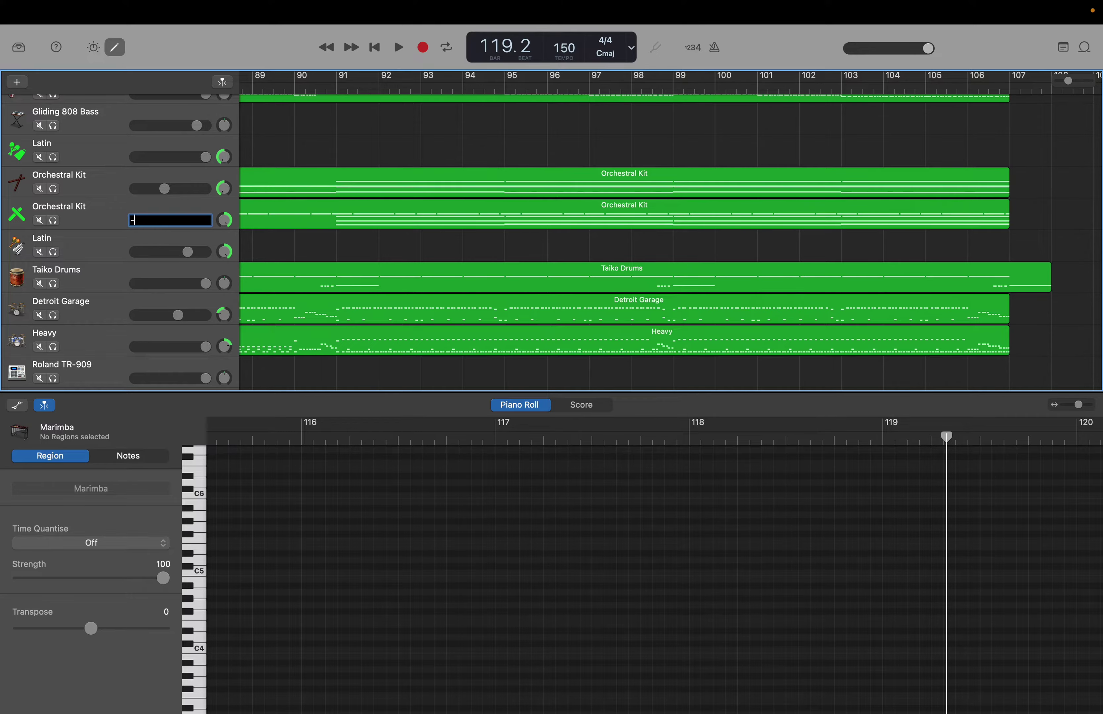
{"action": "type", "text": "9"}
{"action": "key", "text": "Return"}
Set the Picked Bass and Upright Studio Bass track volumes to 0 dB.
{"action": "scroll", "coordinate": [556, 241], "scroll_direction": "up", "scroll_amount": 5}
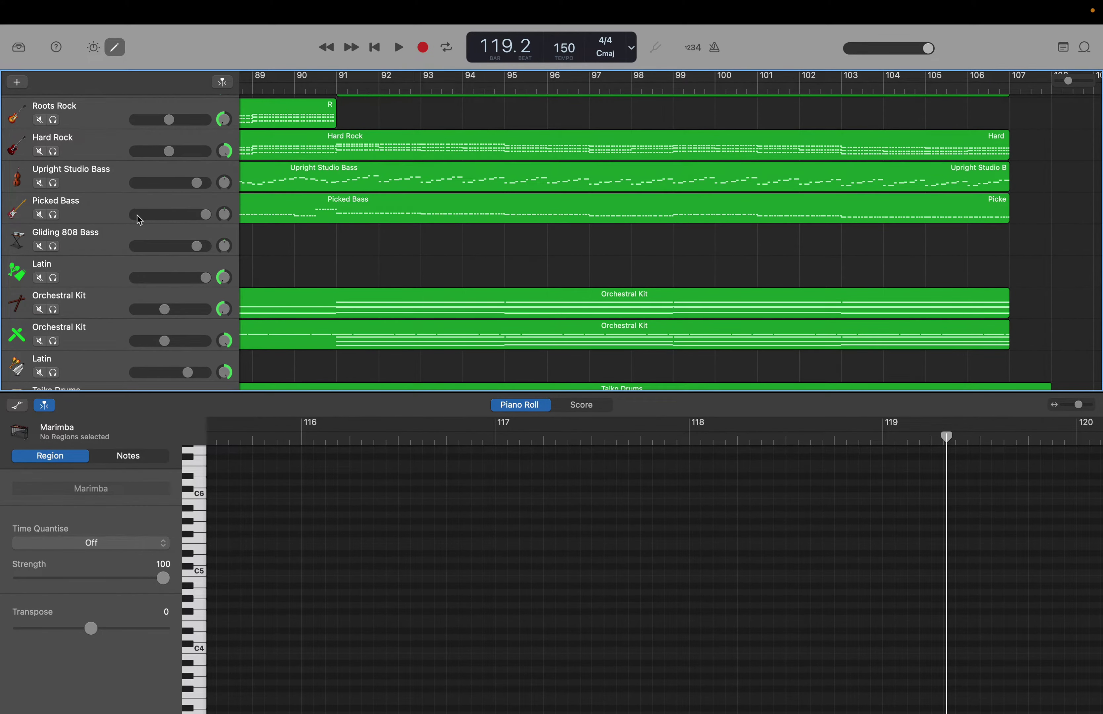
{"action": "double_click", "coordinate": [140, 216]}
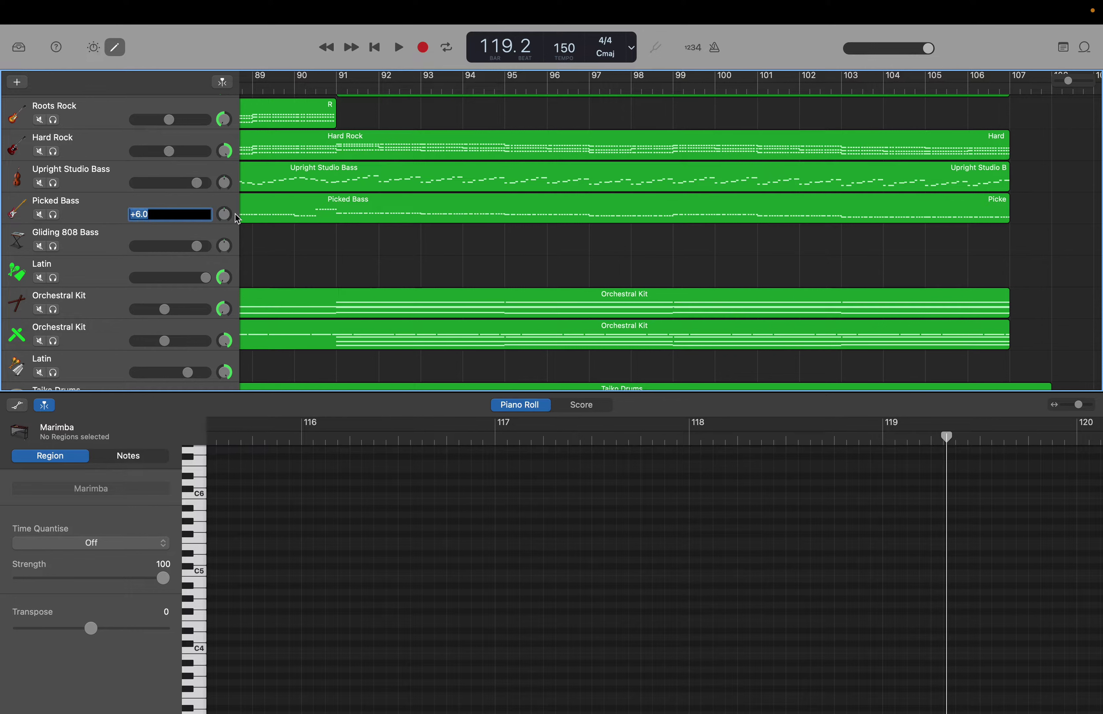
{"action": "type", "text": "0"}
{"action": "key", "text": "Return"}
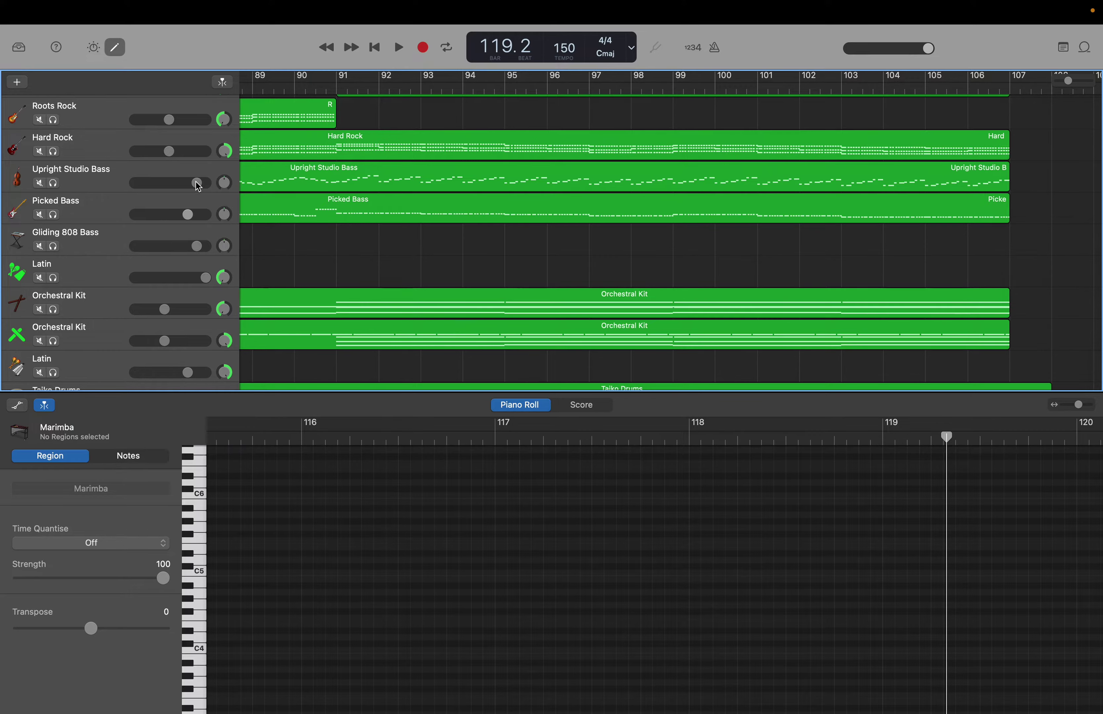
{"action": "double_click", "coordinate": [175, 185]}
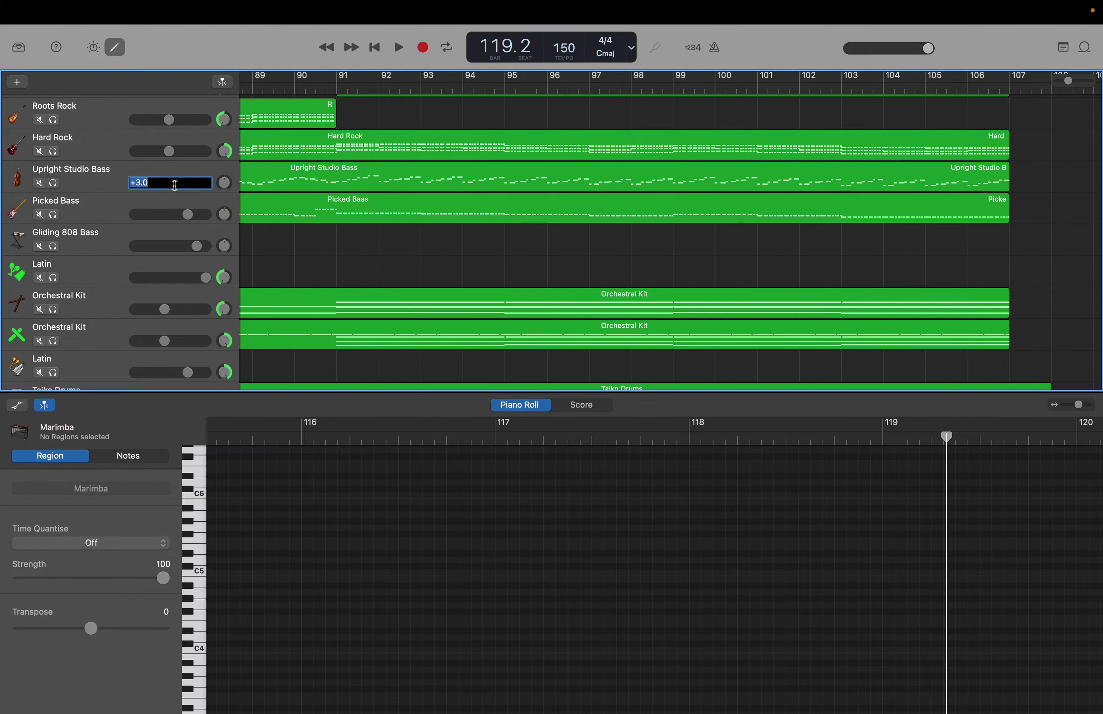
{"action": "type", "text": "0"}
{"action": "key", "text": "Return"}
Set the Hard Rock and Roots Rock guitar track volumes to -9 dB.
{"action": "scroll", "coordinate": [175, 185], "scroll_direction": "up", "scroll_amount": 3}
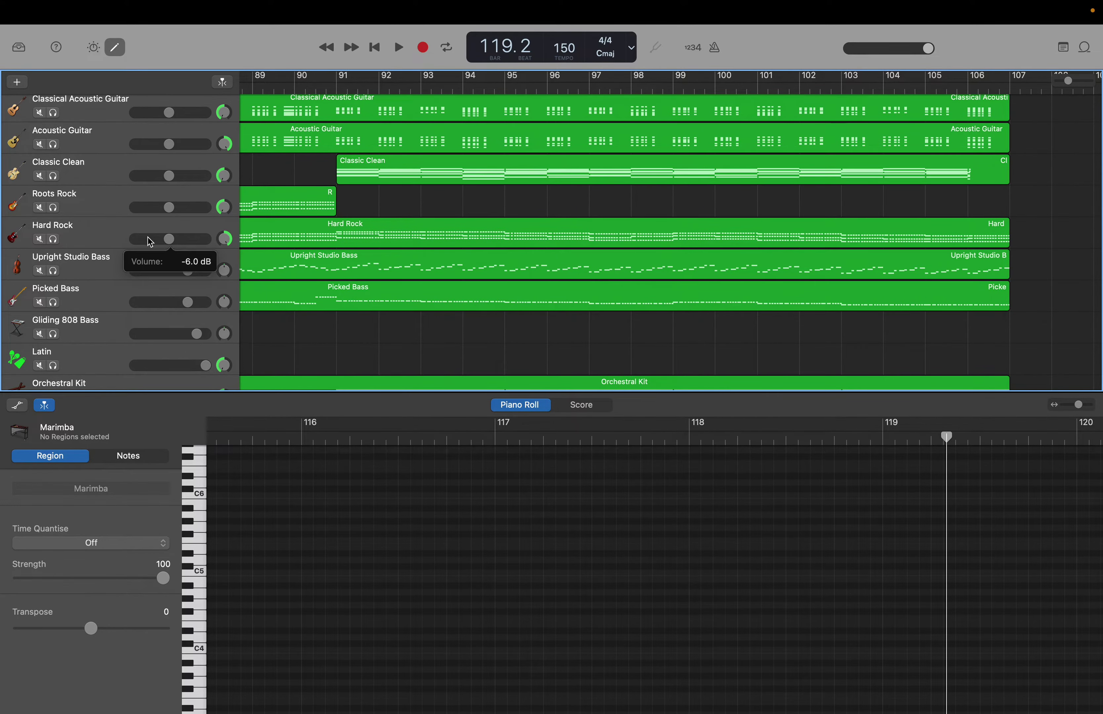
{"action": "double_click", "coordinate": [148, 239]}
{"action": "type", "text": "-"}
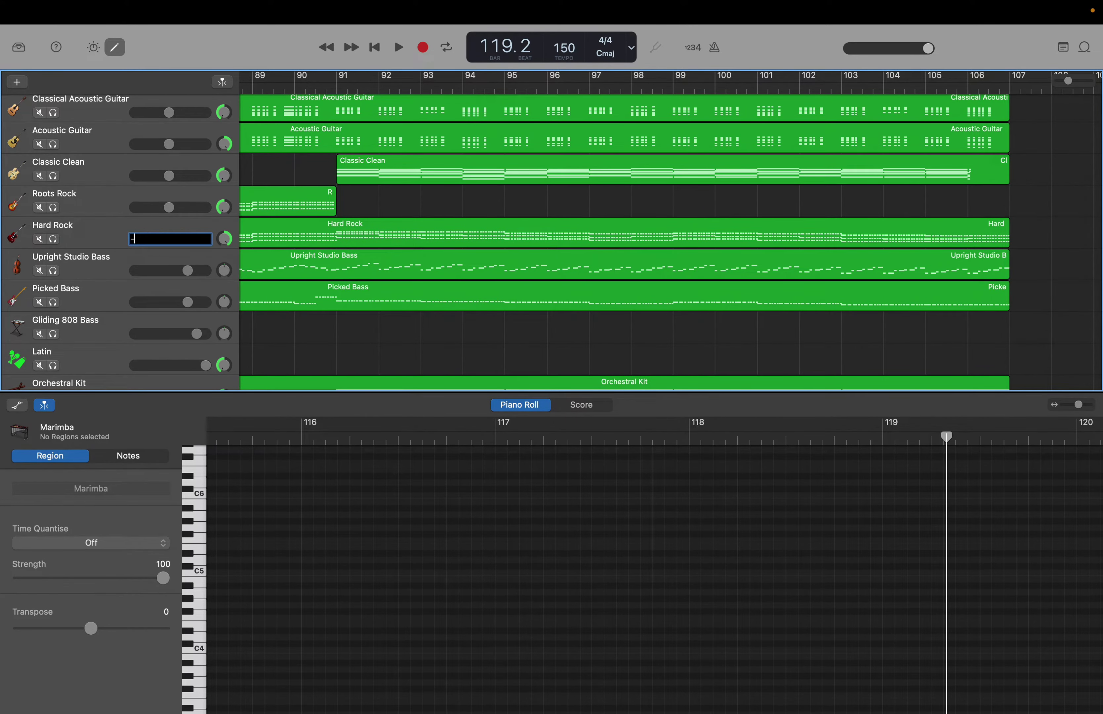
{"action": "type", "text": "9"}
{"action": "key", "text": "Return"}
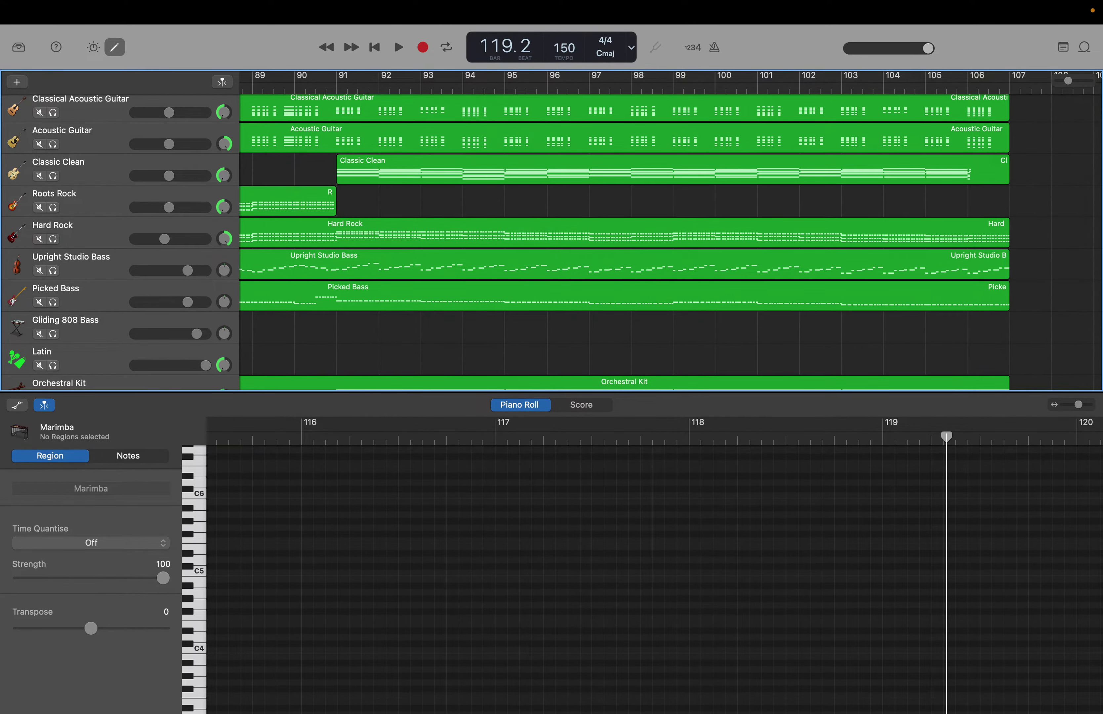
{"action": "double_click", "coordinate": [156, 210]}
{"action": "type", "text": "-"}
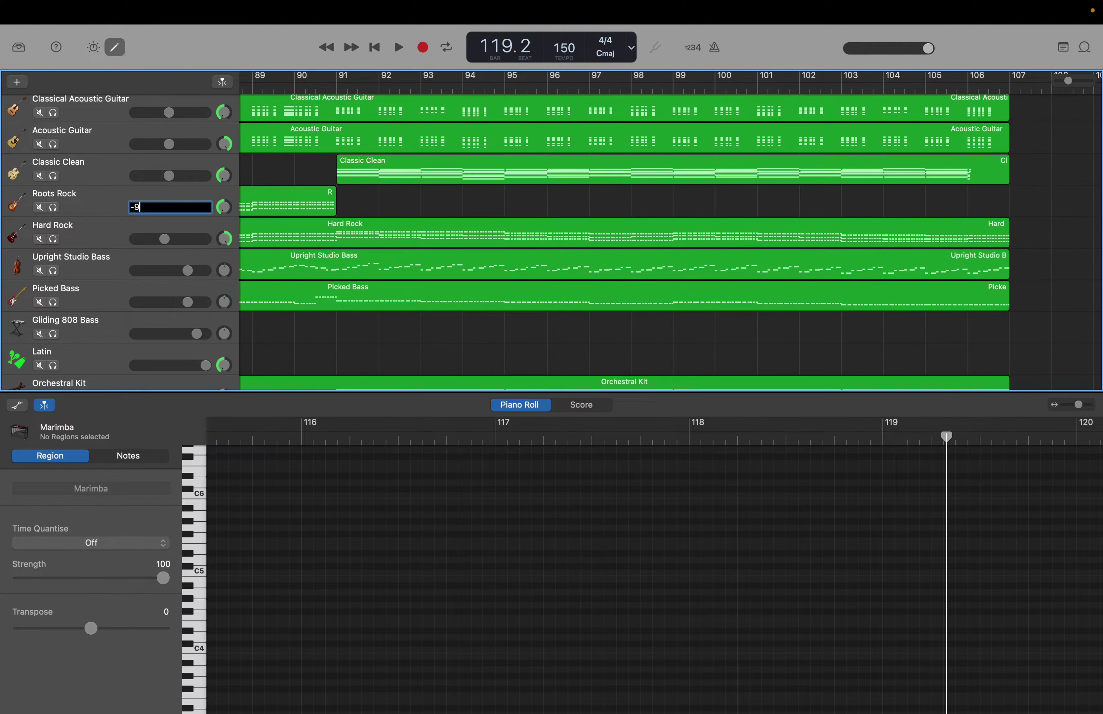
{"action": "type", "text": "9"}
{"action": "key", "text": "Return"}
Set the Classic Clean guitar track volume to -9 dB.
{"action": "scroll", "coordinate": [165, 214], "scroll_direction": "up", "scroll_amount": 2}
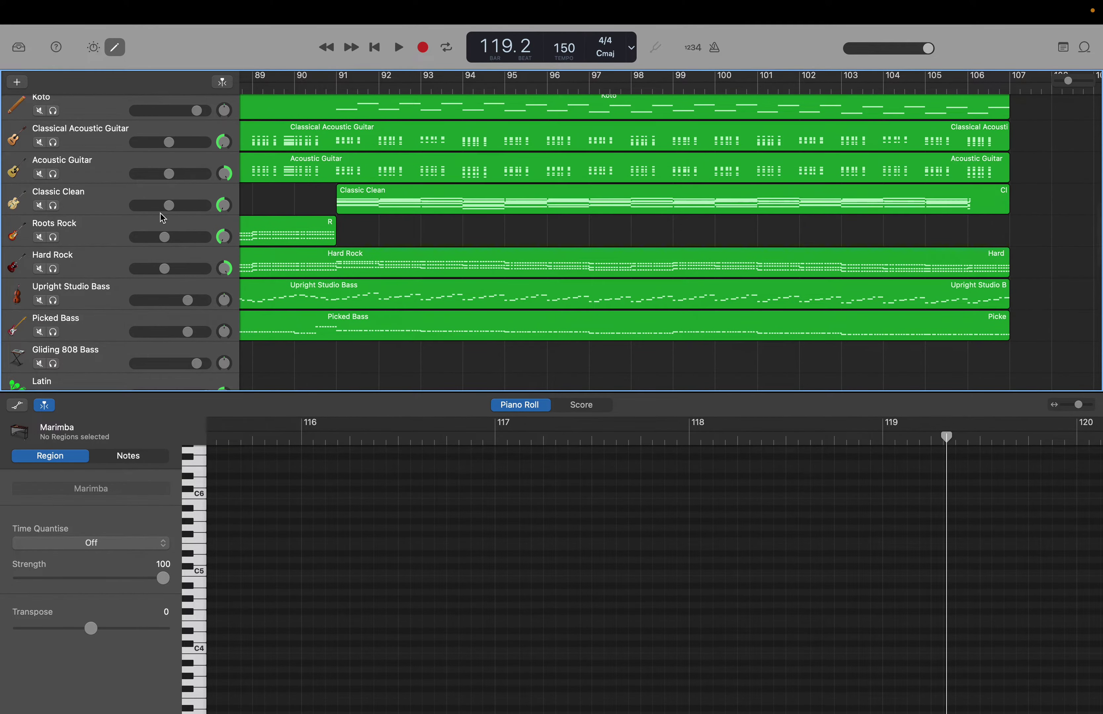
{"action": "double_click", "coordinate": [147, 205]}
{"action": "type", "text": "-9"}
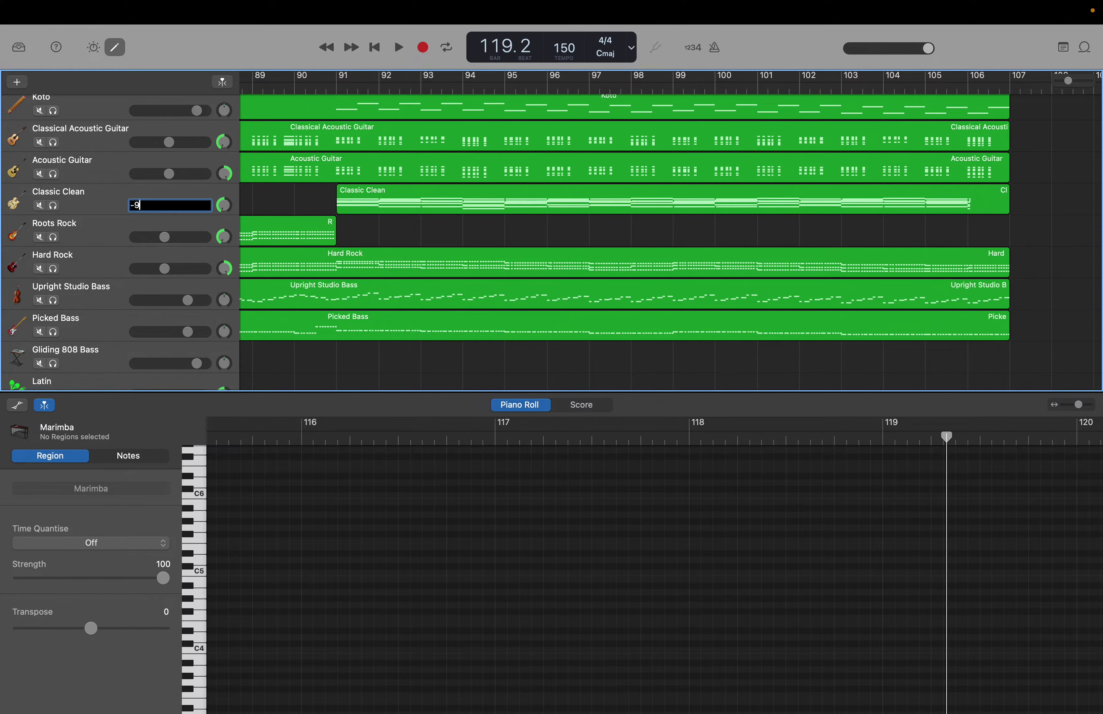
{"action": "key", "text": "Return"}
Set the Acoustic Guitar and Classical Acoustic Guitar track volumes to -9 dB.
{"action": "scroll", "coordinate": [139, 213], "scroll_direction": "up", "scroll_amount": 2}
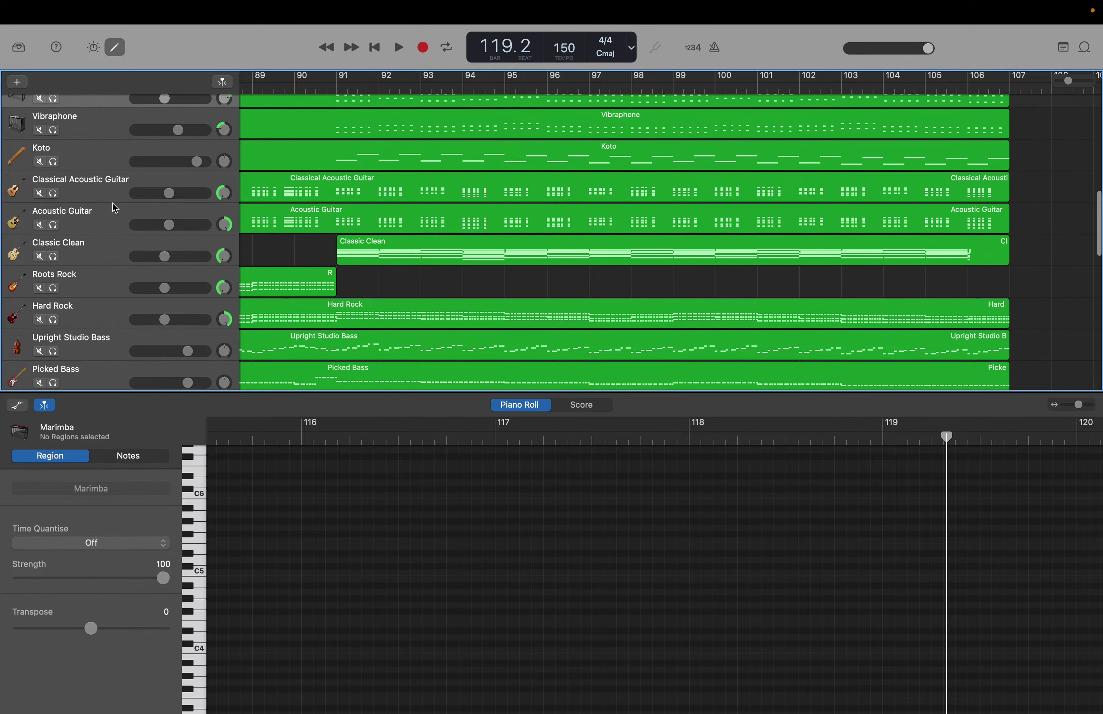
{"action": "double_click", "coordinate": [139, 223]}
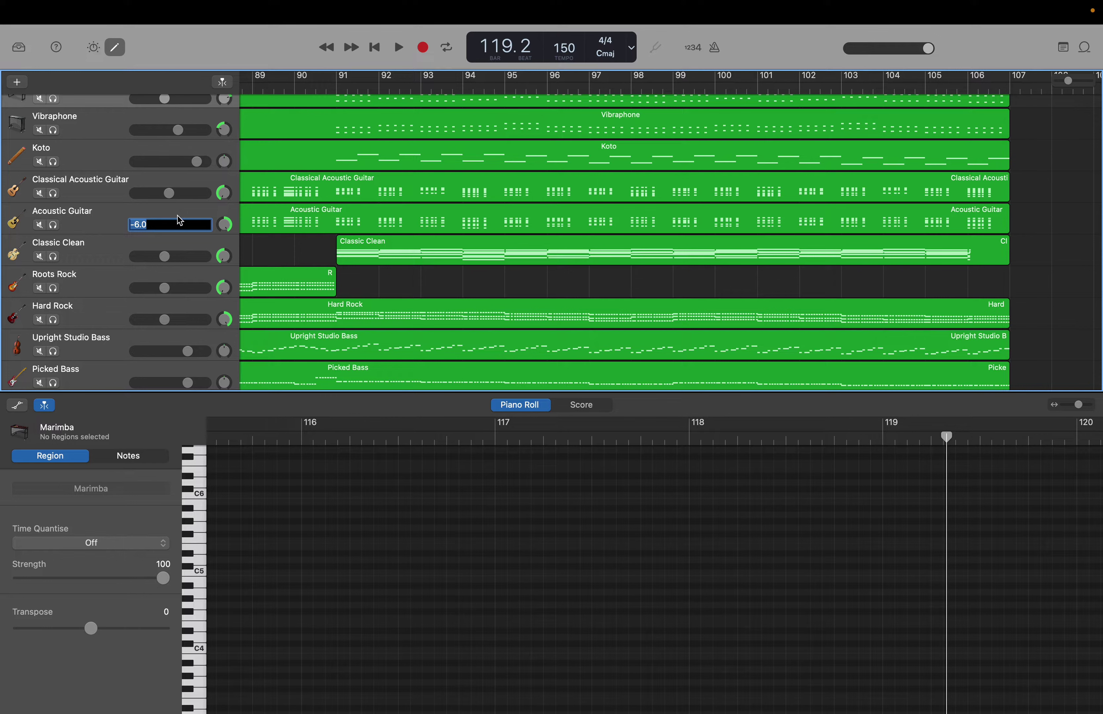
{"action": "type", "text": "-9"}
{"action": "key", "text": "Return"}
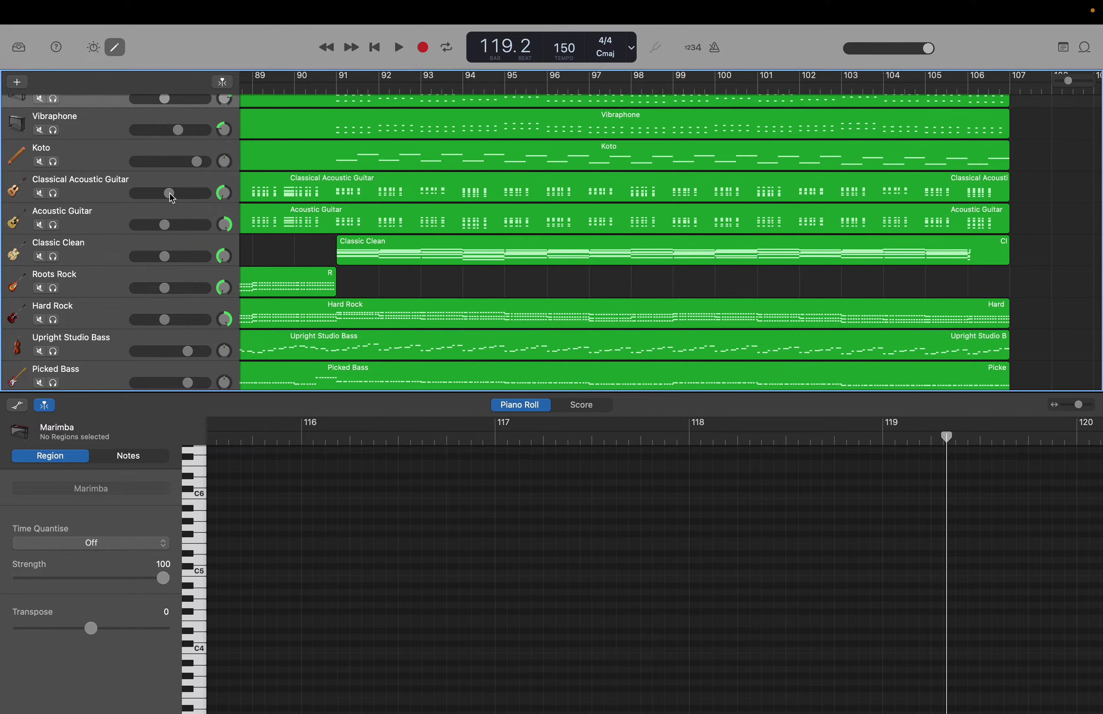
{"action": "double_click", "coordinate": [156, 194]}
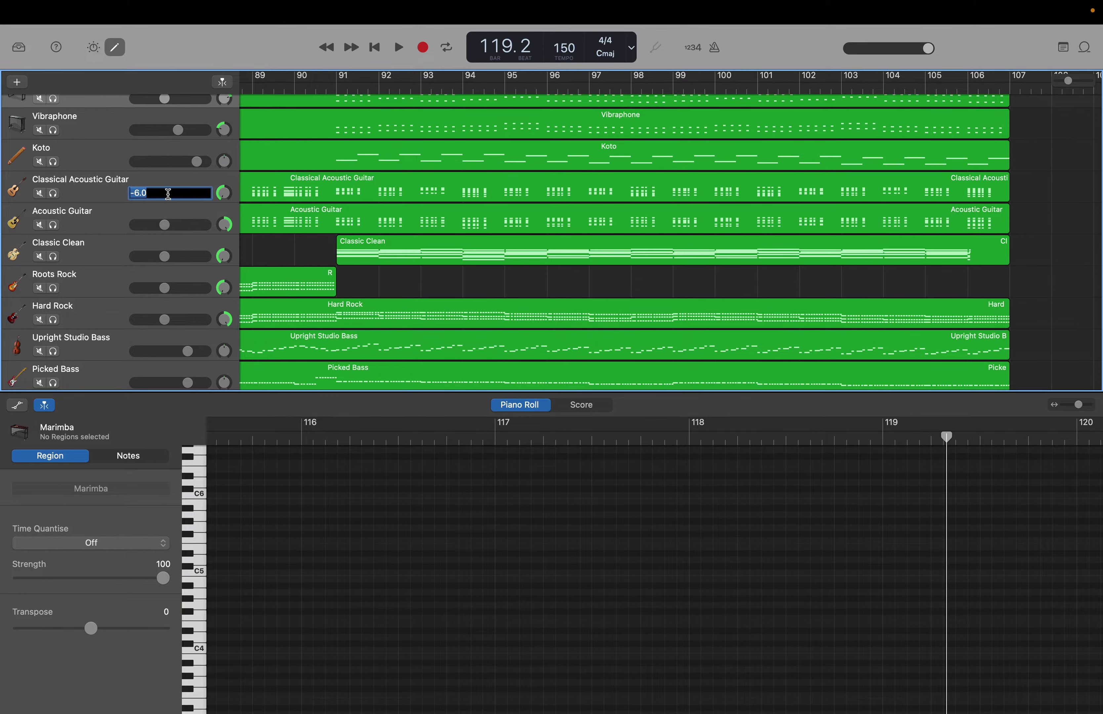
{"action": "type", "text": "-9"}
{"action": "key", "text": "Return"}
Set the Vibraphone track volume to -6 dB and the Marimba track volume to -12 dB.
{"action": "scroll", "coordinate": [187, 222], "scroll_direction": "up", "scroll_amount": 3}
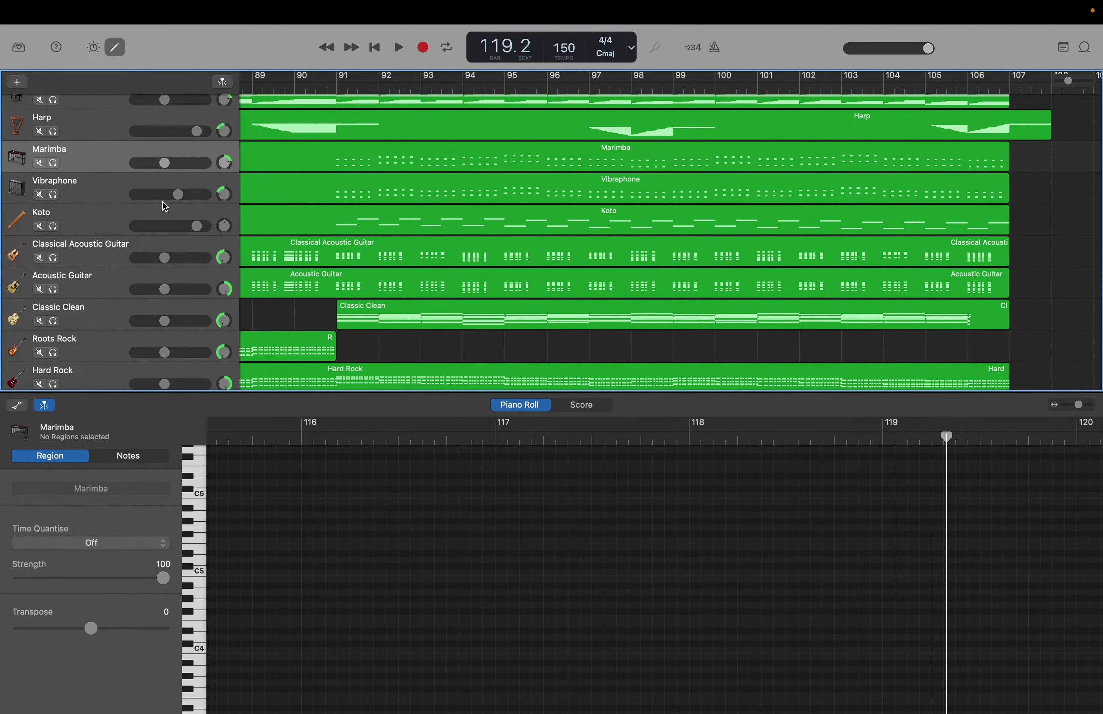
{"action": "double_click", "coordinate": [178, 194]}
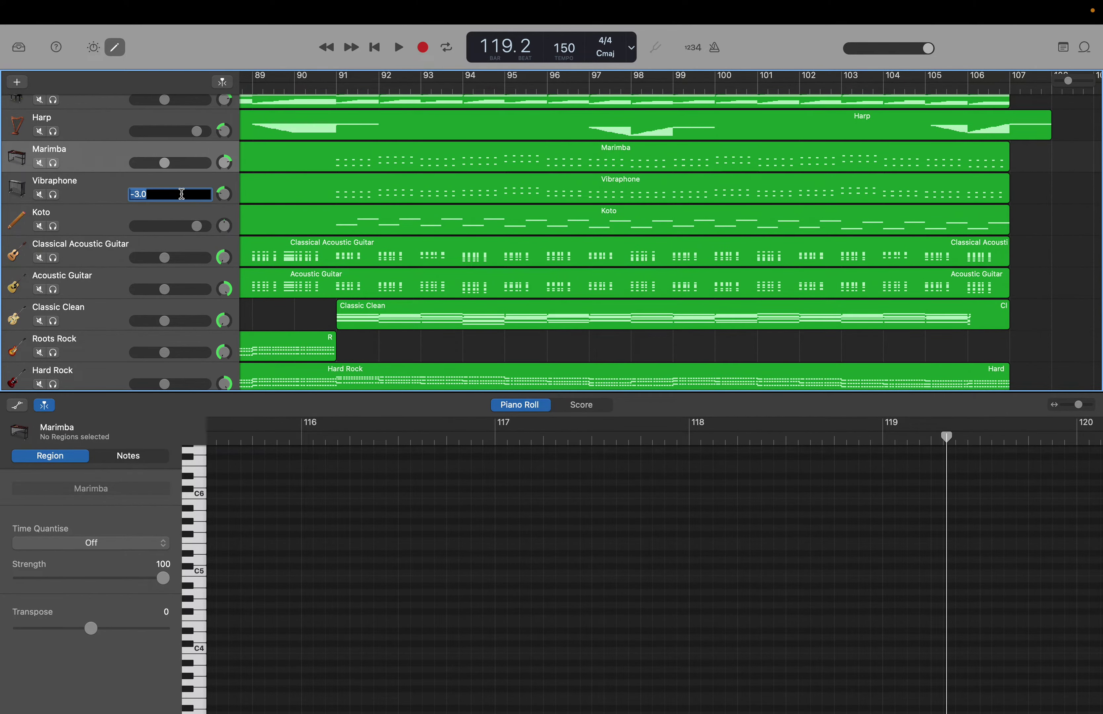
{"action": "type", "text": "-6"}
{"action": "key", "text": "Return"}
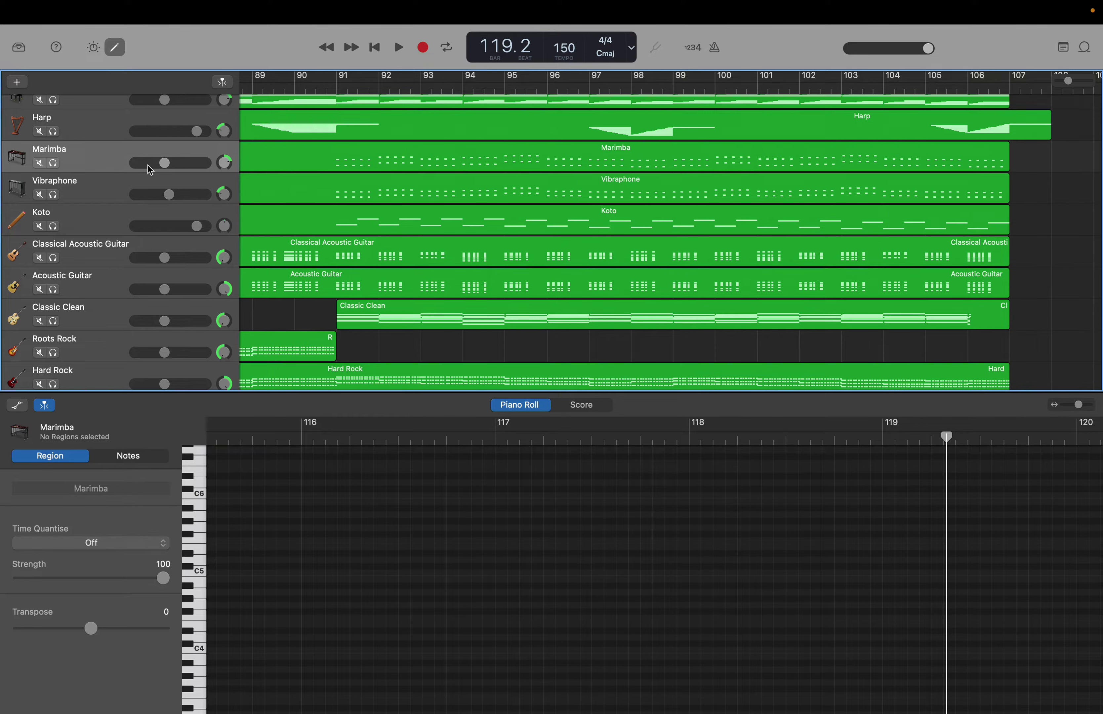
{"action": "double_click", "coordinate": [153, 167]}
{"action": "type", "text": "-12"}
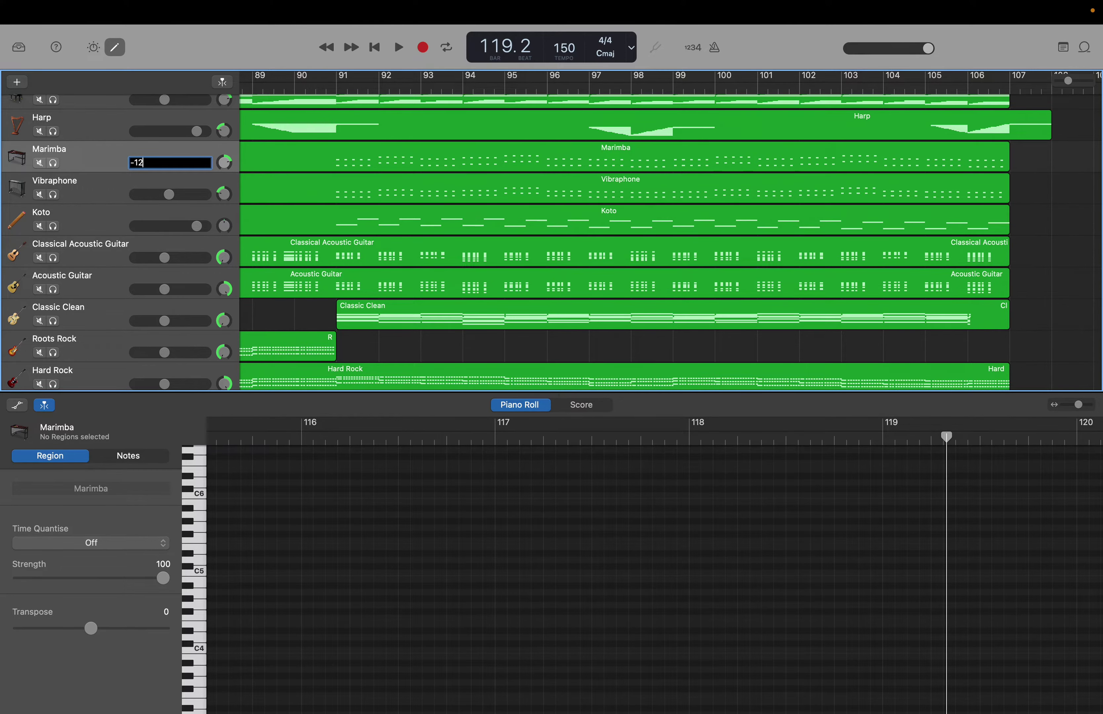
{"action": "key", "text": "Return"}
Set the Harp track volume to 0 dB and the Steinway Grand Piano track volume to -12 dB.
{"action": "scroll", "coordinate": [182, 201], "scroll_direction": "up", "scroll_amount": 3}
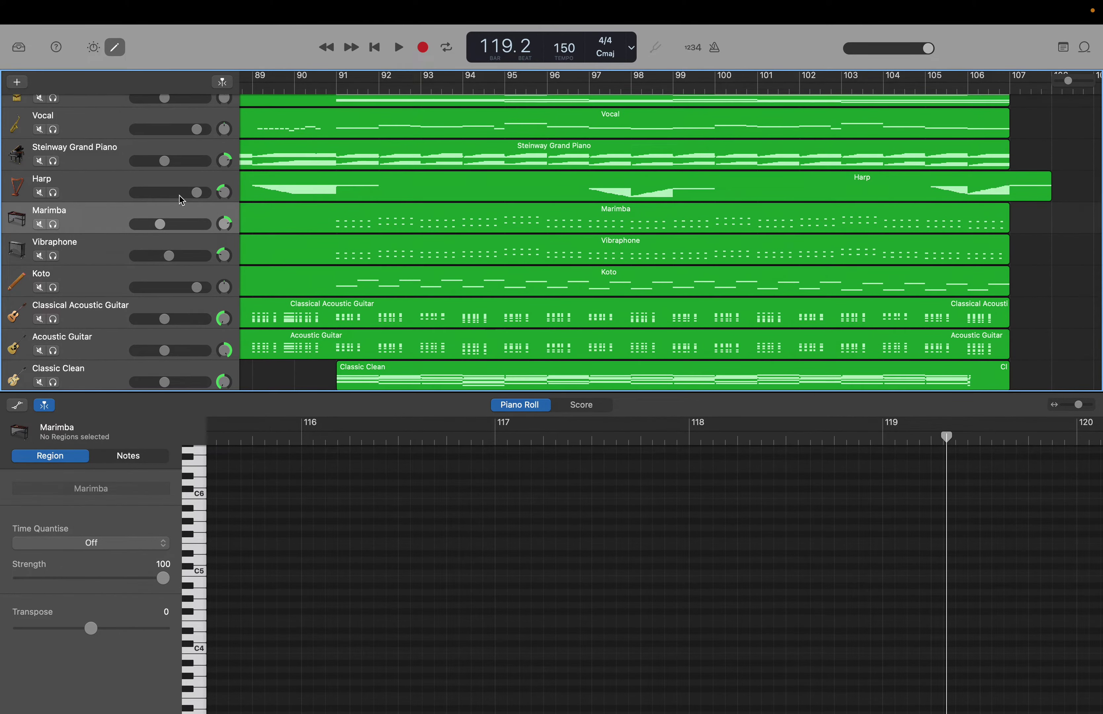
{"action": "double_click", "coordinate": [179, 196]}
{"action": "type", "text": "0"}
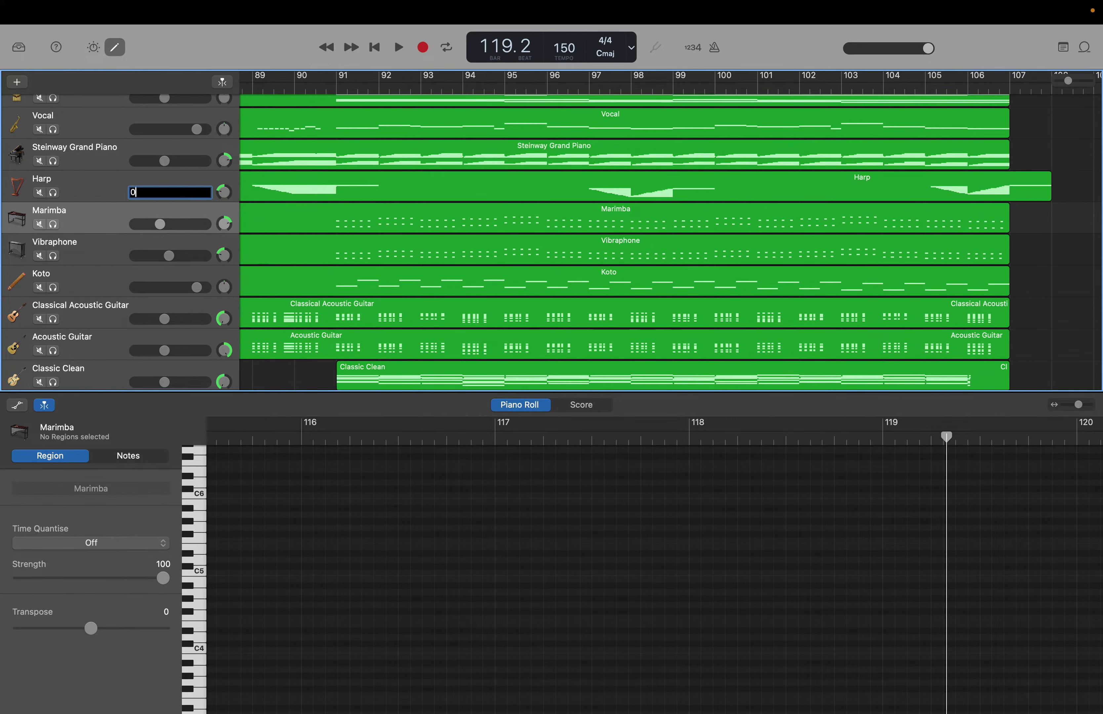
{"action": "key", "text": "Return"}
{"action": "scroll", "coordinate": [167, 206], "scroll_direction": "up", "scroll_amount": 2}
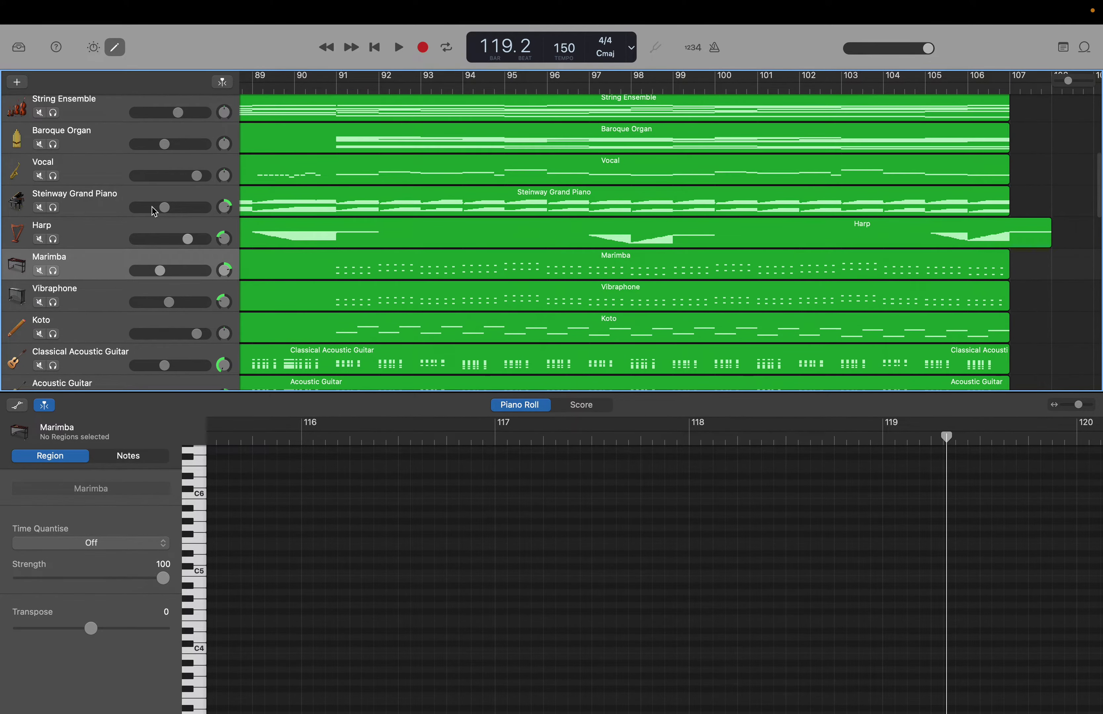
{"action": "double_click", "coordinate": [157, 207]}
{"action": "type", "text": "-"}
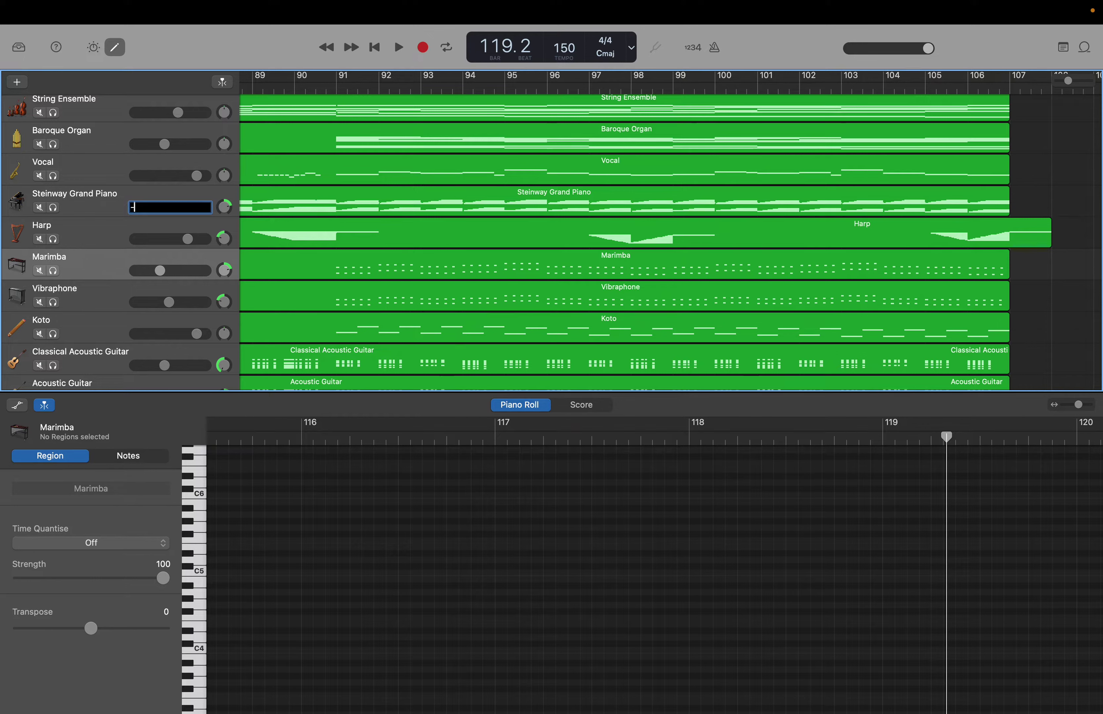
{"action": "type", "text": "20"}
{"action": "key", "text": "Return"}
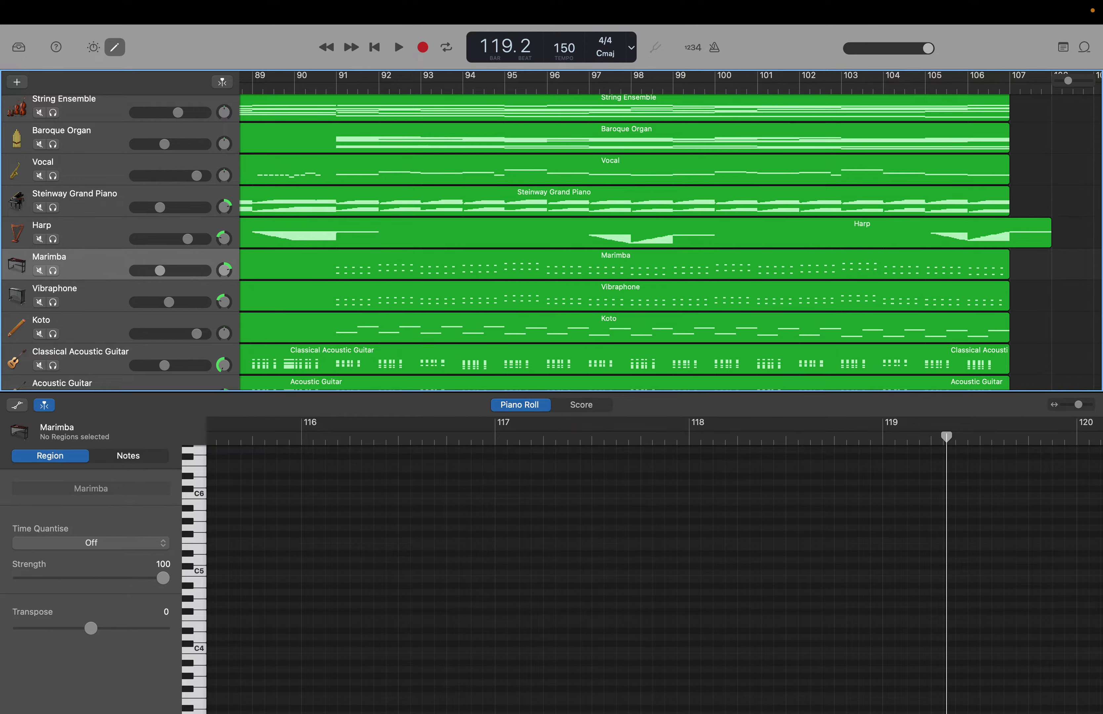
Set the Vocal track volume to 0 dB and the Baroque Organ track volume to -12 dB.
{"action": "double_click", "coordinate": [186, 177]}
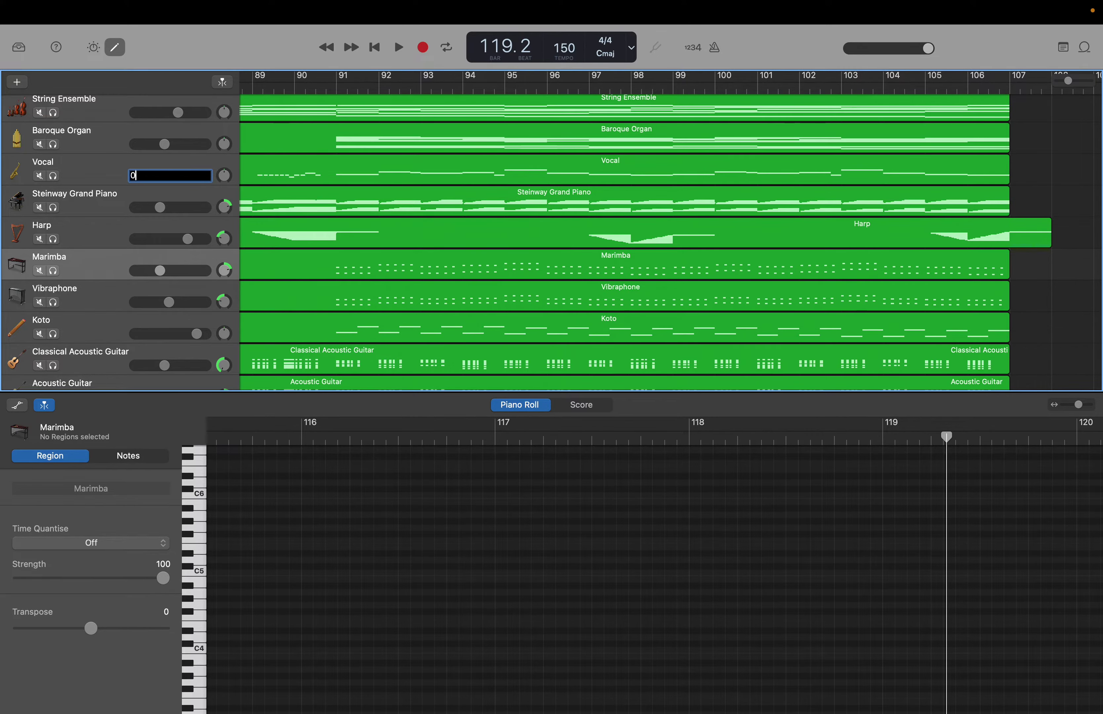
{"action": "type", "text": "0"}
{"action": "key", "text": "Return"}
{"action": "scroll", "coordinate": [152, 215], "scroll_direction": "up", "scroll_amount": 3}
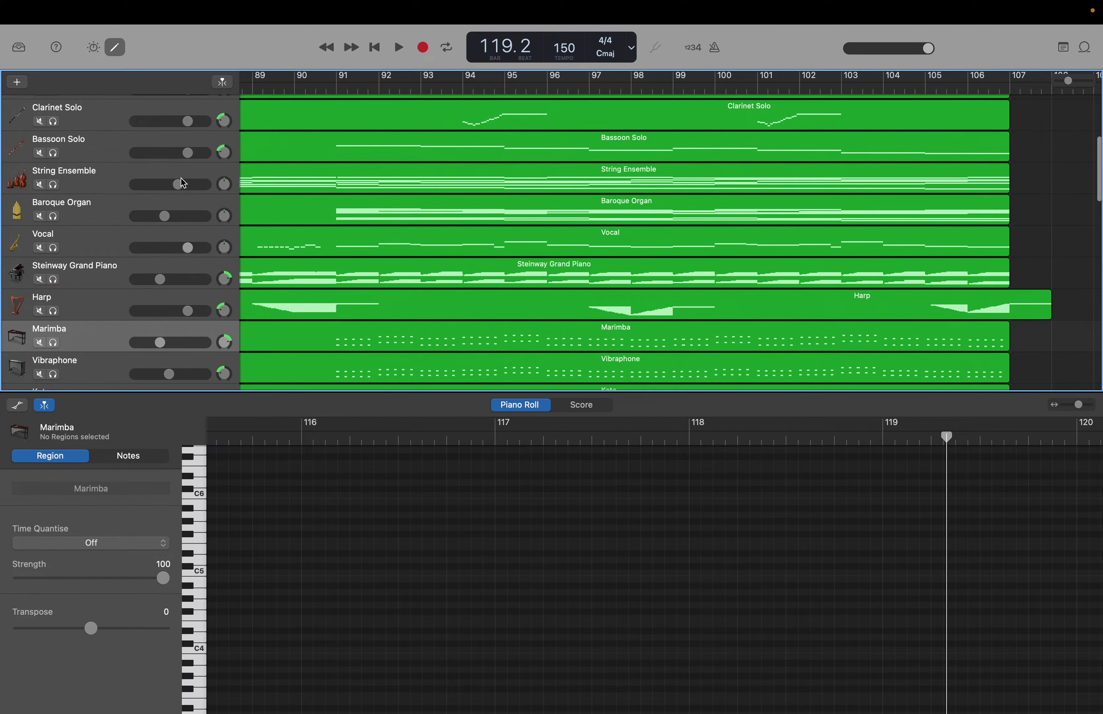
{"action": "double_click", "coordinate": [152, 216]}
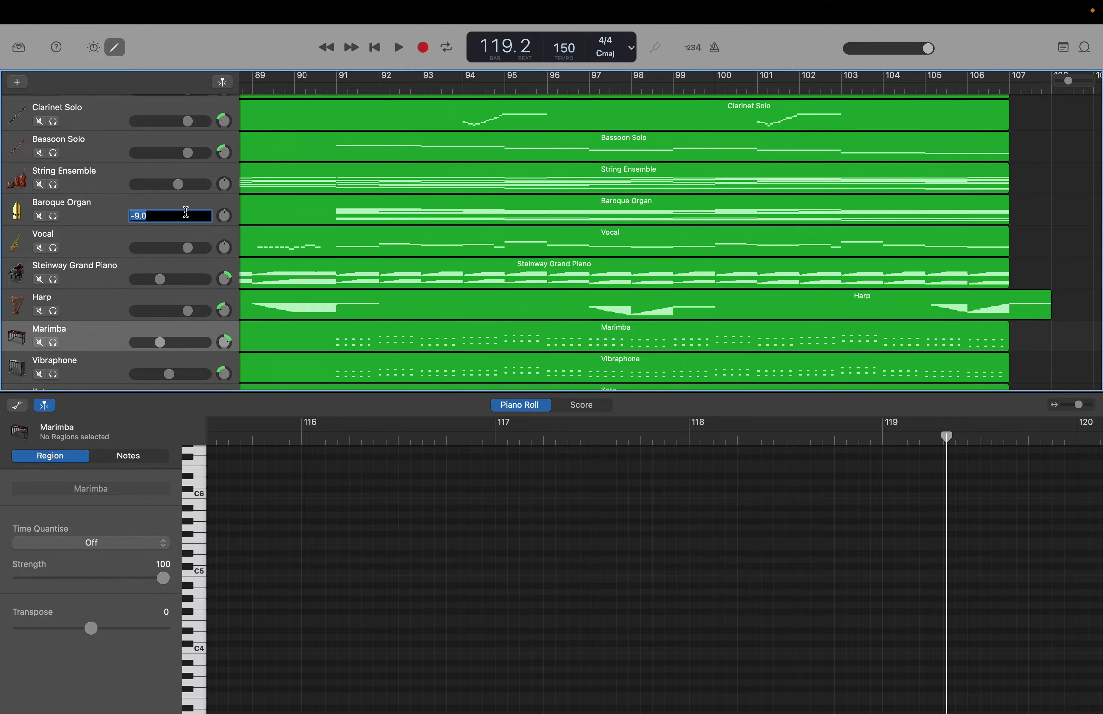
{"action": "type", "text": "-12"}
{"action": "key", "text": "Return"}
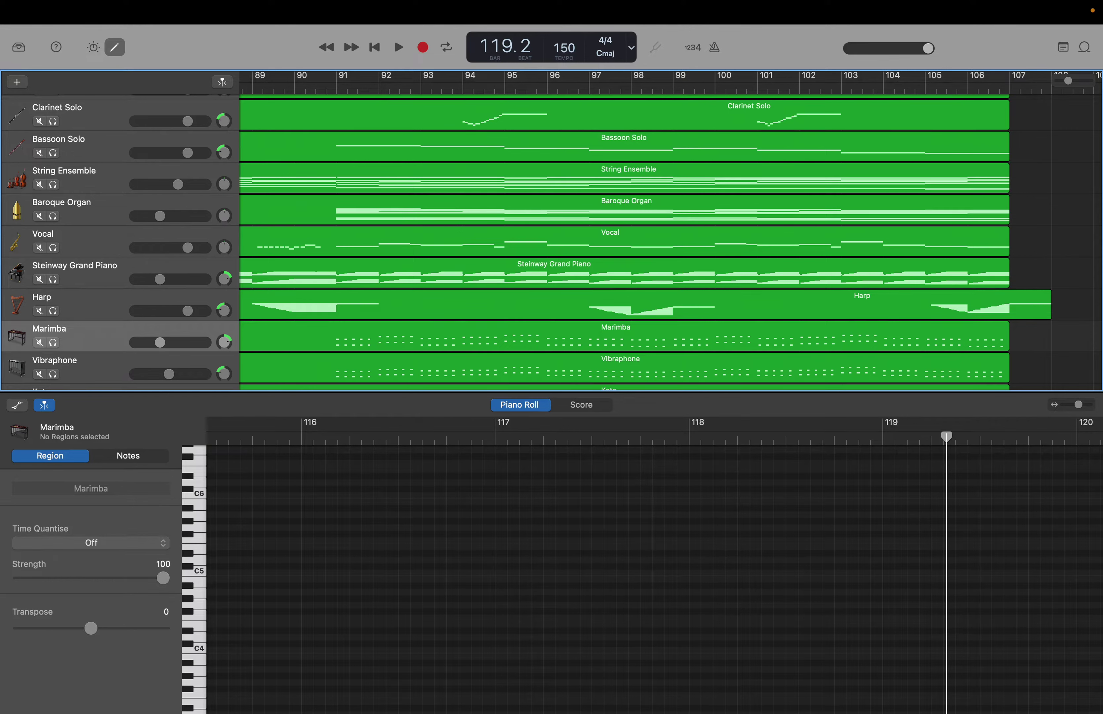
Set the String Ensemble track volume to -6 dB and the Bassoon Solo track volume to -3 dB.
{"action": "double_click", "coordinate": [158, 185]}
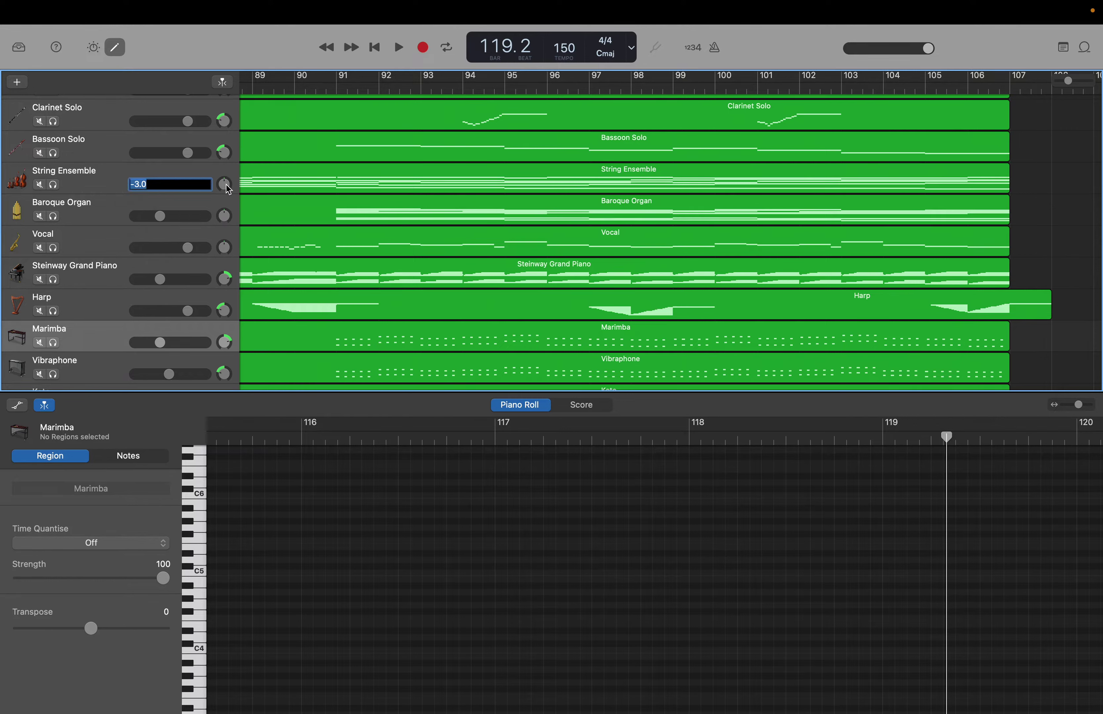
{"action": "type", "text": "-6"}
{"action": "key", "text": "Return"}
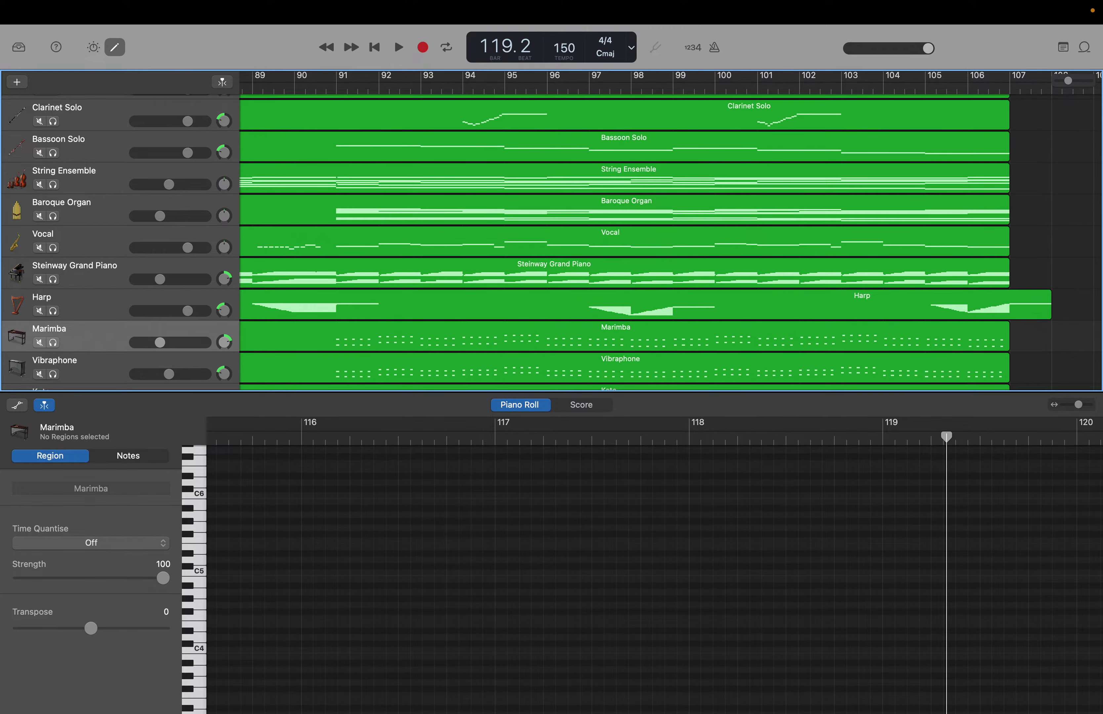
{"action": "scroll", "coordinate": [200, 217], "scroll_direction": "up", "scroll_amount": 5}
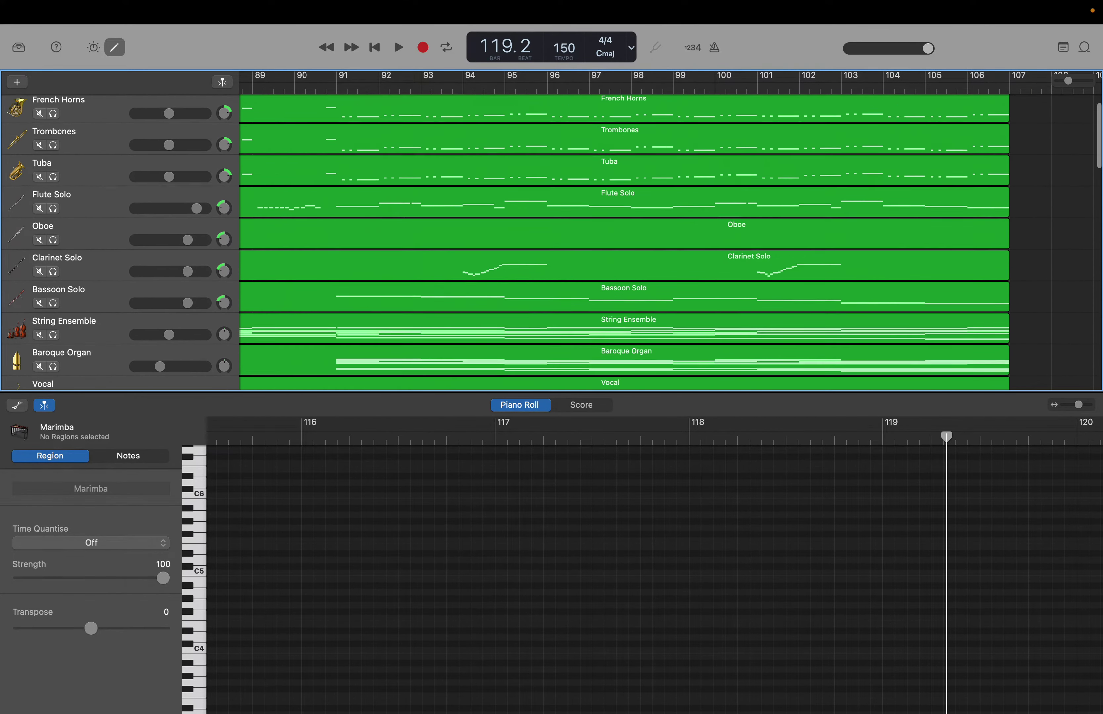
{"action": "double_click", "coordinate": [169, 318]}
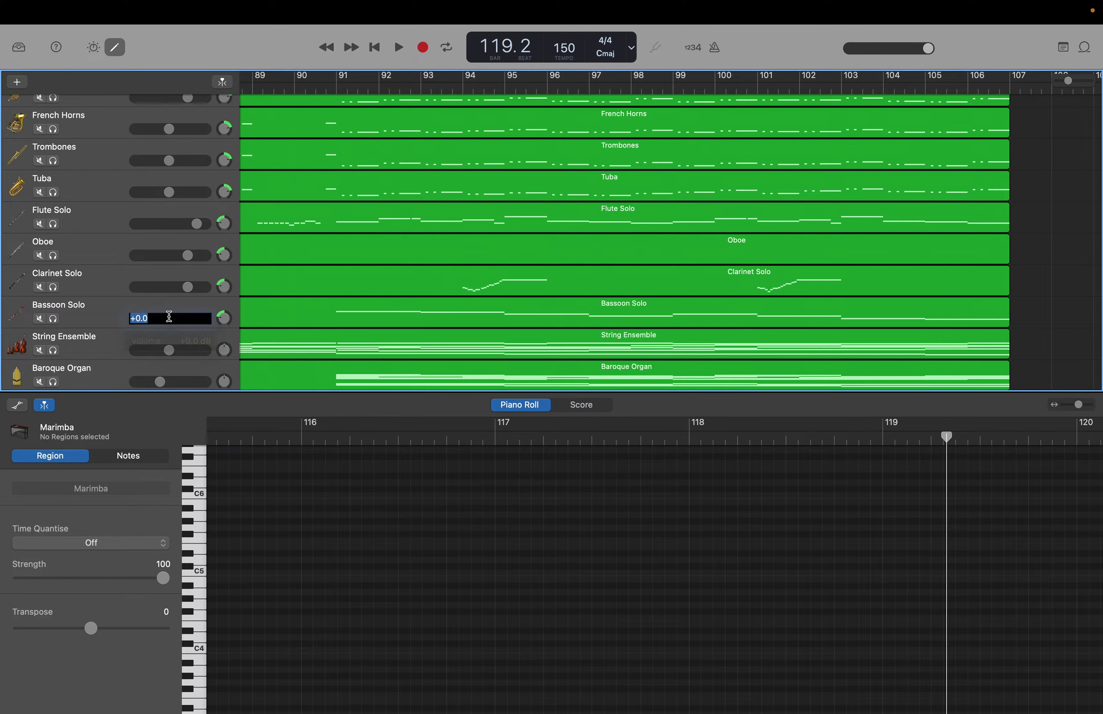
{"action": "type", "text": "-3"}
{"action": "key", "text": "Return"}
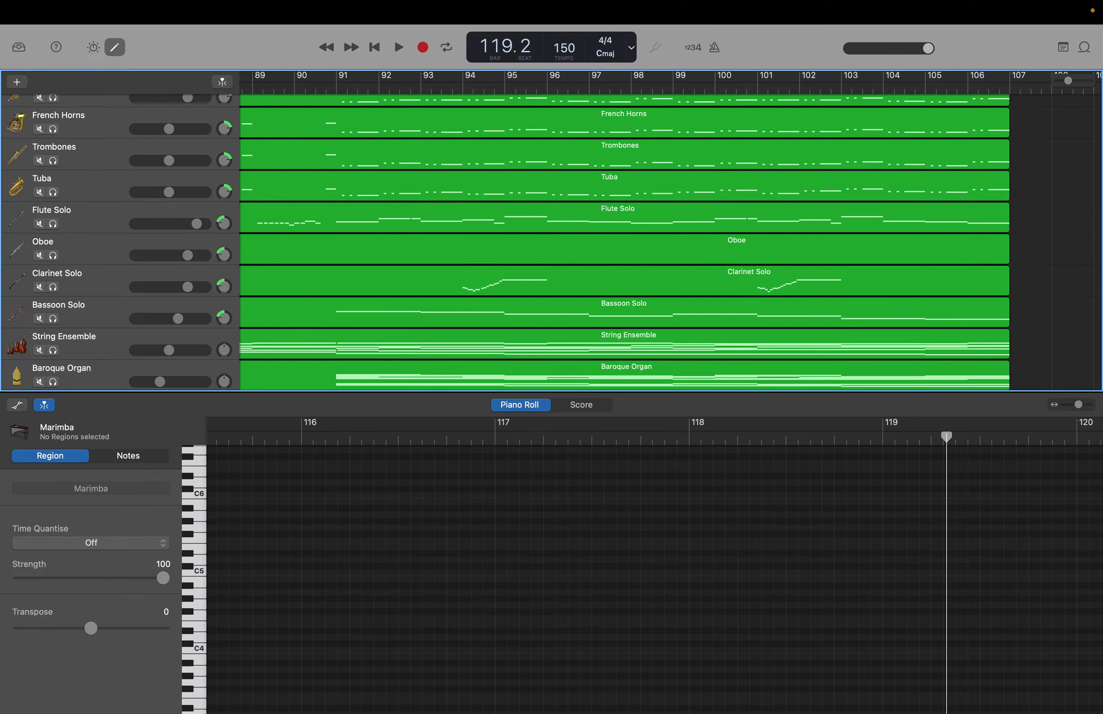
Set the Clarinet Solo and Oboe track volumes to -3 dB.
{"action": "double_click", "coordinate": [154, 286]}
{"action": "type", "text": "-3"}
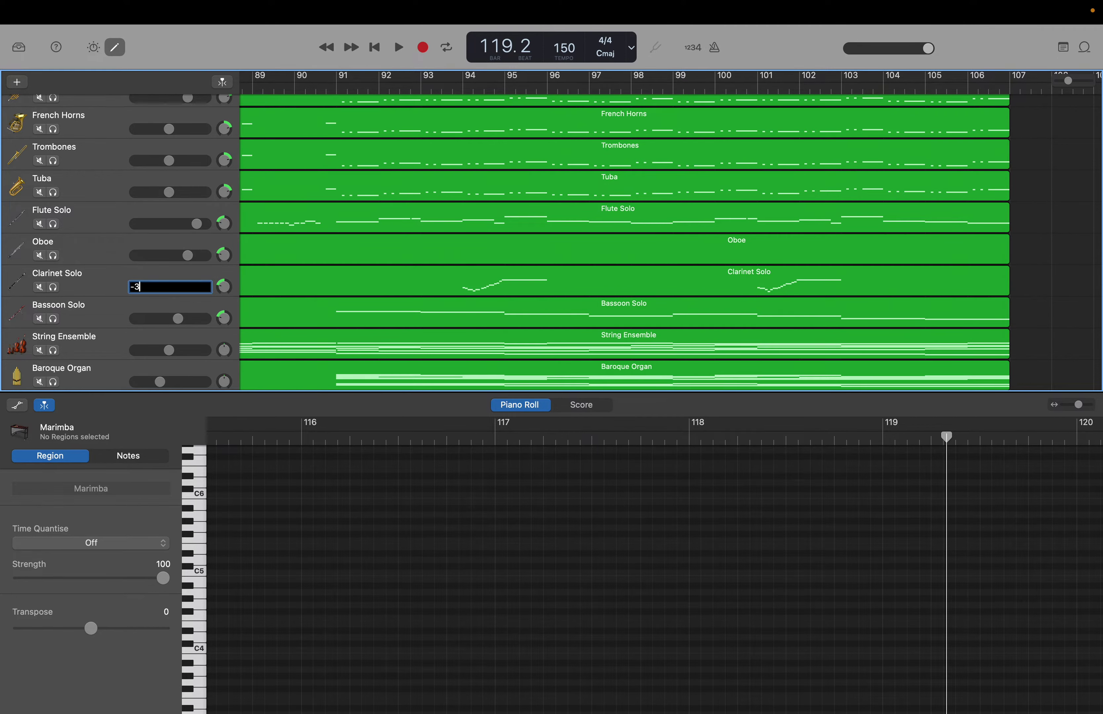
{"action": "key", "text": "Return"}
{"action": "double_click", "coordinate": [152, 258]}
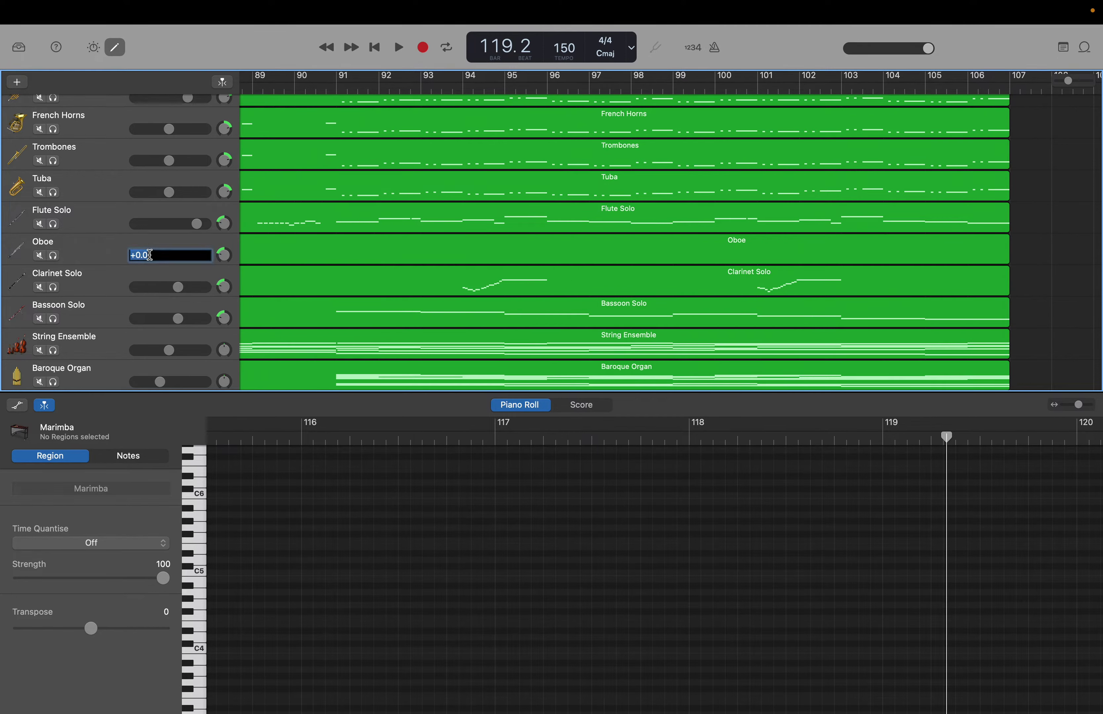
{"action": "key", "text": "Return"}
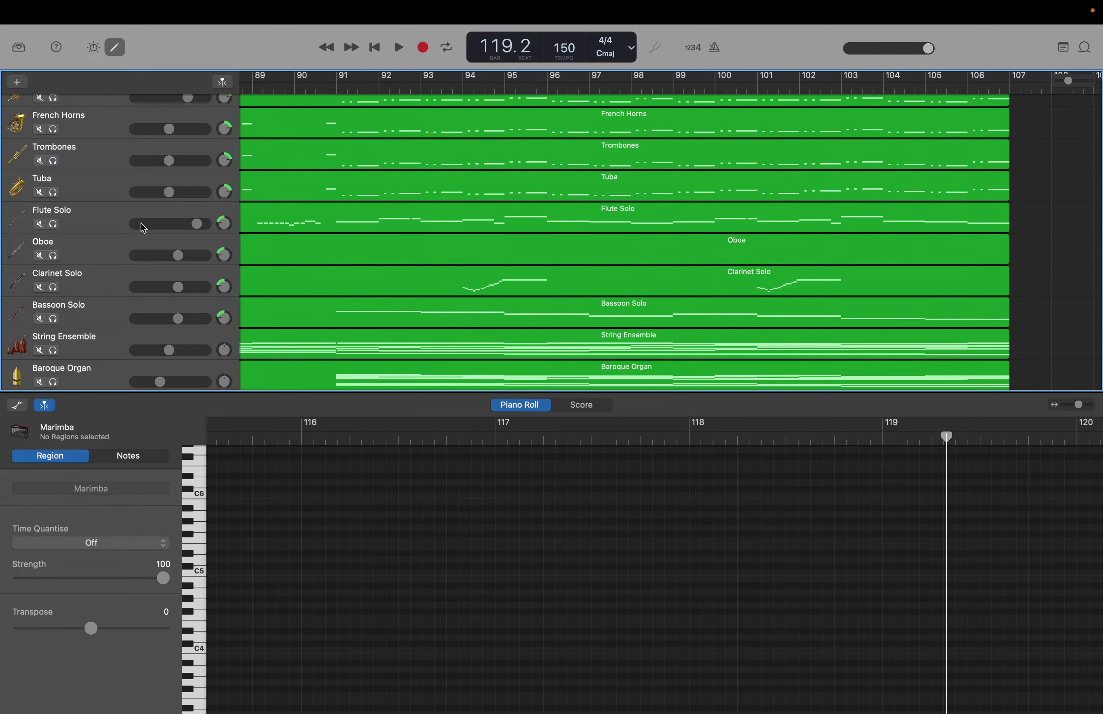
Set the Flute Solo track volume to 0 dB.
{"action": "double_click", "coordinate": [153, 224]}
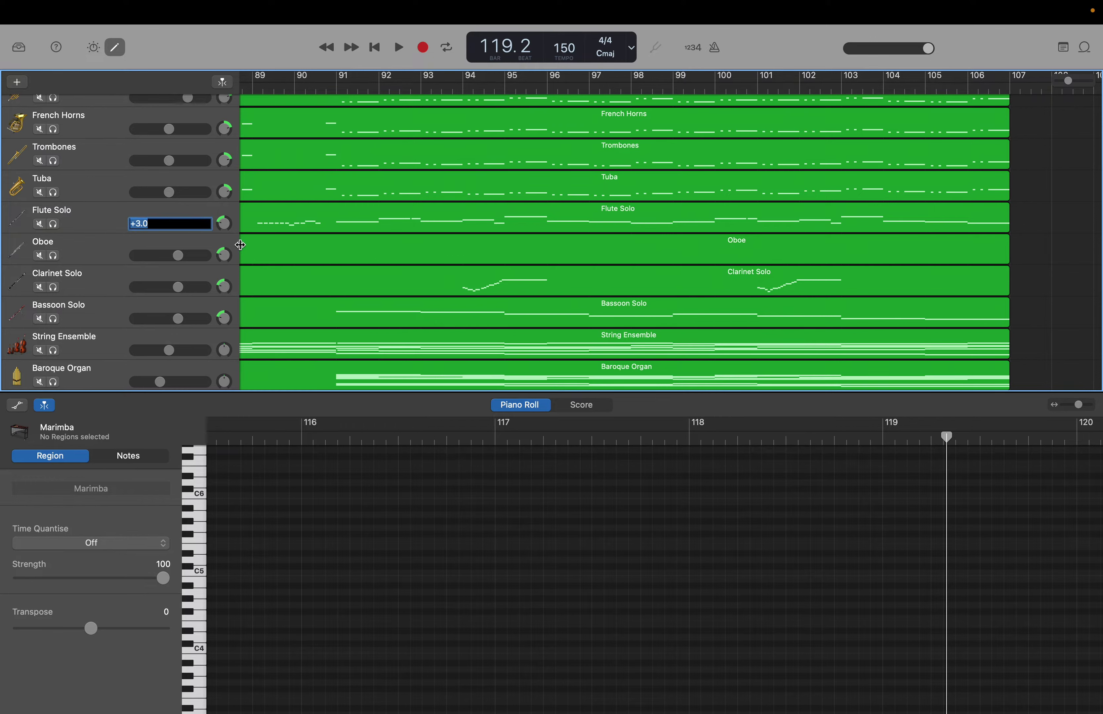
{"action": "type", "text": "0"}
{"action": "key", "text": "Return"}
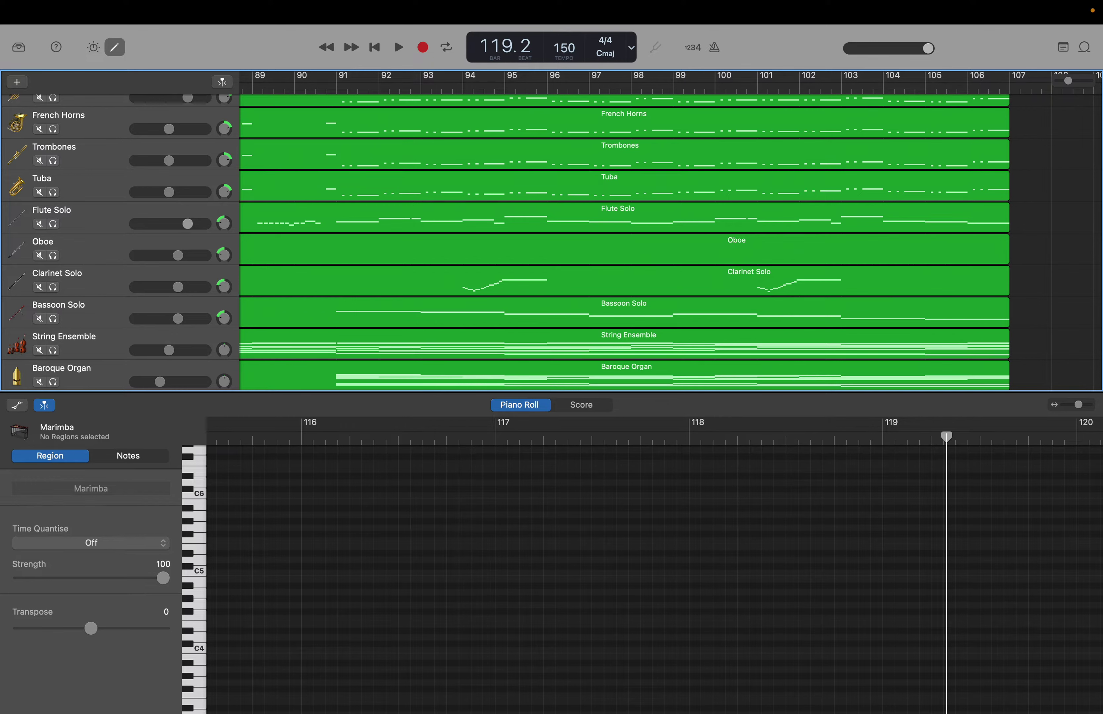
Set the Tuba and Trombones track volumes to -9 dB.
{"action": "double_click", "coordinate": [157, 194]}
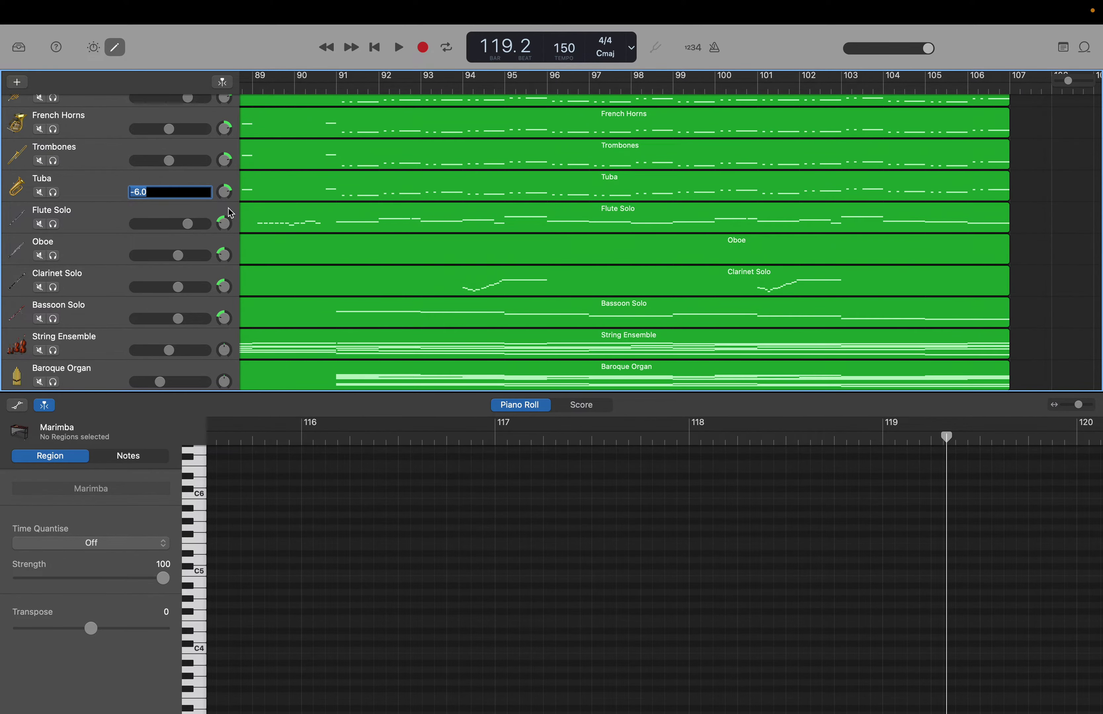
{"action": "type", "text": "-8"}
{"action": "key", "text": "Return"}
{"action": "scroll", "coordinate": [199, 191], "scroll_direction": "up", "scroll_amount": 1}
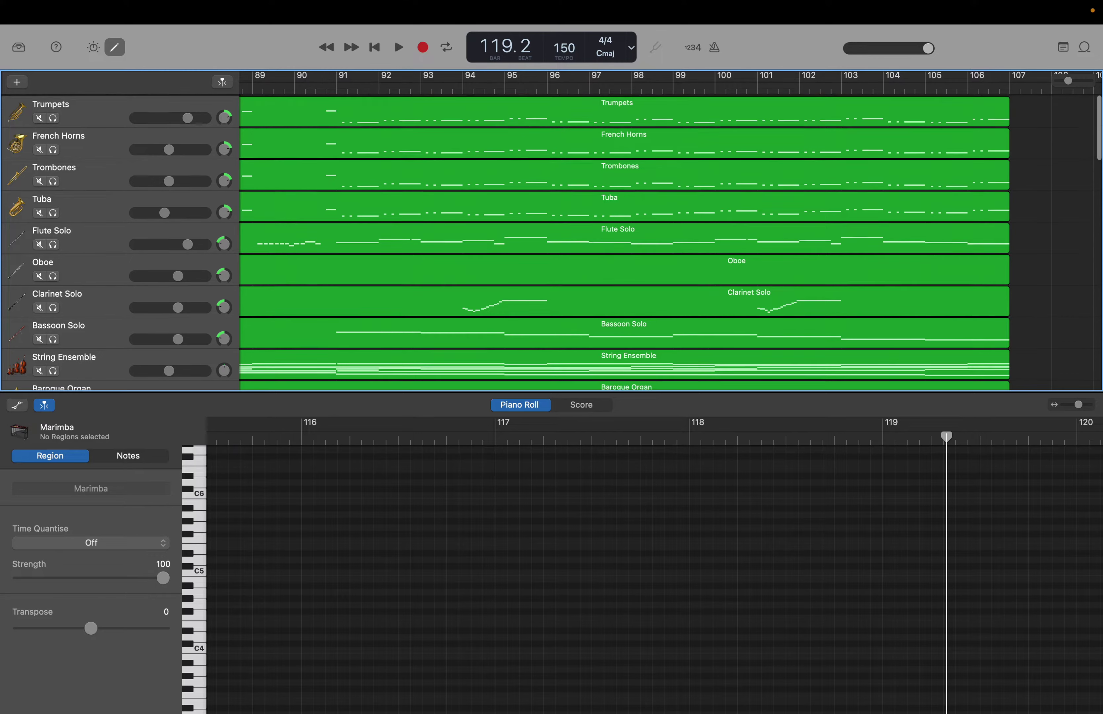
{"action": "double_click", "coordinate": [152, 180]}
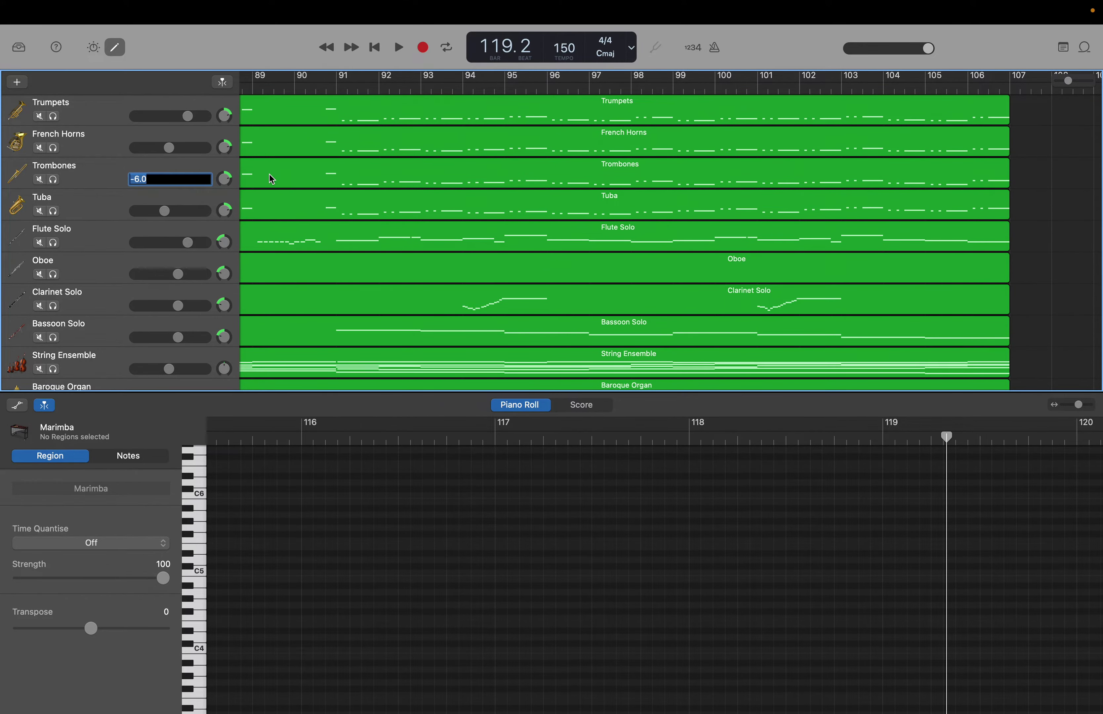
{"action": "type", "text": "-9"}
{"action": "key", "text": "Return"}
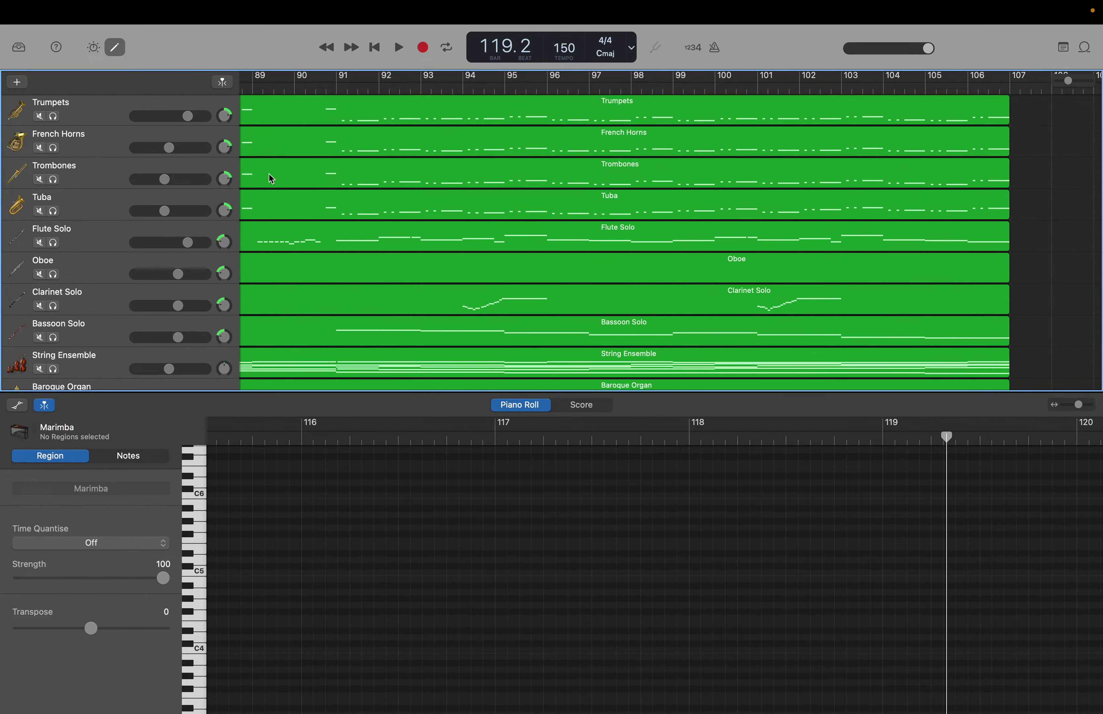
Set the French Horns track volume to -9 dB and the Trumpets track volume to -3 dB.
{"action": "double_click", "coordinate": [155, 152]}
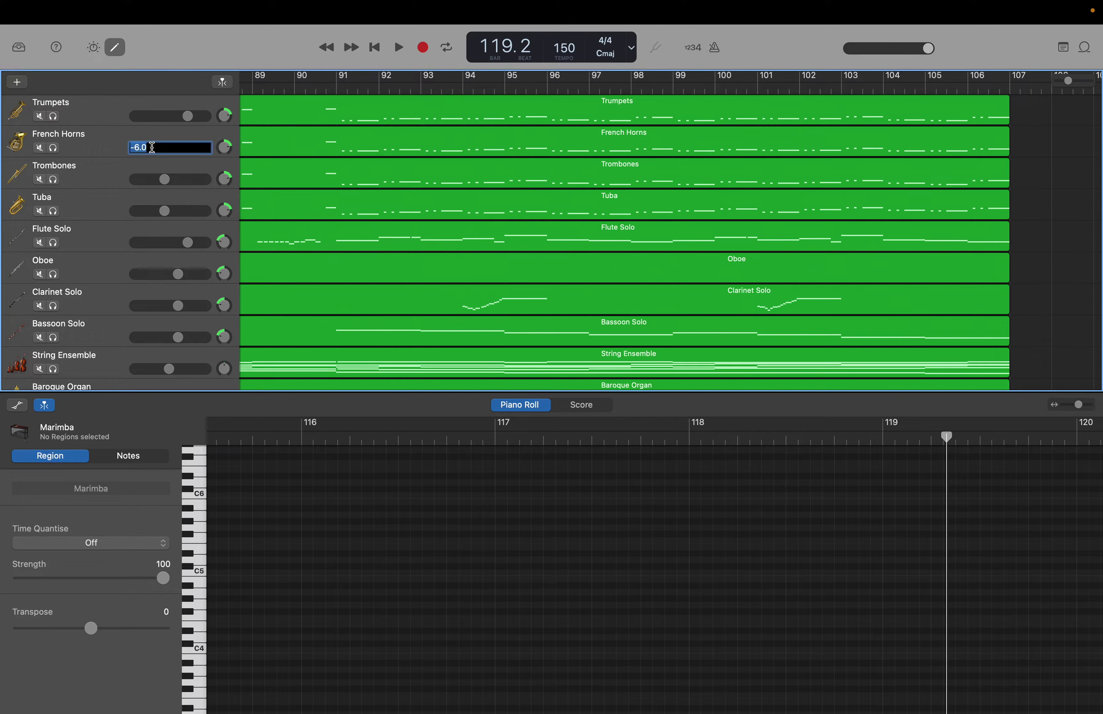
{"action": "type", "text": "-9"}
{"action": "key", "text": "Return"}
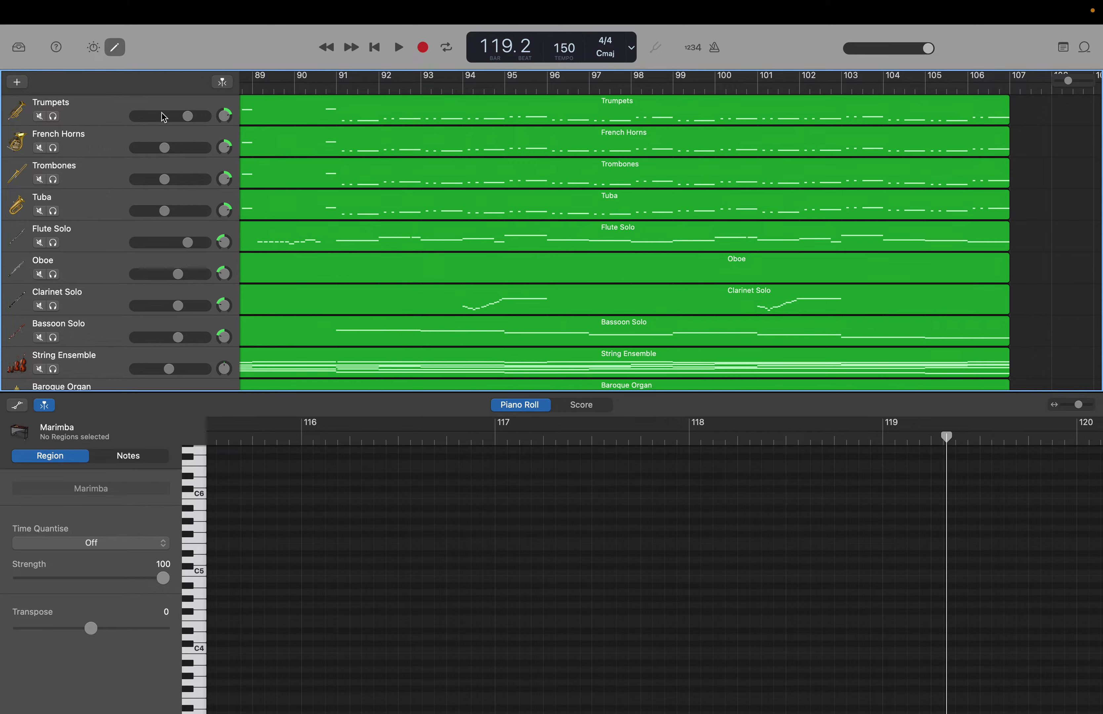
{"action": "double_click", "coordinate": [164, 117]}
{"action": "type", "text": "-3"}
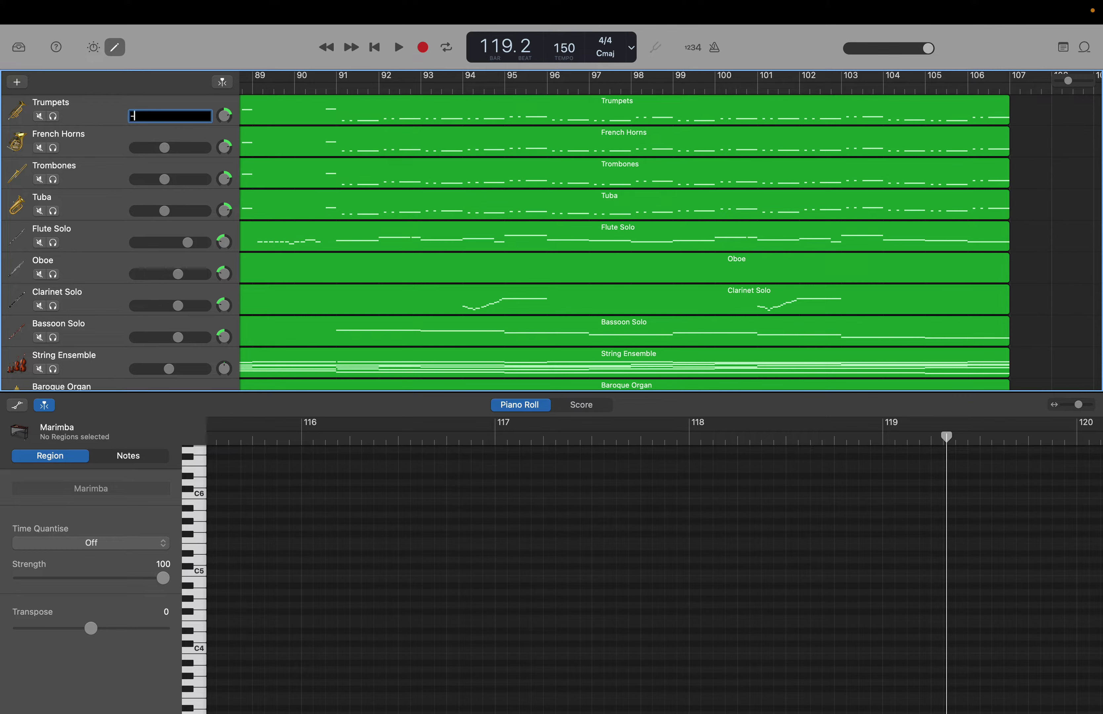
{"action": "key", "text": "Return"}
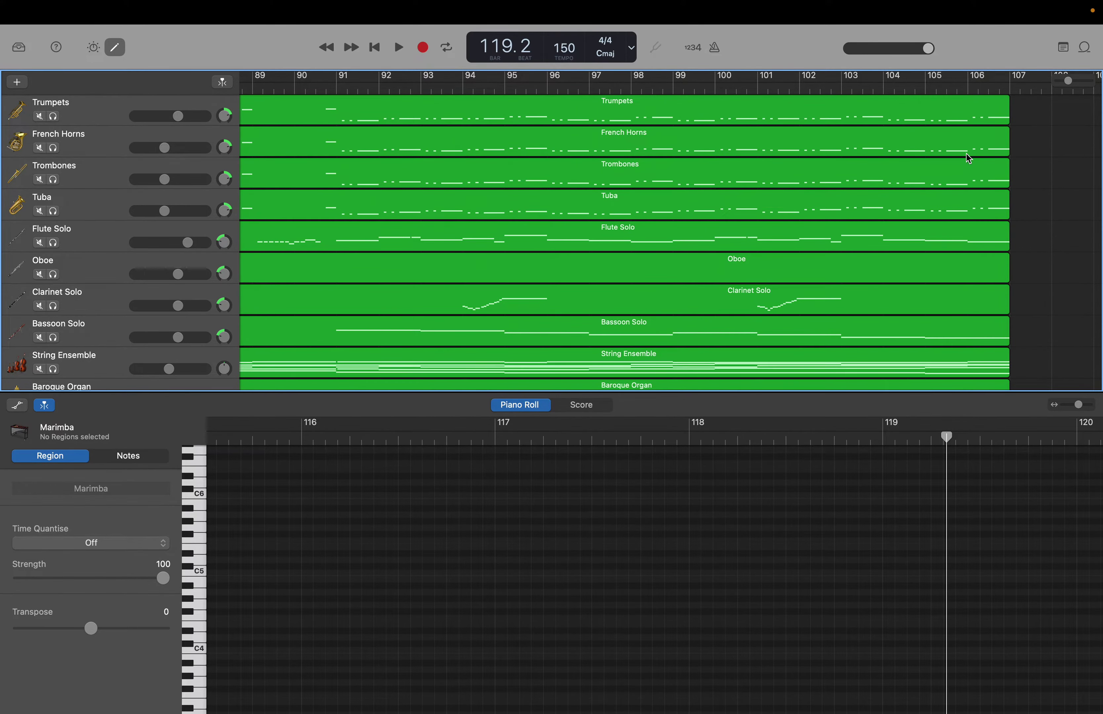
Move the playhead back to about bar 91 and play the section, checking the rebalanced levels down the track list.
{"action": "scroll", "coordinate": [967, 157], "scroll_direction": "right", "scroll_amount": 15}
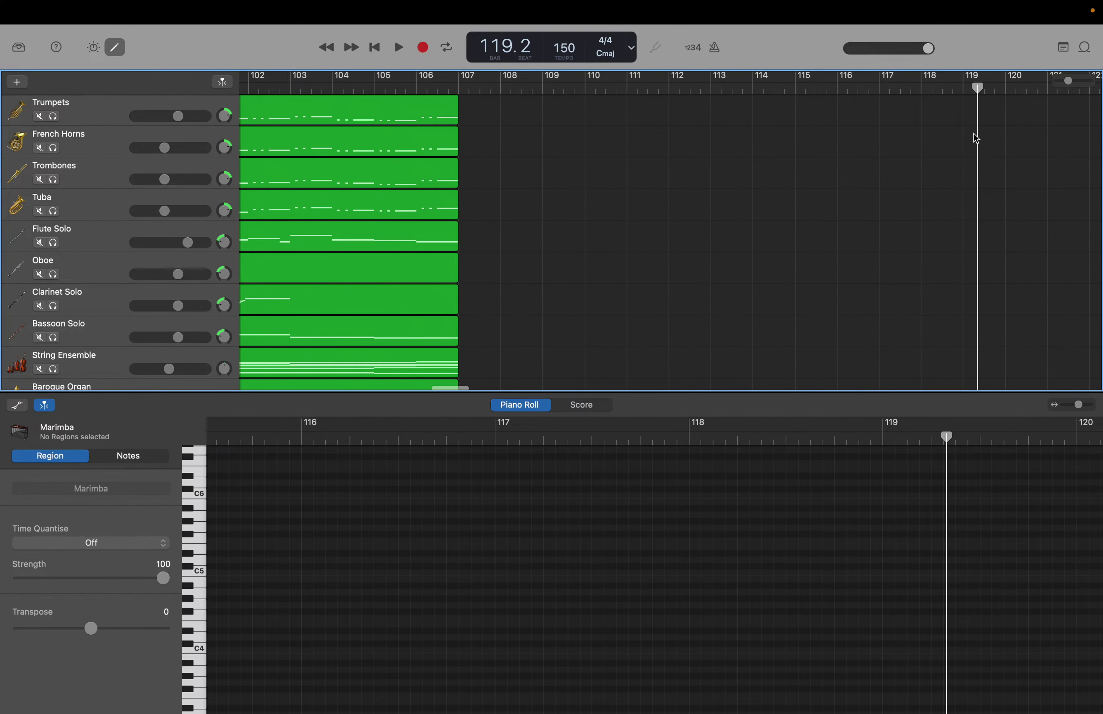
{"action": "left_click_drag", "start_coordinate": [977, 89], "coordinate": [479, 172]}
{"action": "left_click_drag", "start_coordinate": [596, 178], "coordinate": [500, 179]}
{"action": "key", "text": "space"}
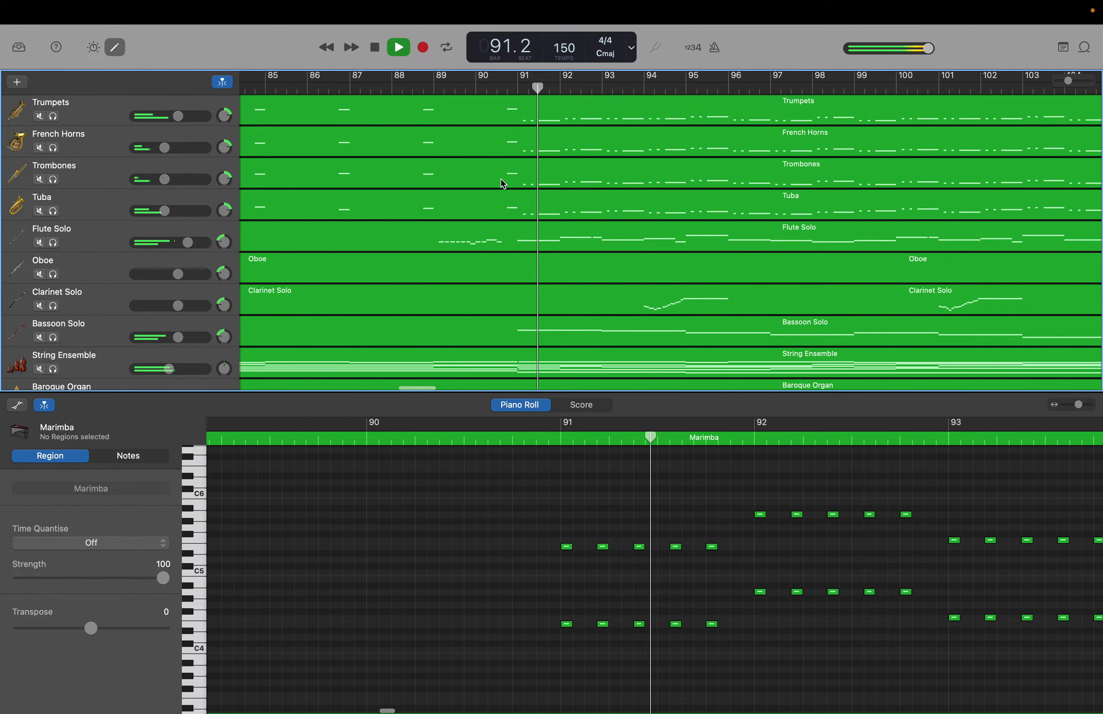
{"action": "scroll", "coordinate": [500, 179], "scroll_direction": "down", "scroll_amount": 3}
{"action": "scroll", "coordinate": [500, 179], "scroll_direction": "down", "scroll_amount": 6}
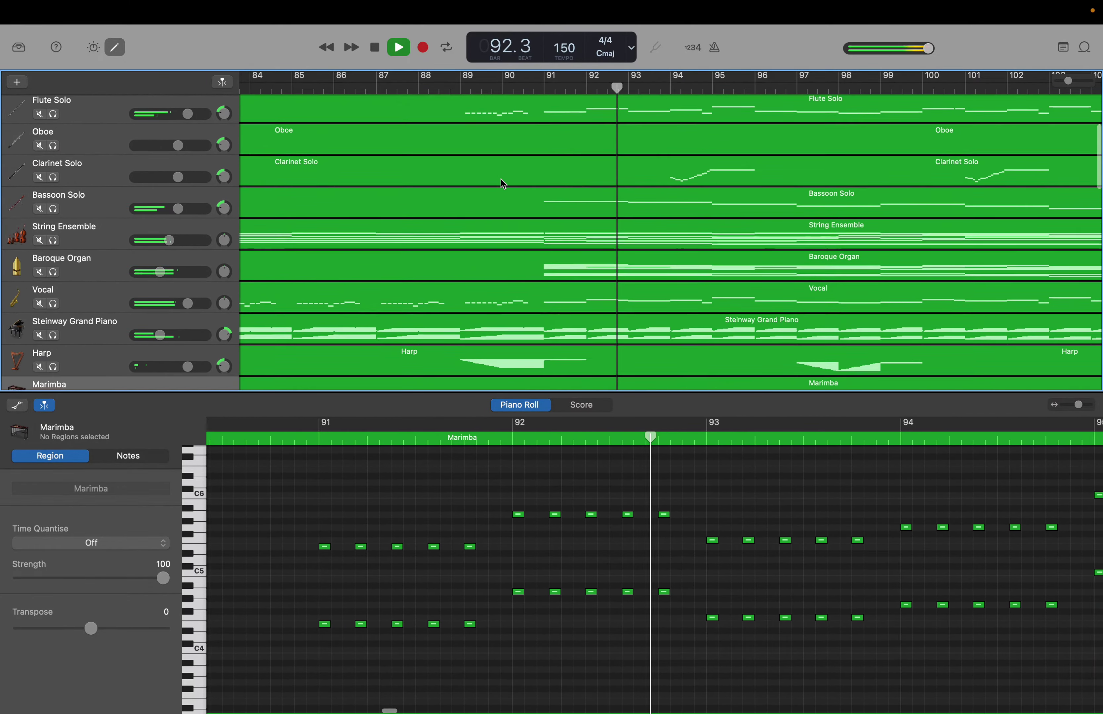
{"action": "scroll", "coordinate": [503, 184], "scroll_direction": "down", "scroll_amount": 6}
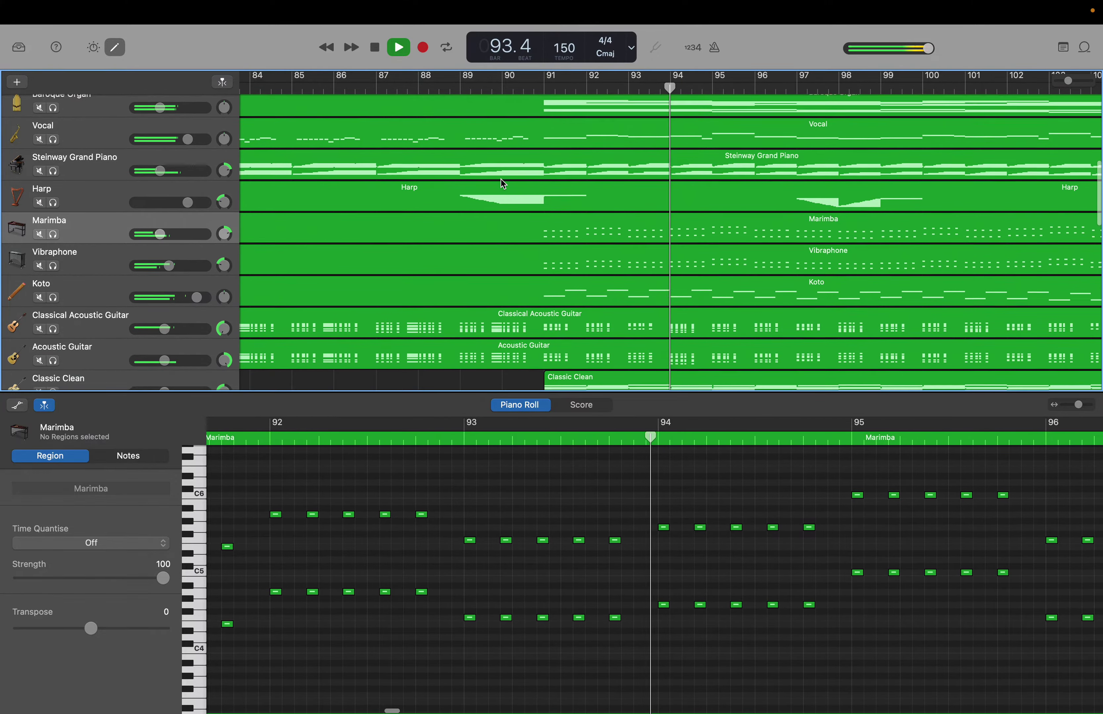
Check the playing levels of the guitar, bass and drum tracks, and stop playback at about bar 104.
{"action": "scroll", "coordinate": [503, 184], "scroll_direction": "down", "scroll_amount": 8}
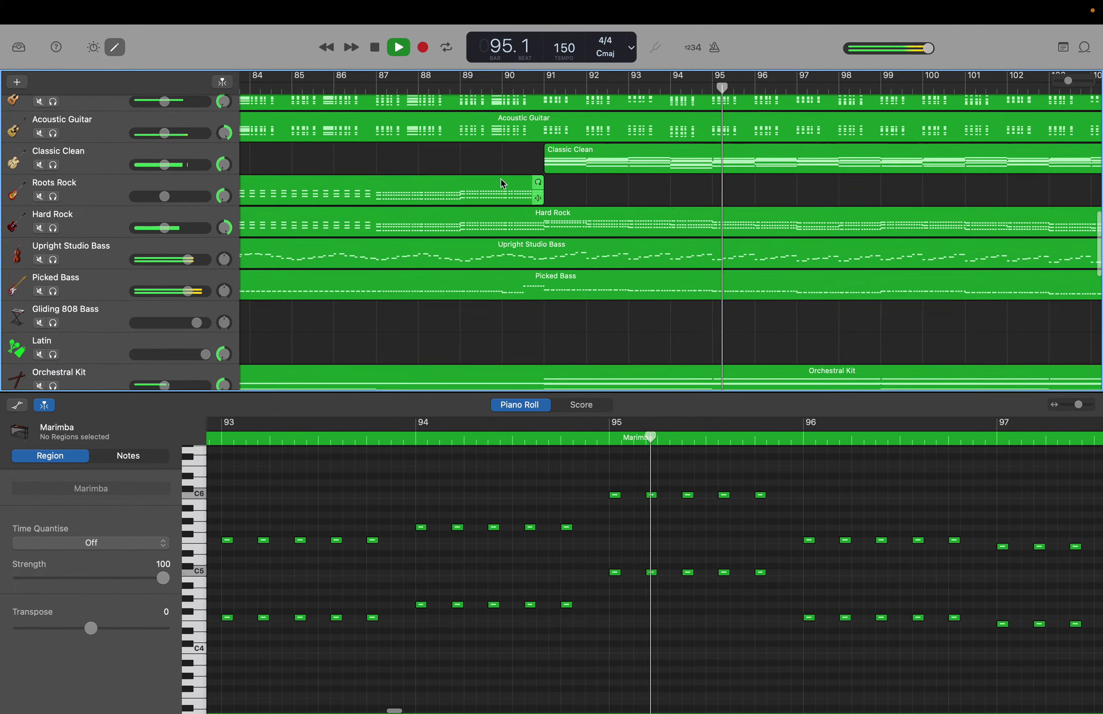
{"action": "scroll", "coordinate": [500, 180], "scroll_direction": "down", "scroll_amount": 1}
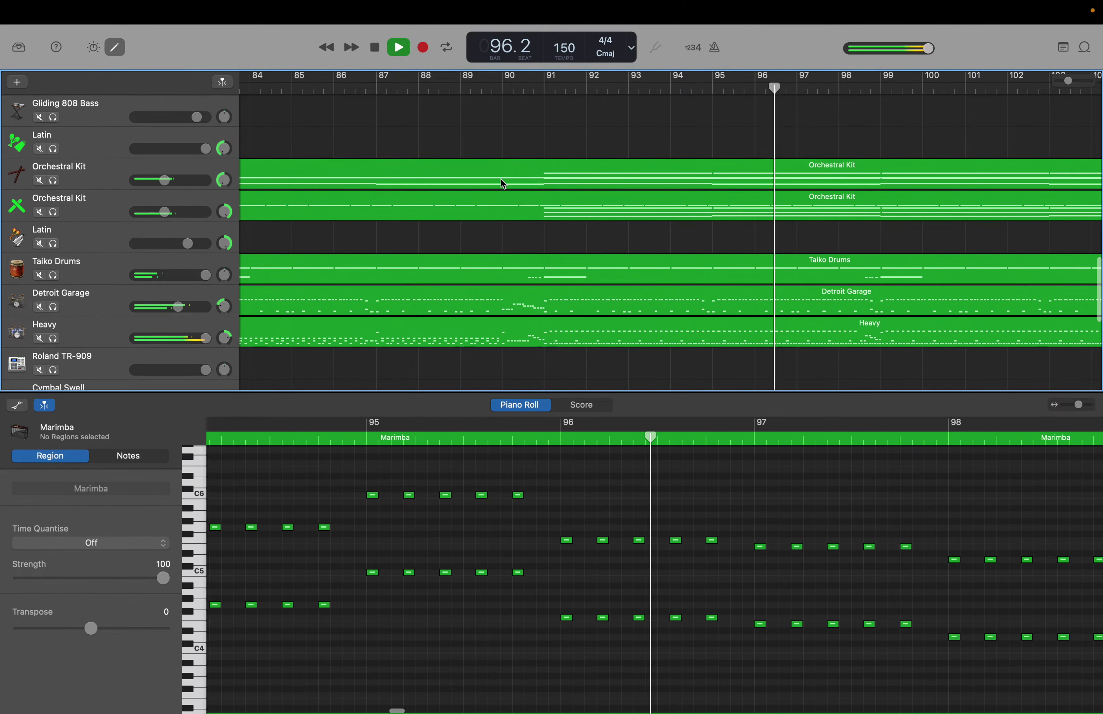
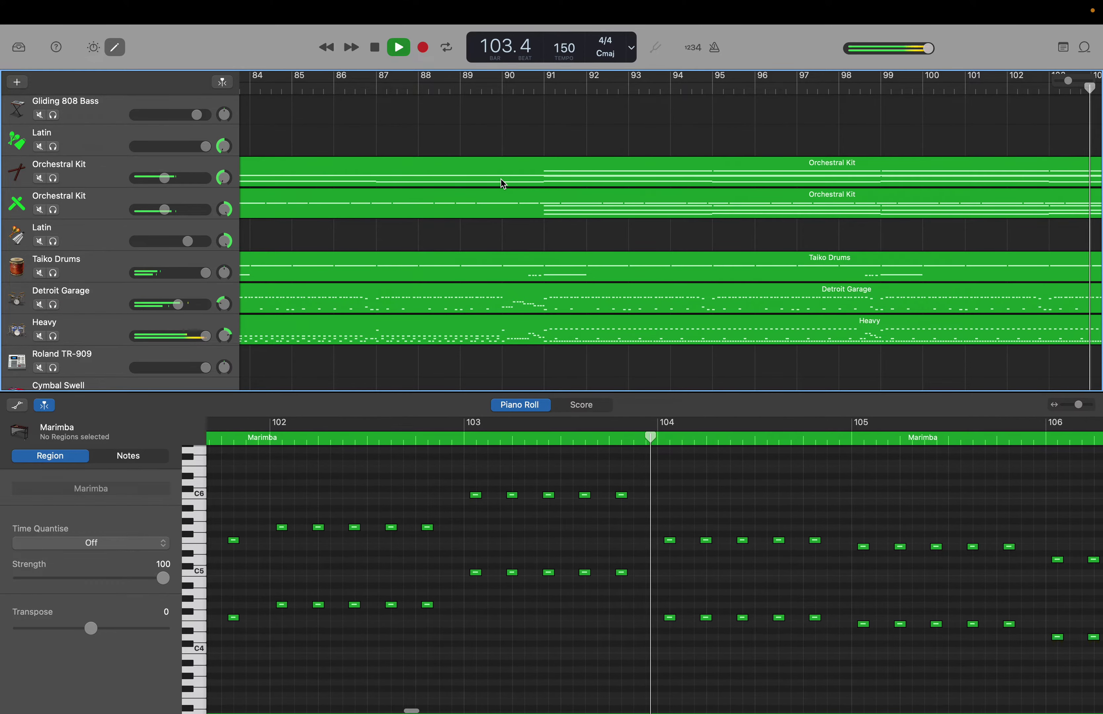
{"action": "key", "text": "space"}
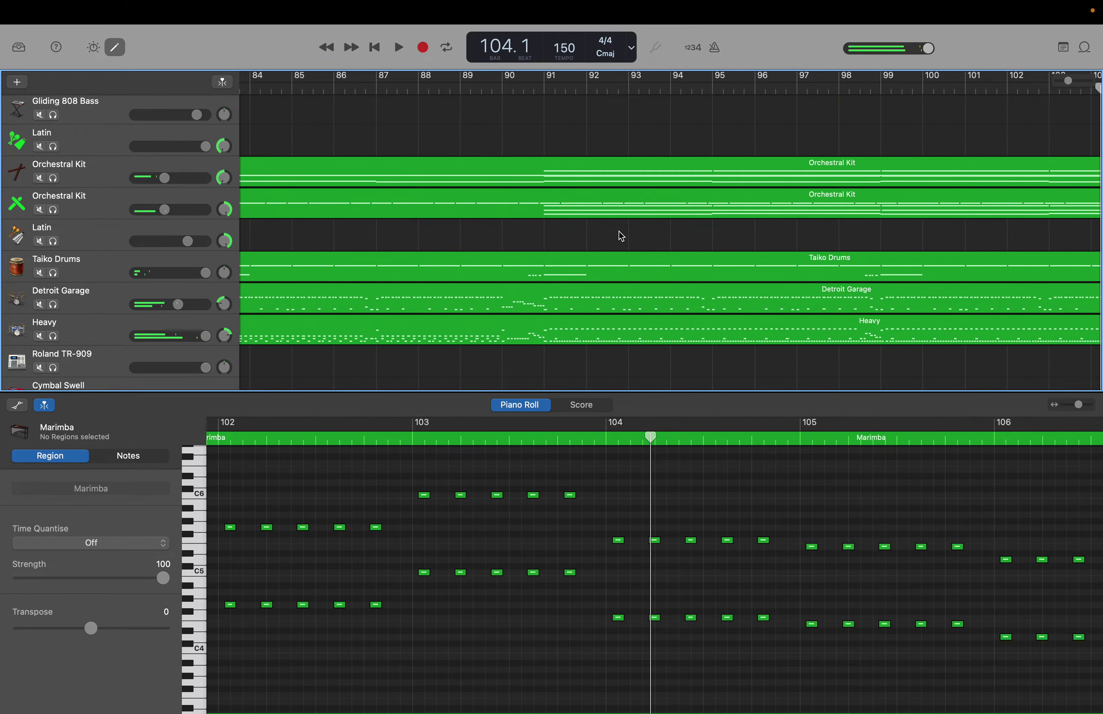
In the Heavy region, place E1 notes on all four off-beats of bar 91 by moving the two existing notes and creating two more.
{"action": "left_click", "coordinate": [573, 334]}
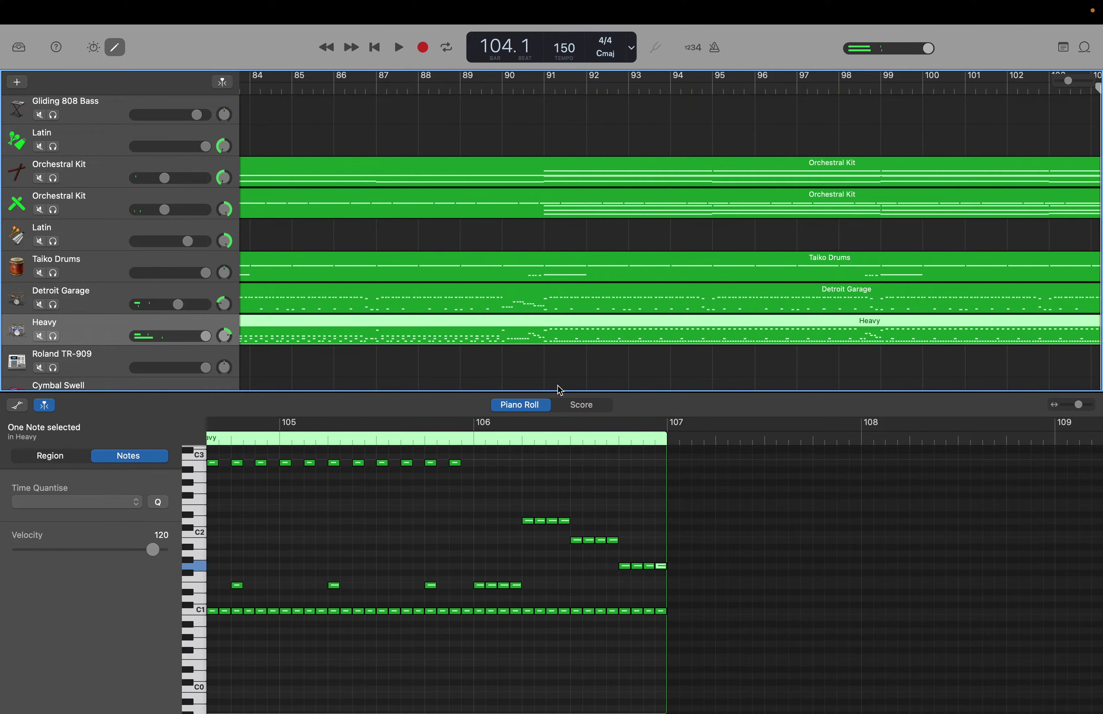
{"action": "scroll", "coordinate": [494, 524], "scroll_direction": "left", "scroll_amount": 3}
{"action": "scroll", "coordinate": [496, 527], "scroll_direction": "left", "scroll_amount": 5}
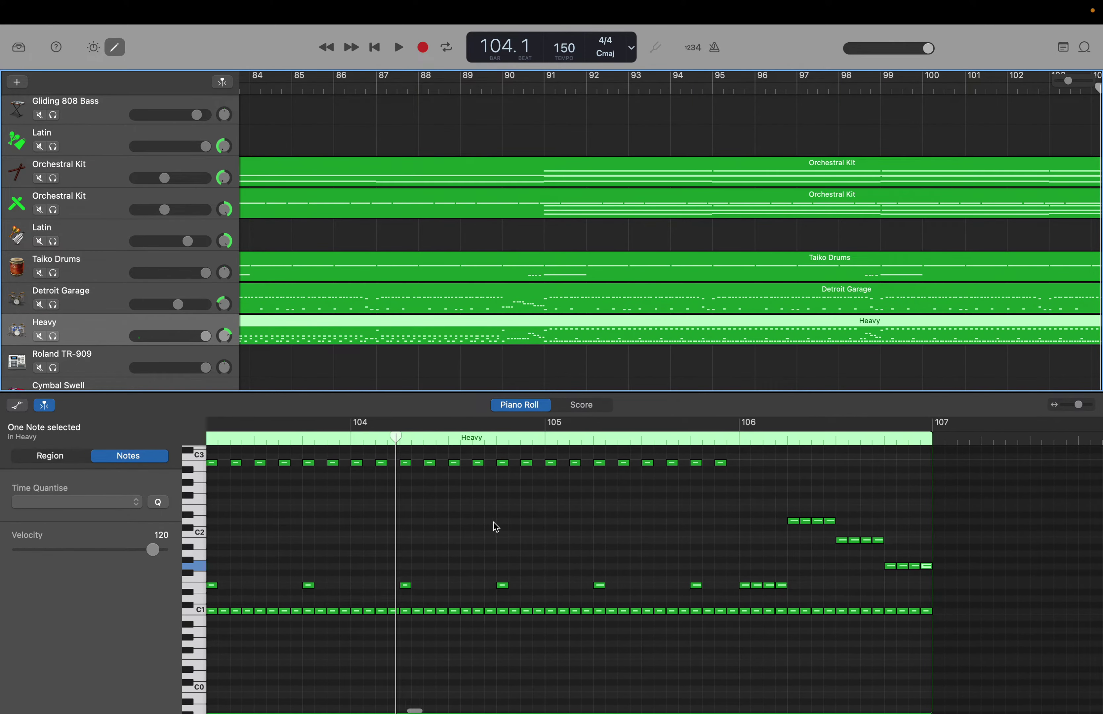
{"action": "scroll", "coordinate": [496, 528], "scroll_direction": "left", "scroll_amount": 15}
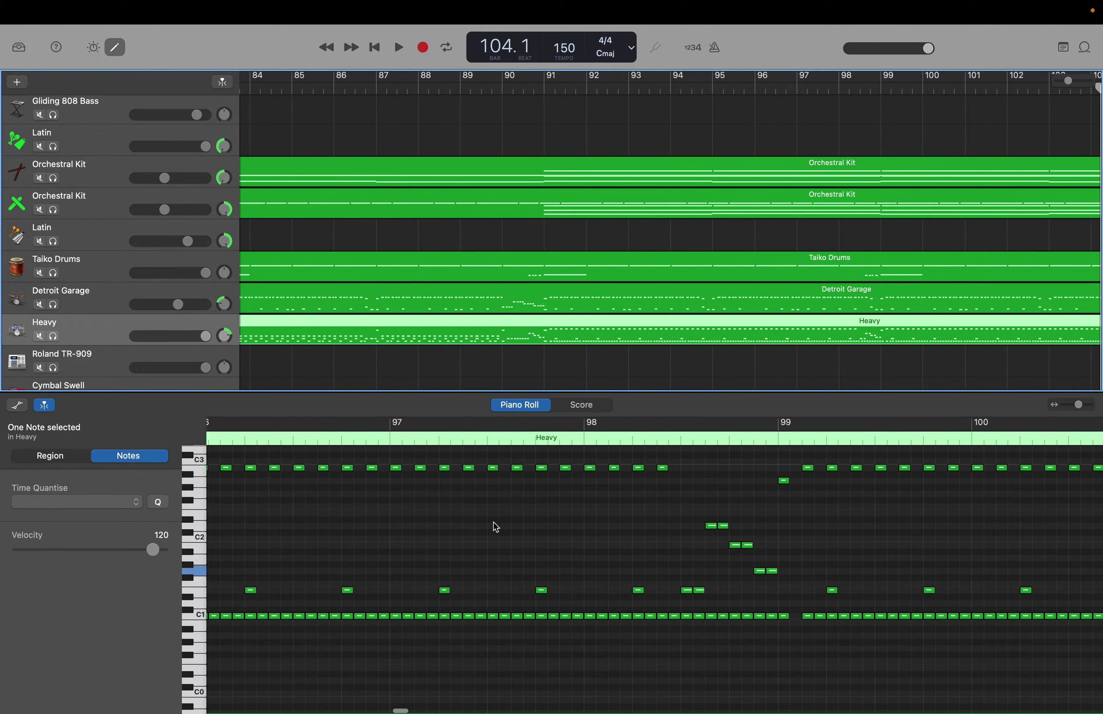
{"action": "scroll", "coordinate": [495, 528], "scroll_direction": "left", "scroll_amount": 15}
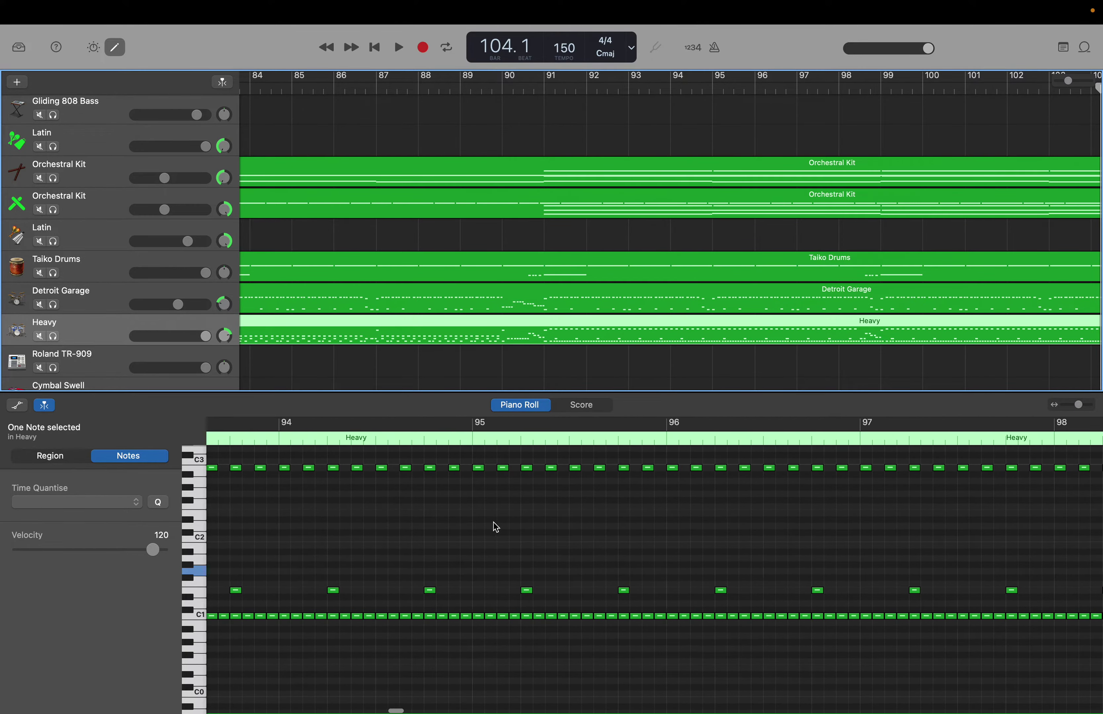
{"action": "scroll", "coordinate": [494, 525], "scroll_direction": "left", "scroll_amount": 3}
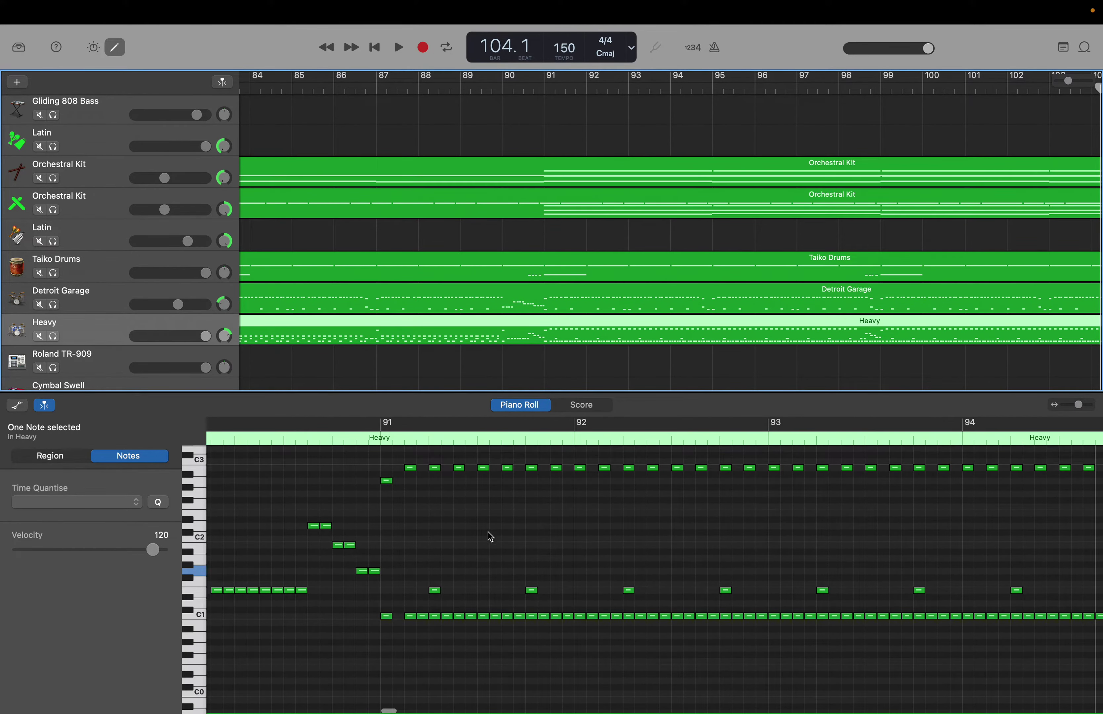
{"action": "mouse_move", "coordinate": [437, 593]}
{"action": "left_mouse_down"}
{"action": "mouse_move", "coordinate": [411, 593]}
{"action": "mouse_move", "coordinate": [426, 597]}
{"action": "left_mouse_up"}
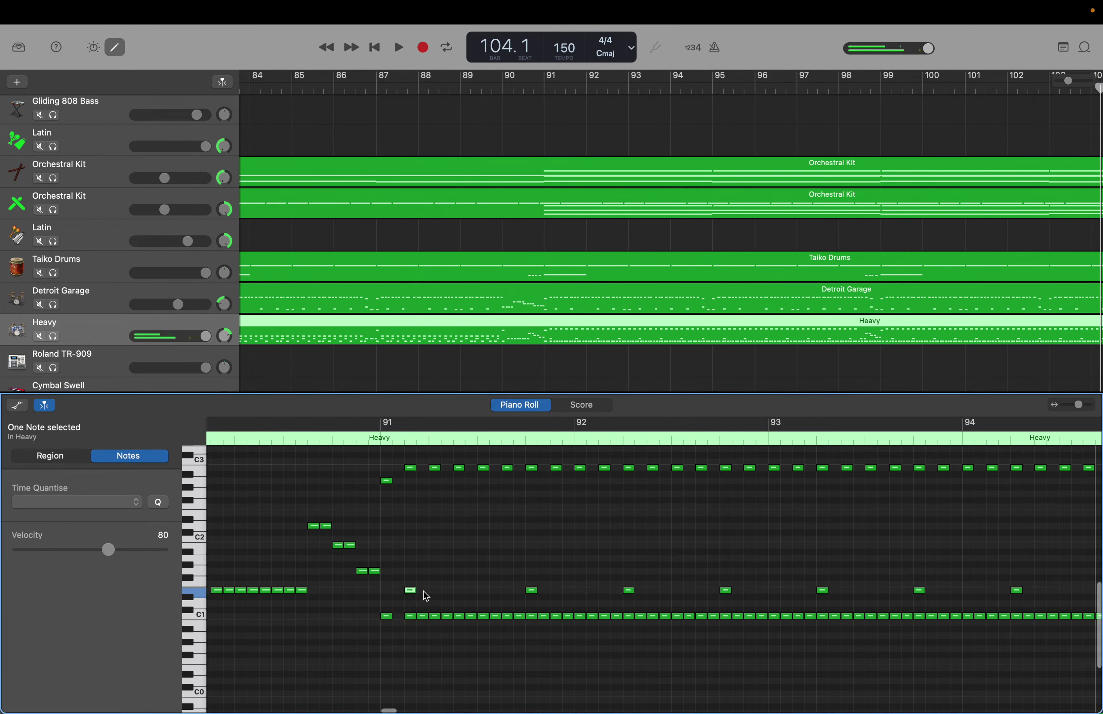
{"action": "right_click", "coordinate": [459, 596]}
{"action": "left_click", "coordinate": [500, 598]}
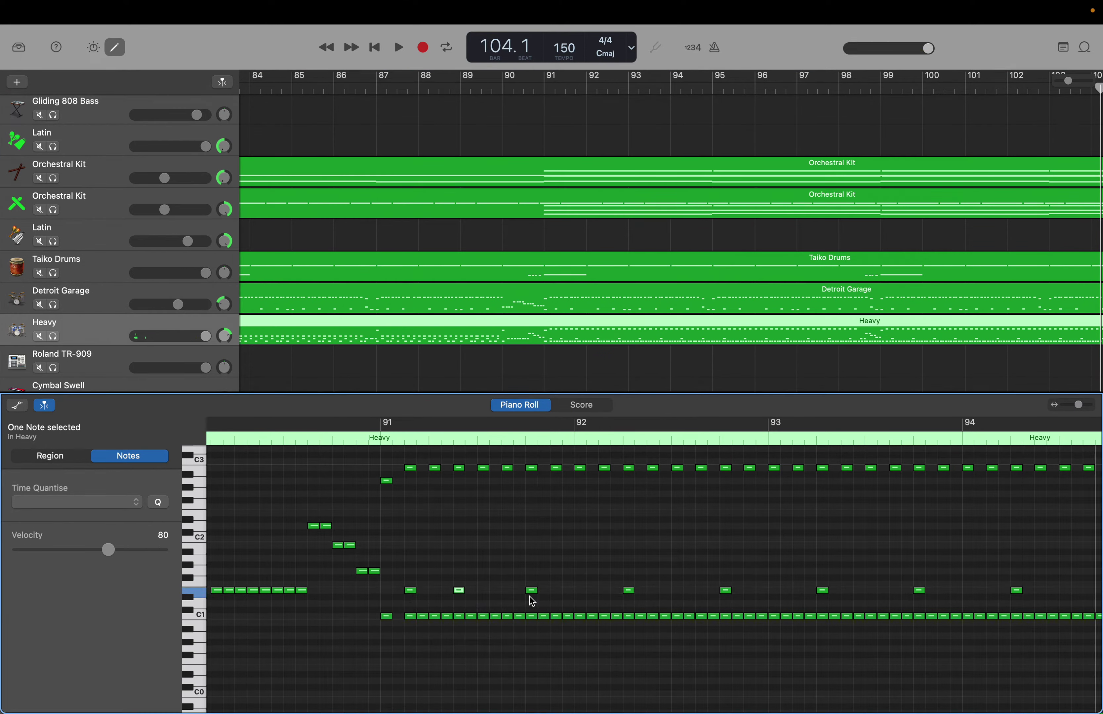
{"action": "left_click_drag", "start_coordinate": [534, 593], "coordinate": [509, 592]}
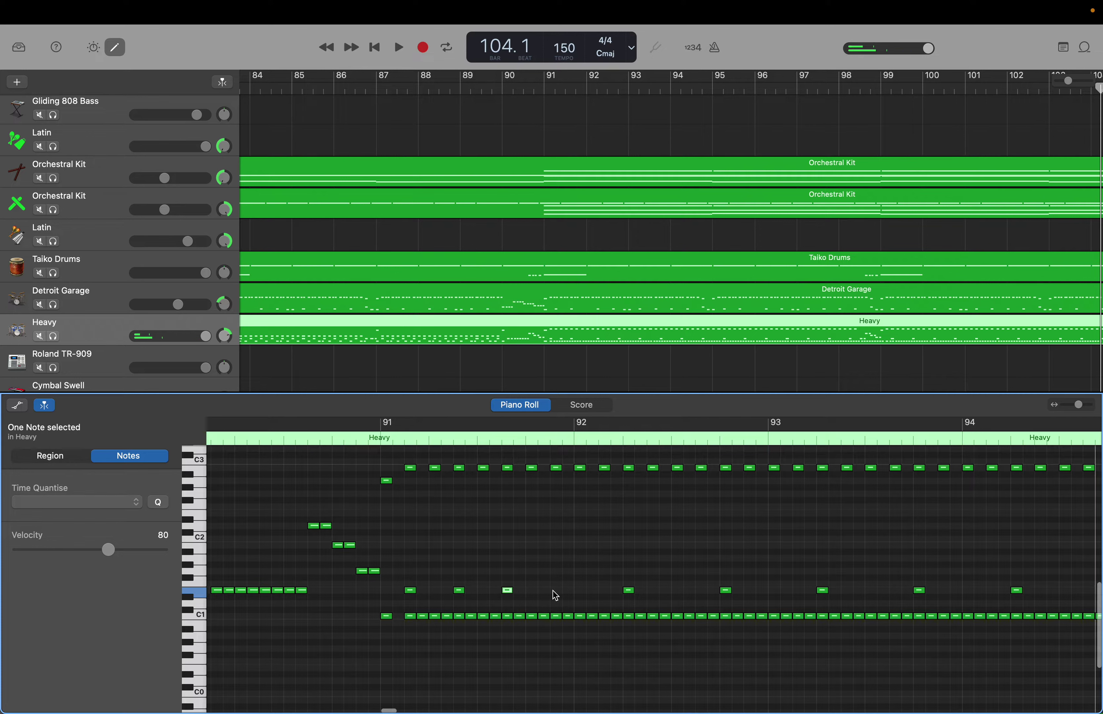
{"action": "right_click", "coordinate": [554, 593]}
{"action": "left_click", "coordinate": [594, 596]}
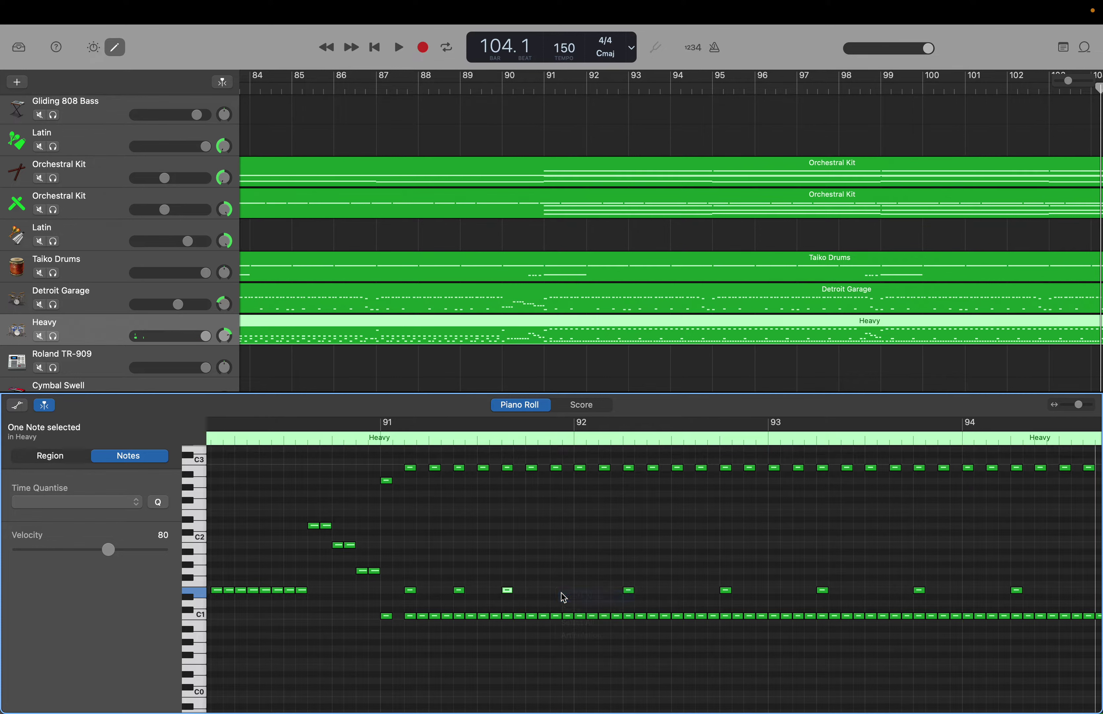
Continue the off-beat E1 pattern through bar 92 of the Heavy region, creating two notes and moving the two existing ones.
{"action": "right_click", "coordinate": [606, 590]}
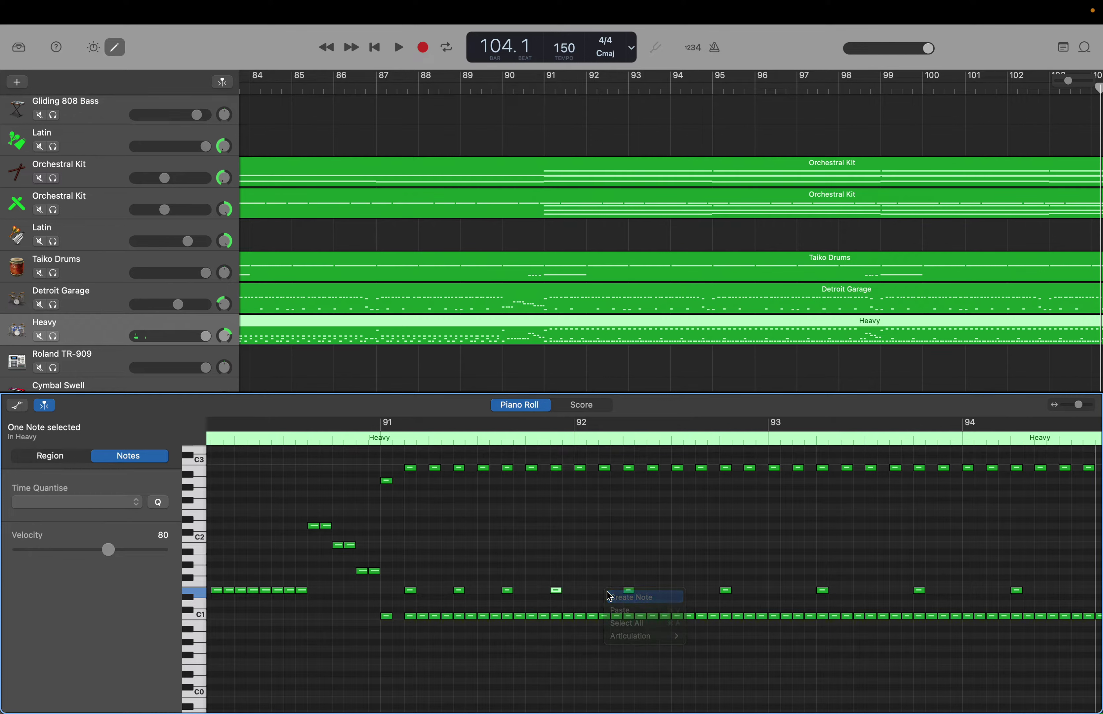
{"action": "left_click_drag", "start_coordinate": [627, 593], "coordinate": [649, 593]}
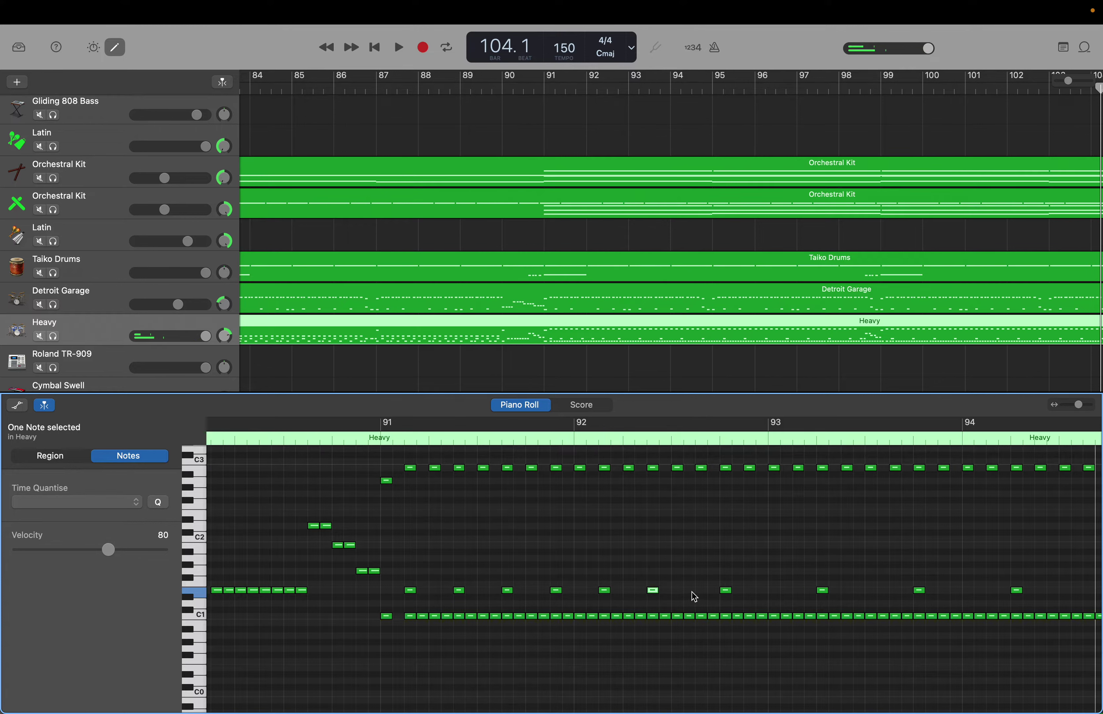
{"action": "right_click", "coordinate": [697, 591]}
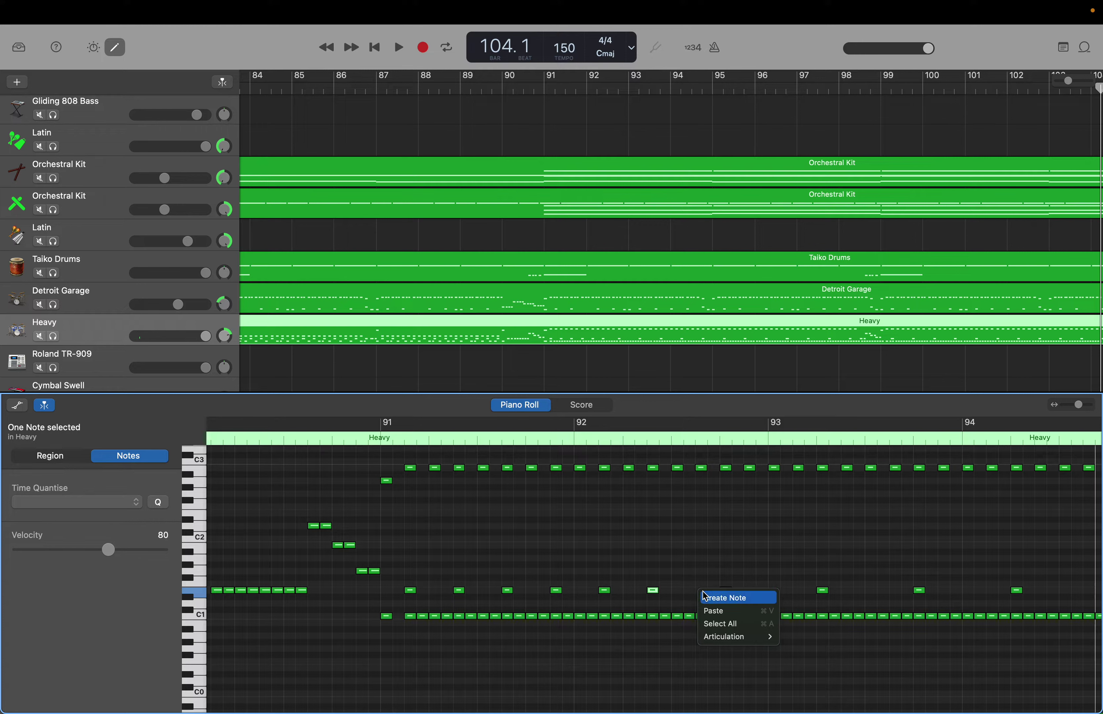
{"action": "left_click", "coordinate": [709, 590]}
{"action": "left_click_drag", "start_coordinate": [726, 591], "coordinate": [670, 592]}
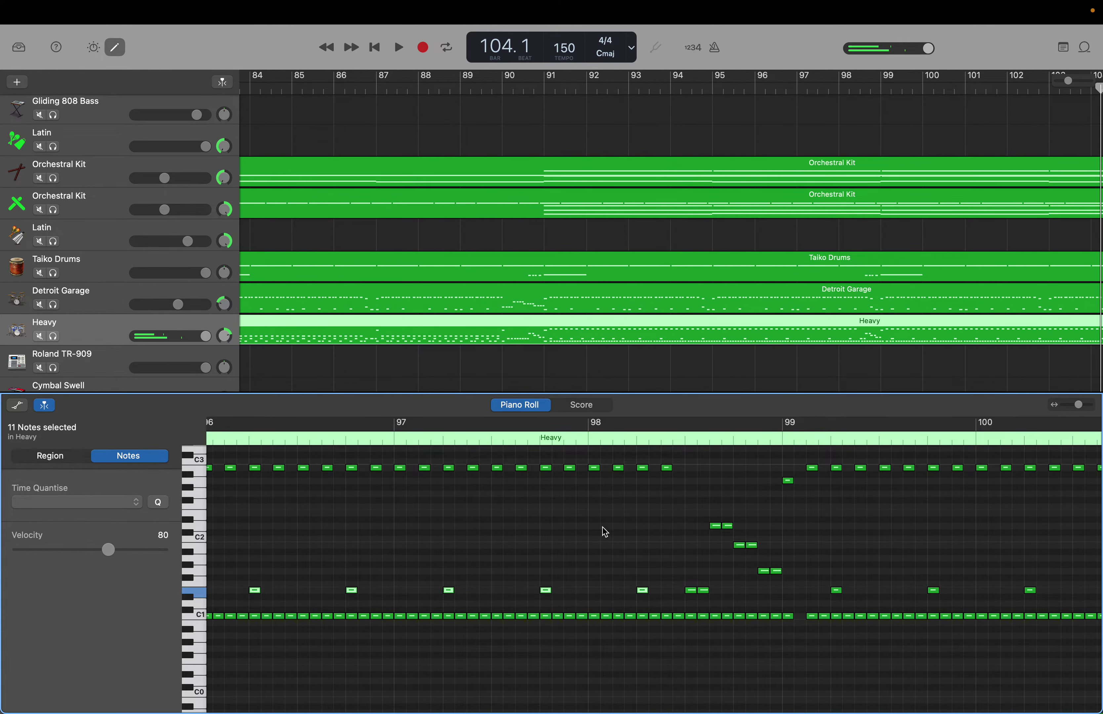
Extend the off-beat E1 pattern through bar 93 of the Heavy region, creating two notes and moving the two existing ones.
{"action": "scroll", "coordinate": [599, 530], "scroll_direction": "left", "scroll_amount": 10}
{"action": "scroll", "coordinate": [593, 531], "scroll_direction": "left", "scroll_amount": 5}
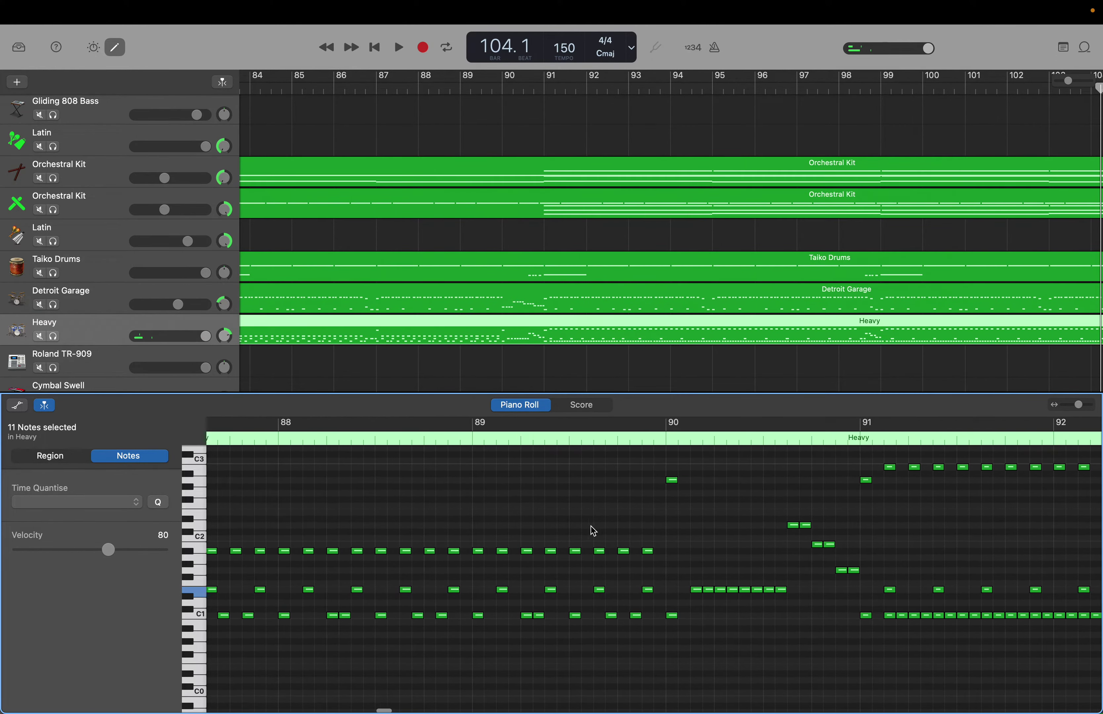
{"action": "right_click", "coordinate": [792, 591]}
{"action": "left_click", "coordinate": [805, 596]}
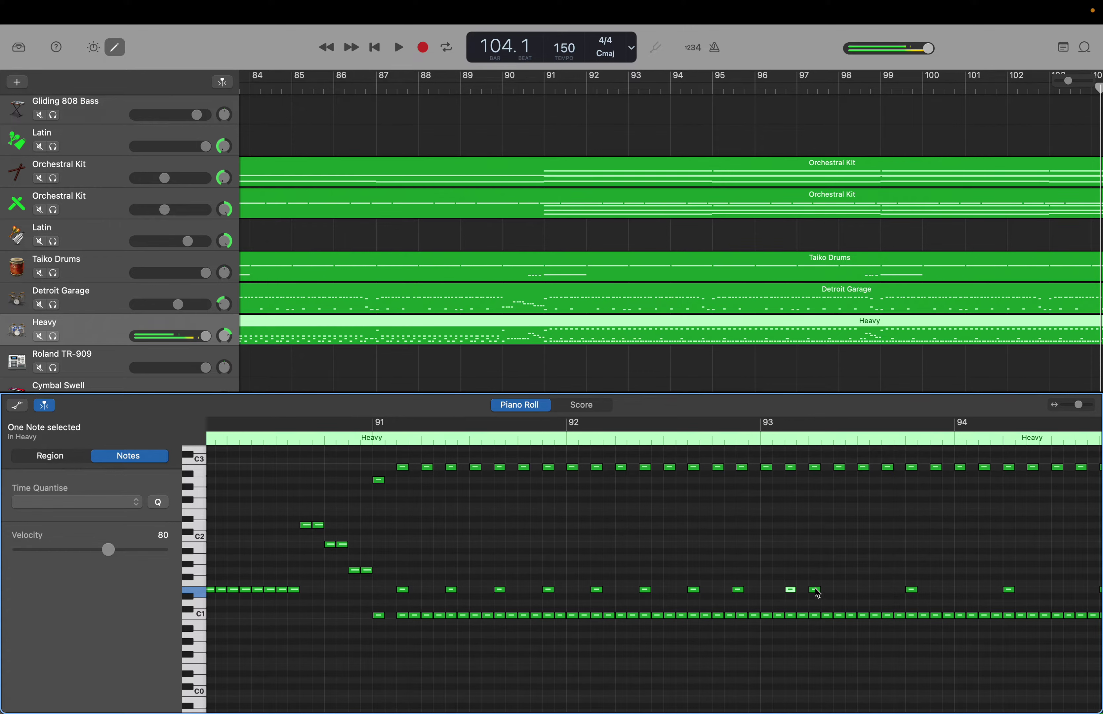
{"action": "left_click_drag", "start_coordinate": [818, 594], "coordinate": [830, 591]}
{"action": "right_click", "coordinate": [882, 592]}
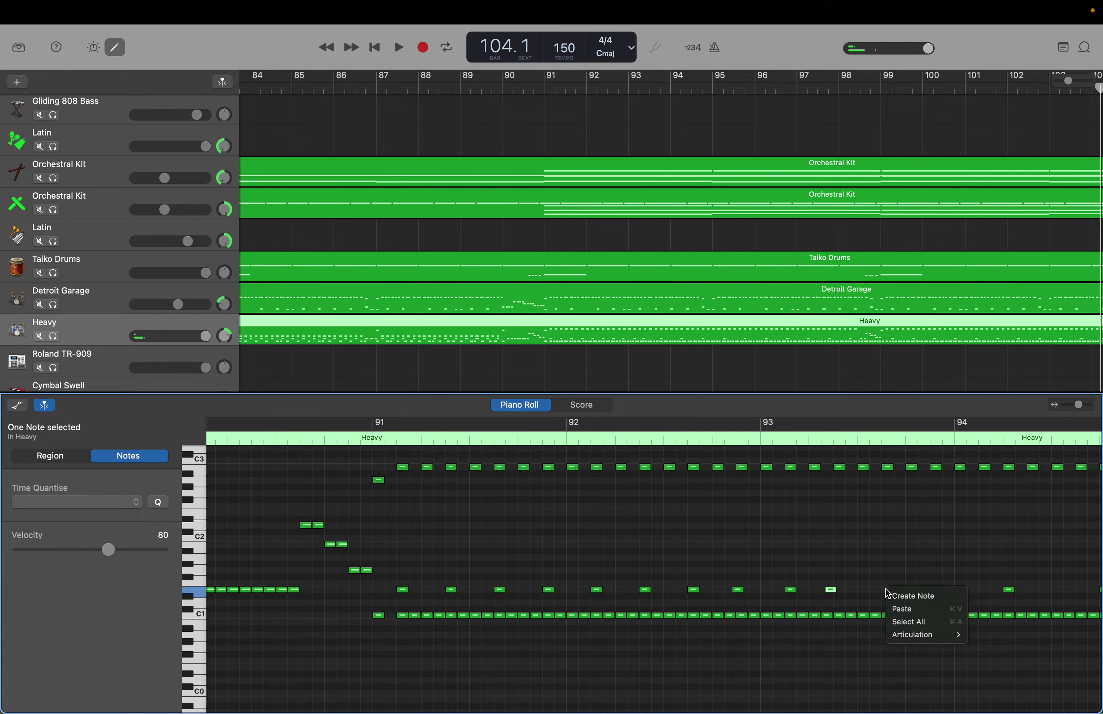
{"action": "left_click", "coordinate": [900, 597]}
{"action": "left_click", "coordinate": [914, 591]}
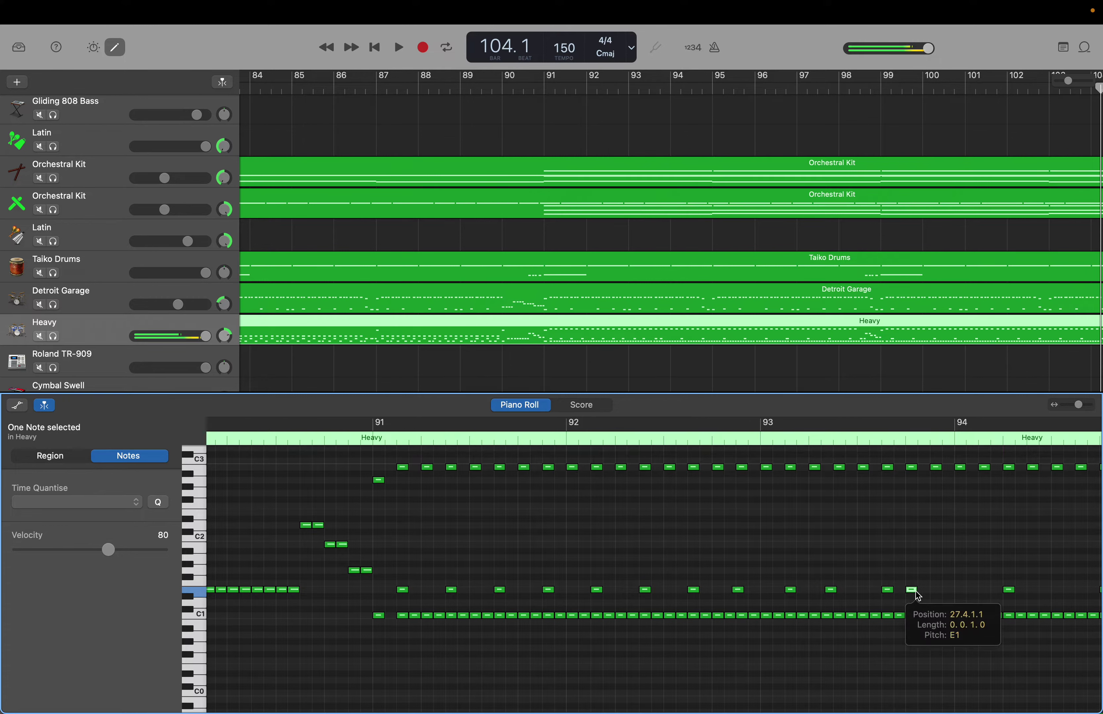
{"action": "left_click_drag", "start_coordinate": [914, 590], "coordinate": [936, 591]}
Align bar 93's second E1 note to its off-beat, and fill bar 94's off-beats by creating two E1 notes and moving the existing two.
{"action": "scroll", "coordinate": [935, 591], "scroll_direction": "right", "scroll_amount": 5}
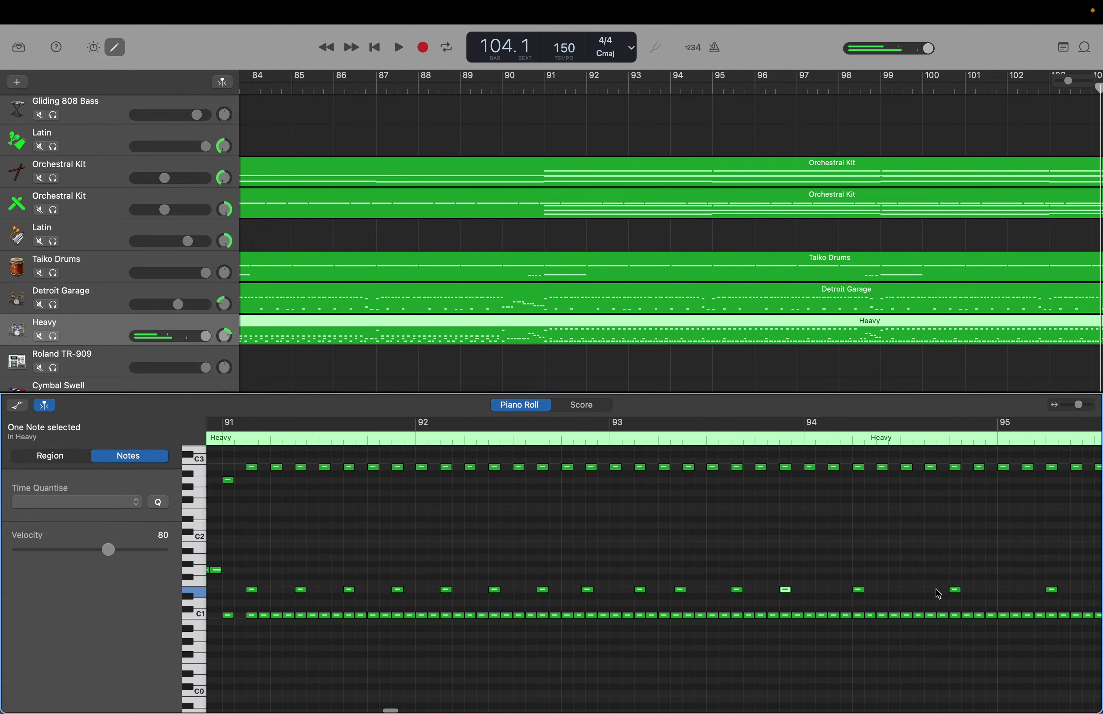
{"action": "right_click", "coordinate": [832, 592]}
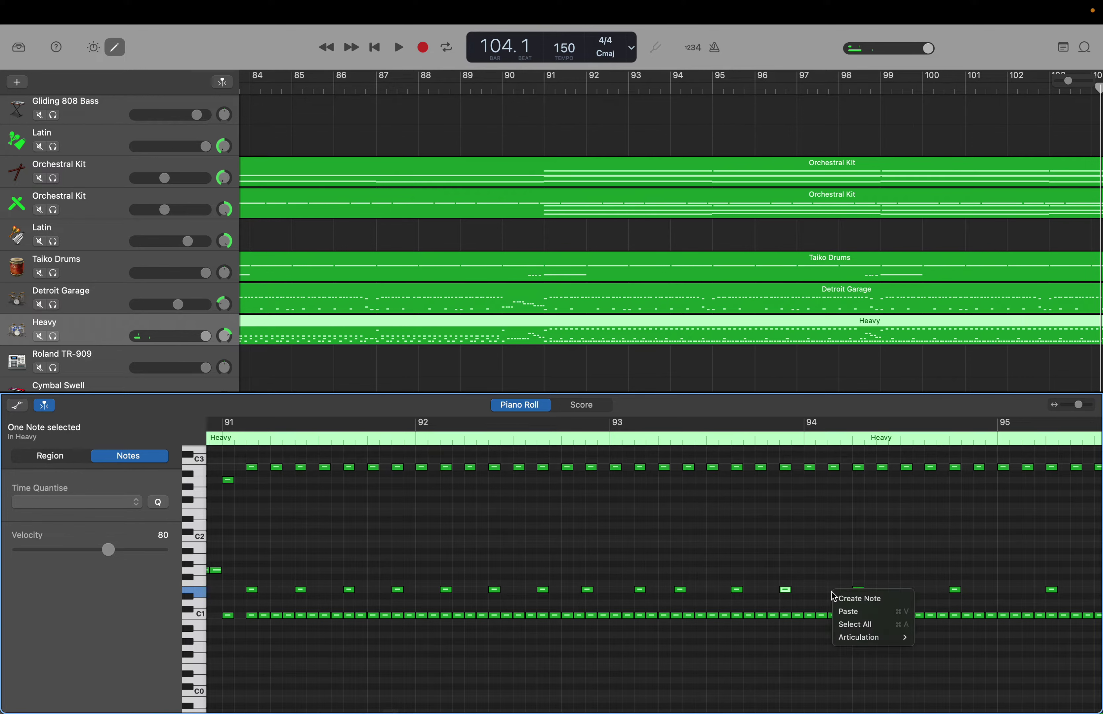
{"action": "left_click", "coordinate": [834, 596]}
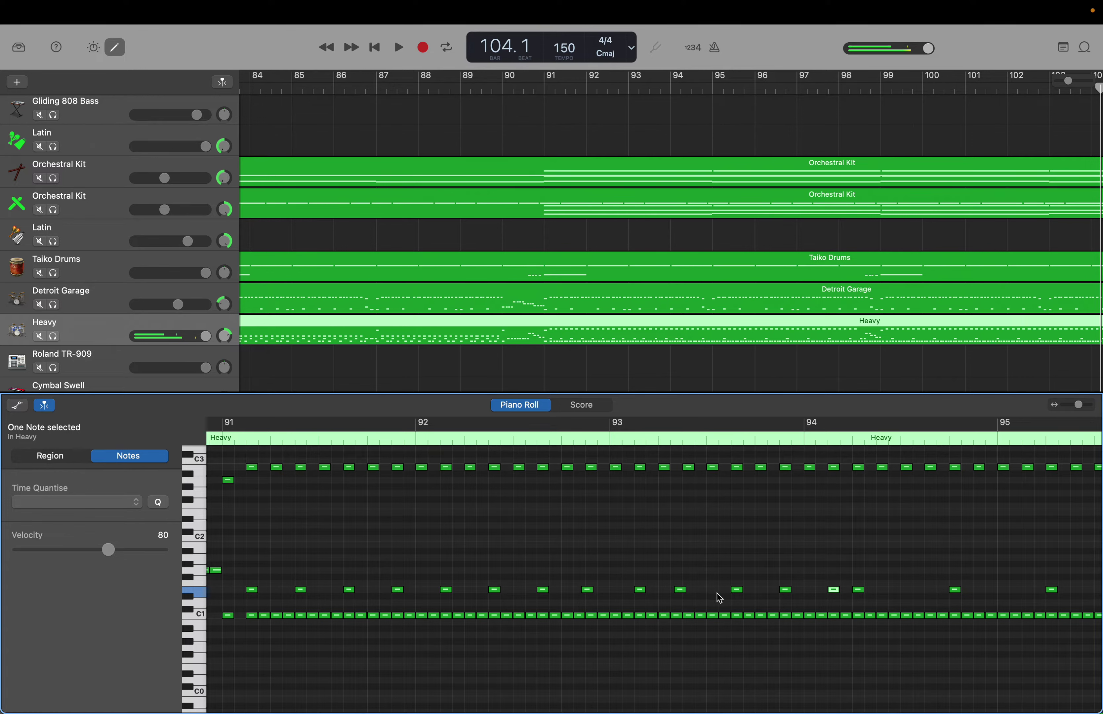
{"action": "left_click_drag", "start_coordinate": [679, 591], "coordinate": [687, 591]}
{"action": "scroll", "coordinate": [794, 598], "scroll_direction": "left", "scroll_amount": 1}
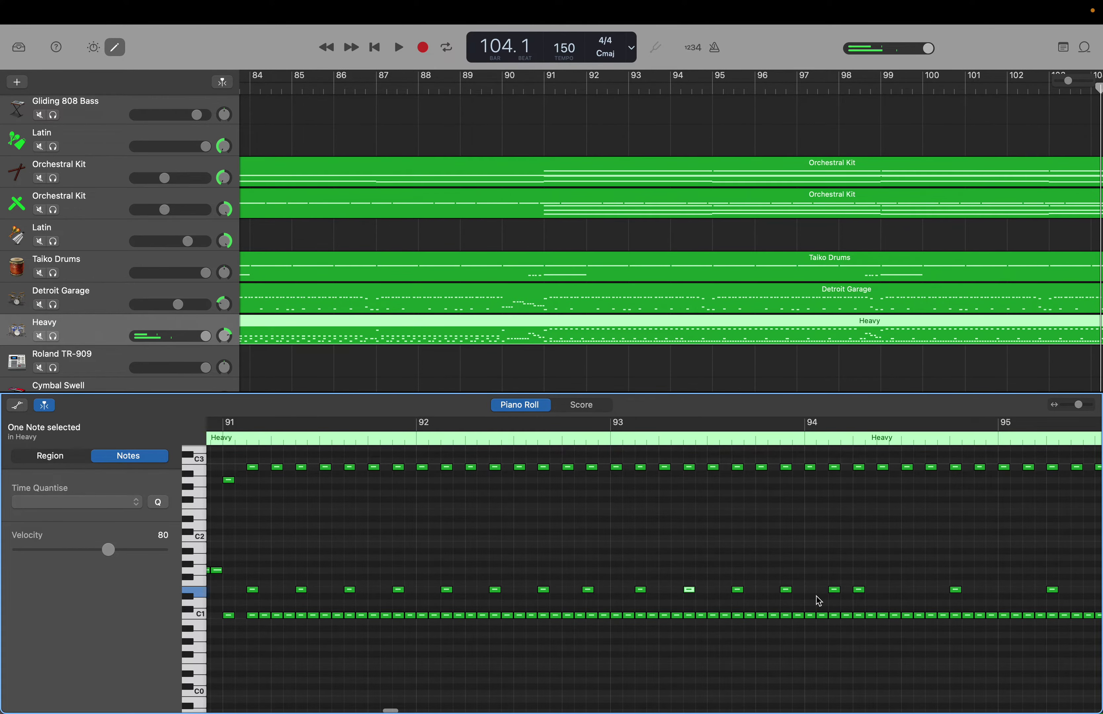
{"action": "left_click", "coordinate": [859, 591]}
{"action": "left_click_drag", "start_coordinate": [862, 595], "coordinate": [885, 591]}
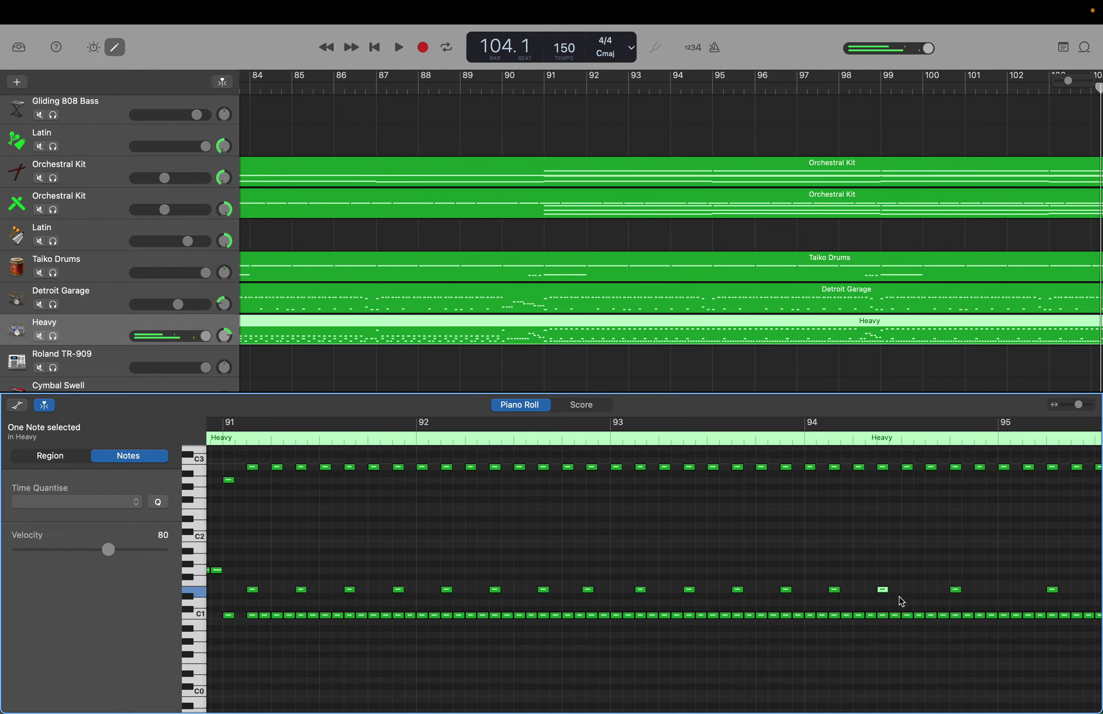
{"action": "right_click", "coordinate": [929, 594]}
{"action": "left_click", "coordinate": [935, 602]}
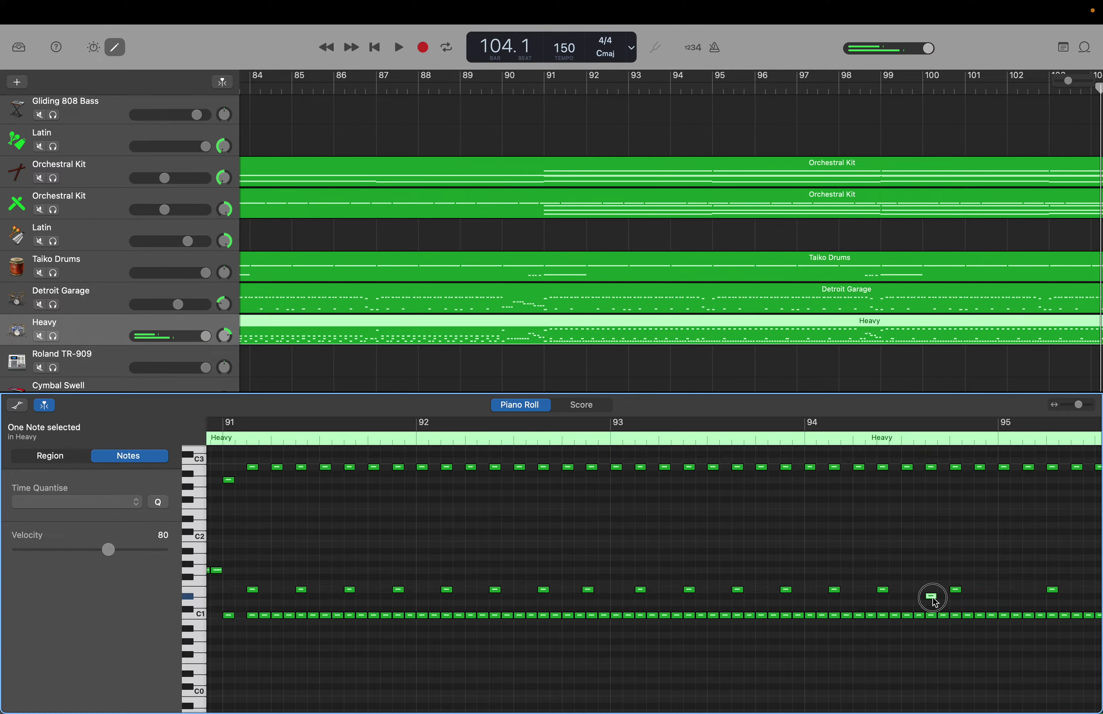
{"action": "left_click_drag", "start_coordinate": [935, 602], "coordinate": [980, 595]}
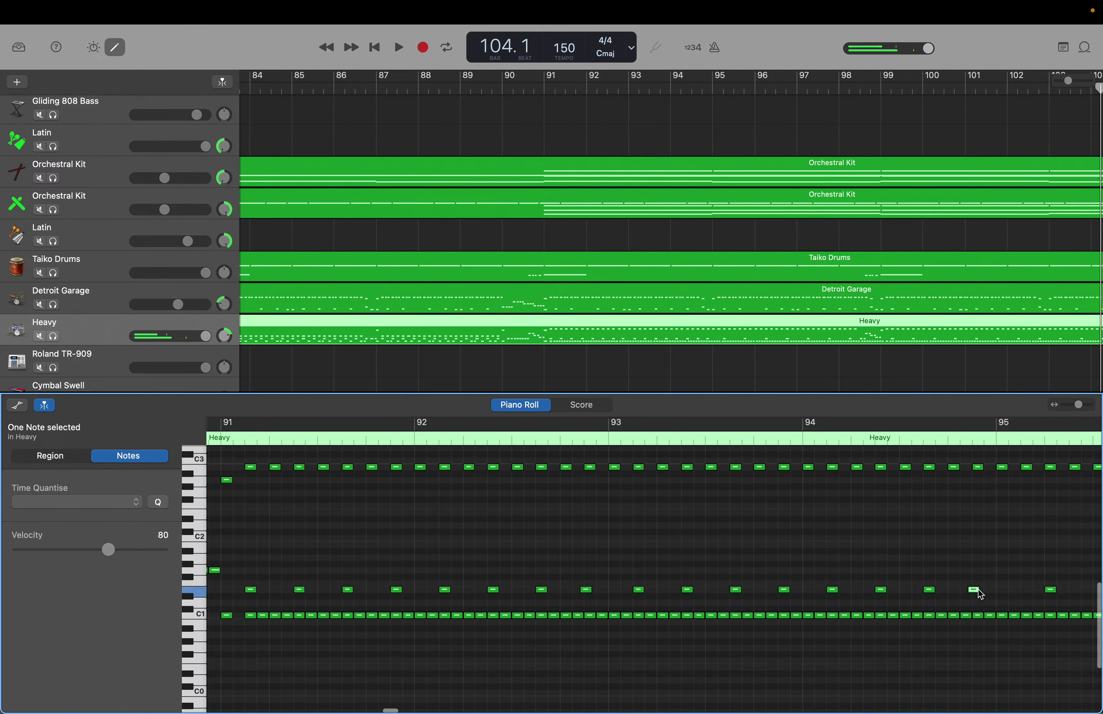
Fill the four off-beats of bar 95 in the Heavy region with E1 notes, creating two and moving the two existing ones.
{"action": "scroll", "coordinate": [978, 589], "scroll_direction": "right", "scroll_amount": 5}
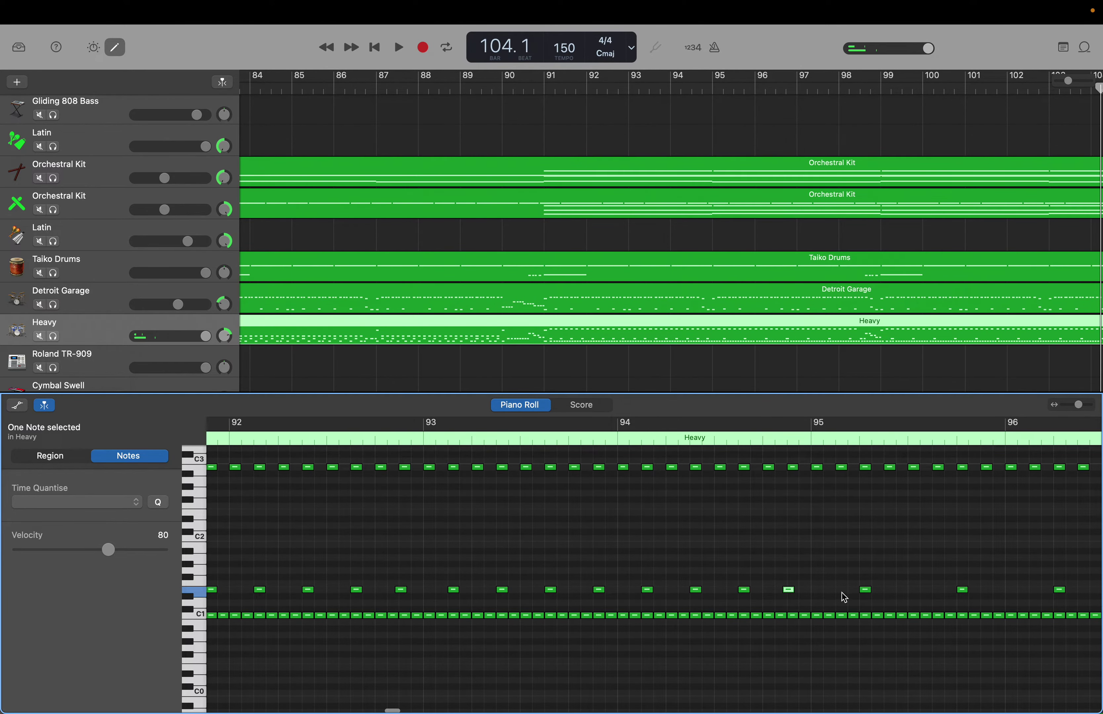
{"action": "right_click", "coordinate": [842, 593]}
{"action": "left_click", "coordinate": [845, 593]}
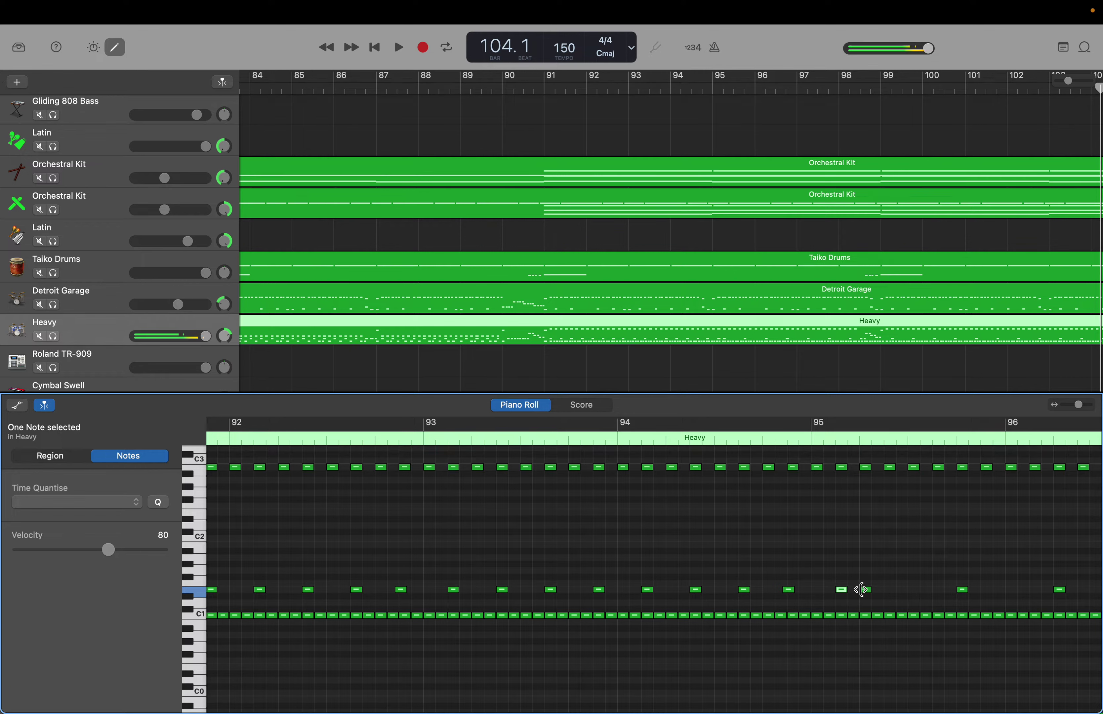
{"action": "left_click_drag", "start_coordinate": [869, 595], "coordinate": [891, 595]}
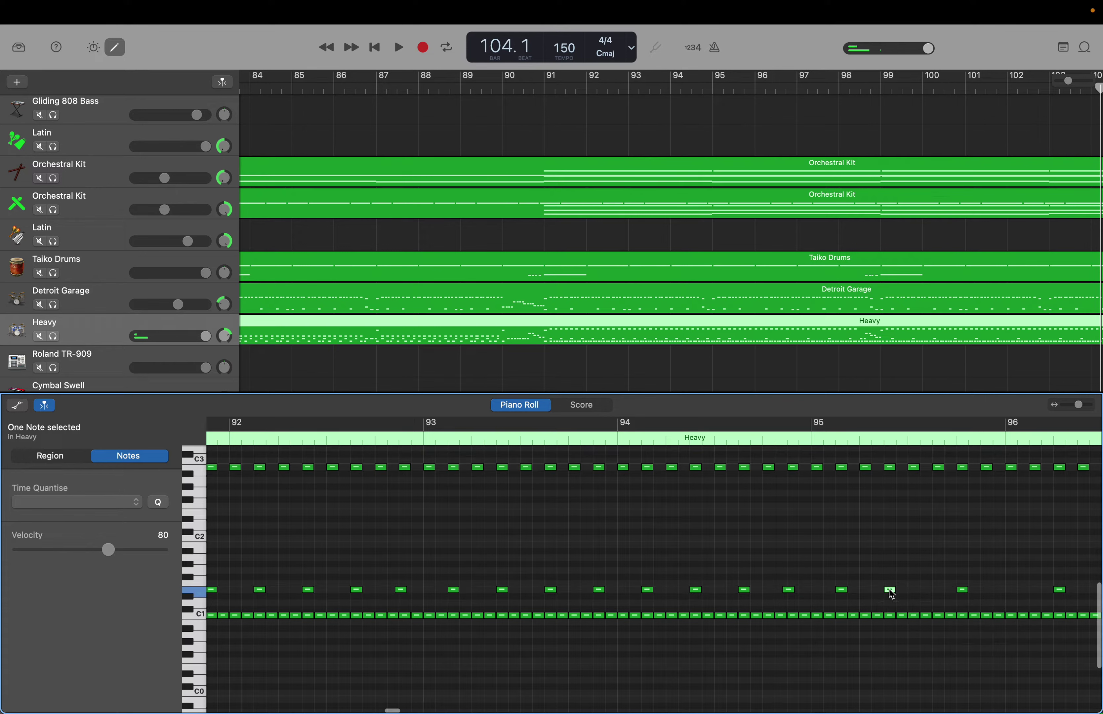
{"action": "right_click", "coordinate": [891, 594]}
{"action": "left_click", "coordinate": [646, 680]}
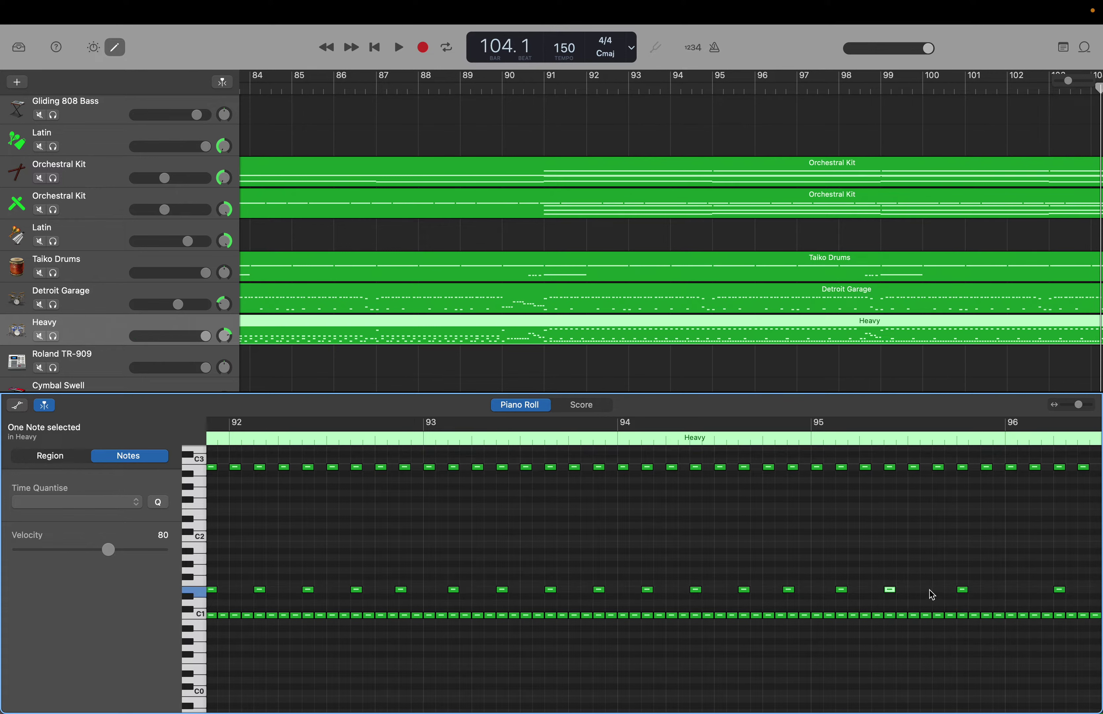
{"action": "right_click", "coordinate": [936, 593]}
{"action": "left_click", "coordinate": [967, 594]}
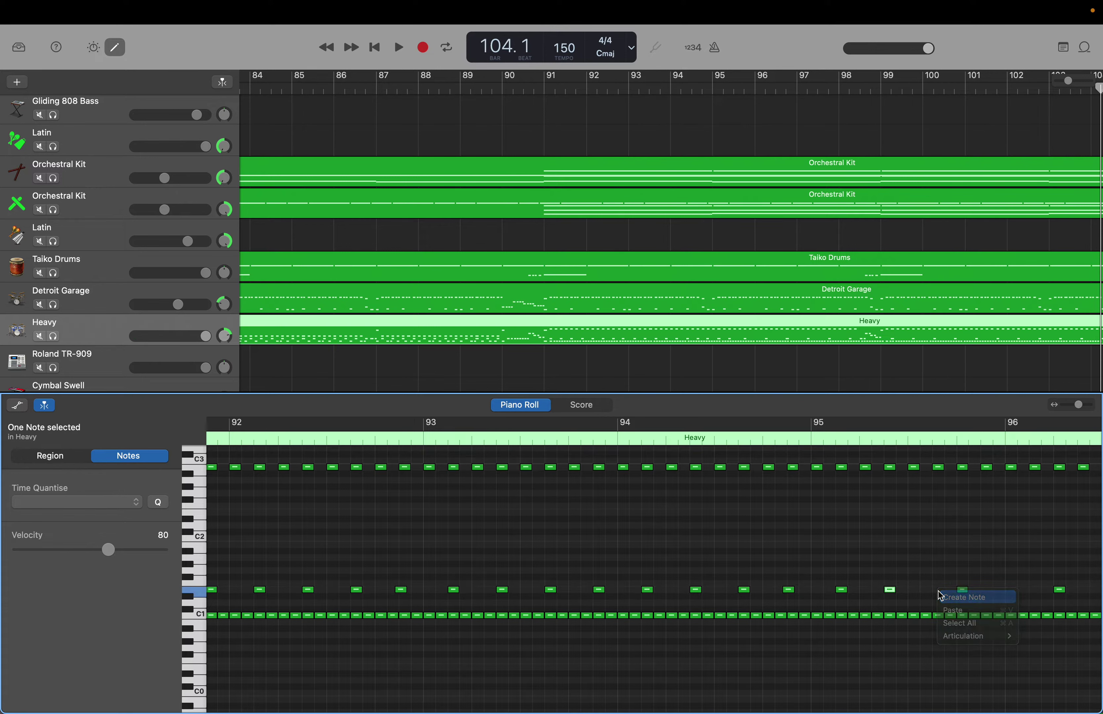
{"action": "left_click_drag", "start_coordinate": [966, 598], "coordinate": [988, 598]}
{"action": "scroll", "coordinate": [986, 594], "scroll_direction": "right", "scroll_amount": 10}
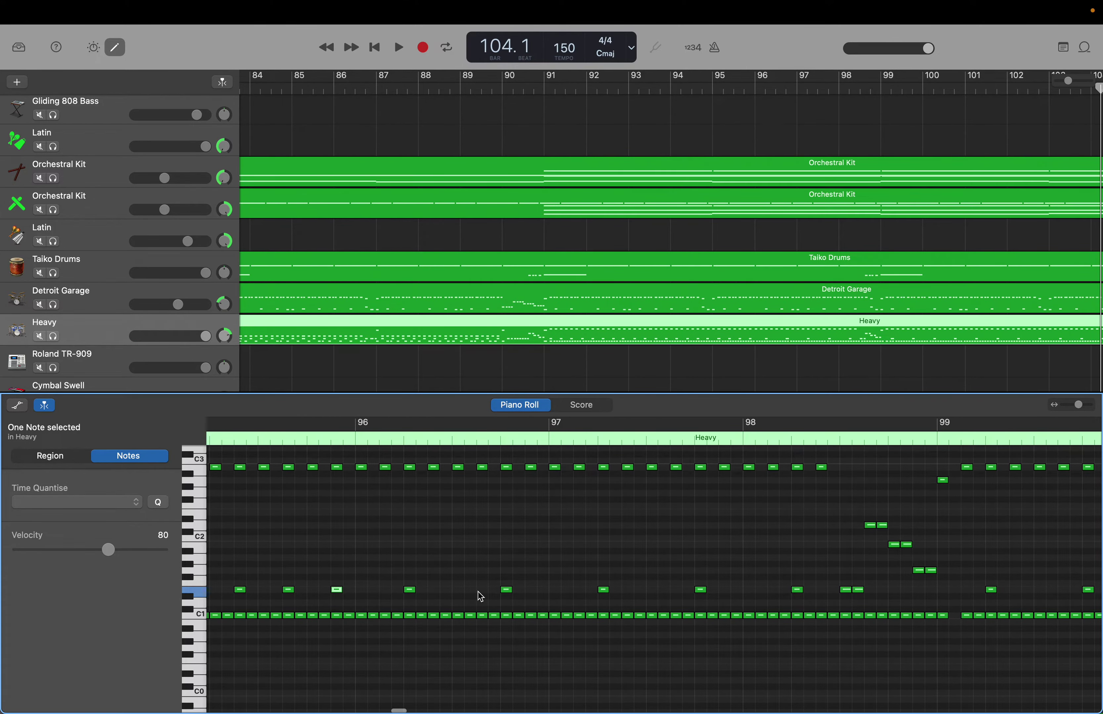
{"action": "scroll", "coordinate": [382, 588], "scroll_direction": "up", "scroll_amount": 1}
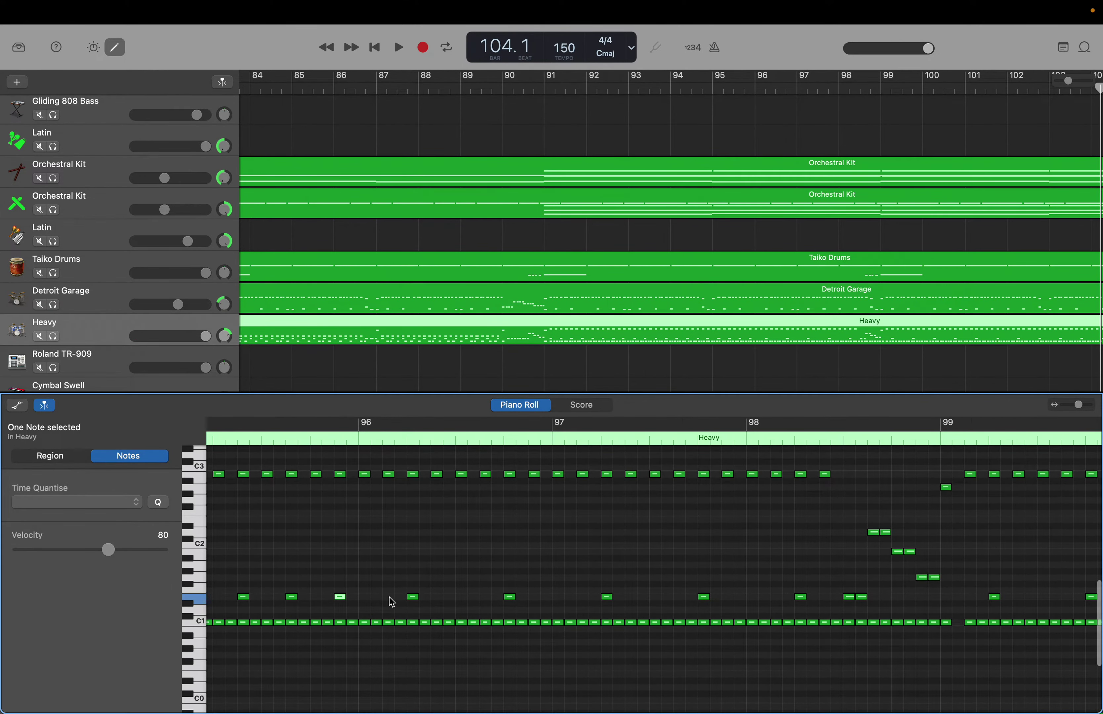
Fill bar 96's four off-beats in the Heavy region with E1 notes, creating the first and third and shifting the two existing ones later.
{"action": "right_click", "coordinate": [390, 597]}
{"action": "left_click", "coordinate": [395, 604]}
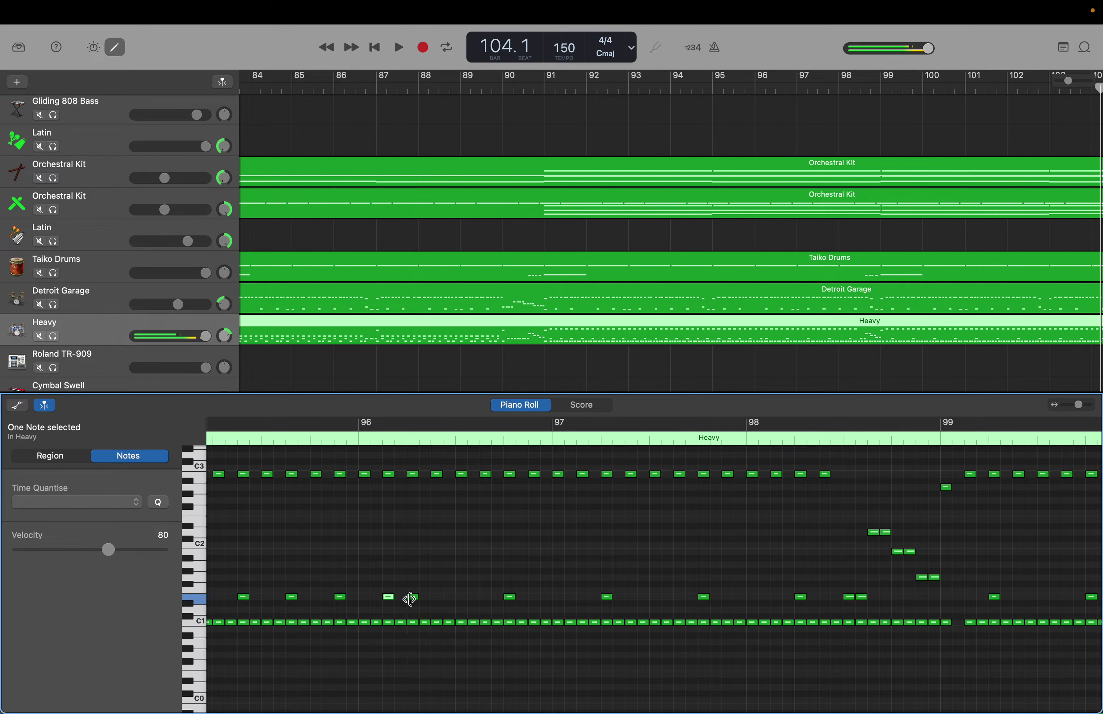
{"action": "left_click_drag", "start_coordinate": [412, 598], "coordinate": [435, 599]}
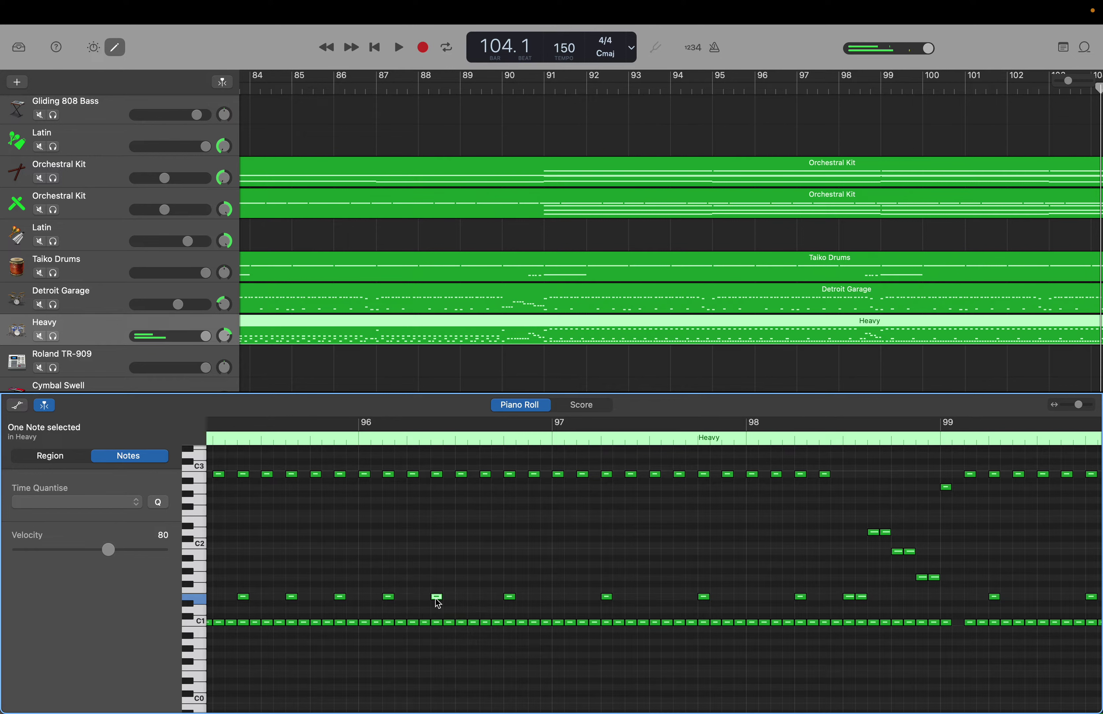
{"action": "right_click", "coordinate": [480, 598]}
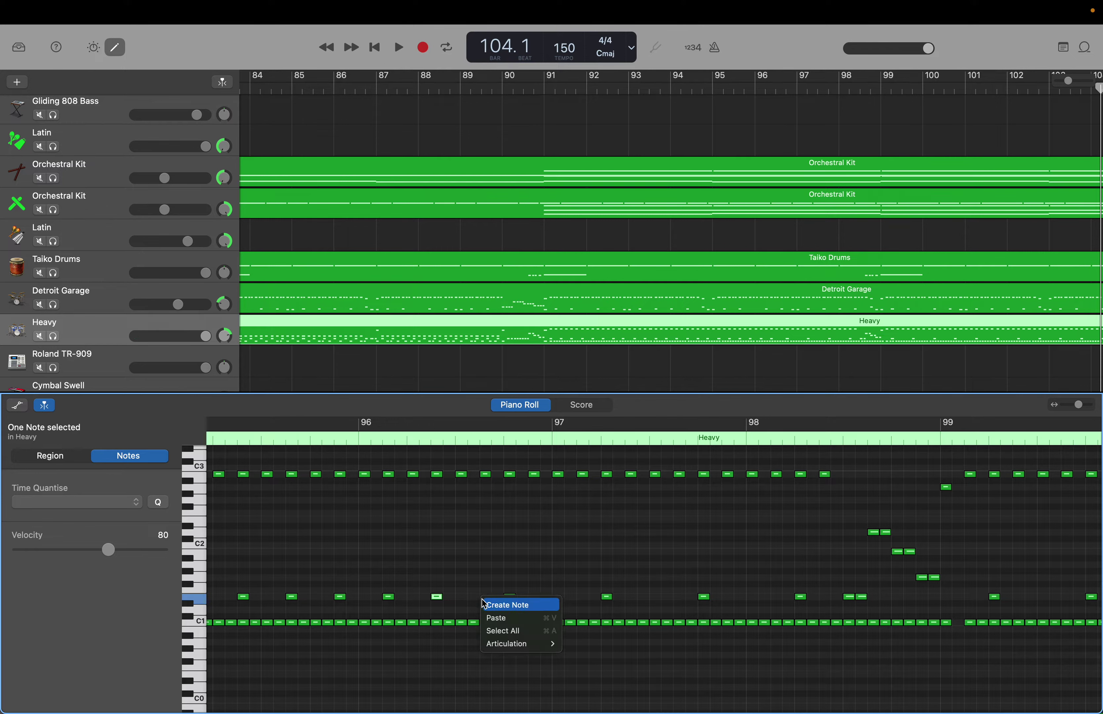
{"action": "left_click", "coordinate": [486, 604]}
{"action": "left_click_drag", "start_coordinate": [511, 598], "coordinate": [531, 601]}
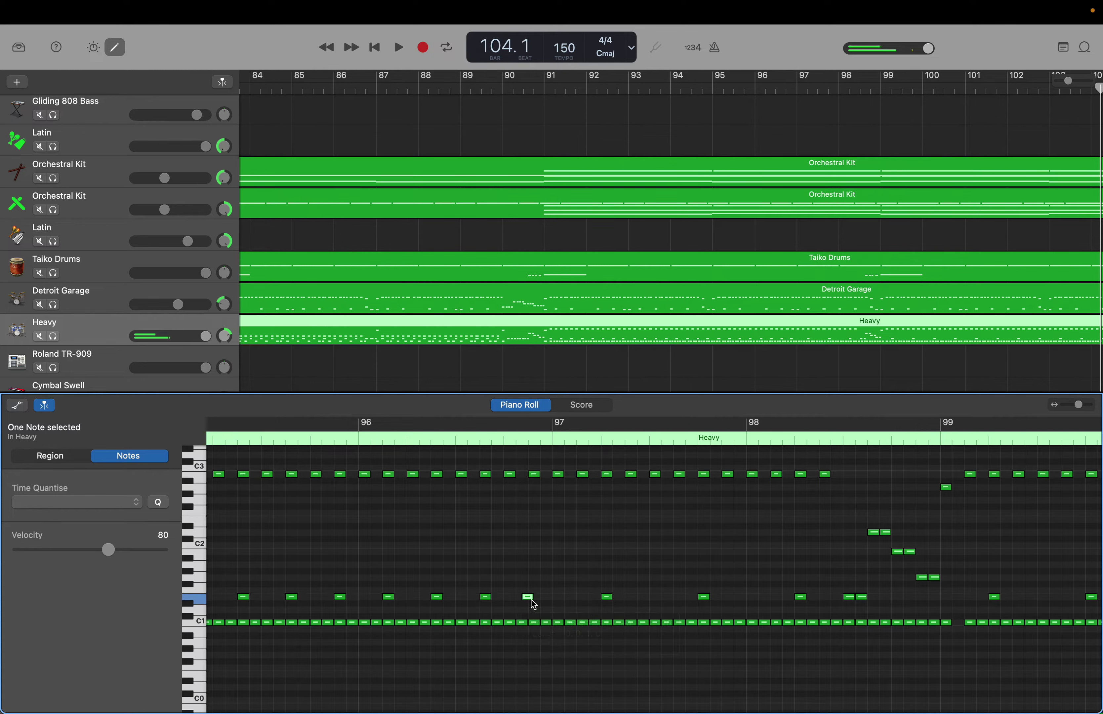
Carry the off-beat E1 pattern through bar 97 of the Heavy region, creating two notes and moving the two existing ones half a beat later.
{"action": "right_click", "coordinate": [583, 600]}
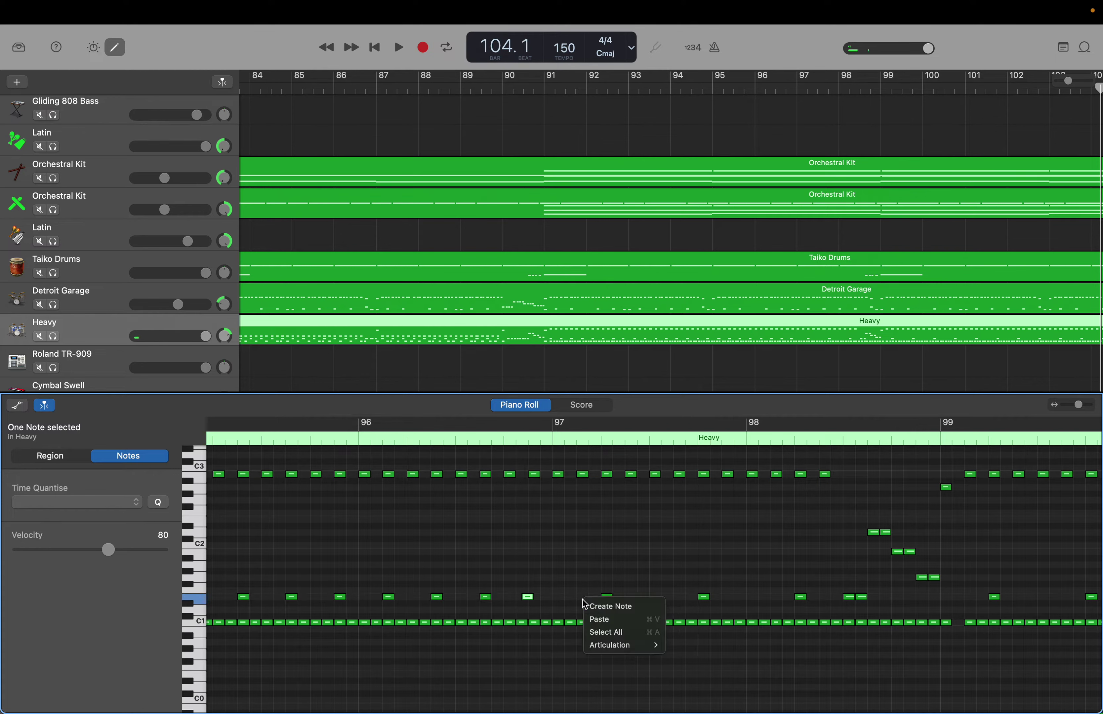
{"action": "left_click", "coordinate": [595, 601]}
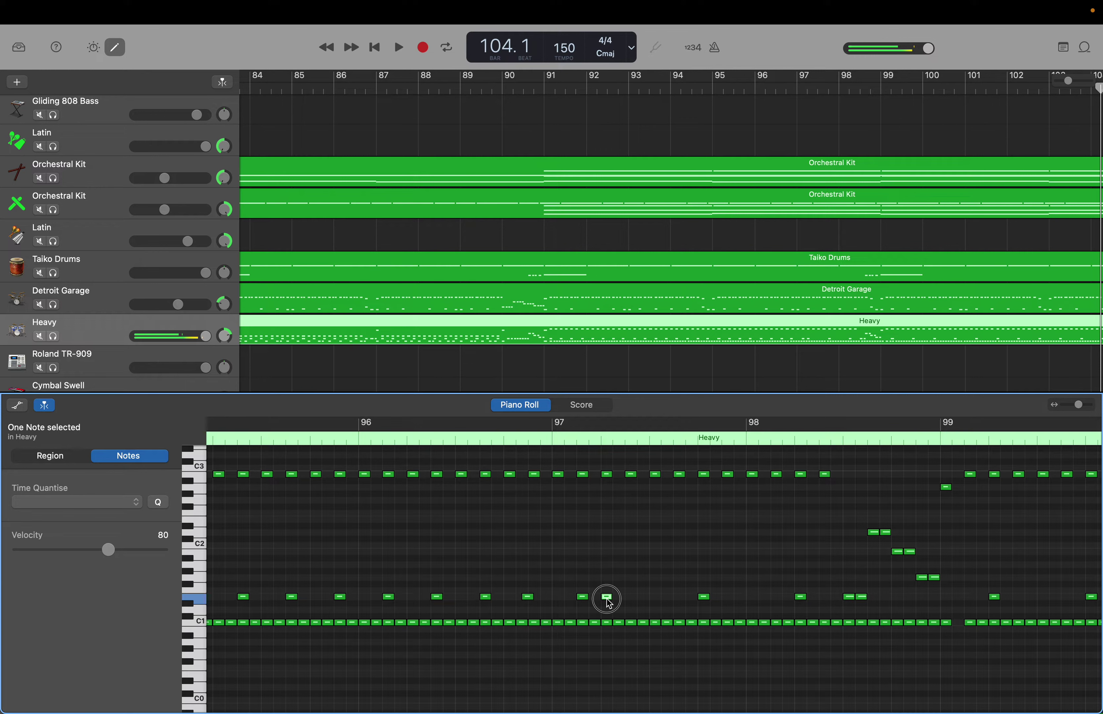
{"action": "left_click_drag", "start_coordinate": [609, 603], "coordinate": [630, 603]}
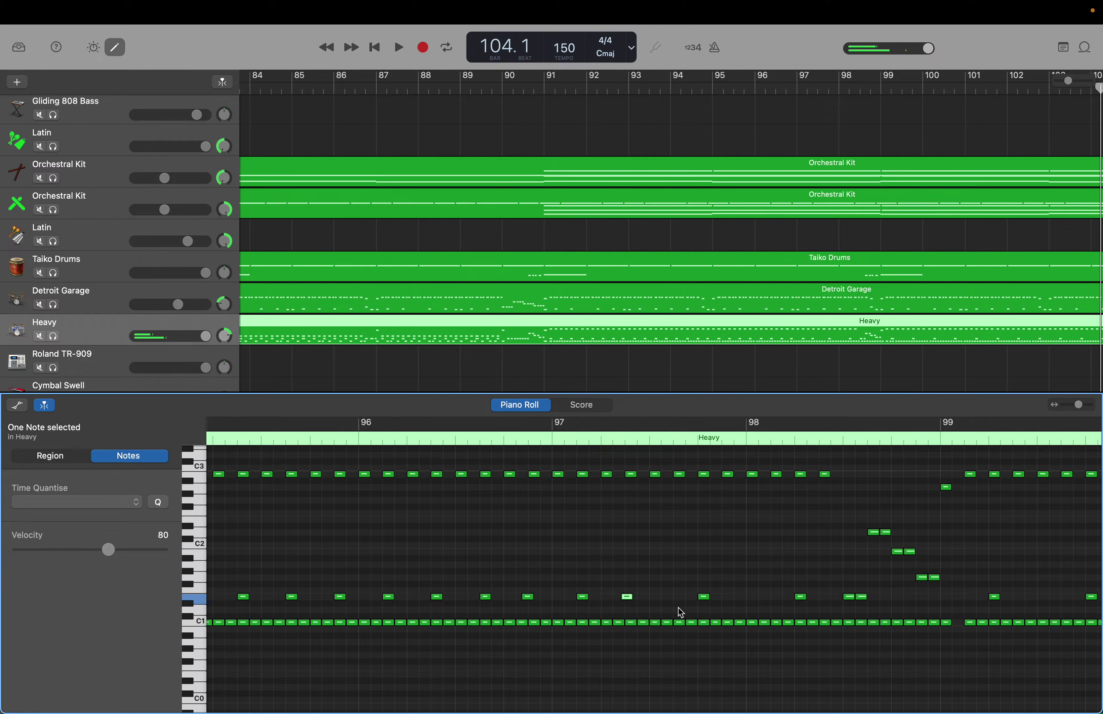
{"action": "right_click", "coordinate": [677, 597]}
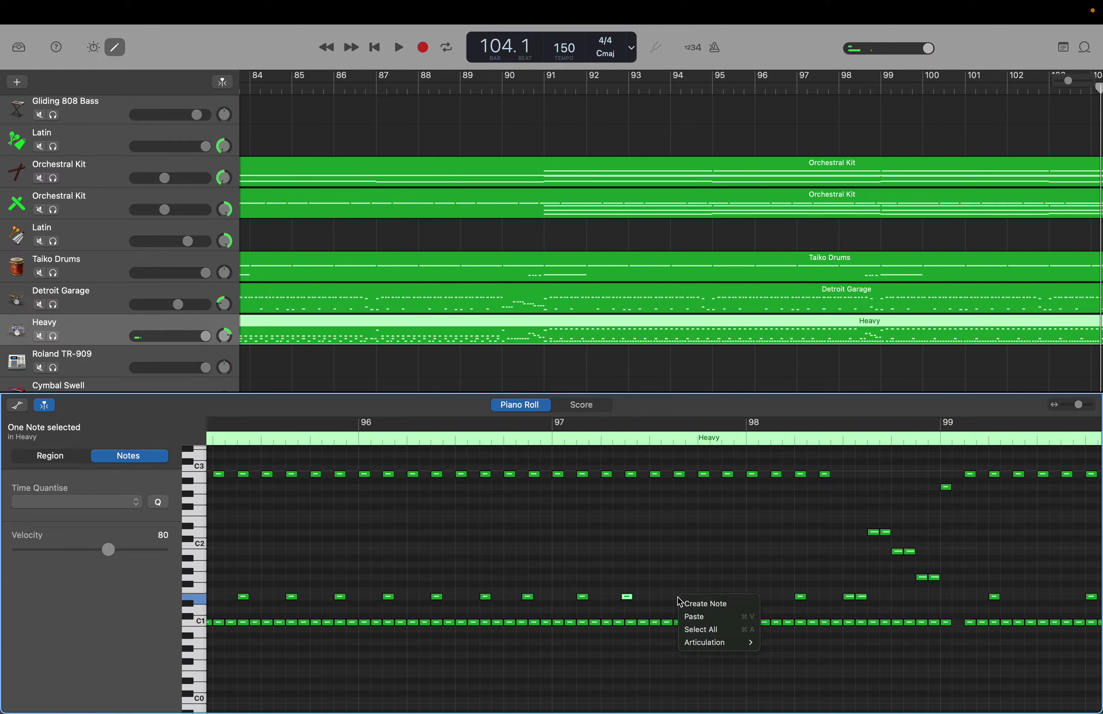
{"action": "left_click", "coordinate": [691, 601]}
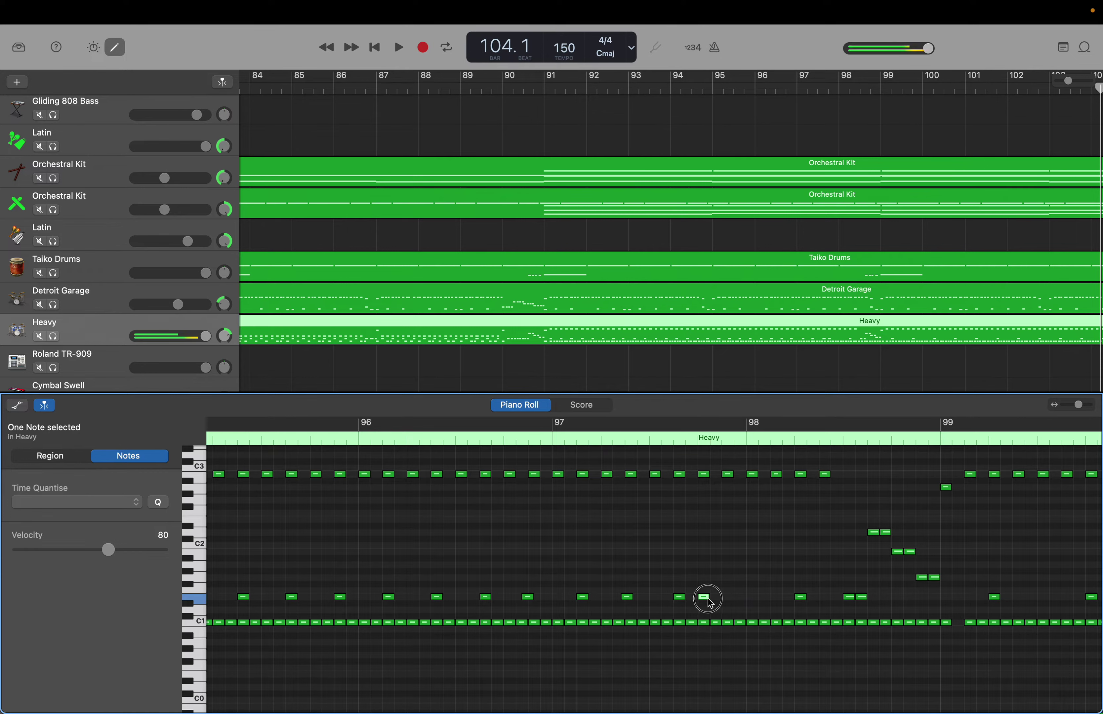
{"action": "left_click_drag", "start_coordinate": [709, 603], "coordinate": [729, 605]}
Create an E1 note on bar 98's first off-beat and move the beat-two E1 note to the second off-beat, before the fill.
{"action": "scroll", "coordinate": [728, 605], "scroll_direction": "right", "scroll_amount": 2}
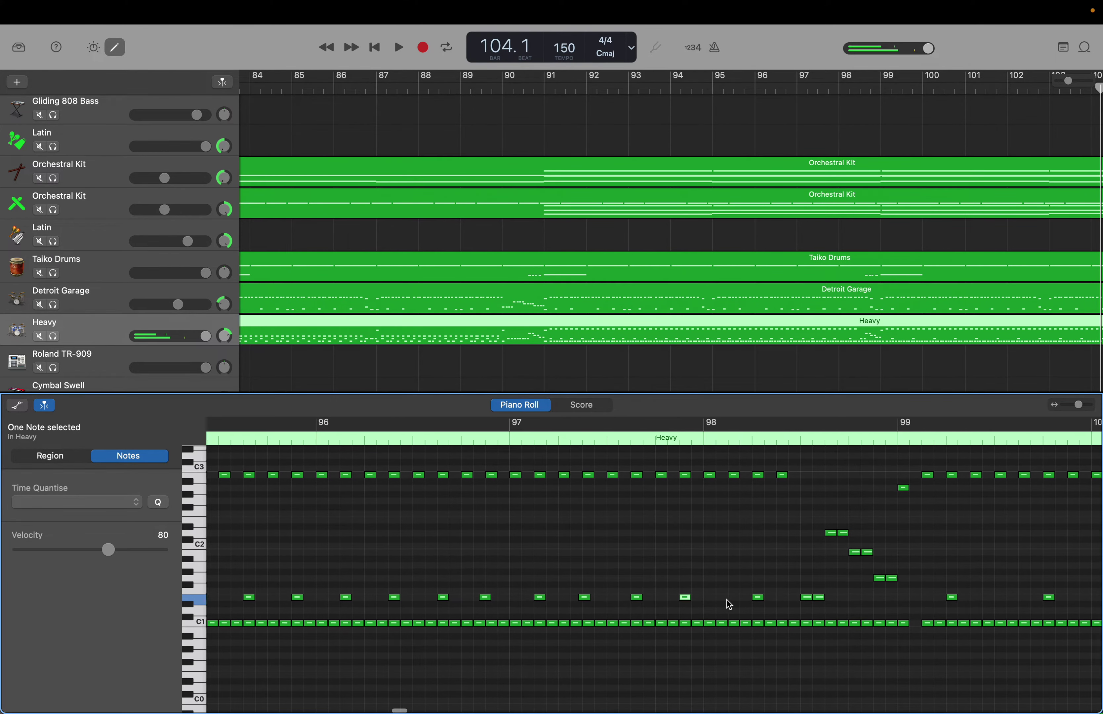
{"action": "right_click", "coordinate": [731, 599]}
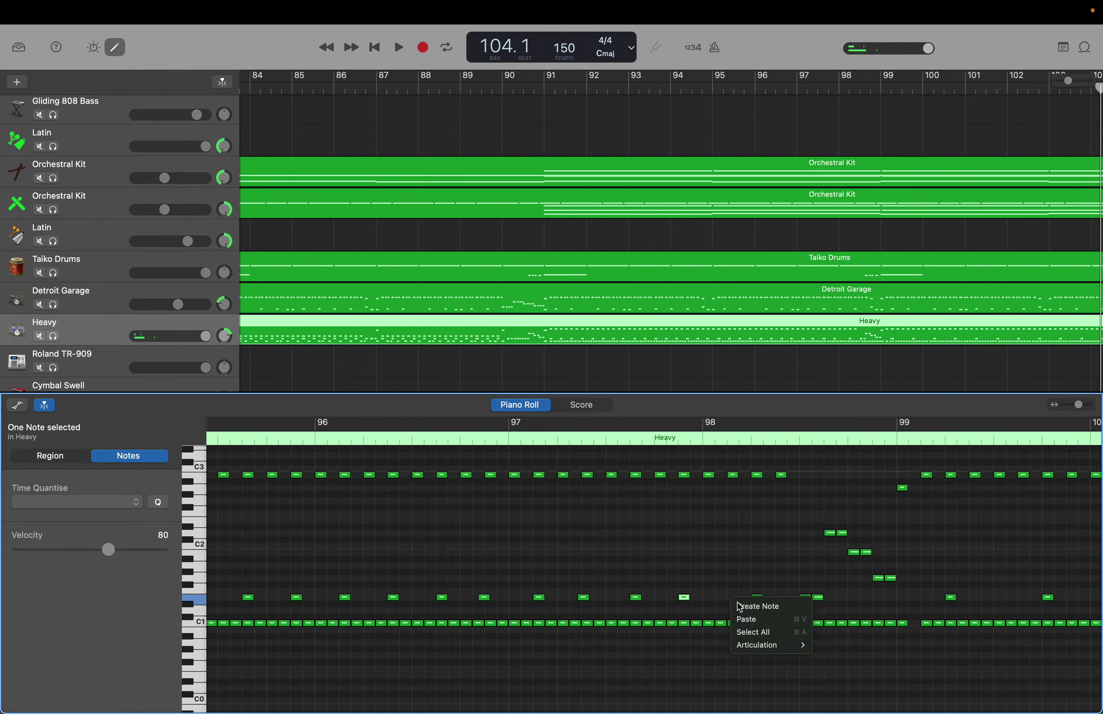
{"action": "left_click", "coordinate": [737, 603]}
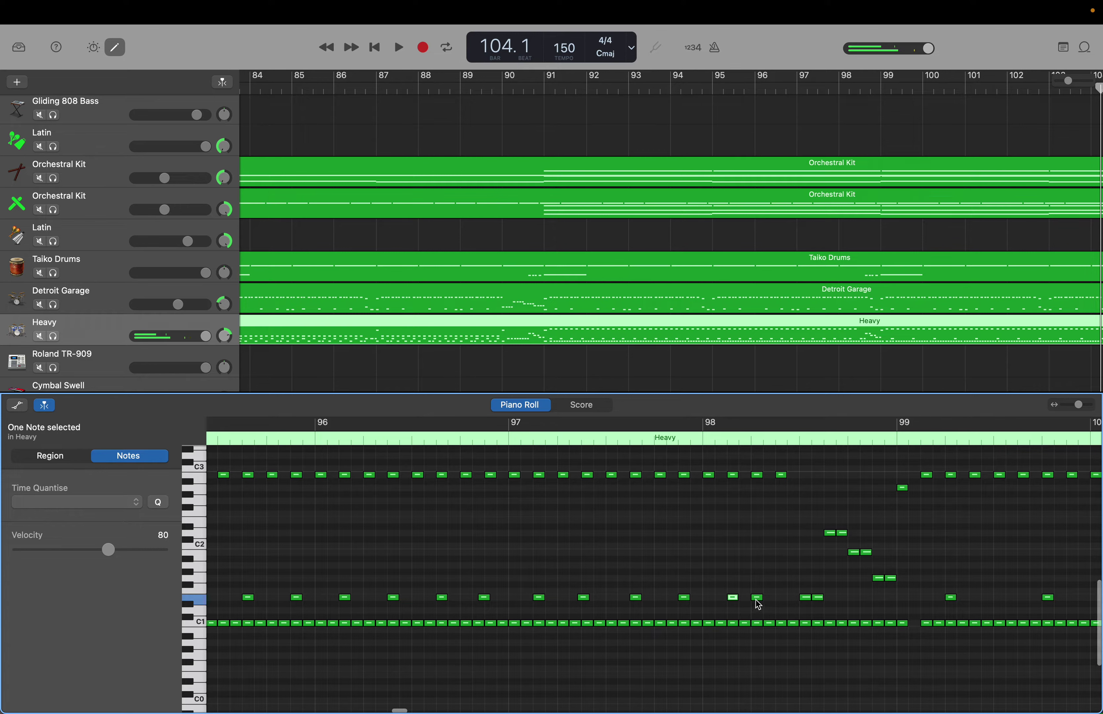
{"action": "left_click_drag", "start_coordinate": [756, 600], "coordinate": [781, 605]}
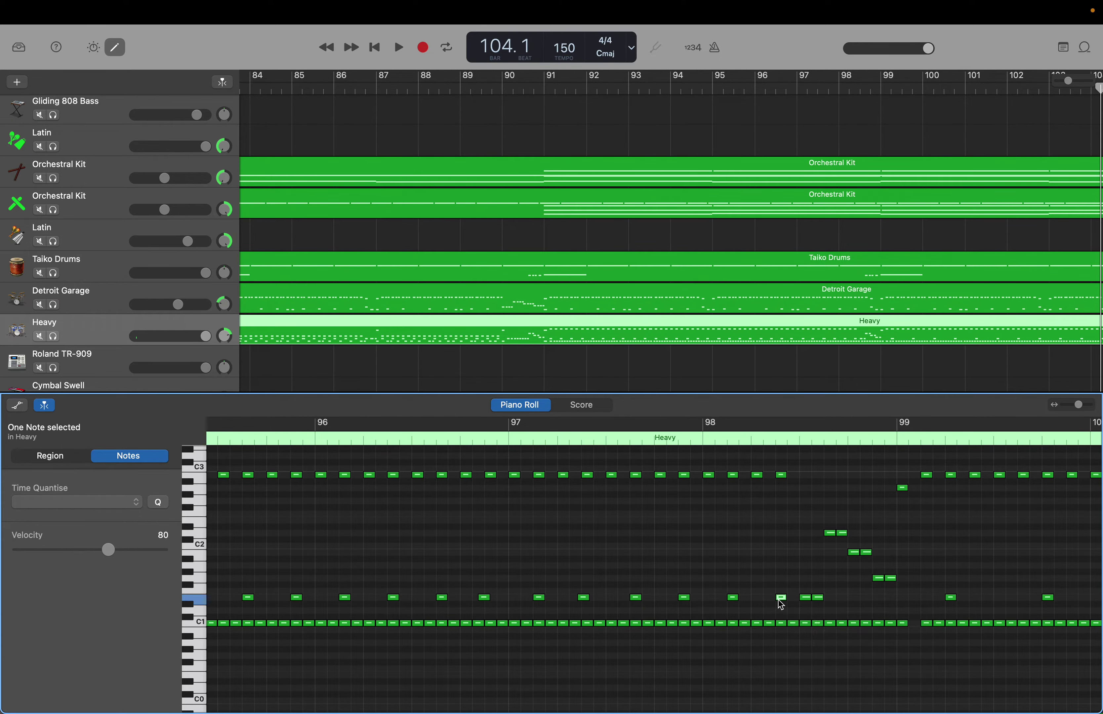
Place E1 notes on bar 99's four off-beats, moving the existing ones to the first and fourth and creating the second and third.
{"action": "scroll", "coordinate": [778, 600], "scroll_direction": "right", "scroll_amount": 5}
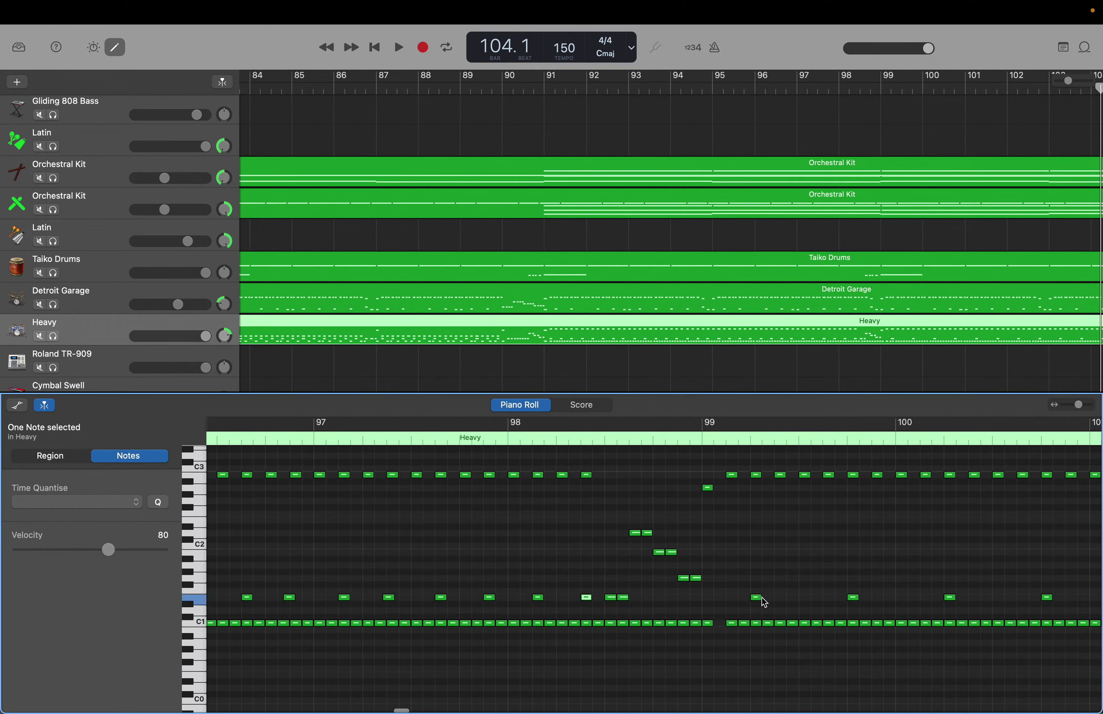
{"action": "left_click_drag", "start_coordinate": [759, 603], "coordinate": [736, 602]}
{"action": "scroll", "coordinate": [737, 602], "scroll_direction": "left", "scroll_amount": 15}
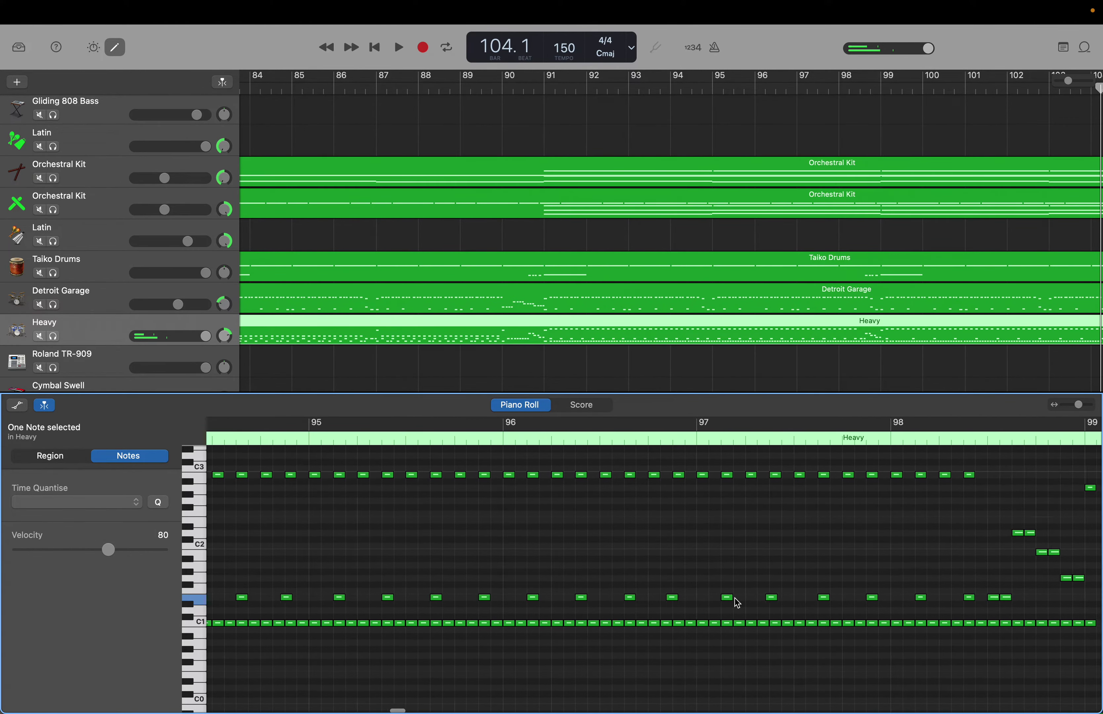
{"action": "scroll", "coordinate": [737, 602], "scroll_direction": "right", "scroll_amount": 15}
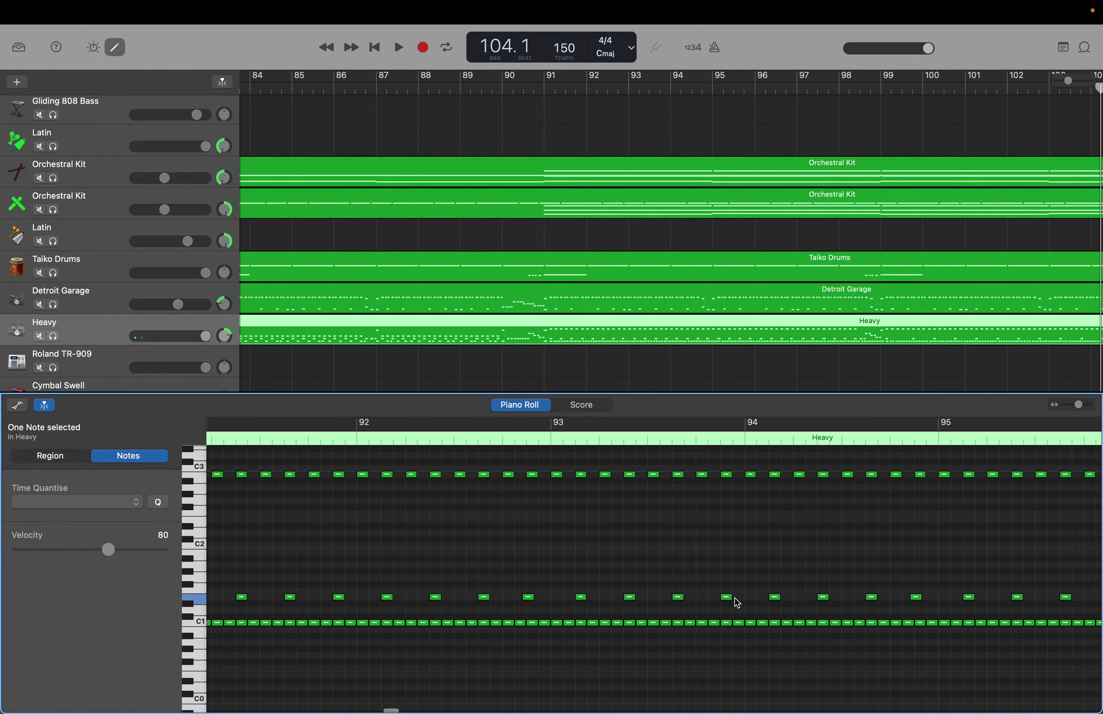
{"action": "scroll", "coordinate": [737, 603], "scroll_direction": "right", "scroll_amount": 2}
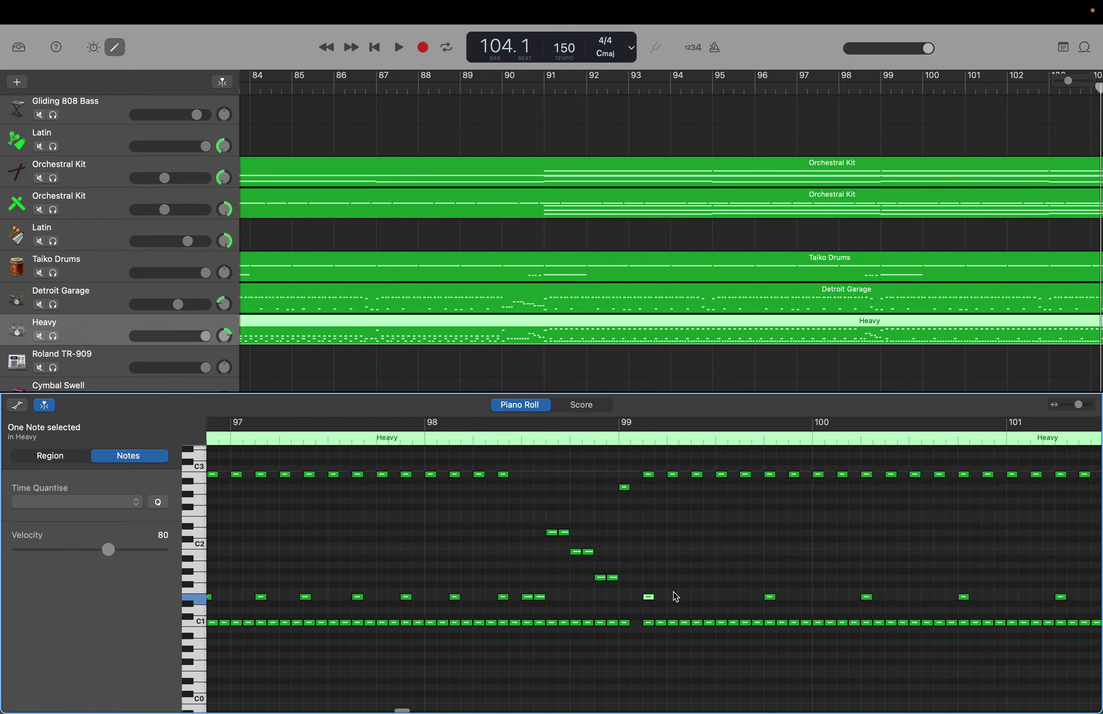
{"action": "right_click", "coordinate": [694, 598]}
{"action": "left_click", "coordinate": [694, 599]}
{"action": "right_click", "coordinate": [695, 601]}
{"action": "left_click", "coordinate": [709, 603]}
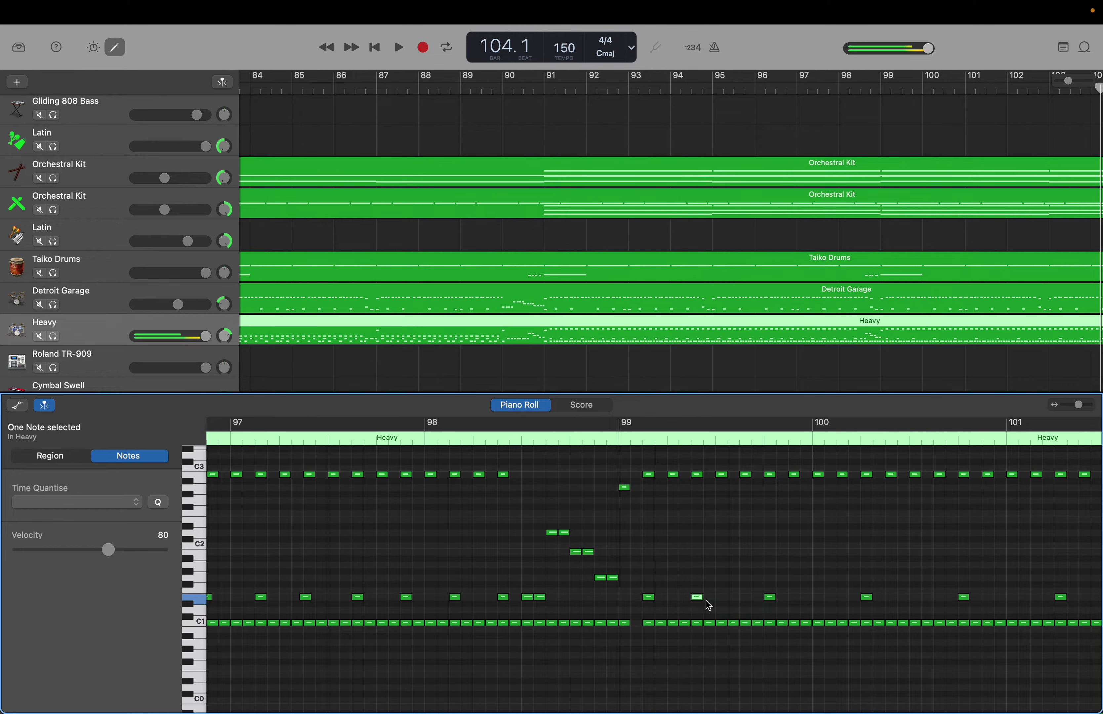
{"action": "right_click", "coordinate": [742, 598]}
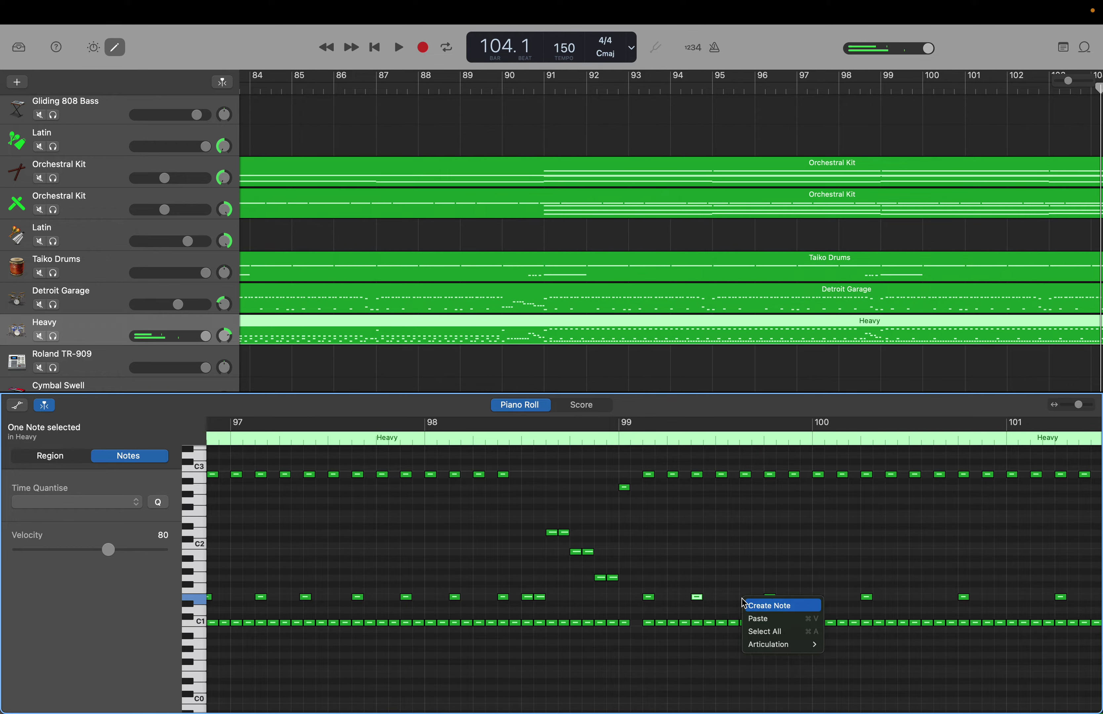
{"action": "left_click", "coordinate": [756, 601]}
{"action": "left_click_drag", "start_coordinate": [771, 598], "coordinate": [793, 598]}
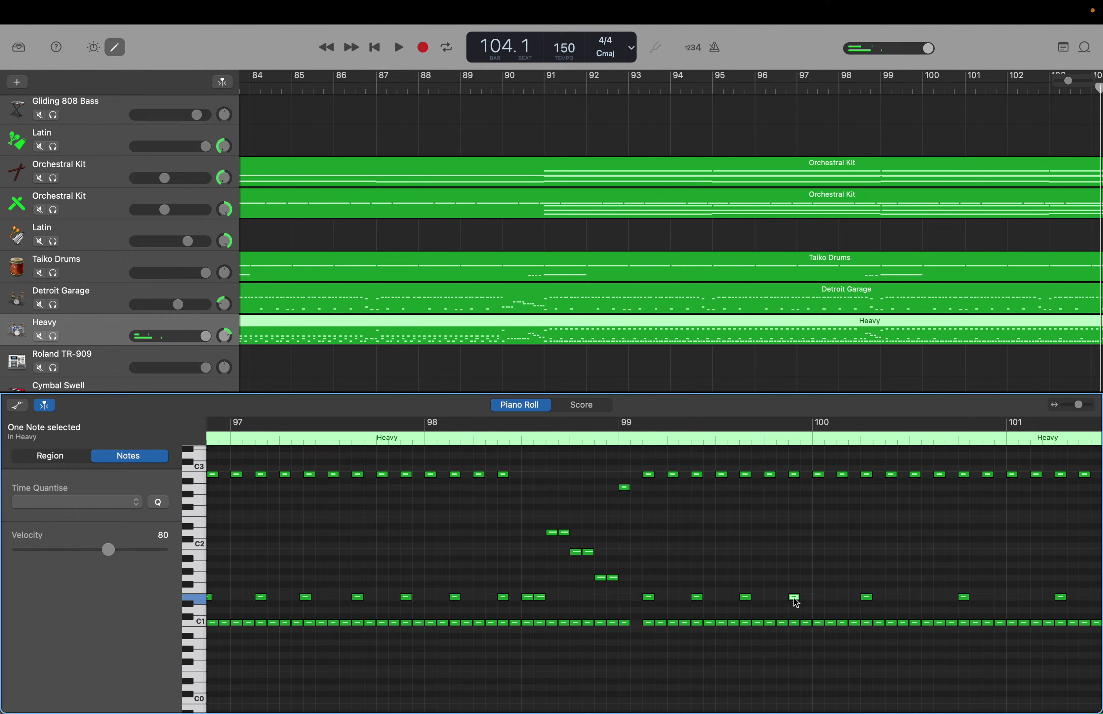
Fill bar 100's off-beats in the Heavy region, creating the first and third E1 notes and moving the existing ones to the second and fourth.
{"action": "right_click", "coordinate": [841, 600]}
{"action": "left_click", "coordinate": [847, 606]}
{"action": "scroll", "coordinate": [847, 606], "scroll_direction": "right", "scroll_amount": 3}
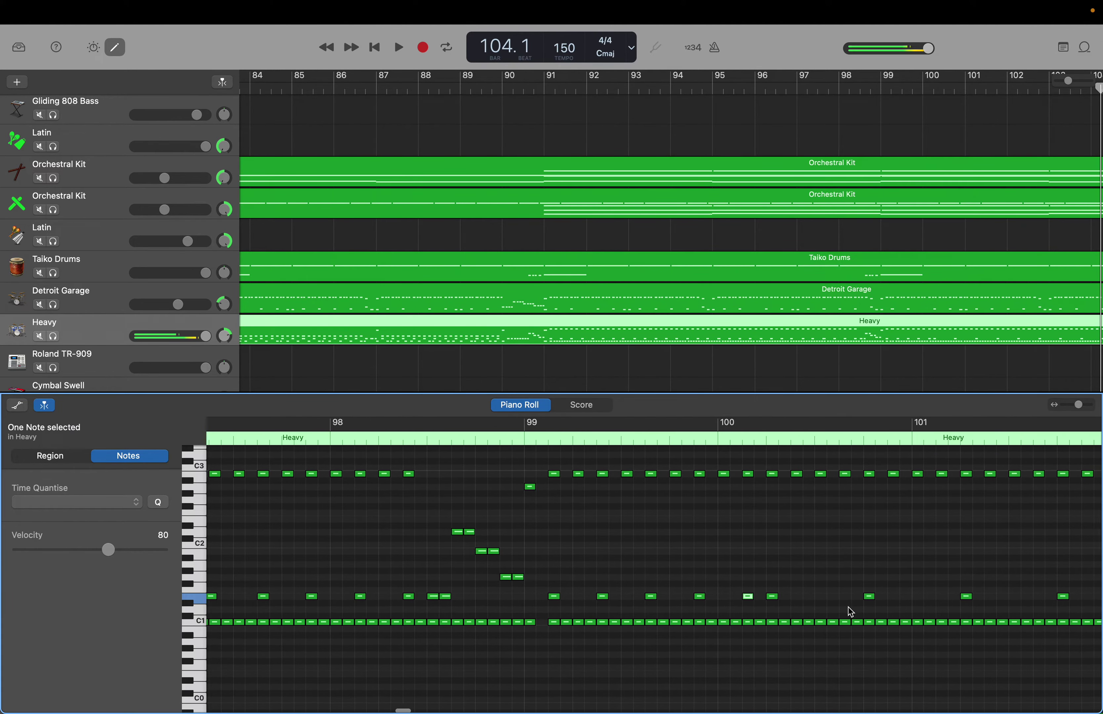
{"action": "scroll", "coordinate": [848, 611], "scroll_direction": "right", "scroll_amount": 1}
{"action": "left_click_drag", "start_coordinate": [763, 600], "coordinate": [785, 598]}
{"action": "scroll", "coordinate": [787, 600], "scroll_direction": "right", "scroll_amount": 2}
{"action": "scroll", "coordinate": [787, 600], "scroll_direction": "right", "scroll_amount": 2}
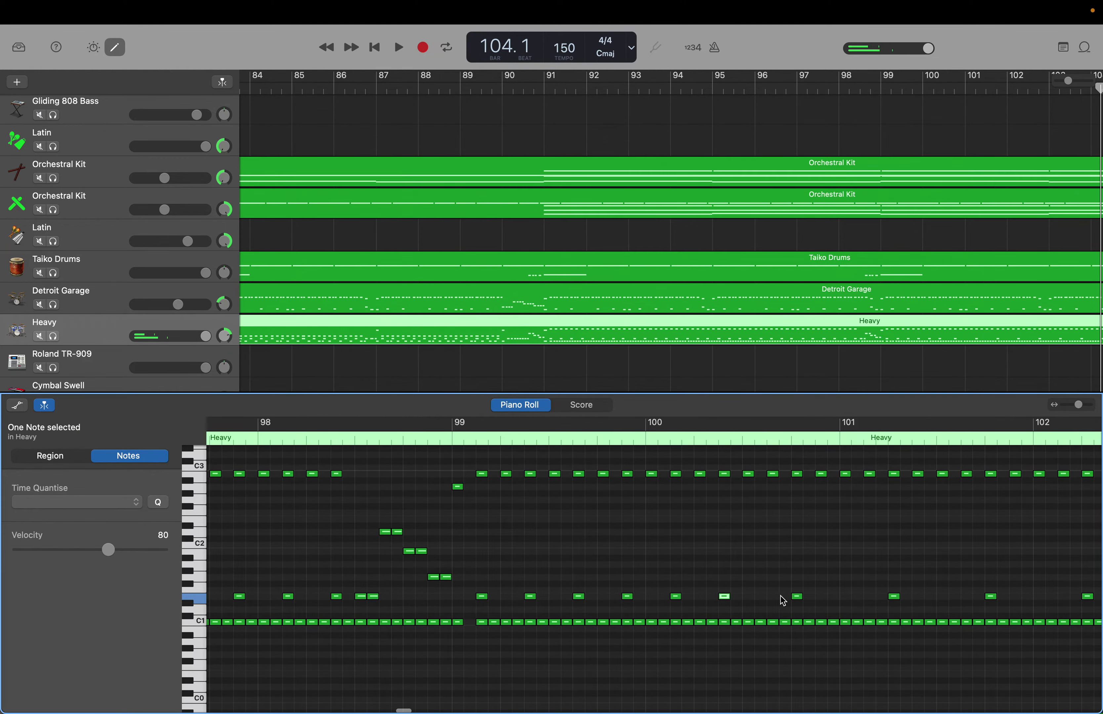
{"action": "right_click", "coordinate": [773, 597]}
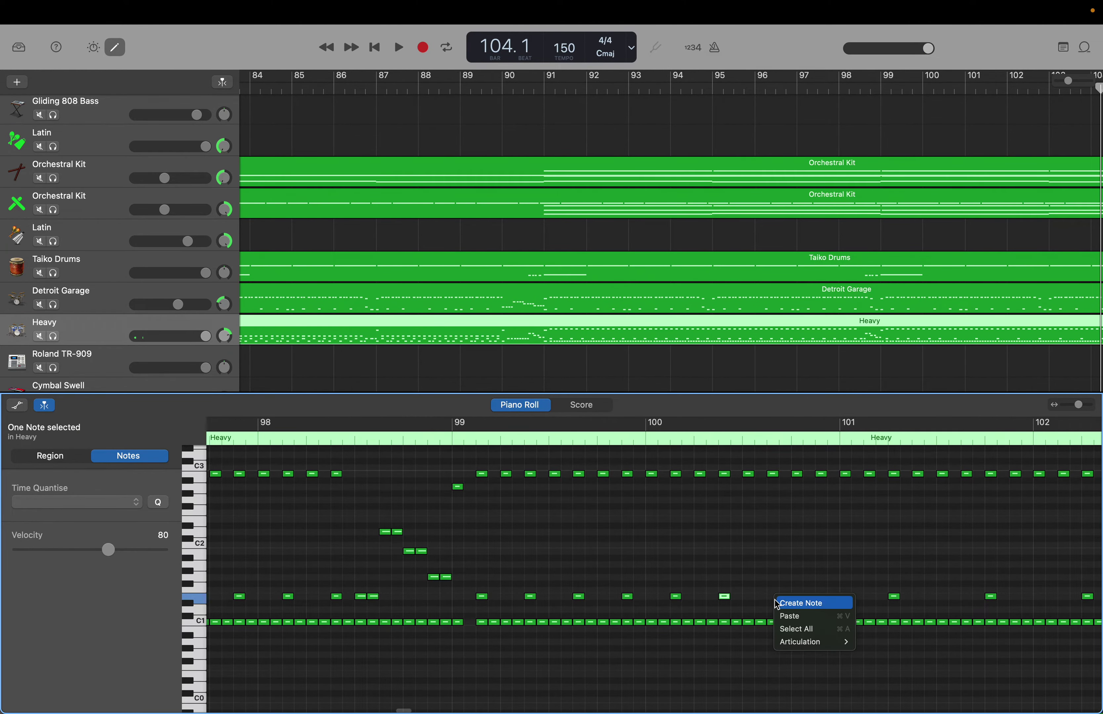
{"action": "left_click", "coordinate": [793, 601]}
{"action": "left_click_drag", "start_coordinate": [800, 601], "coordinate": [822, 601]}
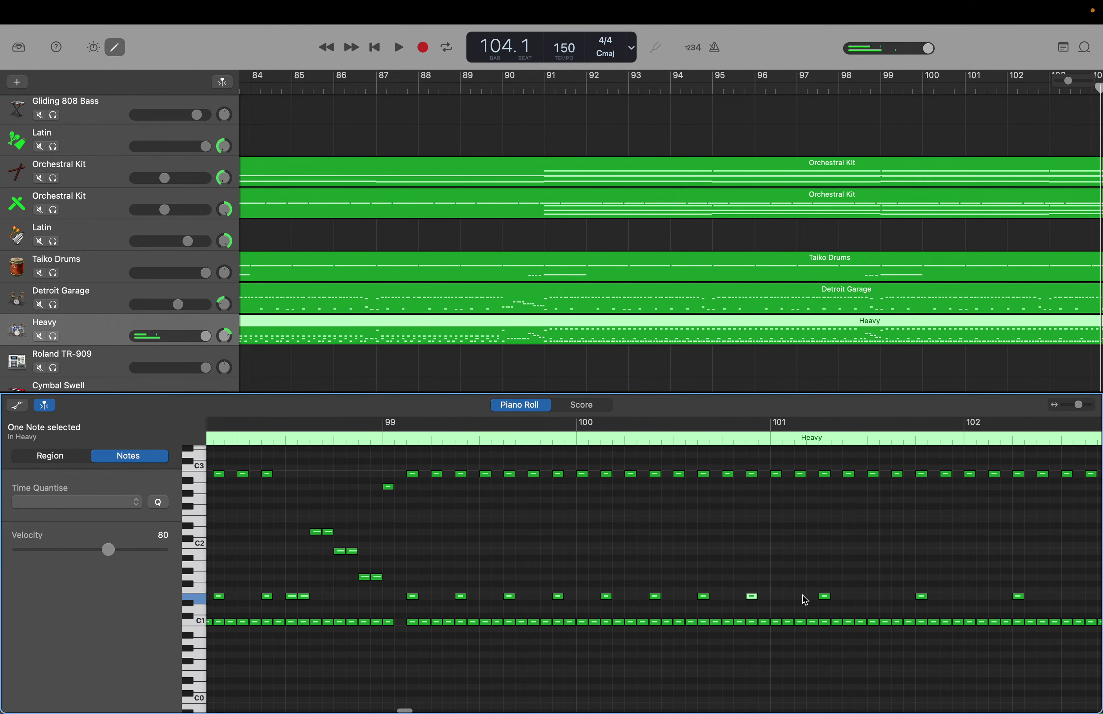
Extend the off-beat E1 pattern through bar 101, creating two notes and moving the two existing ones to 101.2.3 and the fourth off-beat.
{"action": "right_click", "coordinate": [802, 600]}
{"action": "left_click", "coordinate": [816, 603]}
{"action": "left_click_drag", "start_coordinate": [828, 602], "coordinate": [849, 600]}
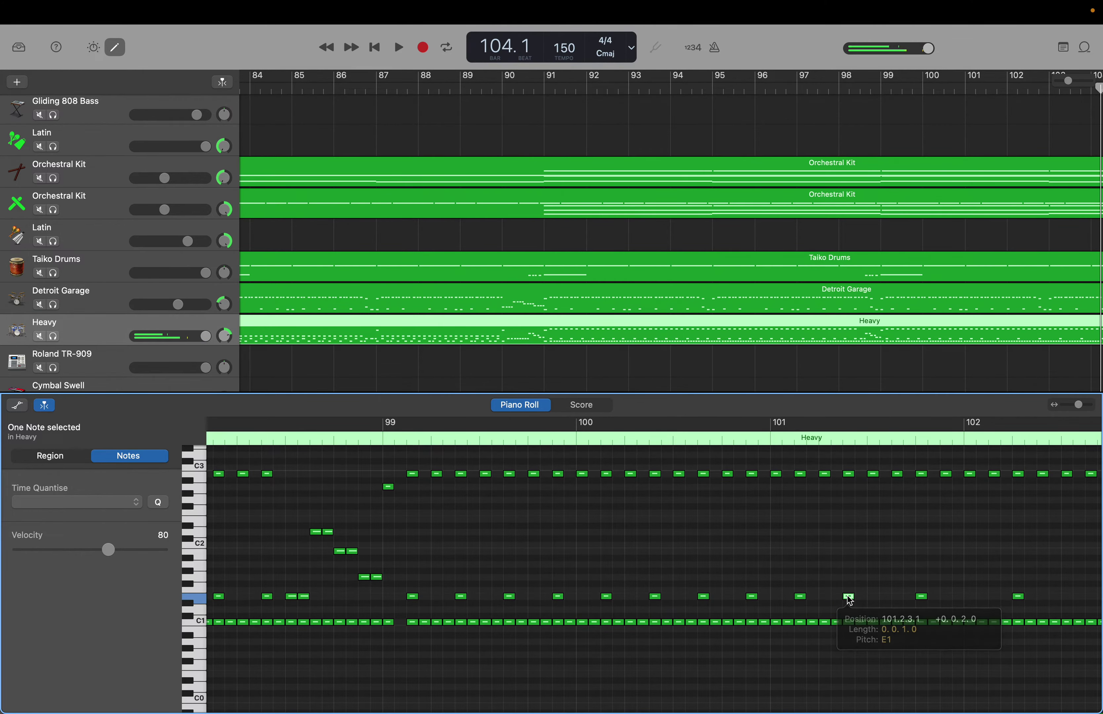
{"action": "scroll", "coordinate": [850, 601], "scroll_direction": "right", "scroll_amount": 4}
{"action": "scroll", "coordinate": [835, 602], "scroll_direction": "right", "scroll_amount": 1}
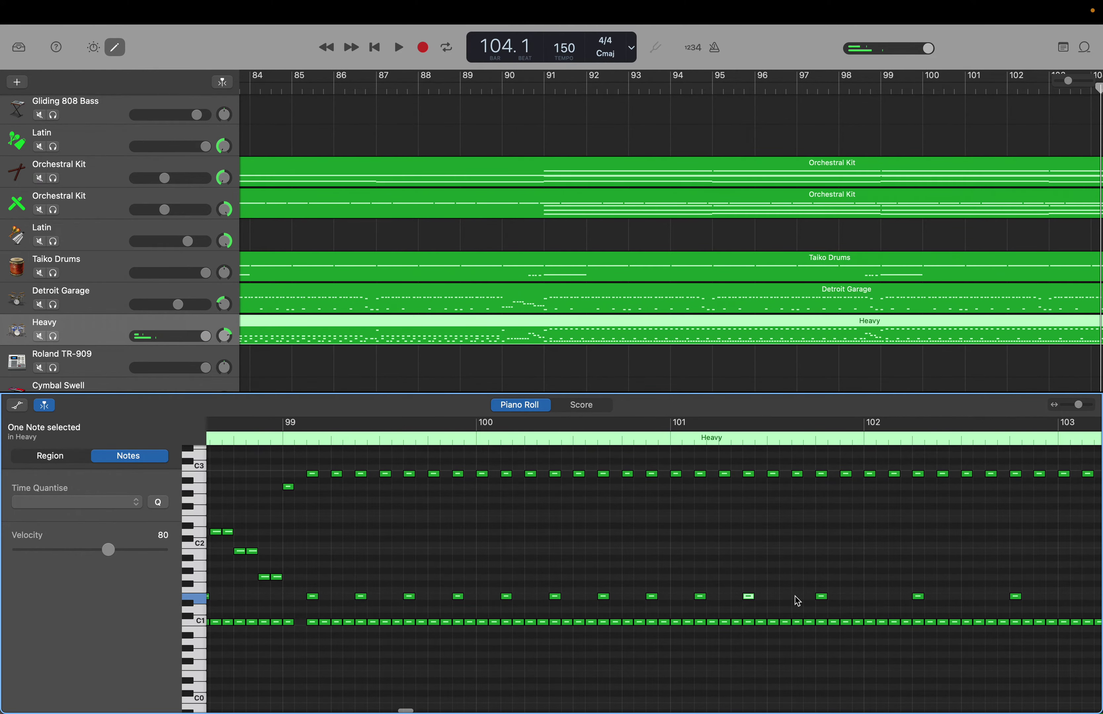
{"action": "scroll", "coordinate": [795, 600], "scroll_direction": "up", "scroll_amount": 1}
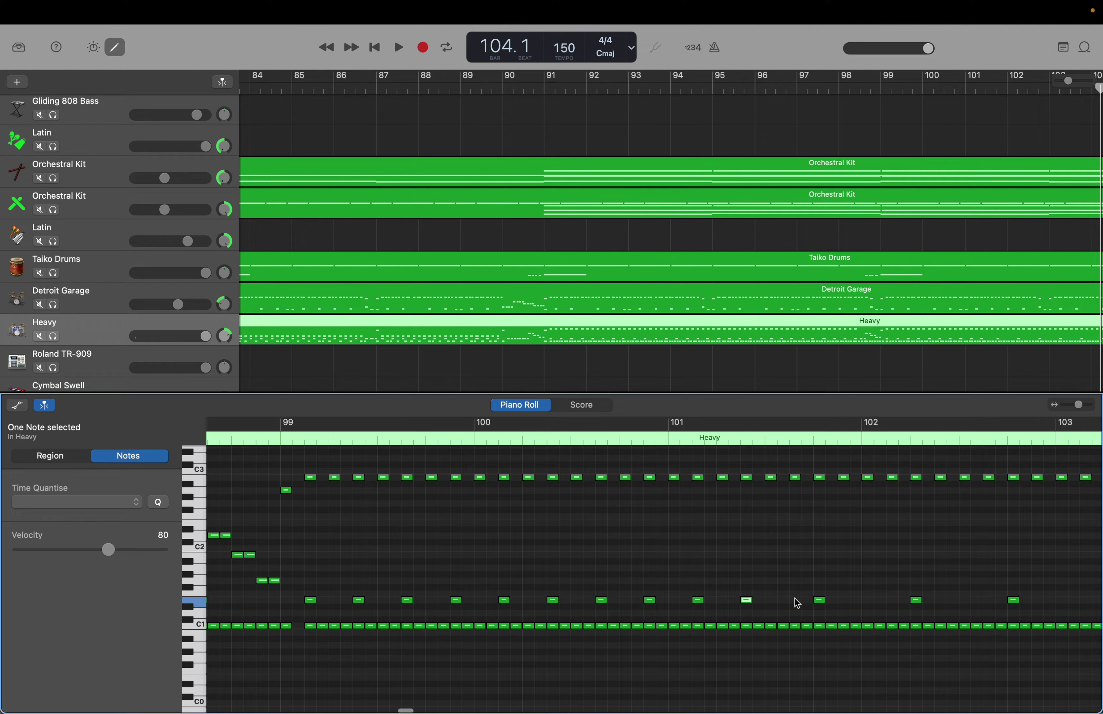
{"action": "right_click", "coordinate": [797, 604]}
{"action": "left_click", "coordinate": [807, 605]}
{"action": "left_click_drag", "start_coordinate": [823, 605], "coordinate": [843, 605]}
Continue the off-beat E1 pattern through bar 102, creating two notes and moving the two existing ones to the second off-beat and 102.4.3.
{"action": "scroll", "coordinate": [843, 605], "scroll_direction": "right", "scroll_amount": 3}
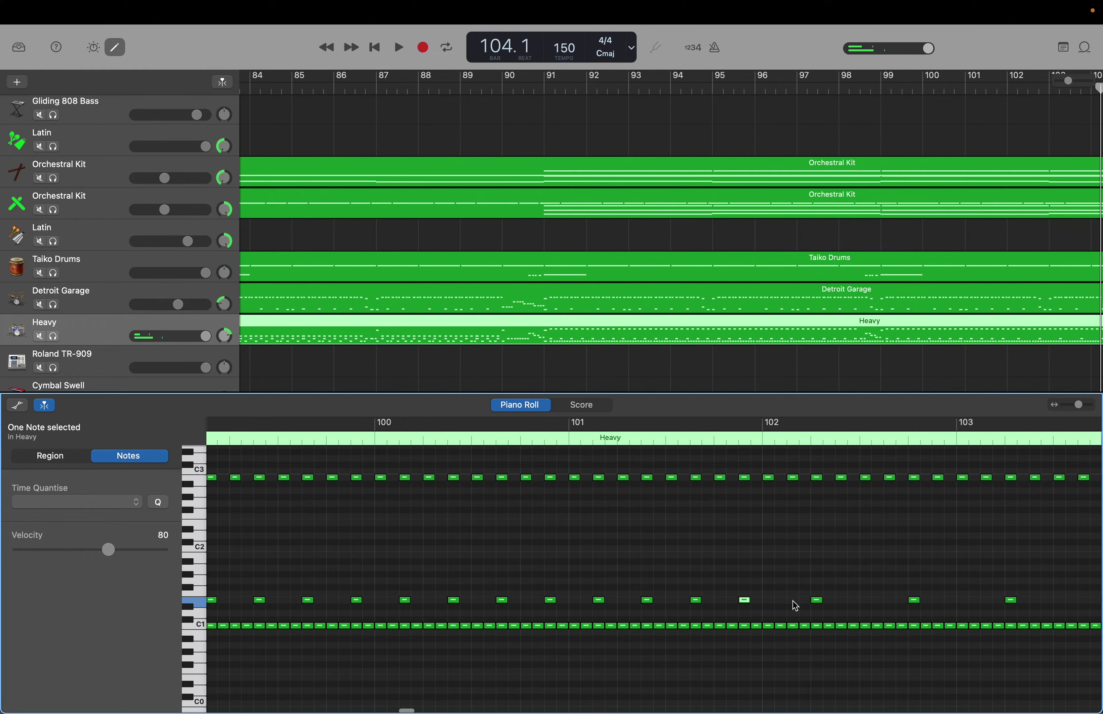
{"action": "right_click", "coordinate": [795, 605]}
{"action": "left_click", "coordinate": [803, 608]}
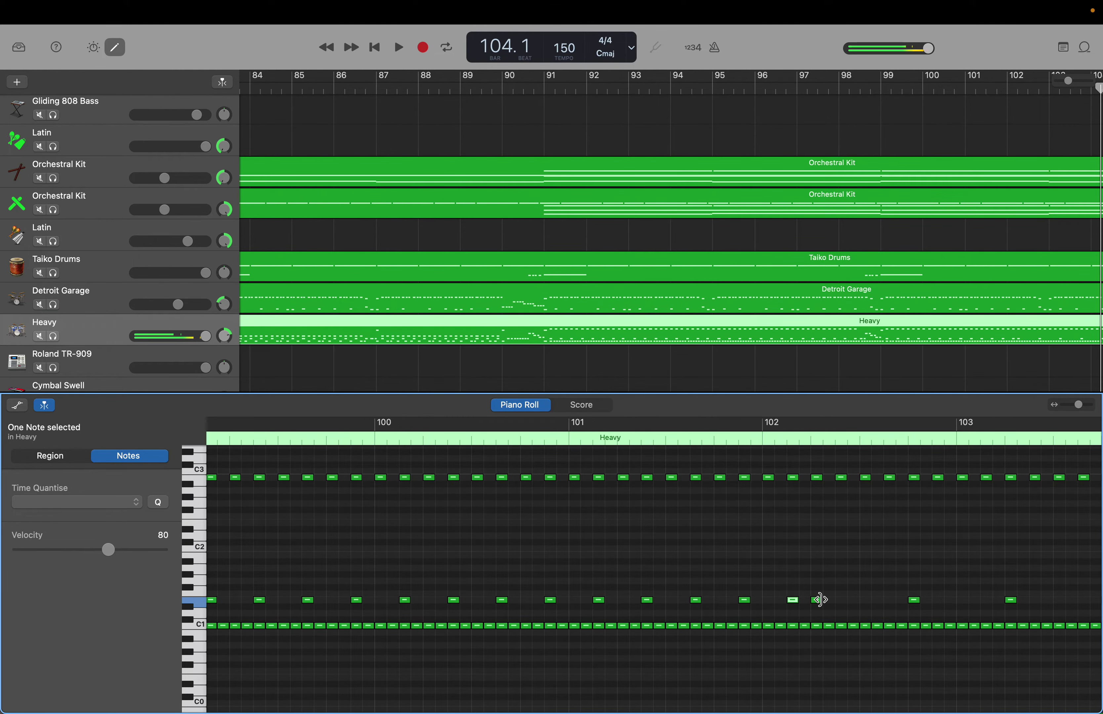
{"action": "left_click_drag", "start_coordinate": [820, 605], "coordinate": [842, 605]}
{"action": "scroll", "coordinate": [840, 605], "scroll_direction": "right", "scroll_amount": 3}
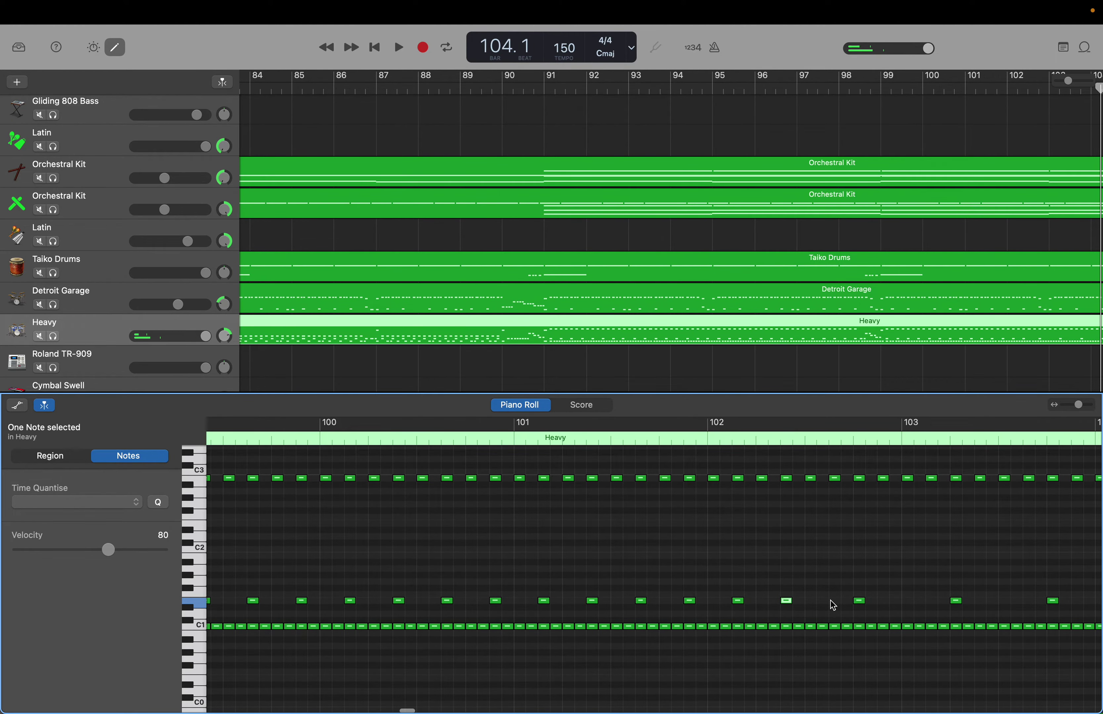
{"action": "right_click", "coordinate": [836, 605]}
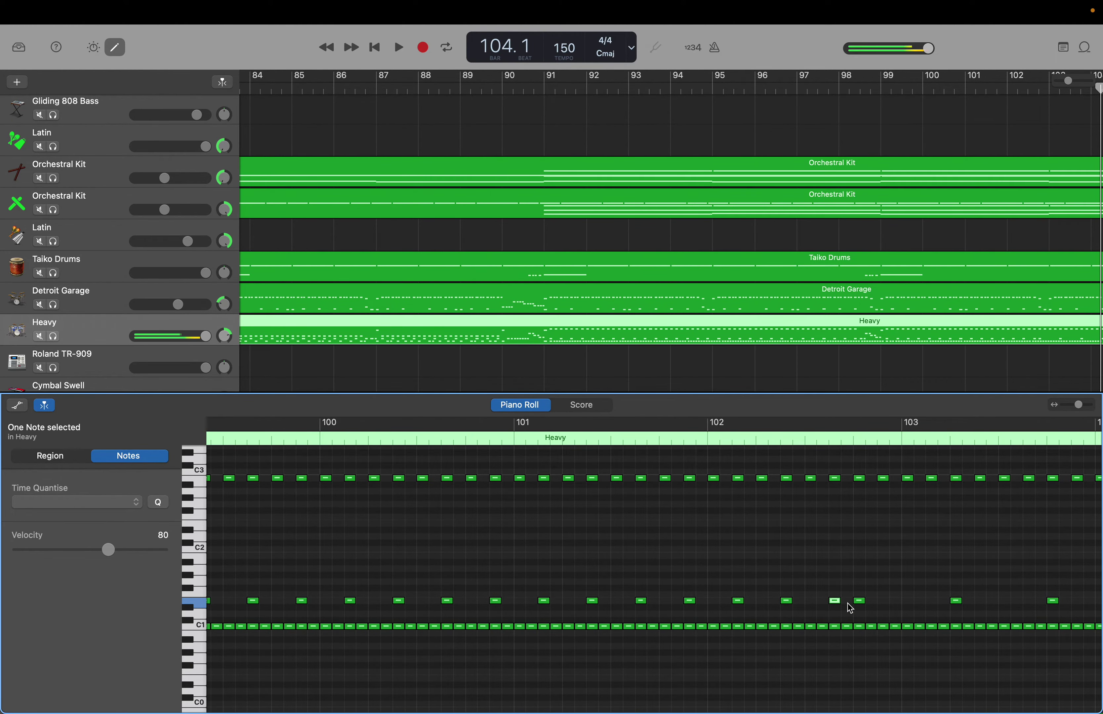
{"action": "left_click_drag", "start_coordinate": [860, 605], "coordinate": [883, 607]}
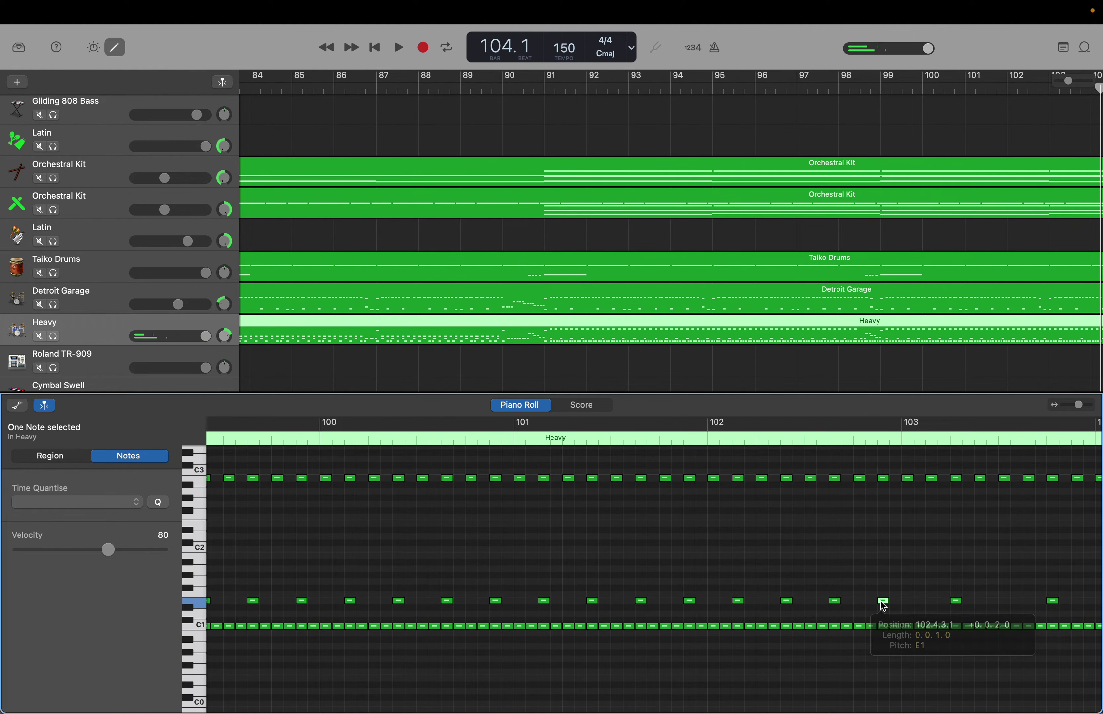
Fill bar 103's off-beats in the Heavy region, creating the first and third E1 notes and moving the existing ones to the second and fourth.
{"action": "scroll", "coordinate": [883, 605], "scroll_direction": "right", "scroll_amount": 6}
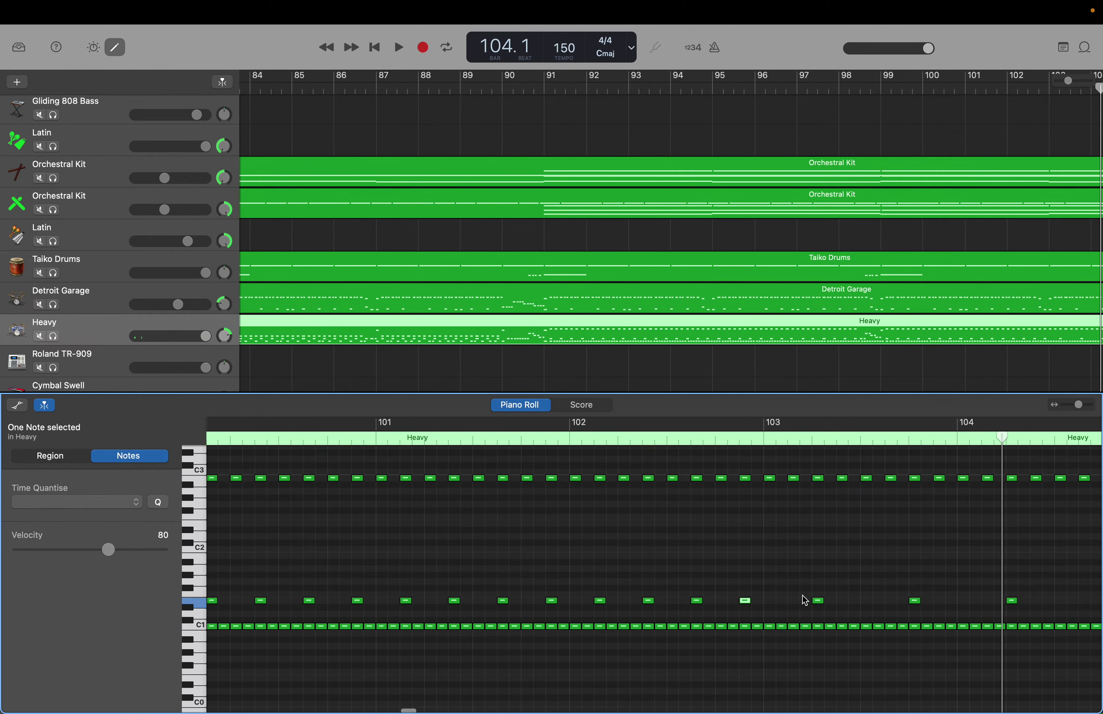
{"action": "right_click", "coordinate": [793, 605]}
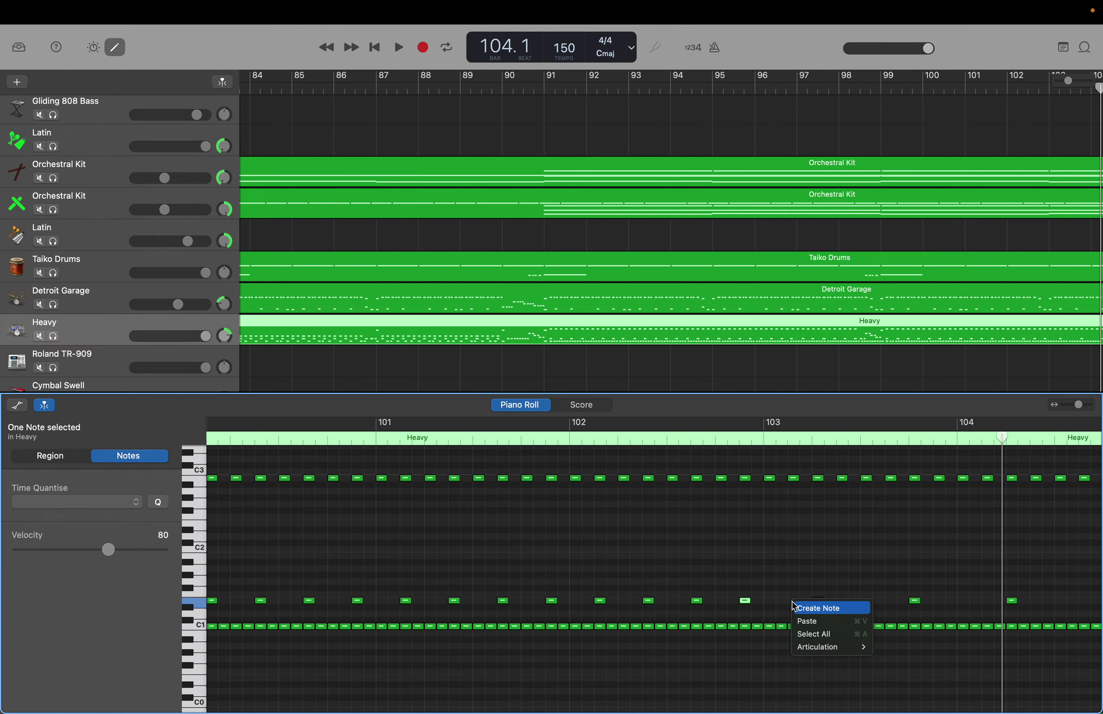
{"action": "left_click", "coordinate": [795, 607]}
{"action": "left_click_drag", "start_coordinate": [819, 601], "coordinate": [842, 604]}
{"action": "scroll", "coordinate": [841, 605], "scroll_direction": "right", "scroll_amount": 3}
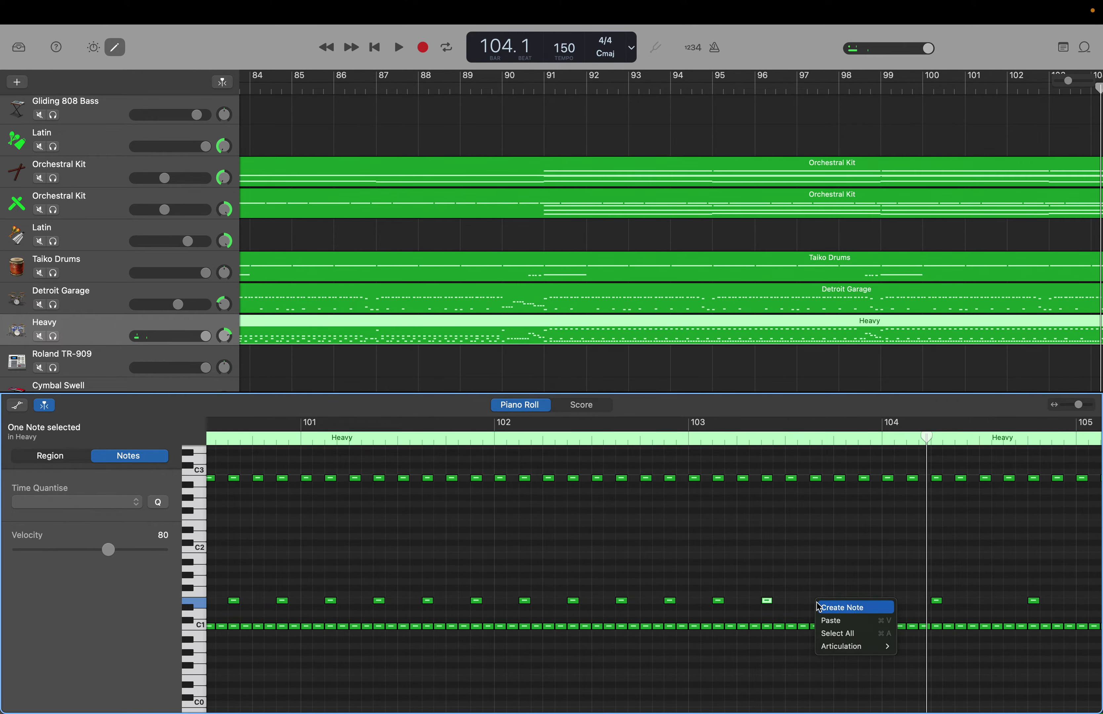
{"action": "left_click", "coordinate": [818, 608]}
{"action": "left_click_drag", "start_coordinate": [843, 606], "coordinate": [865, 605]}
Create an E1 note on the first off-beat of bar 104 in the Heavy region.
{"action": "scroll", "coordinate": [865, 604], "scroll_direction": "right", "scroll_amount": 3}
{"action": "scroll", "coordinate": [867, 606], "scroll_direction": "right", "scroll_amount": 1}
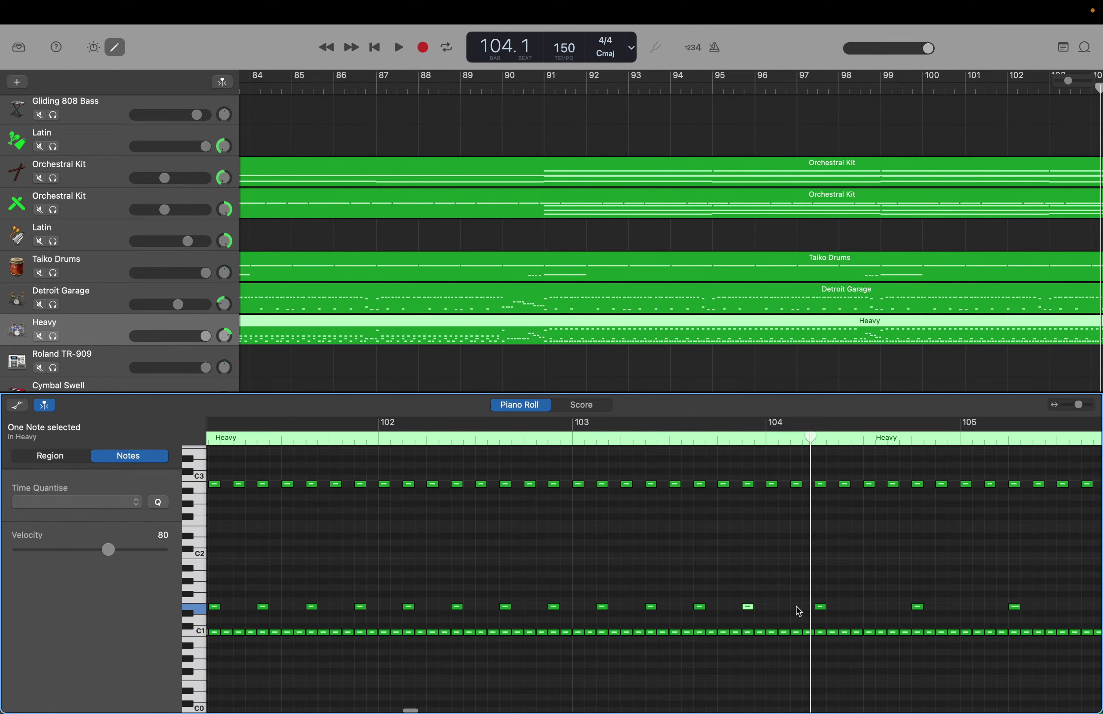
{"action": "right_click", "coordinate": [798, 611]}
{"action": "left_click", "coordinate": [807, 614]}
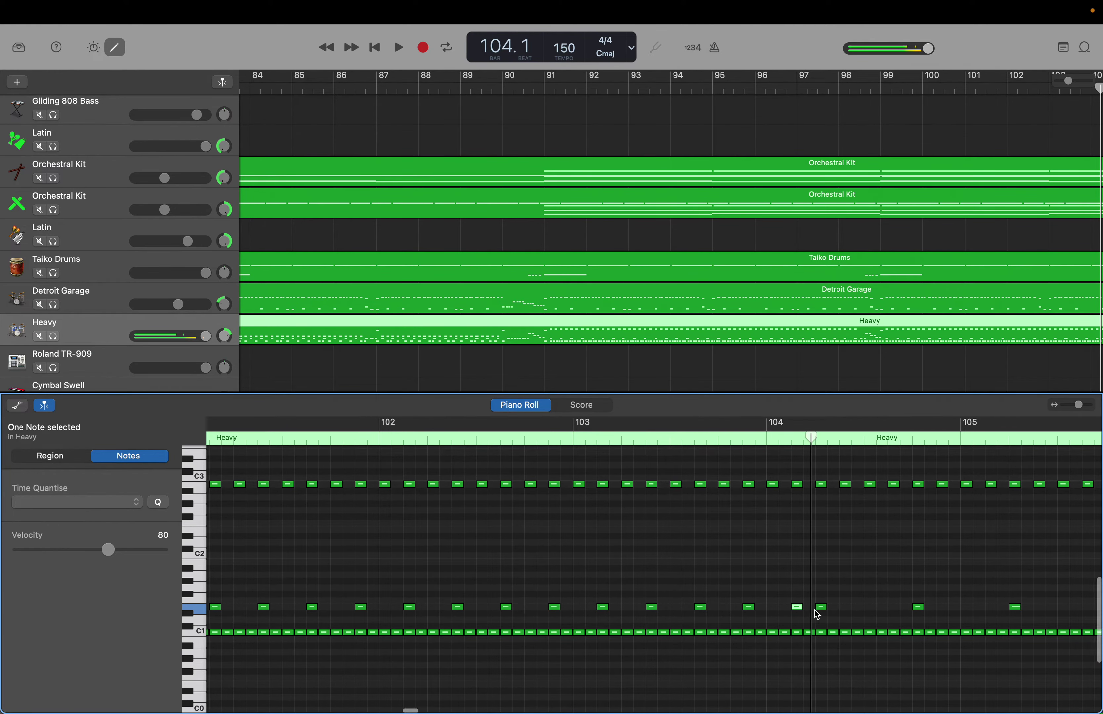
{"action": "scroll", "coordinate": [824, 612], "scroll_direction": "down", "scroll_amount": 1}
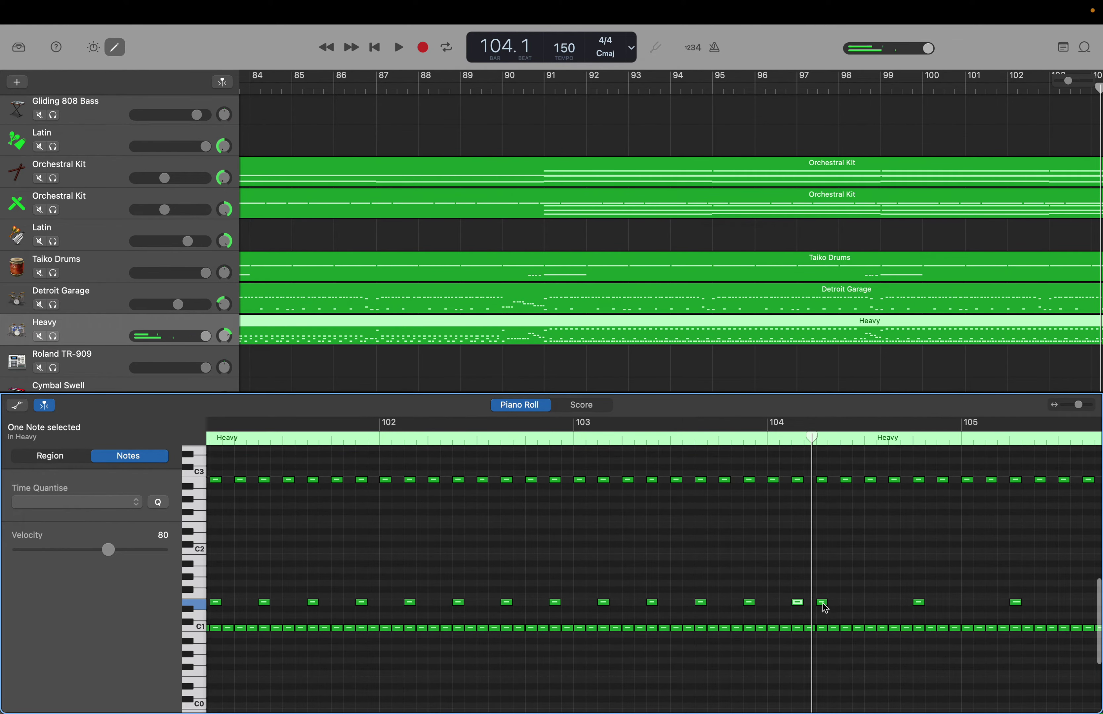
{"action": "right_click", "coordinate": [825, 608]}
{"action": "left_click", "coordinate": [839, 606]}
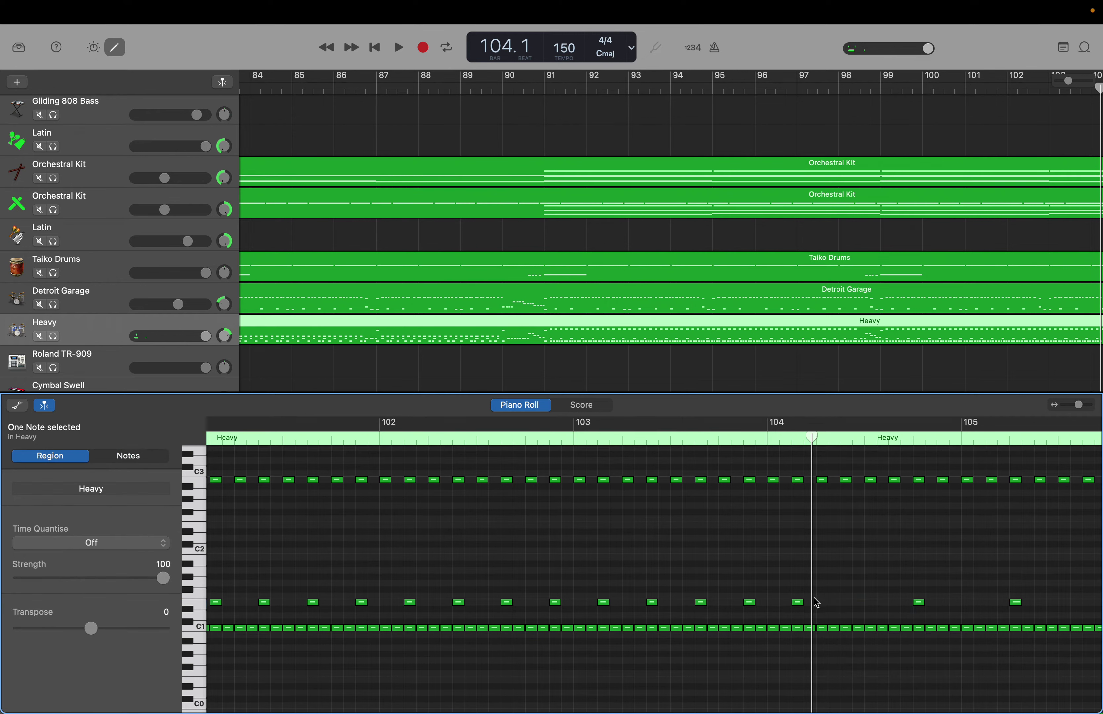
{"action": "key", "text": "super+z"}
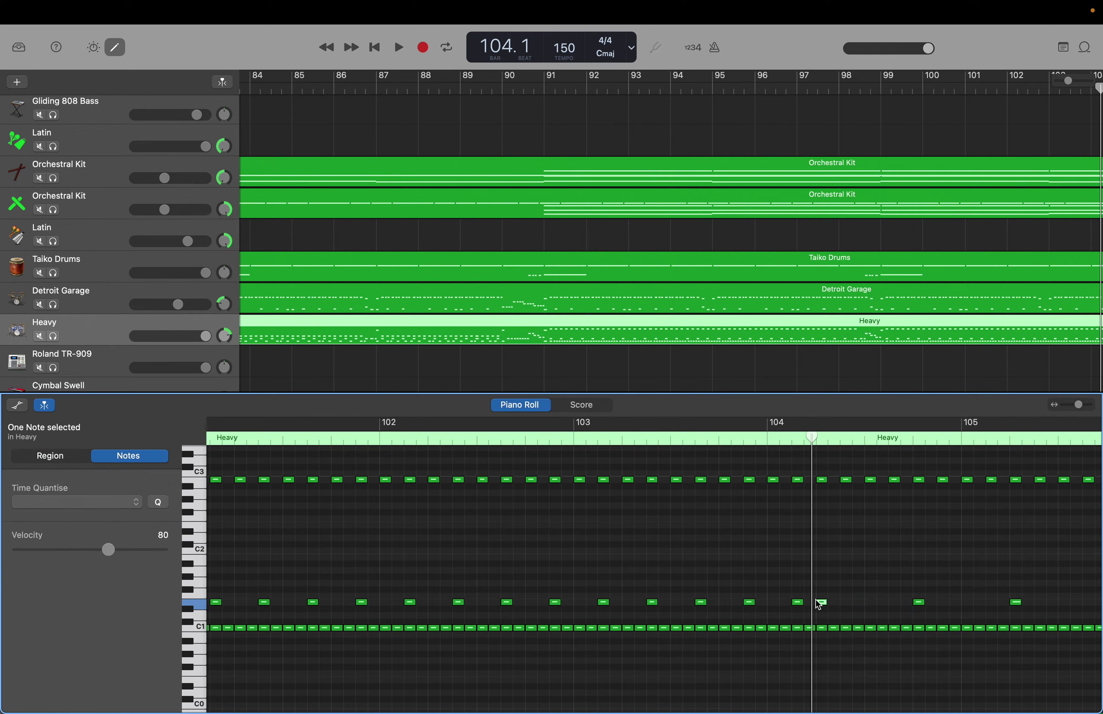
Complete bar 104's E1 off-beats by moving the two existing notes to the second and fourth and creating one on the third.
{"action": "left_click_drag", "start_coordinate": [823, 606], "coordinate": [847, 606]}
{"action": "right_click", "coordinate": [890, 604]}
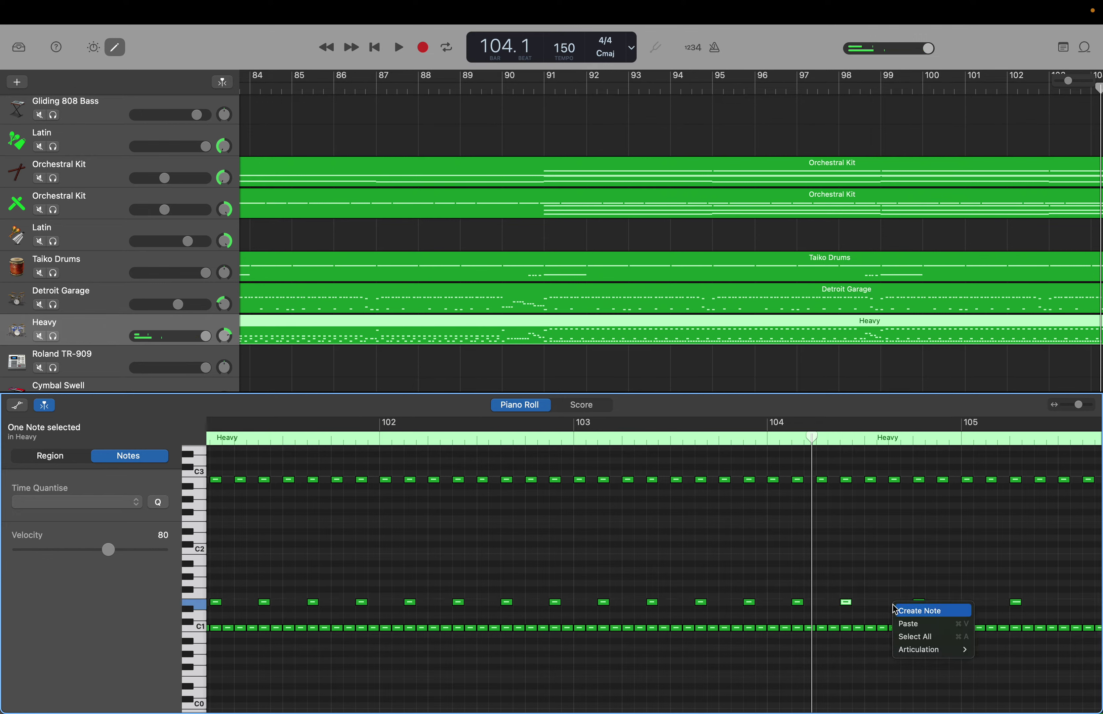
{"action": "left_click", "coordinate": [898, 611]}
{"action": "left_click_drag", "start_coordinate": [920, 604], "coordinate": [940, 603]}
Extend the off-beat E1 pattern through bar 105, creating notes on the first and third off-beats and moving the existing ones to the second and fourth.
{"action": "scroll", "coordinate": [942, 609], "scroll_direction": "right", "scroll_amount": 5}
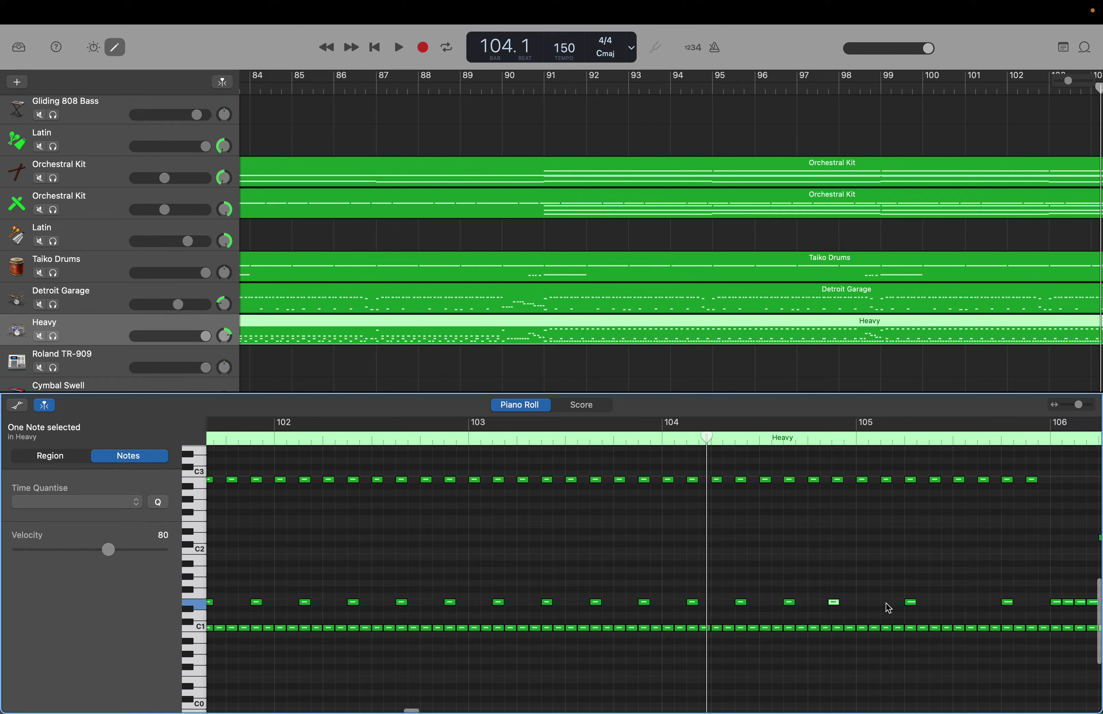
{"action": "right_click", "coordinate": [887, 608]}
{"action": "left_click", "coordinate": [894, 612]}
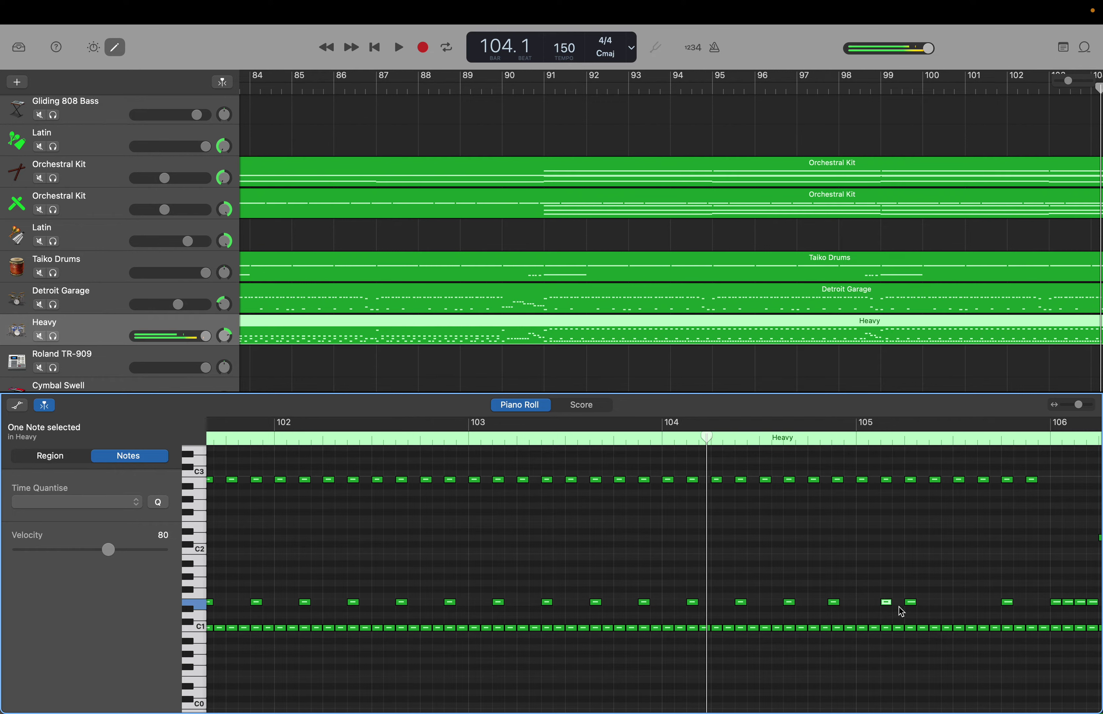
{"action": "left_click_drag", "start_coordinate": [913, 603], "coordinate": [936, 601]}
{"action": "scroll", "coordinate": [937, 607], "scroll_direction": "right", "scroll_amount": 3}
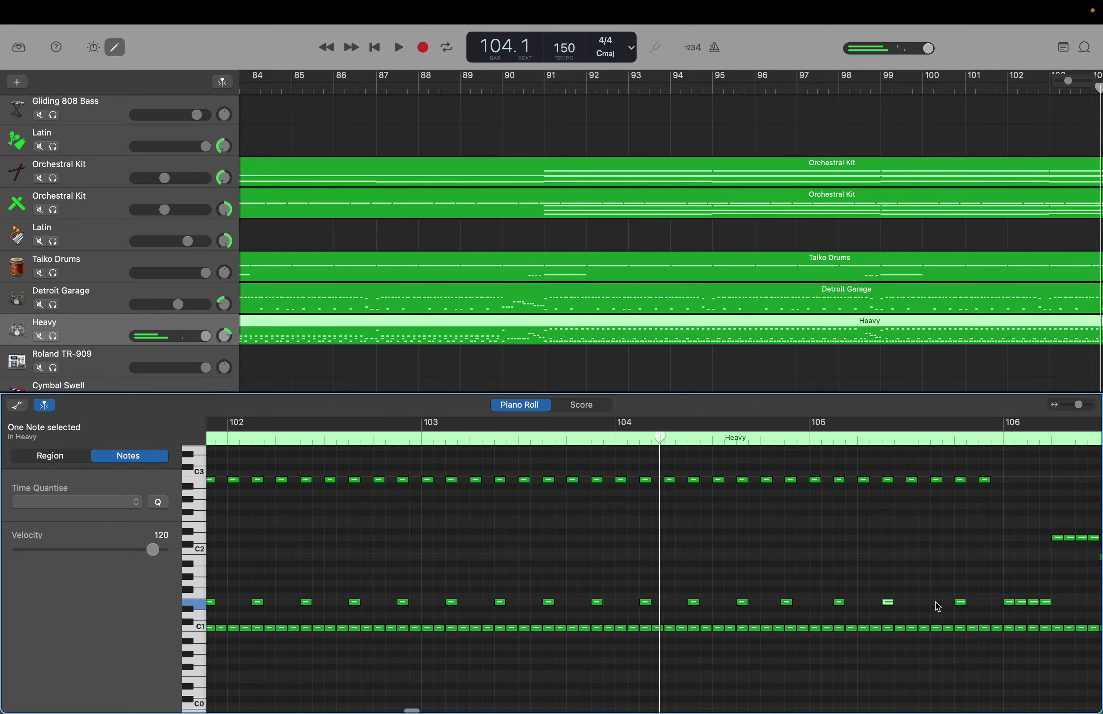
{"action": "right_click", "coordinate": [909, 603]}
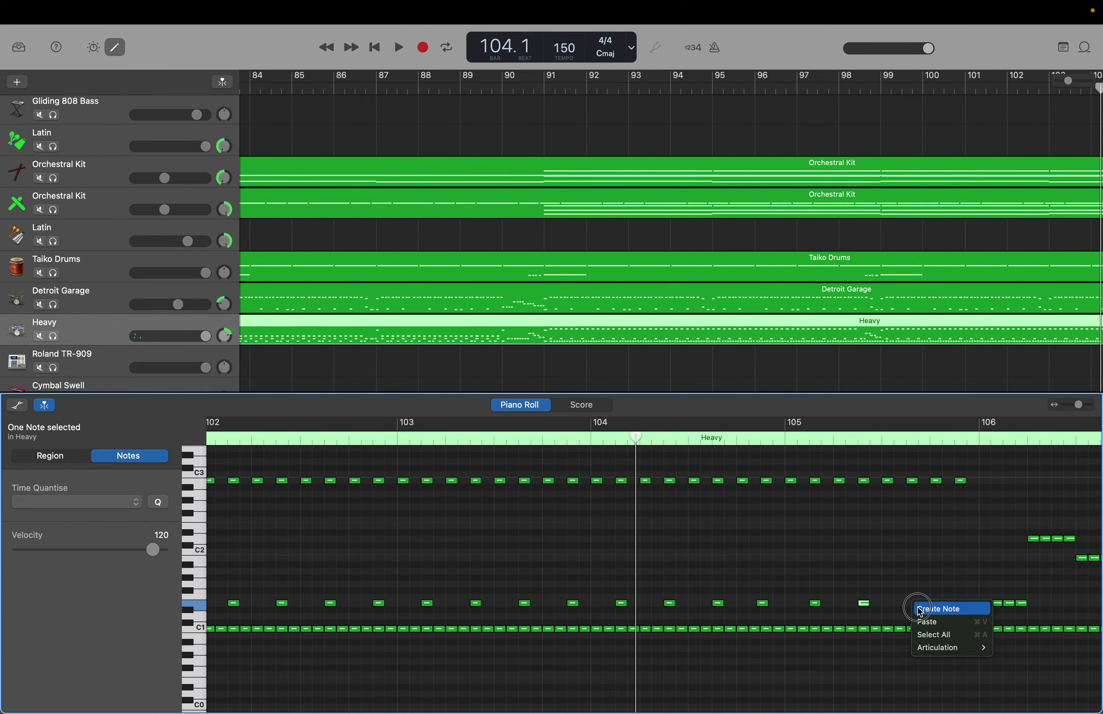
{"action": "left_click", "coordinate": [920, 607]}
{"action": "right_click", "coordinate": [936, 603]}
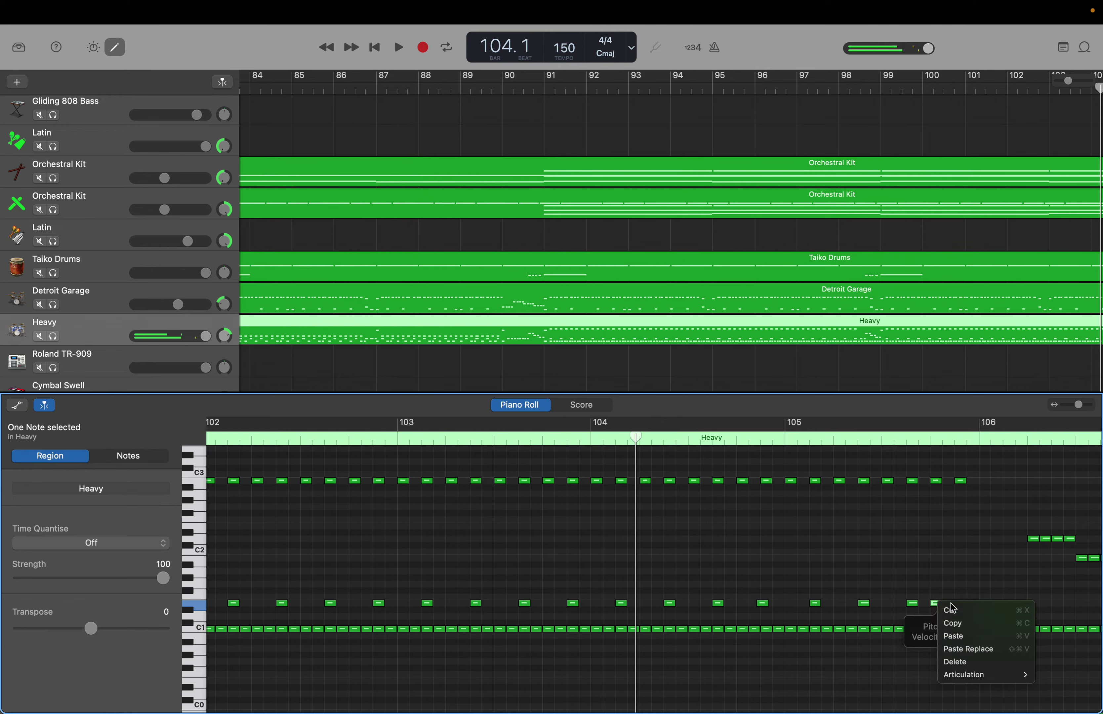
{"action": "left_click", "coordinate": [952, 609]}
{"action": "left_click", "coordinate": [937, 603]}
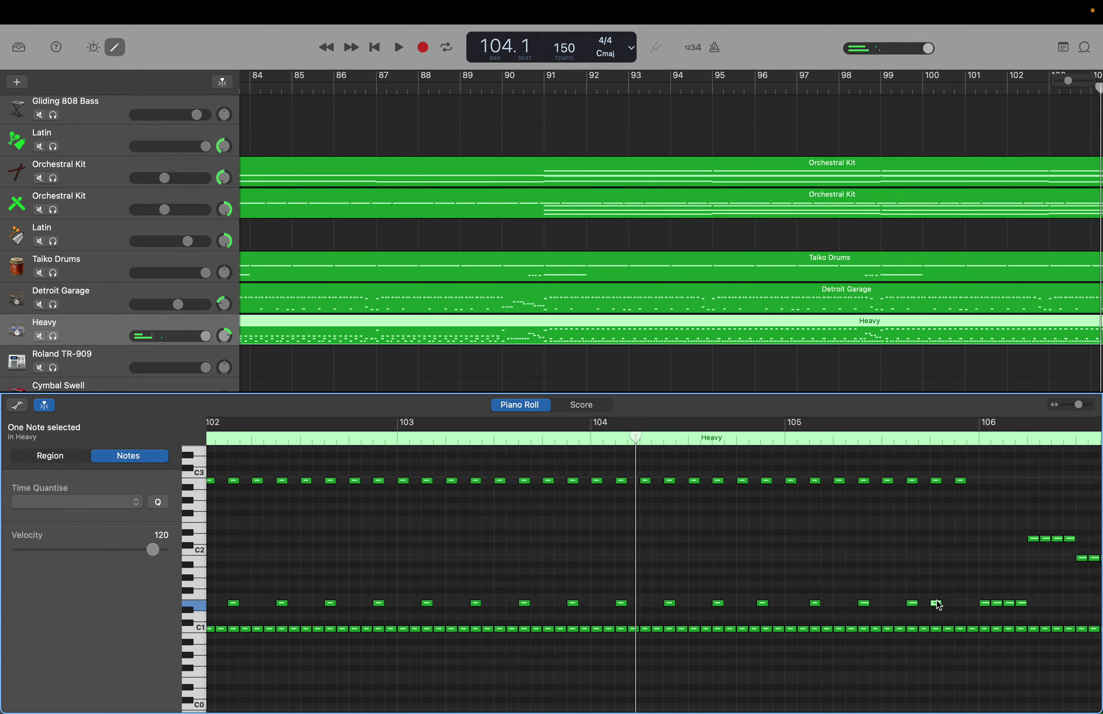
{"action": "left_click_drag", "start_coordinate": [937, 604], "coordinate": [959, 603]}
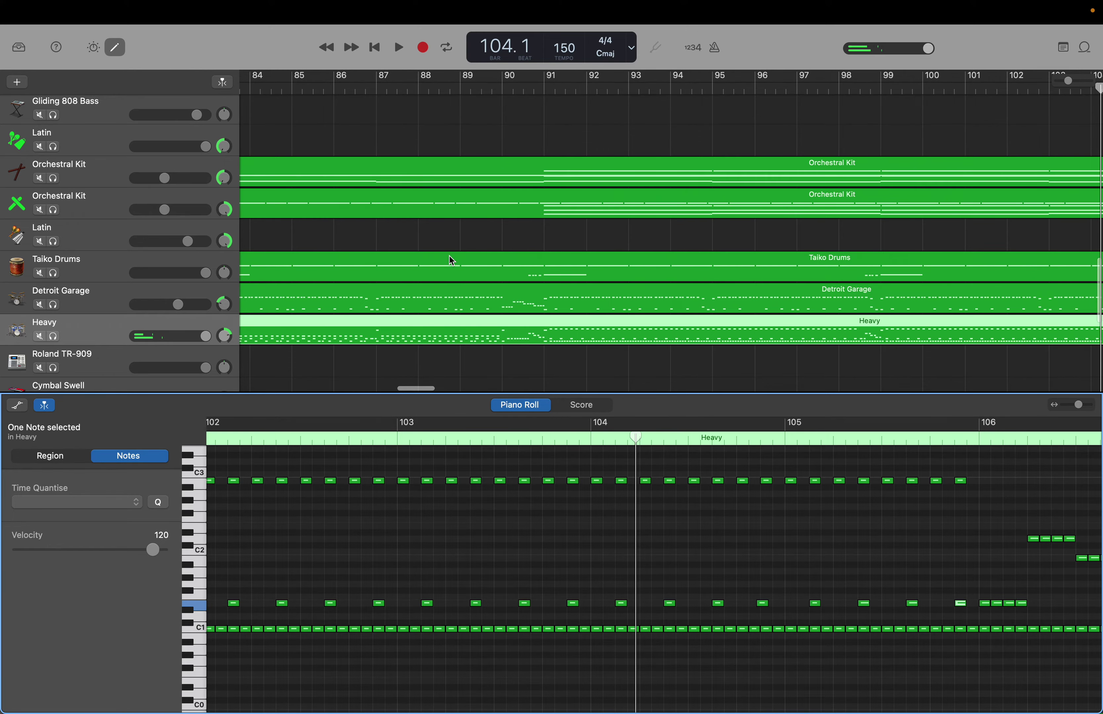
Play the arrangement from bar 91 through the end of the regions to check the reworked Heavy part, then stop playback.
{"action": "scroll", "coordinate": [452, 260], "scroll_direction": "up", "scroll_amount": 3}
{"action": "scroll", "coordinate": [454, 262], "scroll_direction": "right", "scroll_amount": 3}
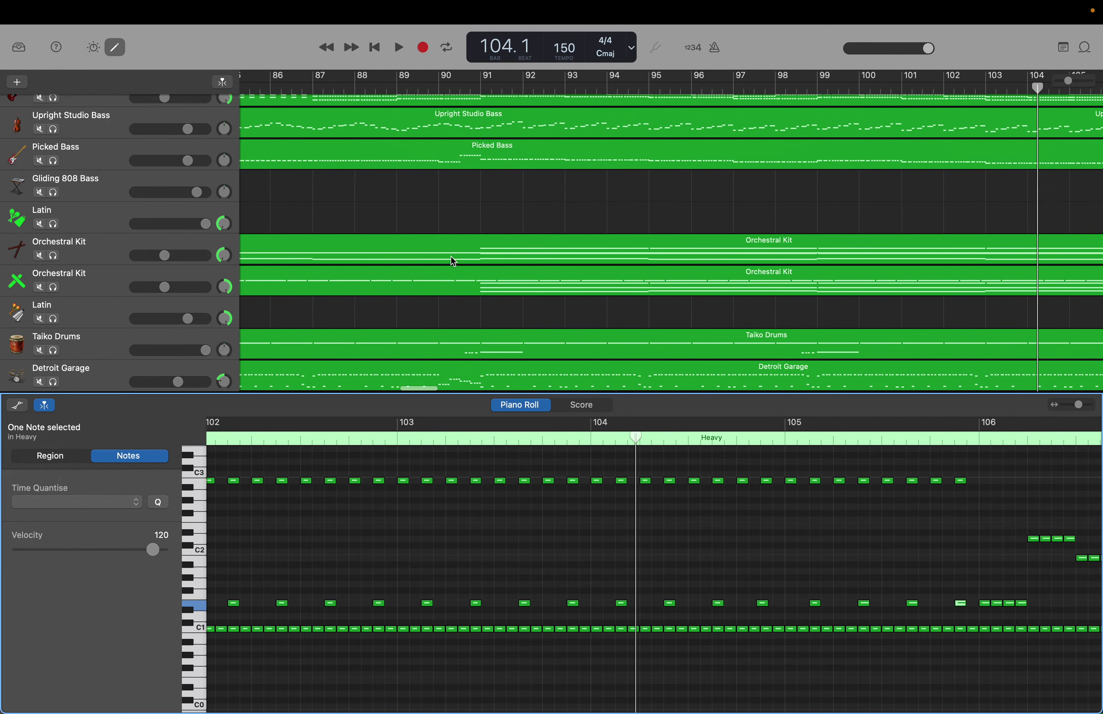
{"action": "left_click_drag", "start_coordinate": [1023, 86], "coordinate": [461, 86]}
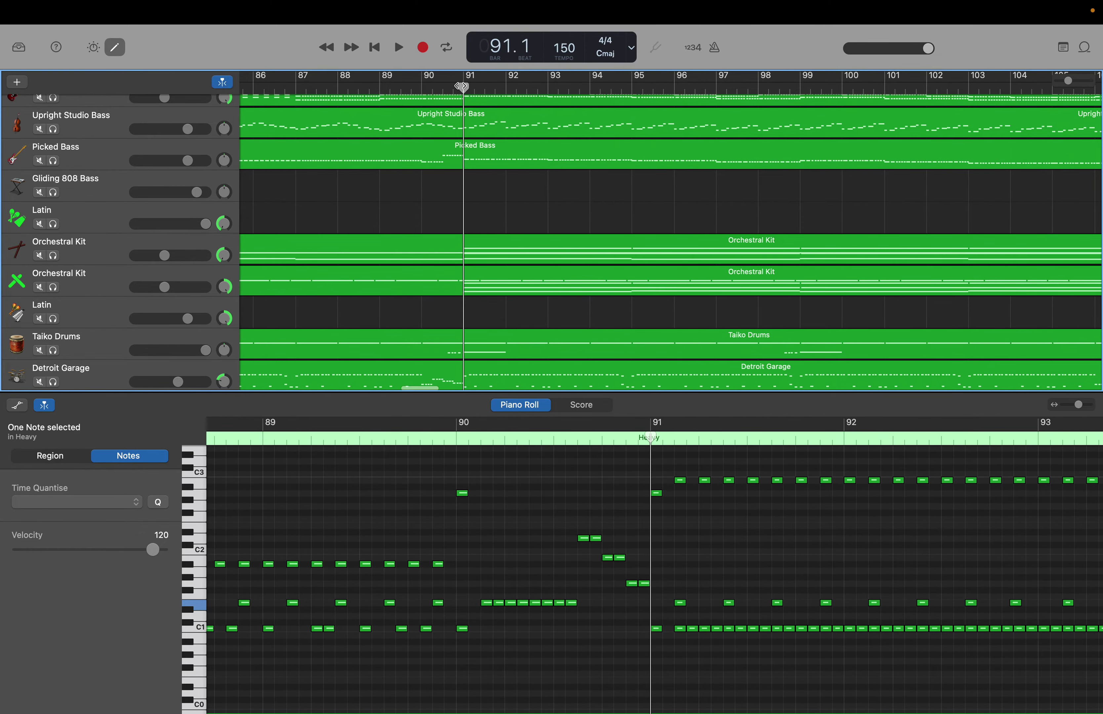
{"action": "key", "text": "space"}
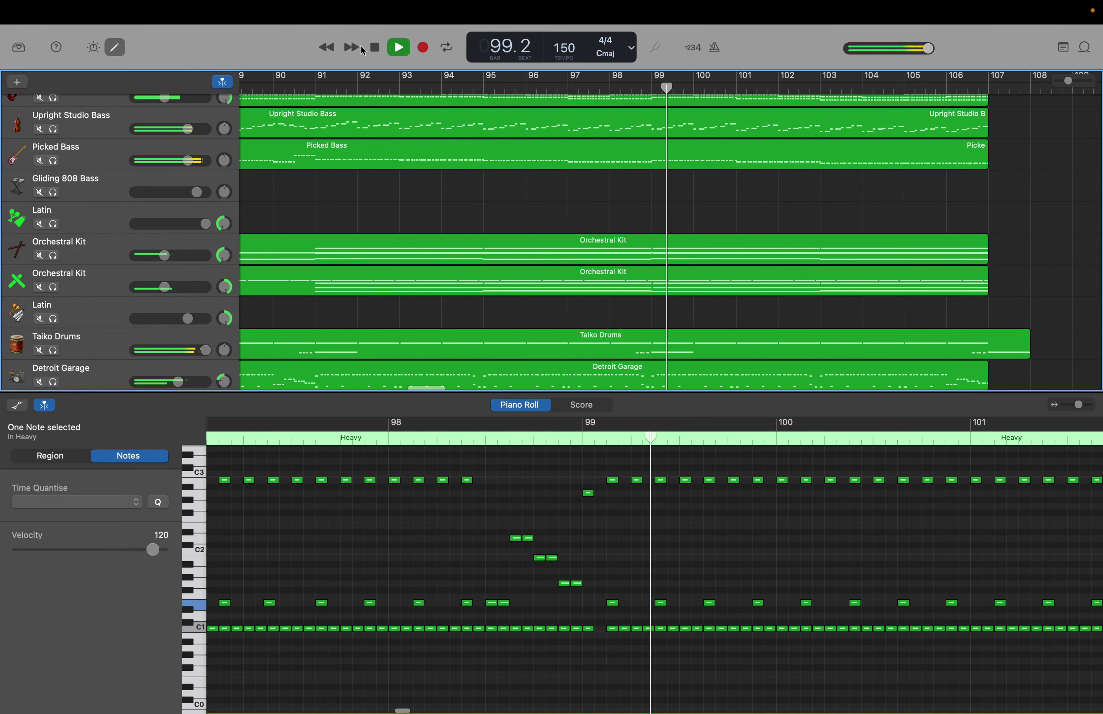
{"action": "scroll", "coordinate": [51, 320], "scroll_direction": "down", "scroll_amount": 2}
{"action": "scroll", "coordinate": [51, 320], "scroll_direction": "down", "scroll_amount": 3}
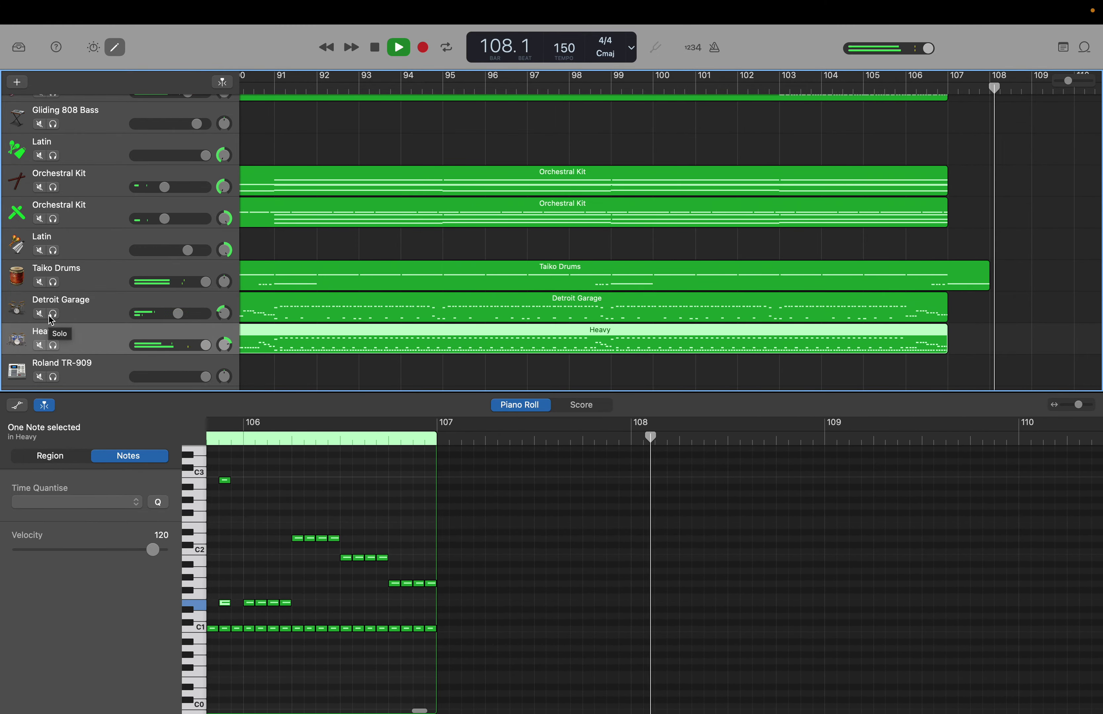
{"action": "key", "text": "space"}
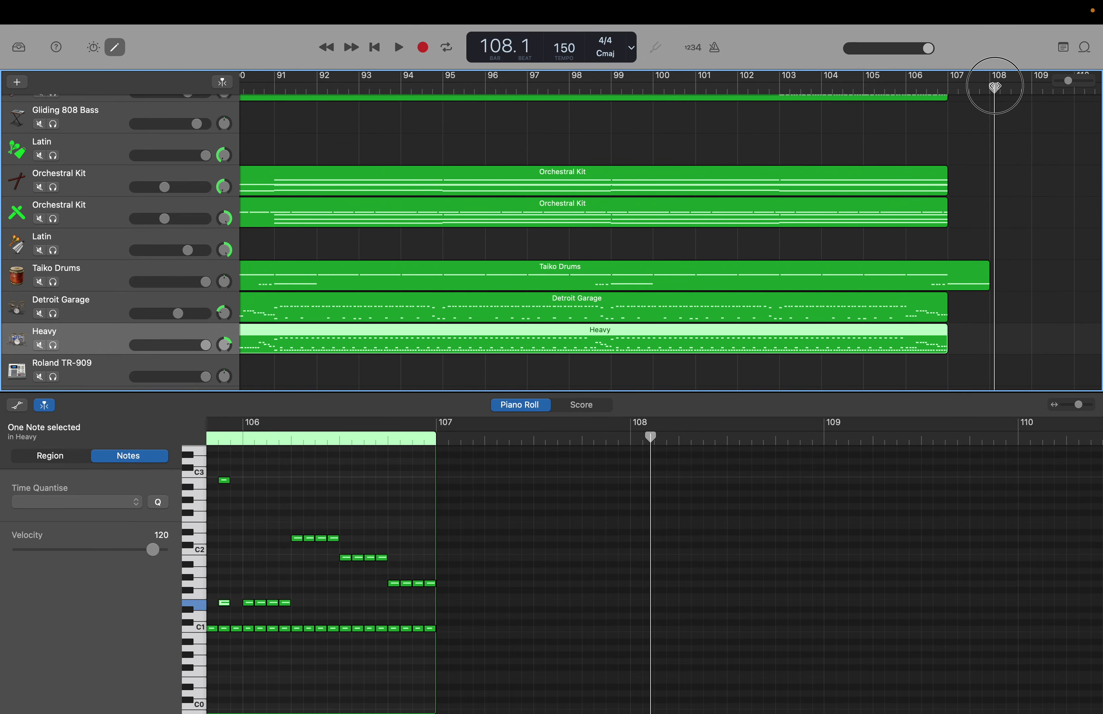
Move the playhead back to an earlier section and play the lead-in to bar 91 to judge the transition.
{"action": "left_click_drag", "start_coordinate": [994, 85], "coordinate": [551, 160]}
{"action": "key", "text": "space"}
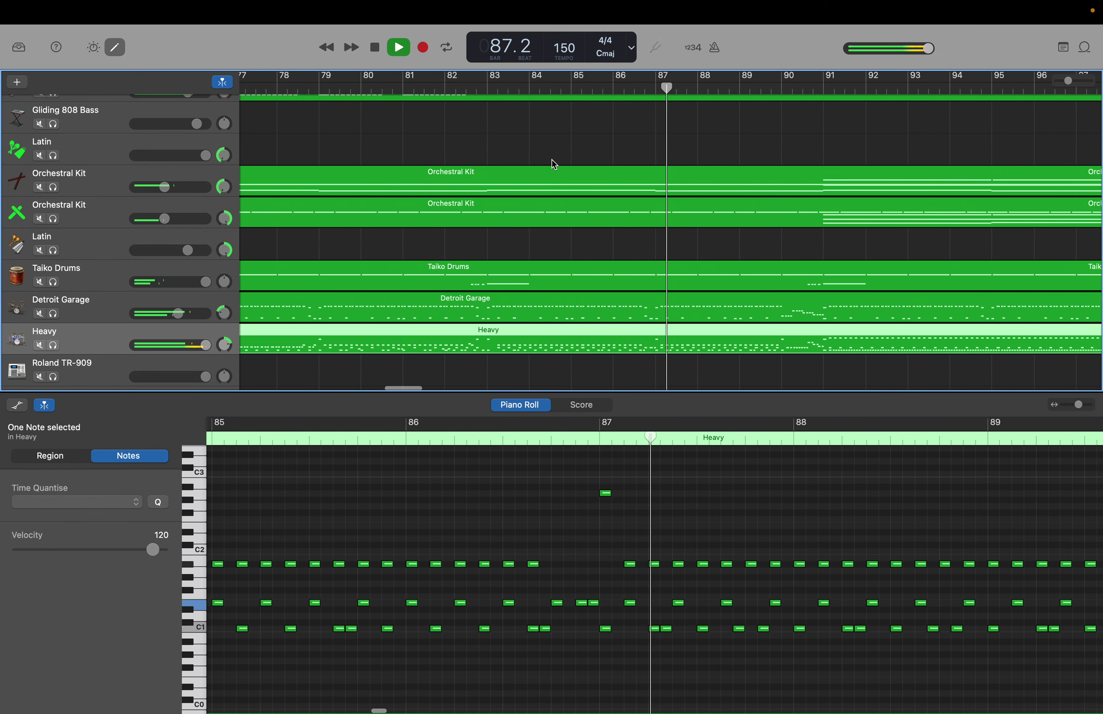
{"action": "scroll", "coordinate": [554, 165], "scroll_direction": "up", "scroll_amount": 1}
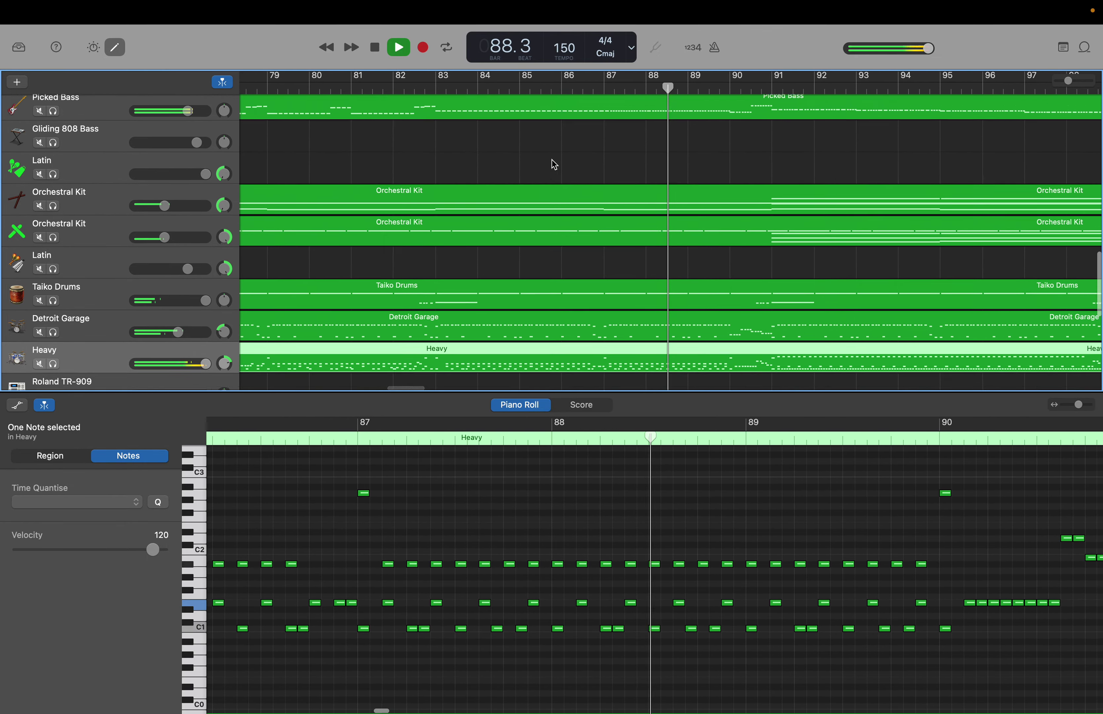
{"action": "scroll", "coordinate": [554, 165], "scroll_direction": "up", "scroll_amount": 3}
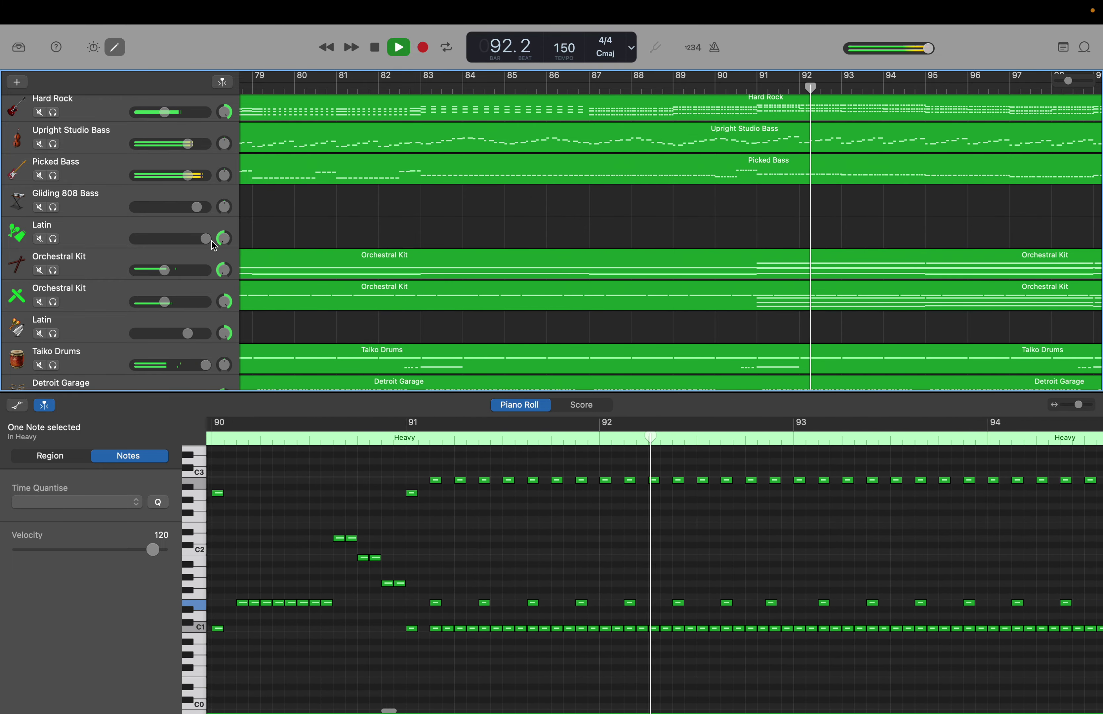
Lower the Heavy track's volume slightly during playback.
{"action": "scroll", "coordinate": [215, 247], "scroll_direction": "down", "scroll_amount": 2}
{"action": "scroll", "coordinate": [215, 246], "scroll_direction": "down", "scroll_amount": 1}
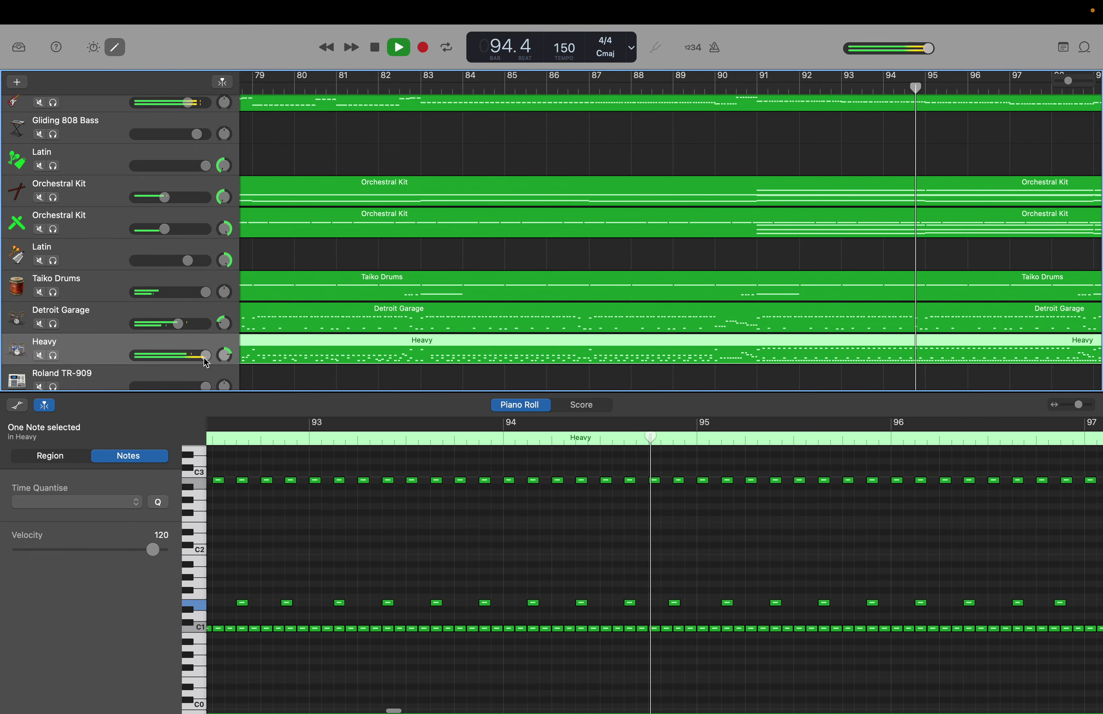
{"action": "left_click_drag", "start_coordinate": [204, 358], "coordinate": [184, 355]}
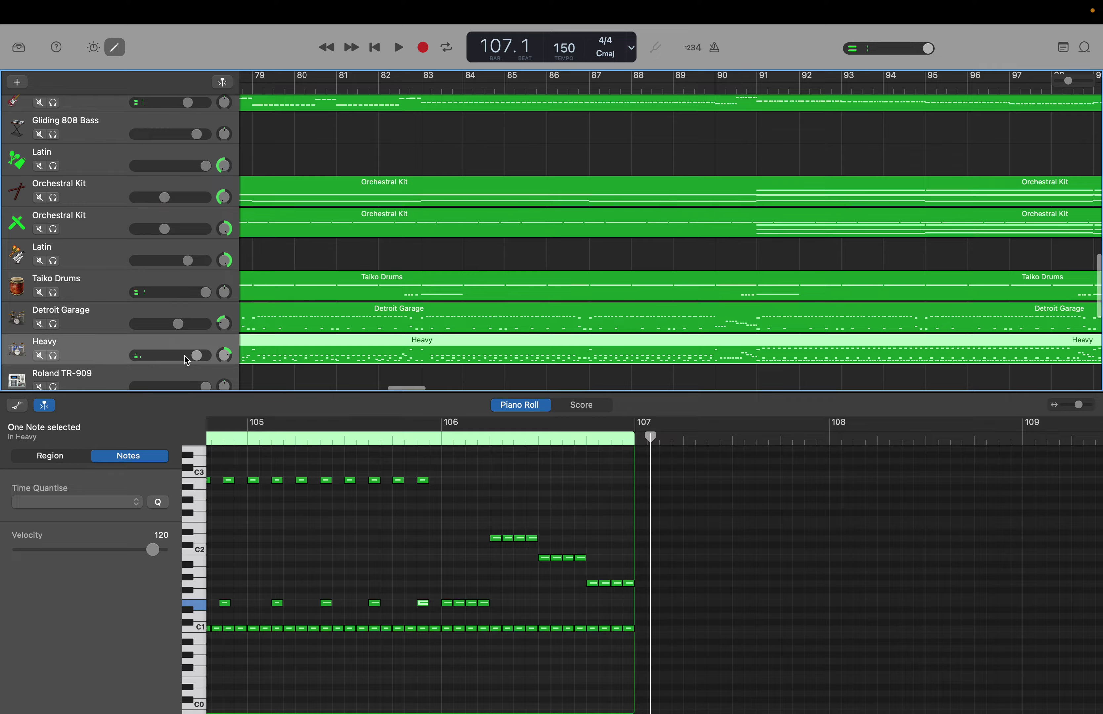
Return to the upper tracks and place the playhead at bar 107.1, exactly at the end of the Heavy region.
{"action": "scroll", "coordinate": [187, 361], "scroll_direction": "up", "scroll_amount": 5}
{"action": "scroll", "coordinate": [187, 361], "scroll_direction": "up", "scroll_amount": 15}
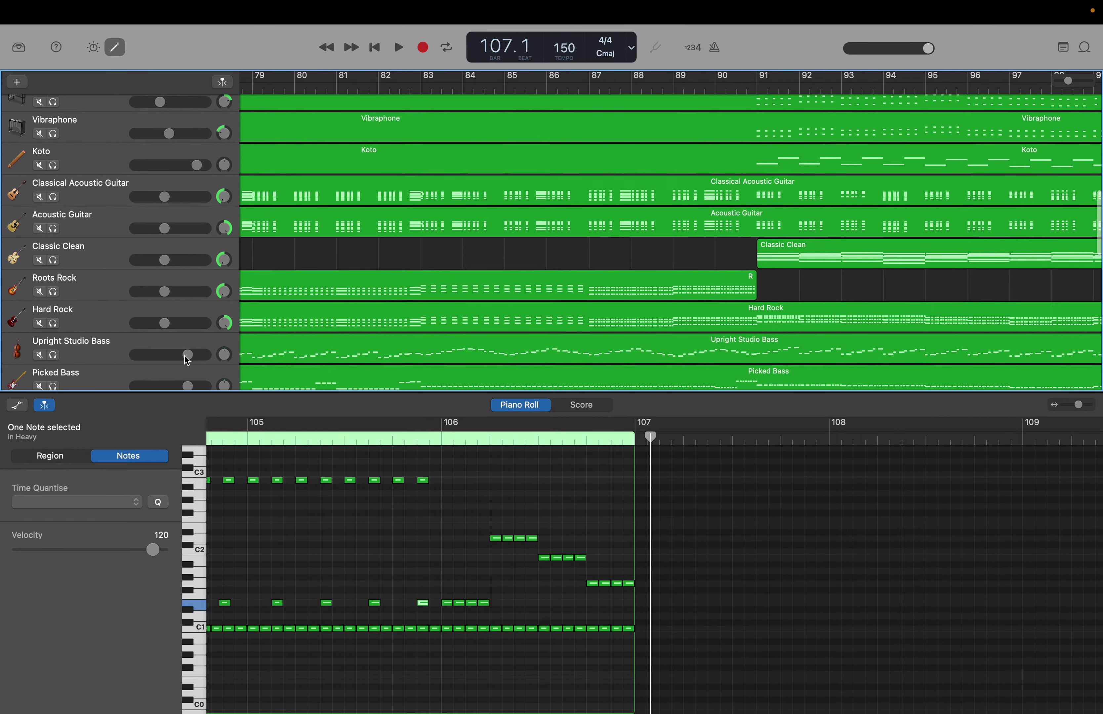
{"action": "scroll", "coordinate": [187, 359], "scroll_direction": "up", "scroll_amount": 1}
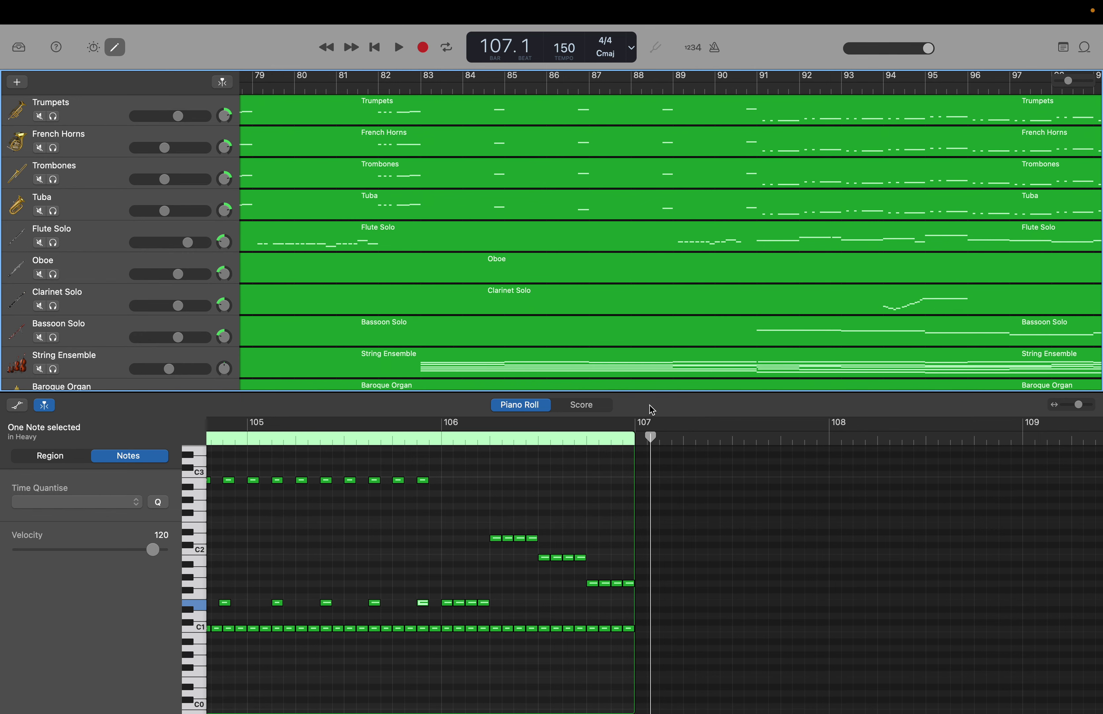
{"action": "left_click_drag", "start_coordinate": [650, 426], "coordinate": [634, 438]}
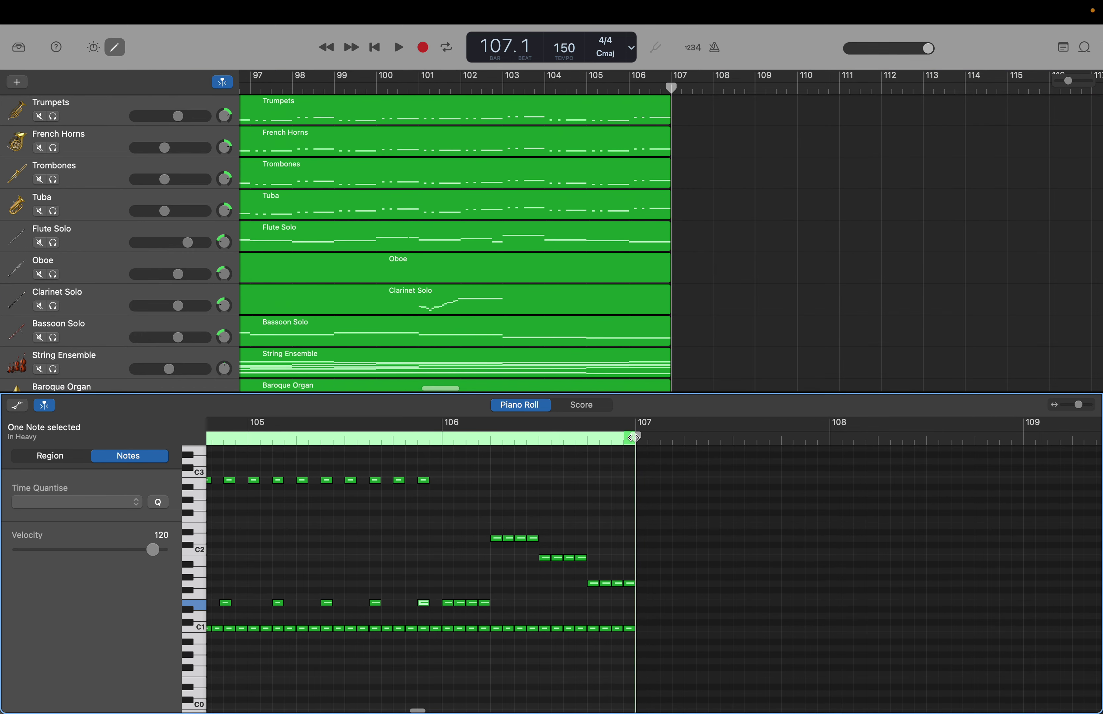